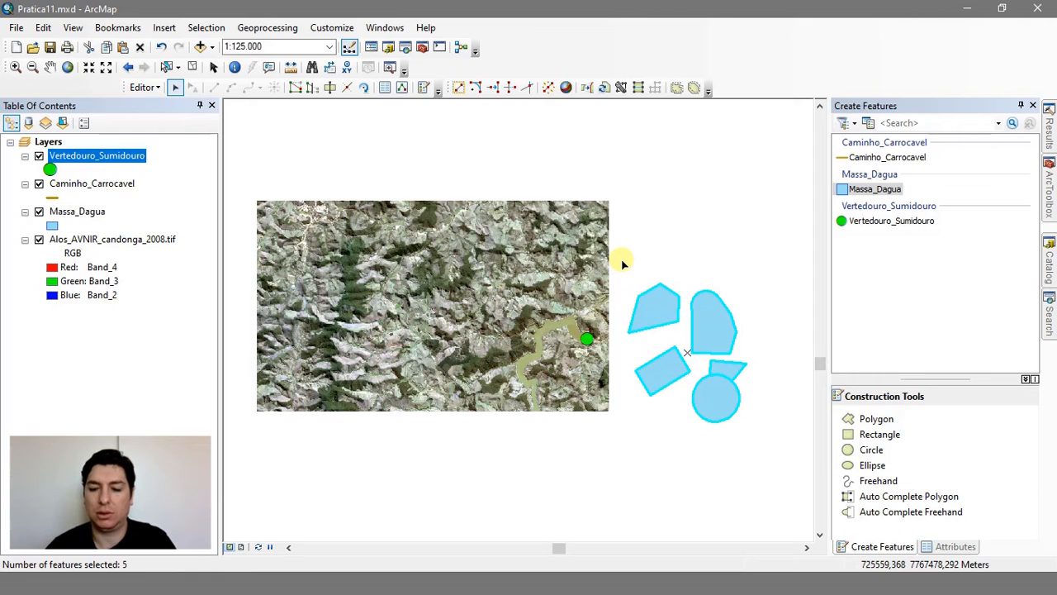
Step: Delete the five selected Massa_Dagua polygons beside the satellite image
{"action": "key", "text": "Delete"}
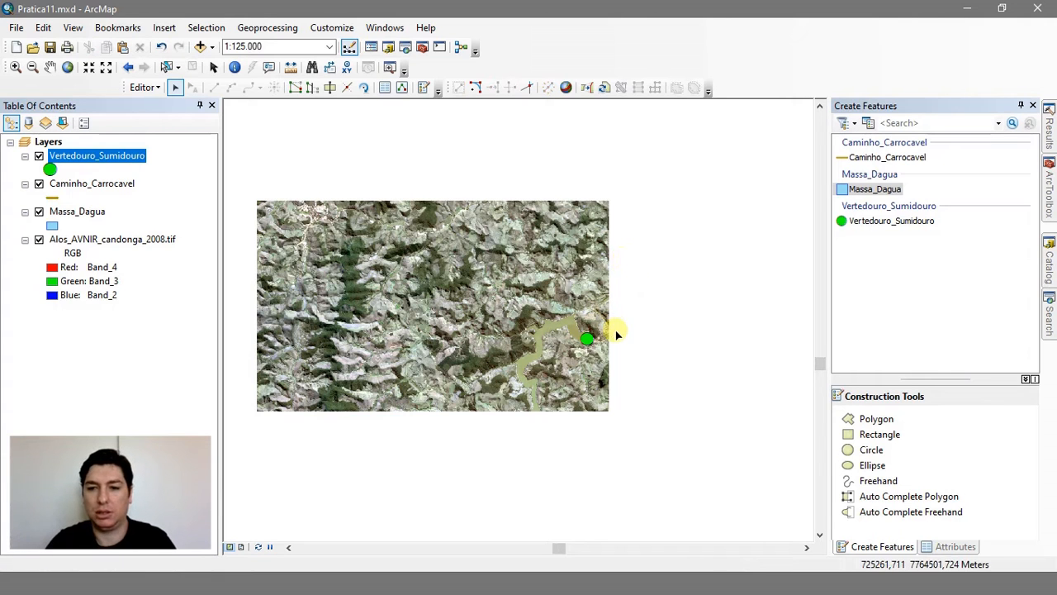
Step: Set up a new Massa_Dagua feature using its template with the Polygon construction tool
{"action": "left_click_drag", "start_coordinate": [616, 334], "coordinate": [717, 342]}
{"action": "scroll", "coordinate": [618, 386], "scroll_direction": "up", "scroll_amount": 4}
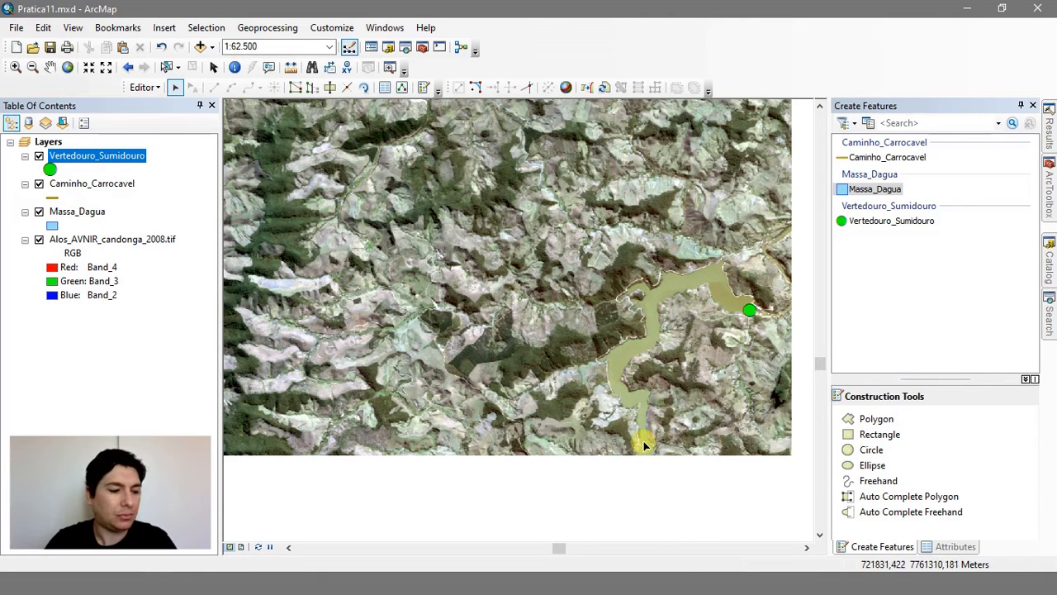
{"action": "scroll", "coordinate": [641, 436], "scroll_direction": "up", "scroll_amount": 1}
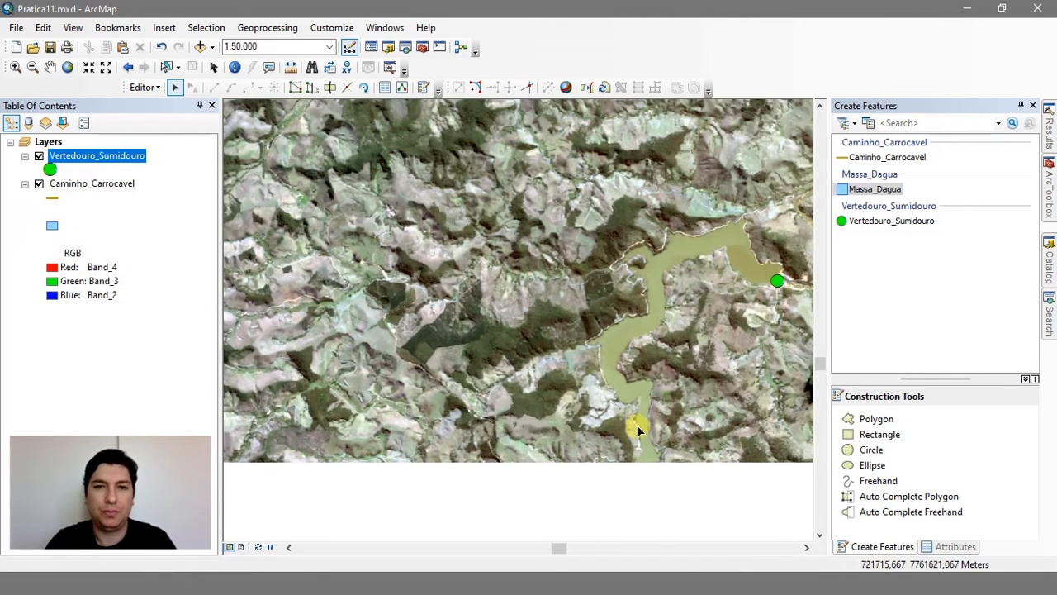
{"action": "scroll", "coordinate": [537, 426], "scroll_direction": "up", "scroll_amount": 3}
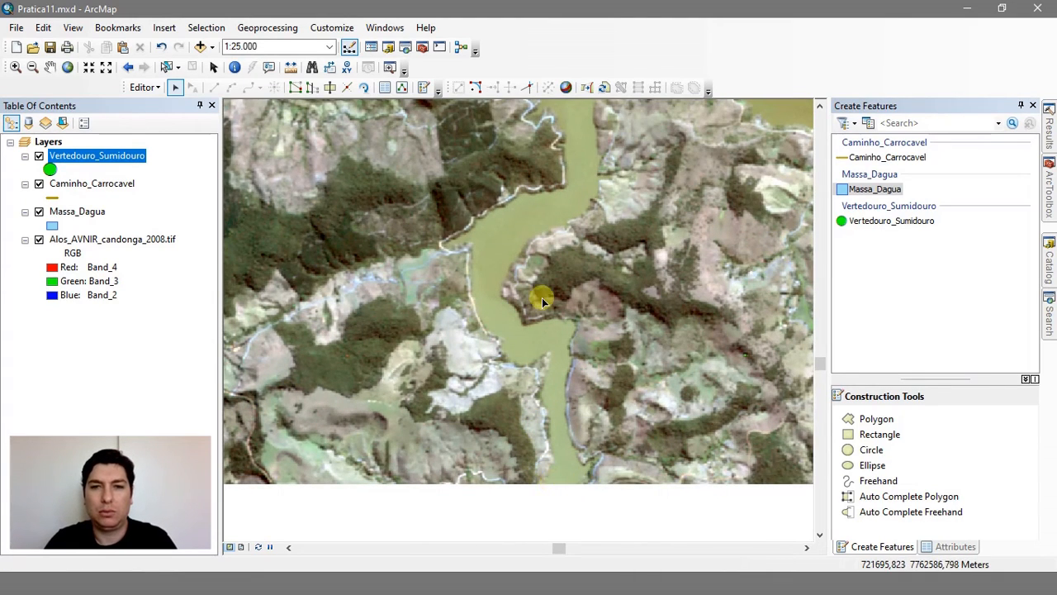
{"action": "left_click_drag", "start_coordinate": [542, 298], "coordinate": [413, 548]}
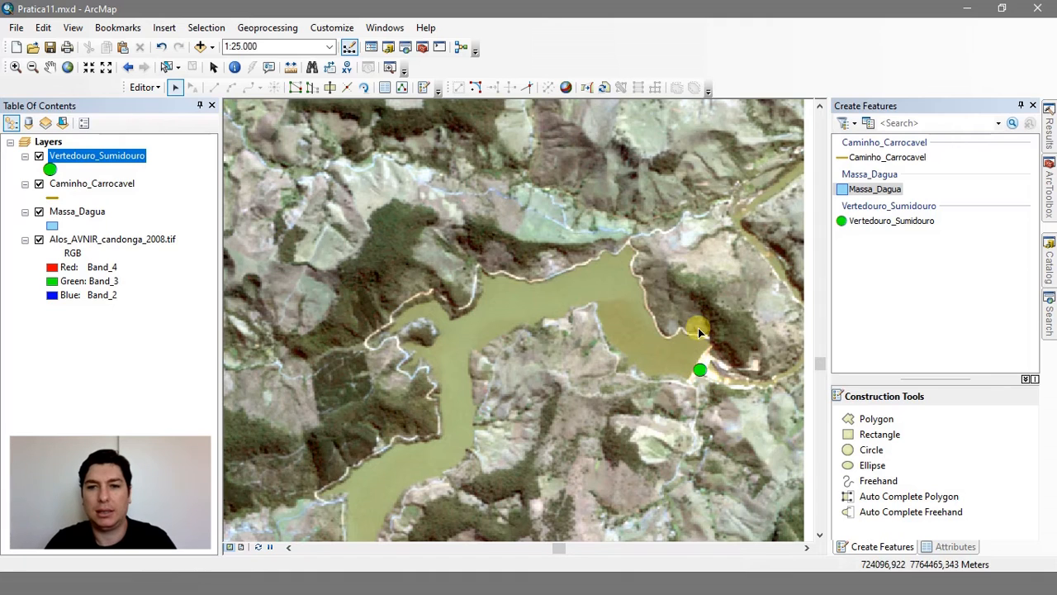
{"action": "left_click_drag", "start_coordinate": [393, 488], "coordinate": [393, 285]}
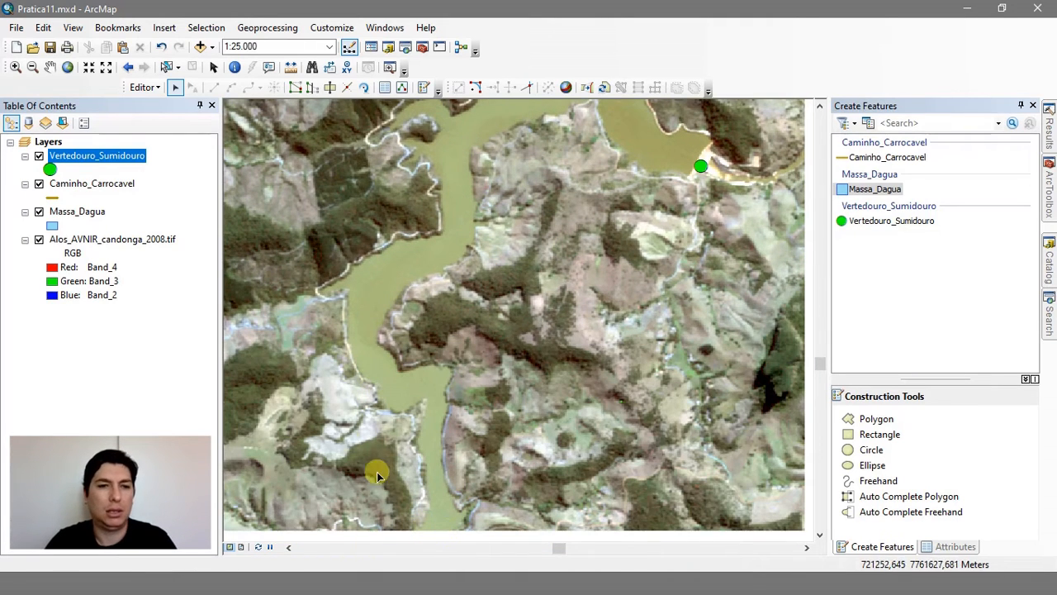
{"action": "left_click", "coordinate": [58, 217]}
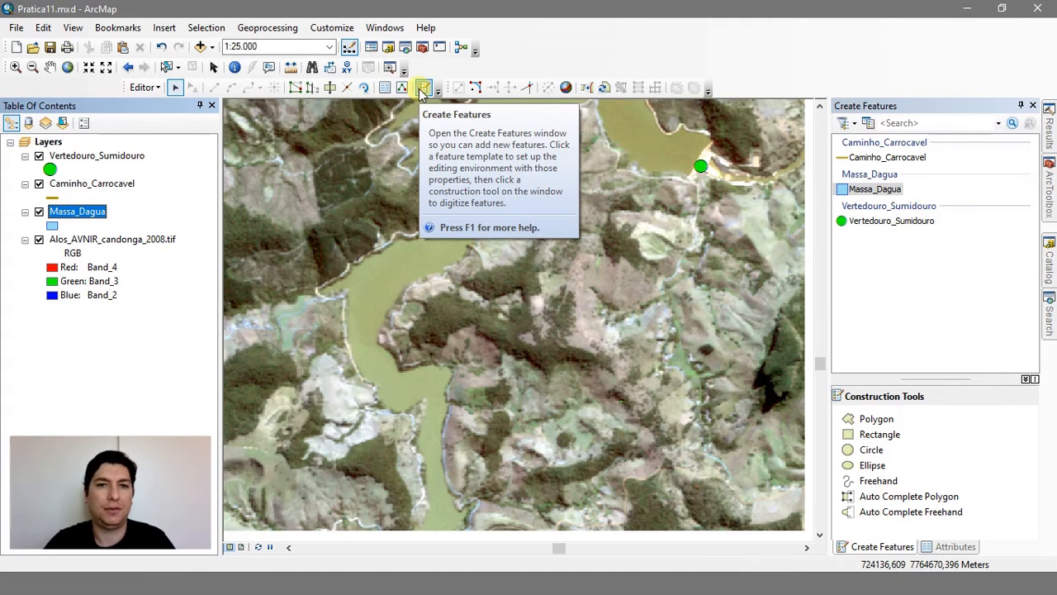
{"action": "left_click", "coordinate": [876, 192]}
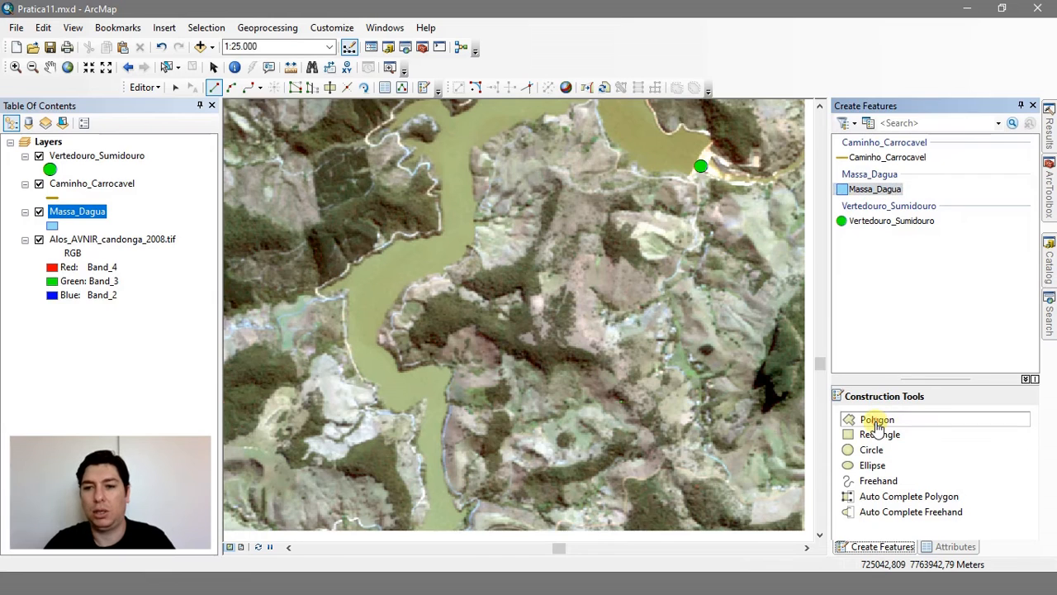
Step: Start the reservoir polygon at the image's southern edge and trace the east bank into the small inlet at 1:8.000
{"action": "left_click_drag", "start_coordinate": [525, 456], "coordinate": [552, 248]}
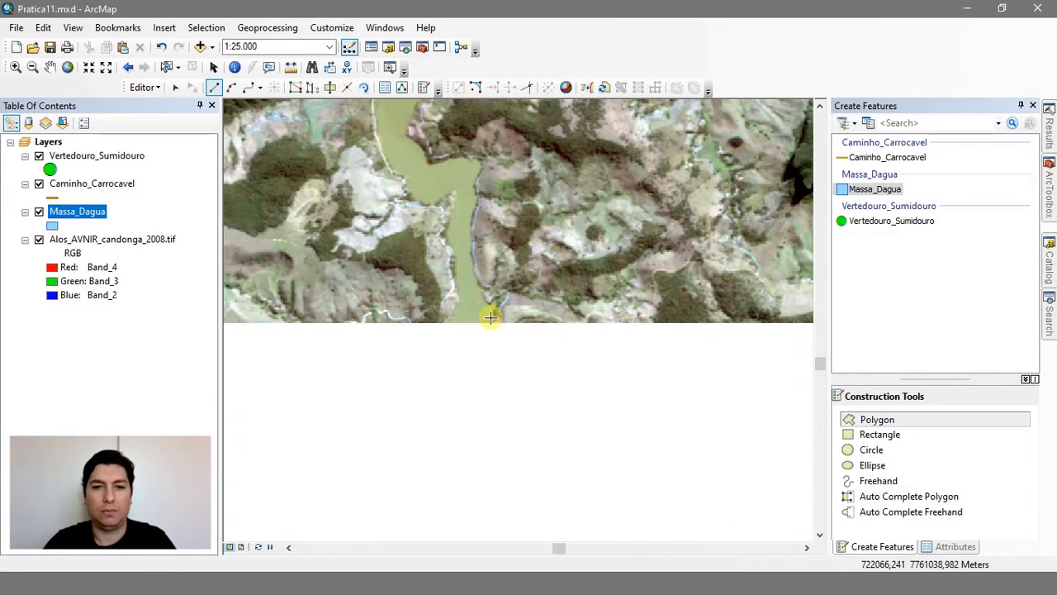
{"action": "scroll", "coordinate": [490, 317], "scroll_direction": "down", "scroll_amount": 5}
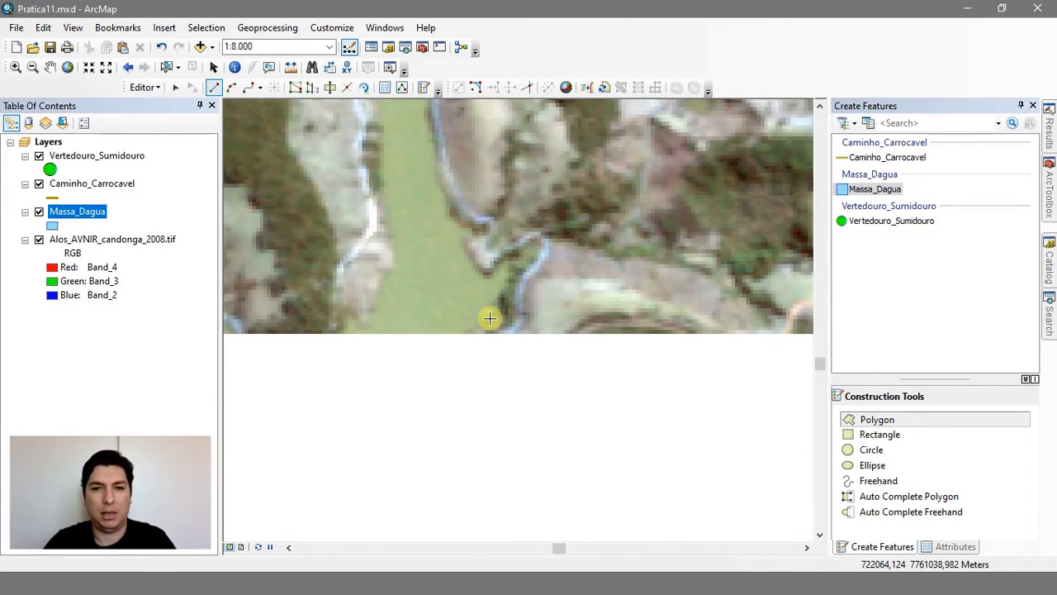
{"action": "left_click_drag", "start_coordinate": [489, 318], "coordinate": [473, 362]}
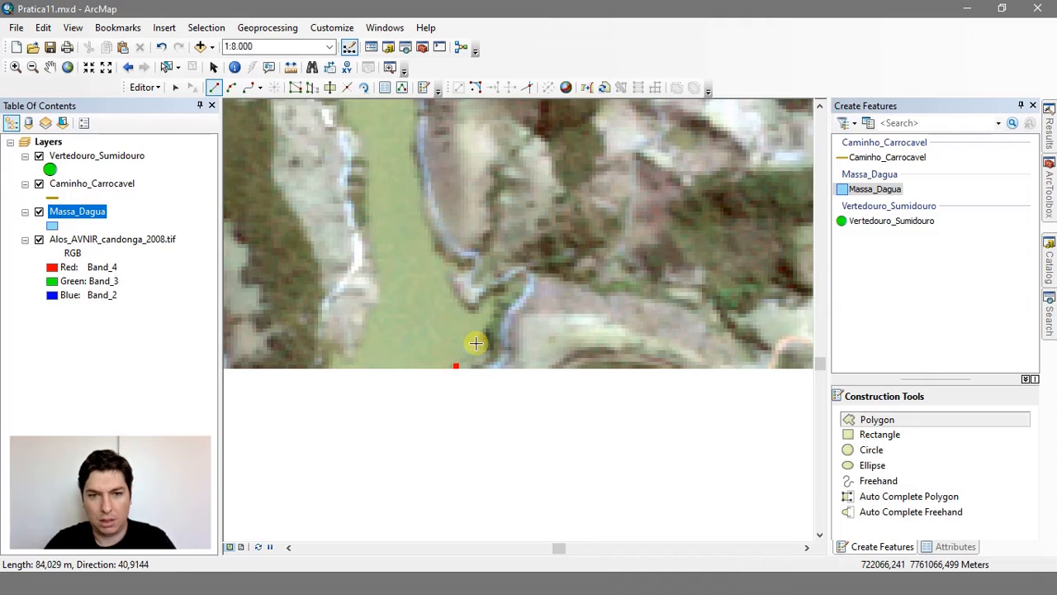
{"action": "left_click", "coordinate": [469, 350]}
{"action": "left_click", "coordinate": [481, 337]}
{"action": "left_click", "coordinate": [490, 326]}
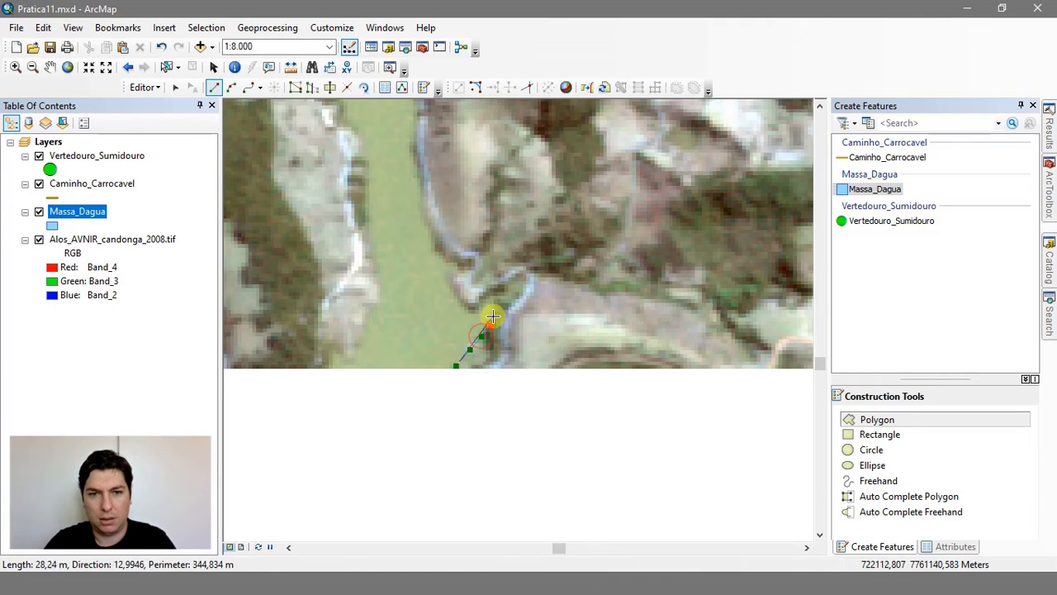
{"action": "left_click", "coordinate": [488, 312]}
{"action": "left_click", "coordinate": [490, 307]}
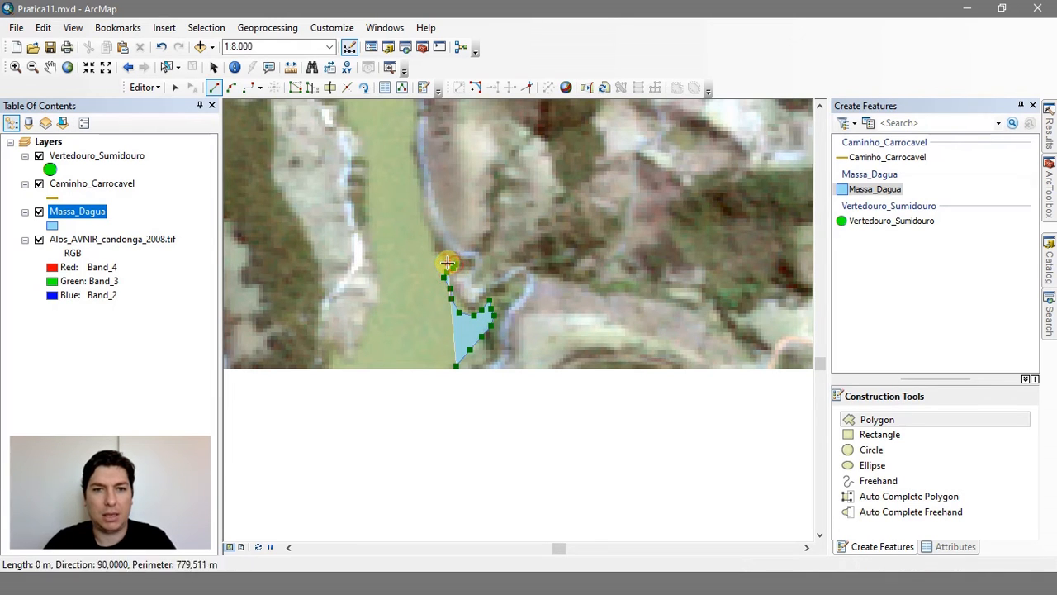
Step: Continue the polygon with straight segments northward along the reservoir's east bank, up to the corner where the channel bends west
{"action": "mouse_move", "coordinate": [428, 240]}
{"action": "left_mouse_down"}
{"action": "mouse_move", "coordinate": [444, 333]}
{"action": "mouse_move", "coordinate": [434, 421]}
{"action": "left_mouse_up"}
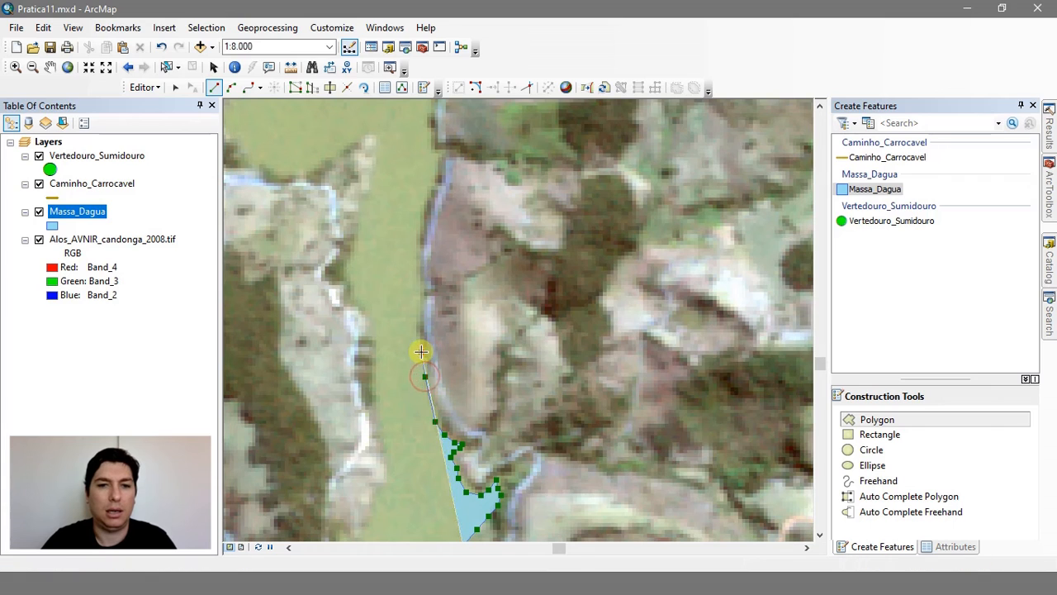
{"action": "left_click", "coordinate": [415, 273]}
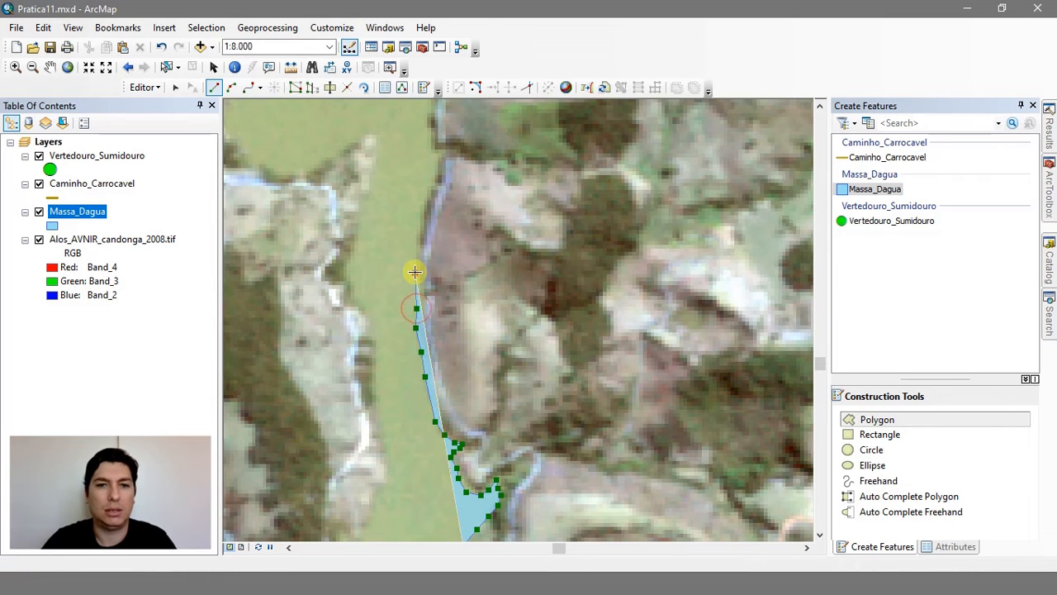
{"action": "left_click", "coordinate": [417, 244]}
{"action": "left_click", "coordinate": [426, 204]}
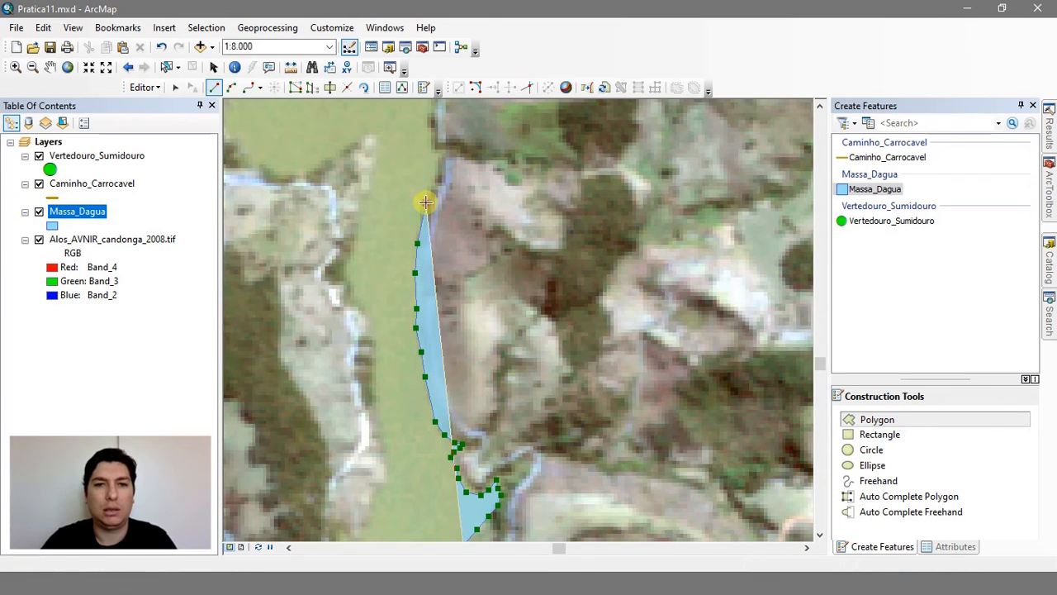
{"action": "left_click", "coordinate": [432, 182]}
{"action": "left_click_drag", "start_coordinate": [433, 184], "coordinate": [436, 343]}
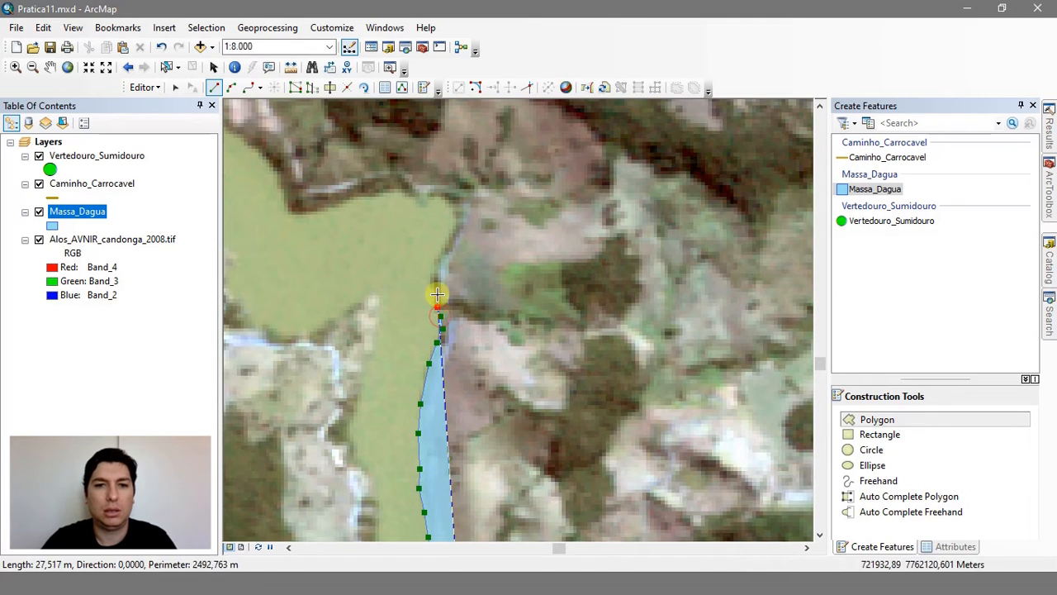
{"action": "left_click", "coordinate": [436, 255]}
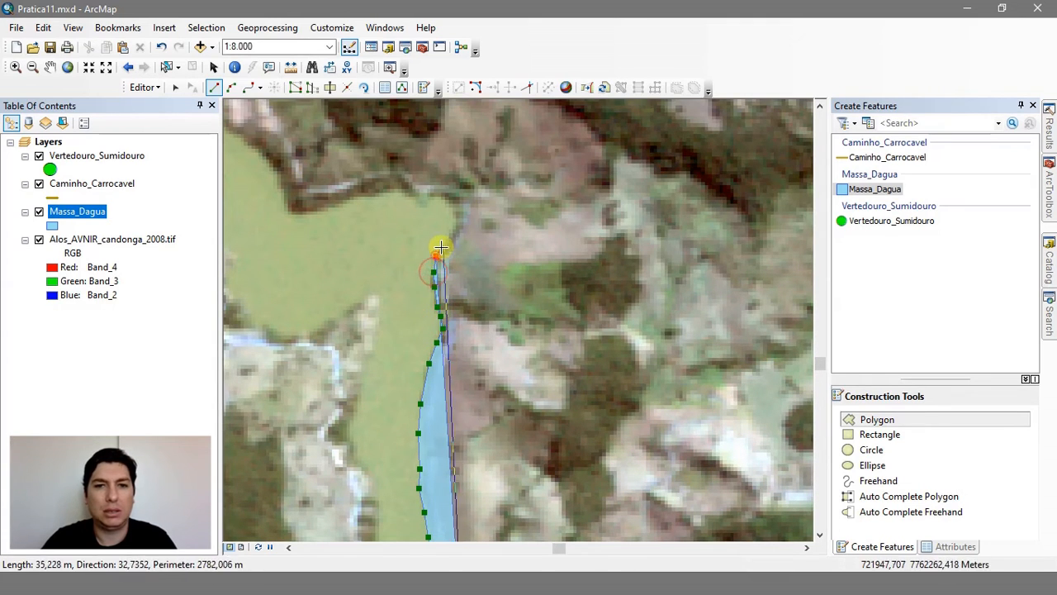
{"action": "left_click", "coordinate": [446, 241]}
{"action": "double_click", "coordinate": [453, 224]}
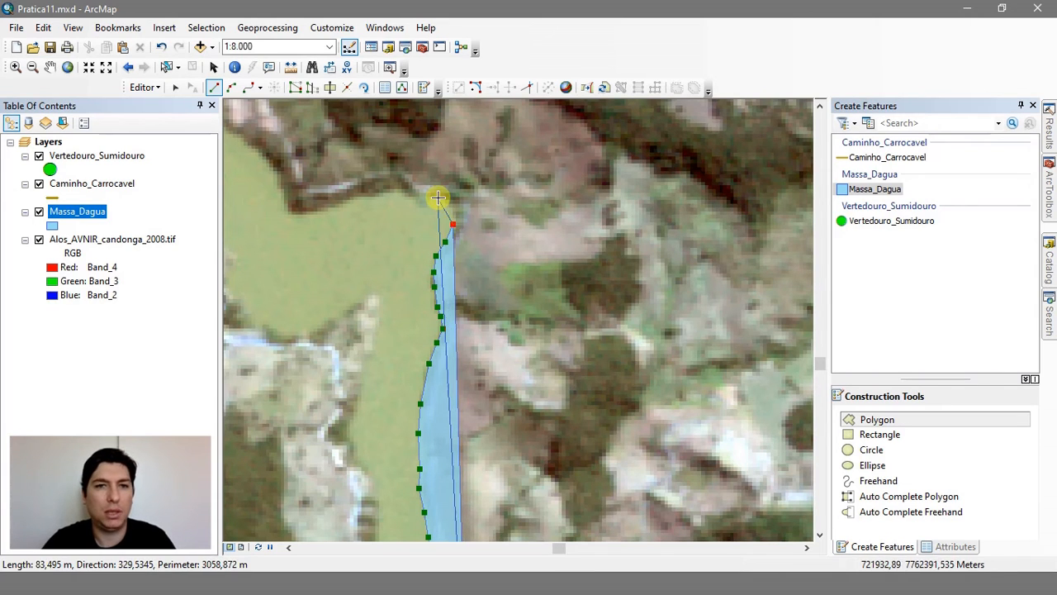
Step: Round the shoreline corner at the bend with arc segments, continuing the reservoir polygon
{"action": "left_click", "coordinate": [232, 87]}
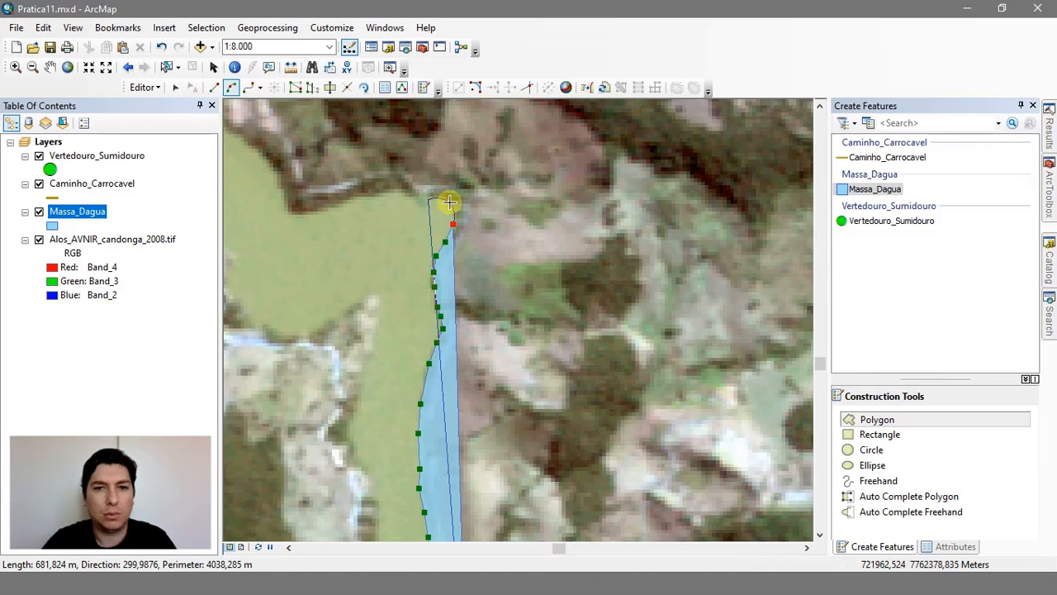
{"action": "left_click", "coordinate": [450, 202]}
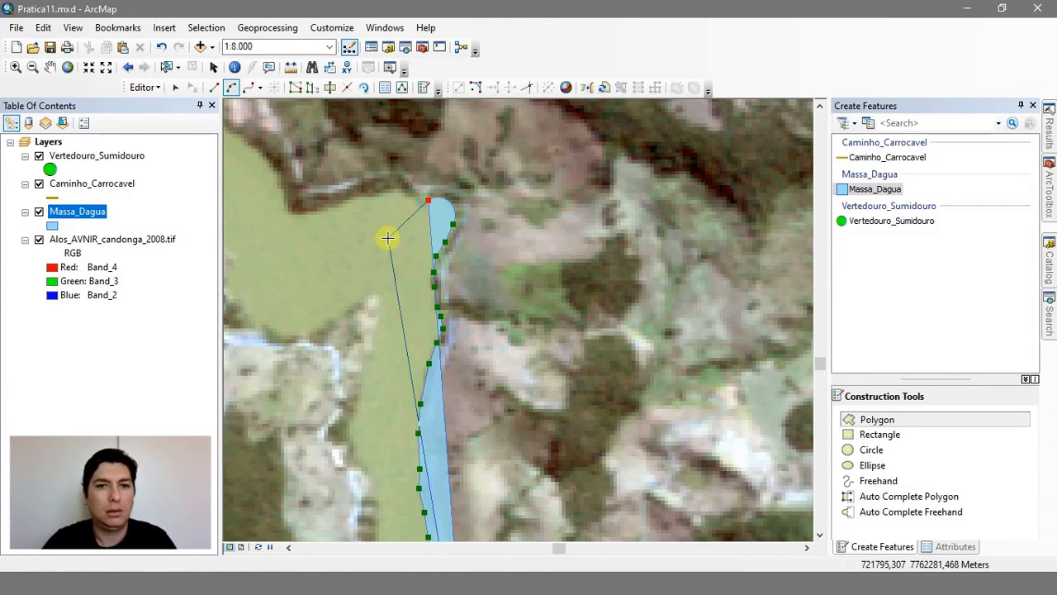
{"action": "left_click", "coordinate": [417, 204]}
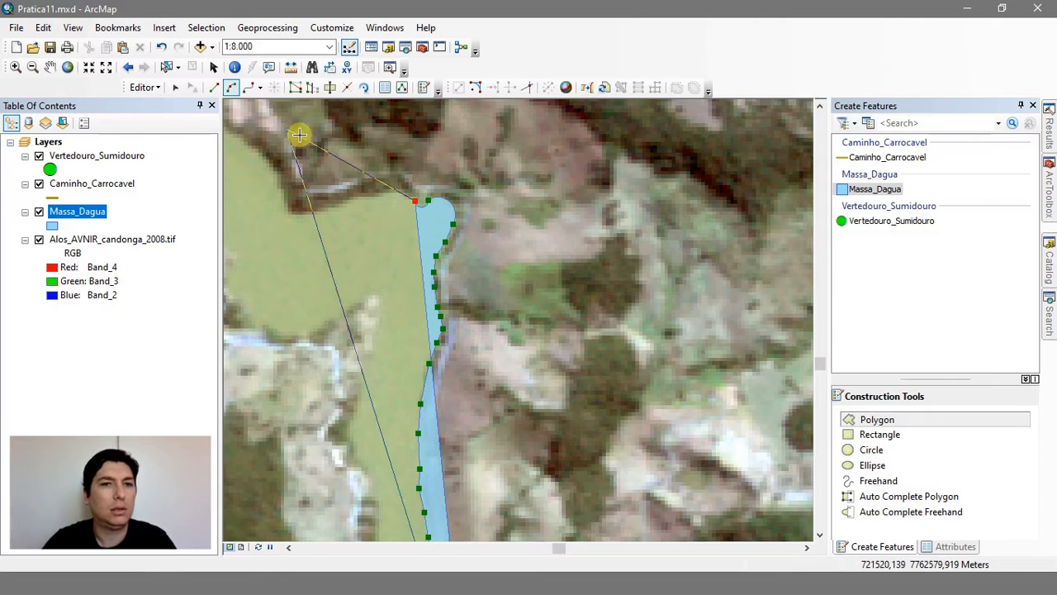
Step: Return to straight segments and trace the bank westward from the rounded corner, around the dark headland and northwest
{"action": "left_click", "coordinate": [398, 191]}
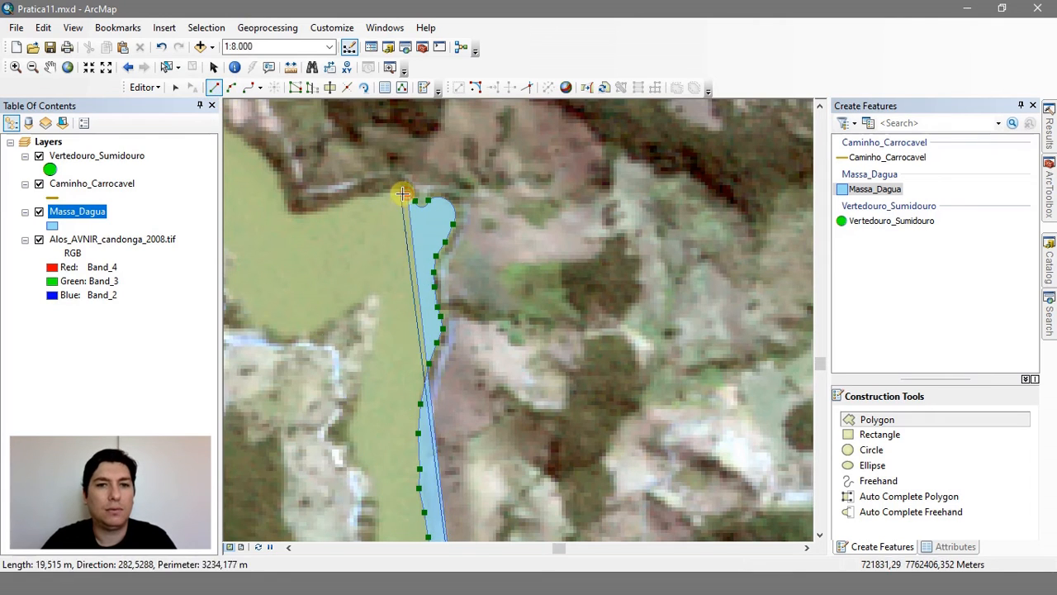
{"action": "left_click", "coordinate": [377, 192]}
{"action": "left_click", "coordinate": [364, 195]}
{"action": "left_click", "coordinate": [350, 199]}
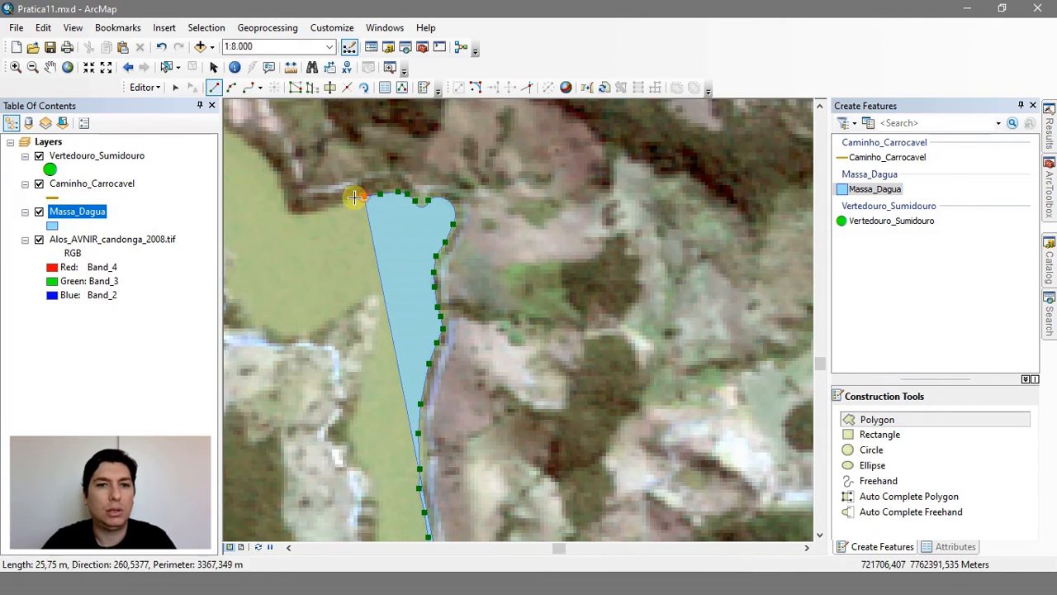
{"action": "left_click", "coordinate": [333, 204]}
{"action": "left_click", "coordinate": [319, 210]}
{"action": "left_click", "coordinate": [296, 215]}
{"action": "left_click", "coordinate": [284, 209]}
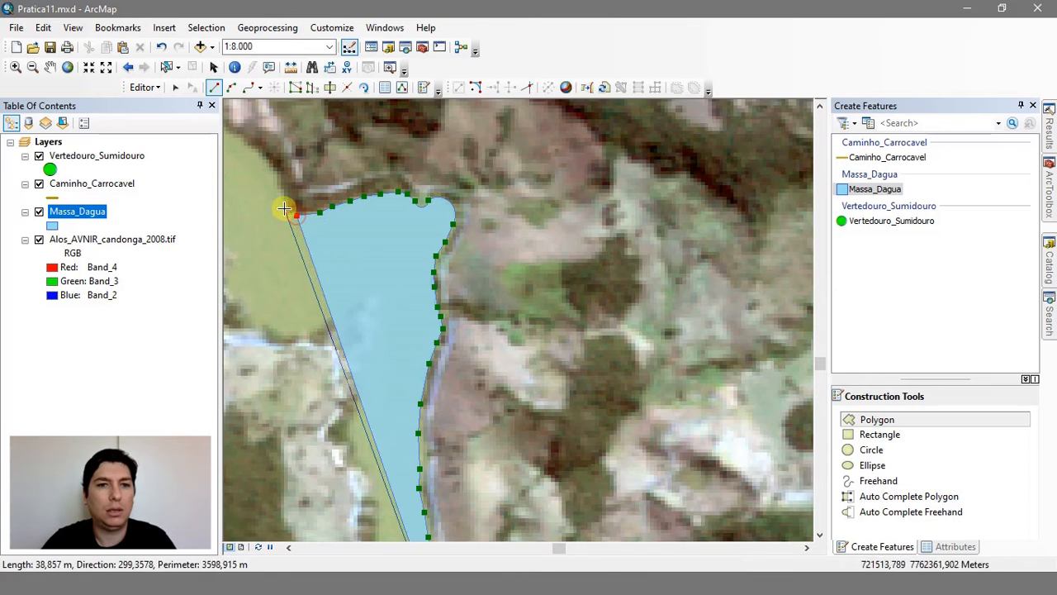
{"action": "left_click", "coordinate": [279, 194]}
{"action": "left_click", "coordinate": [275, 178]}
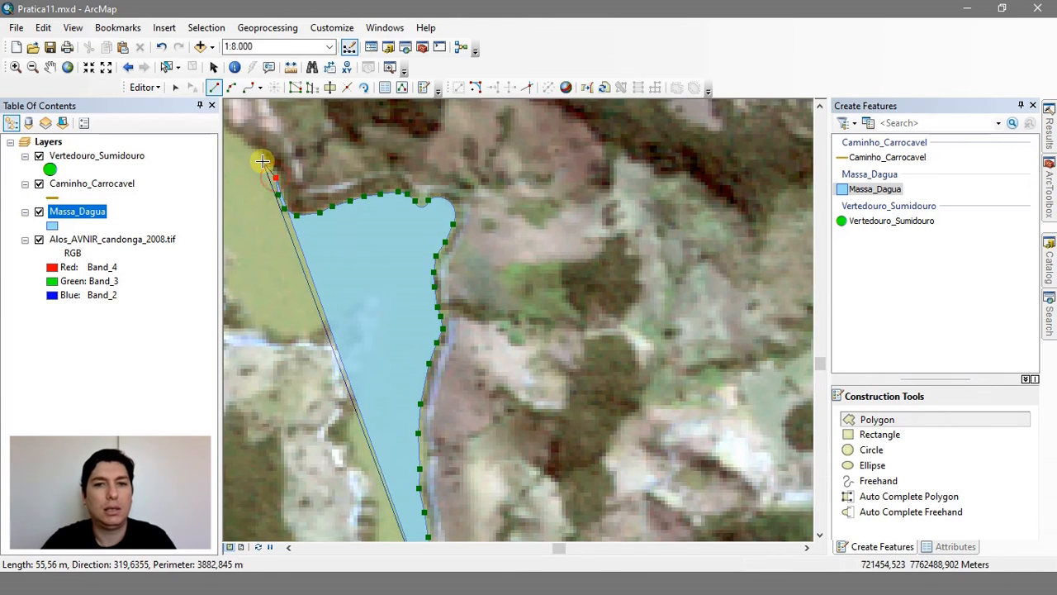
Step: Trace the bank northwest to the tip of the bend, turning around it to follow the shore northeast
{"action": "left_click_drag", "start_coordinate": [372, 227], "coordinate": [694, 353]}
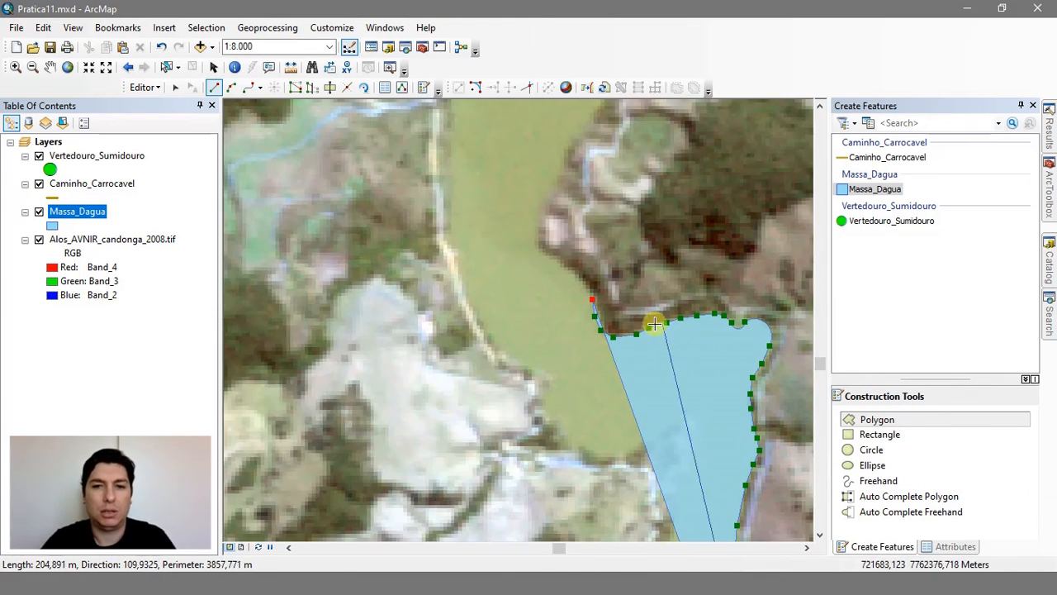
{"action": "left_click", "coordinate": [579, 275]}
{"action": "left_click", "coordinate": [565, 262]}
{"action": "left_click", "coordinate": [546, 252]}
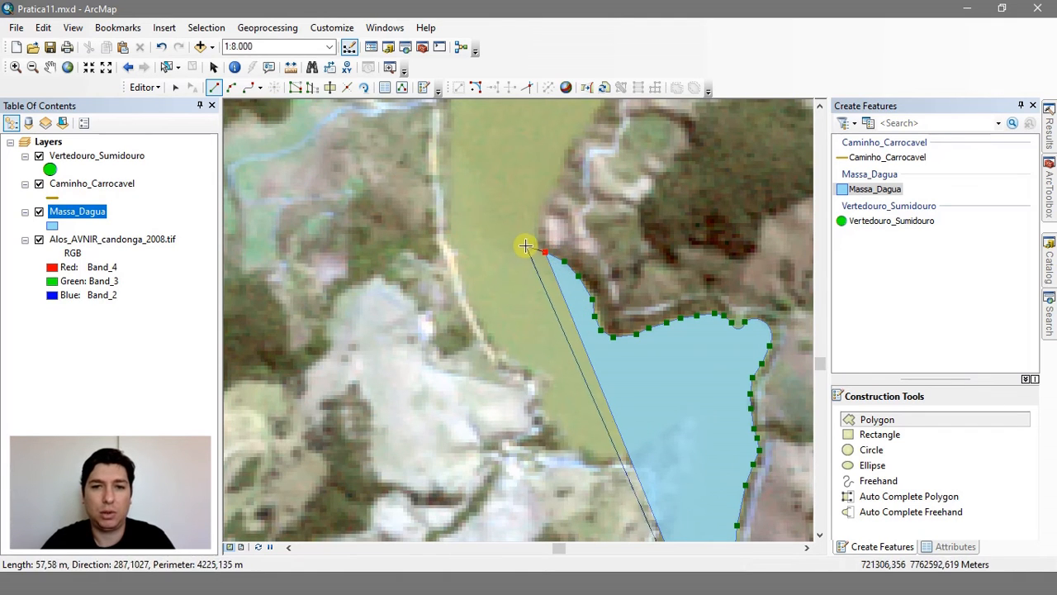
{"action": "left_click", "coordinate": [534, 242]}
{"action": "left_click", "coordinate": [536, 224]}
{"action": "left_click", "coordinate": [542, 204]}
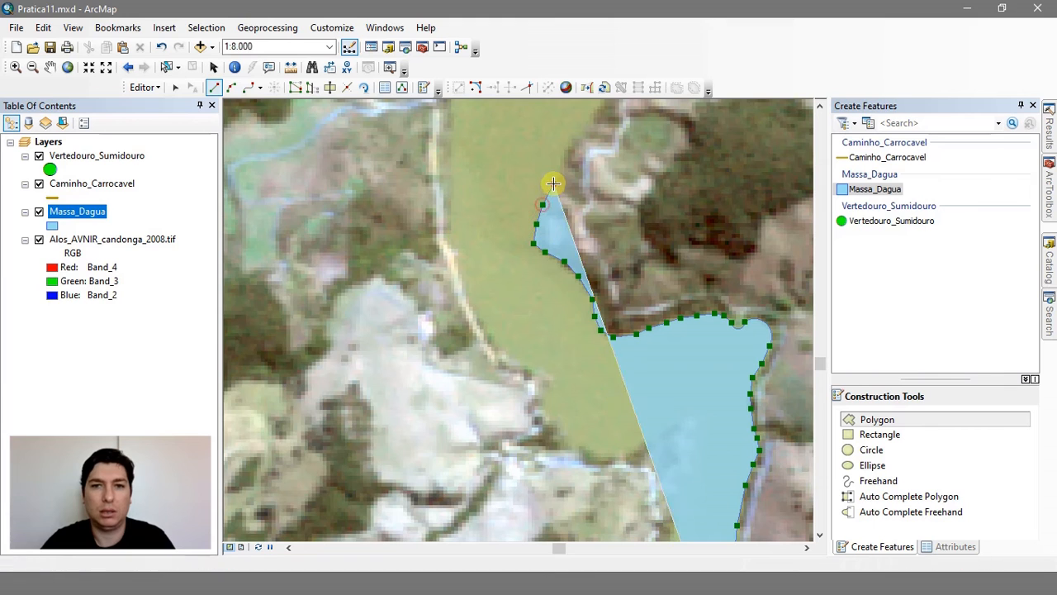
{"action": "left_click", "coordinate": [553, 183]}
{"action": "left_click", "coordinate": [560, 169]}
Step: Extend the polygon northeast along the bank past the green clearing, up to the start of the bare shoreline
{"action": "left_click_drag", "start_coordinate": [562, 162], "coordinate": [439, 405]}
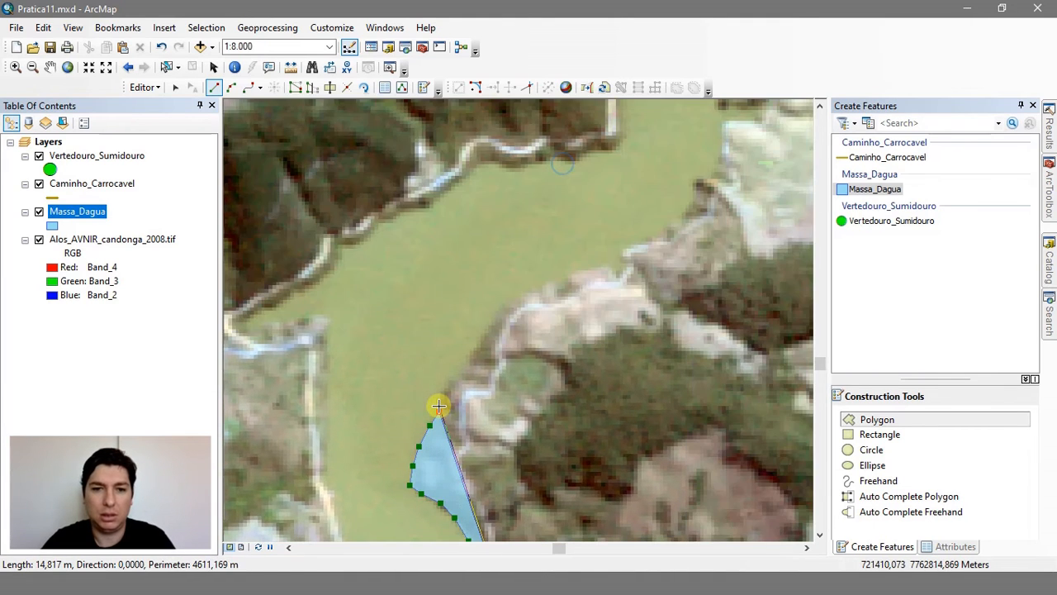
{"action": "left_click", "coordinate": [438, 398]}
{"action": "left_click", "coordinate": [450, 384]}
{"action": "left_click", "coordinate": [467, 367]}
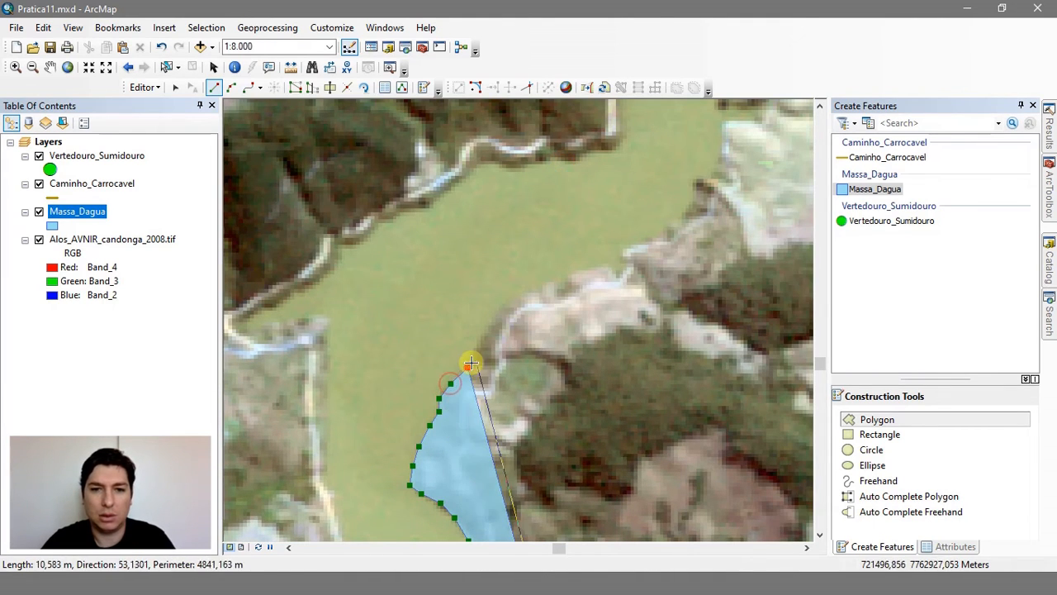
{"action": "left_click", "coordinate": [477, 342]}
{"action": "left_click", "coordinate": [498, 314]}
{"action": "left_click", "coordinate": [509, 297]}
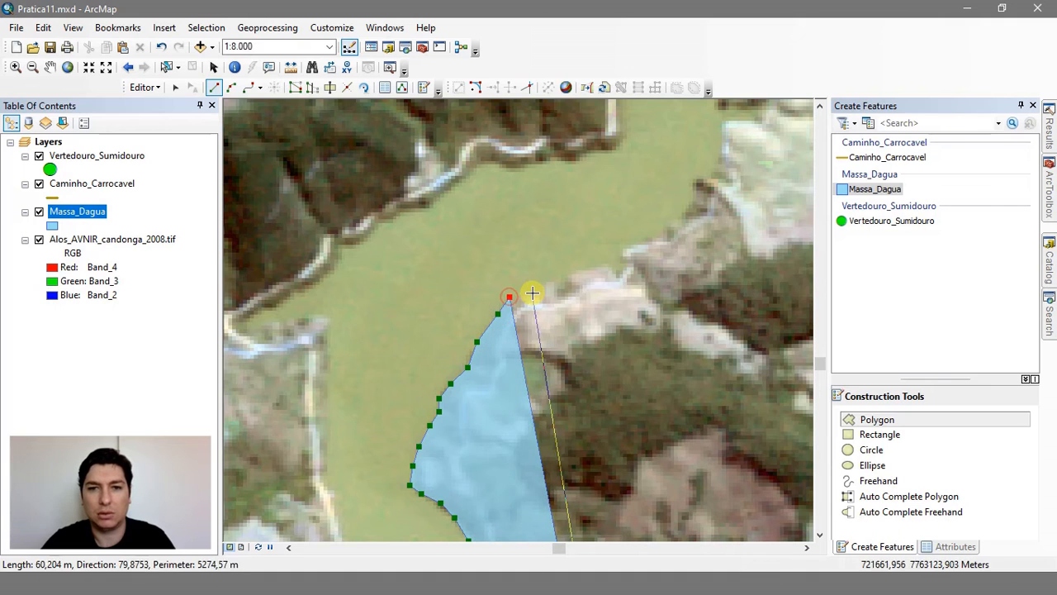
Step: Trace the bank northeast along the start of the bare shoreline, following its small notch
{"action": "left_click", "coordinate": [533, 292]}
{"action": "left_click", "coordinate": [553, 278]}
{"action": "left_click", "coordinate": [559, 286]}
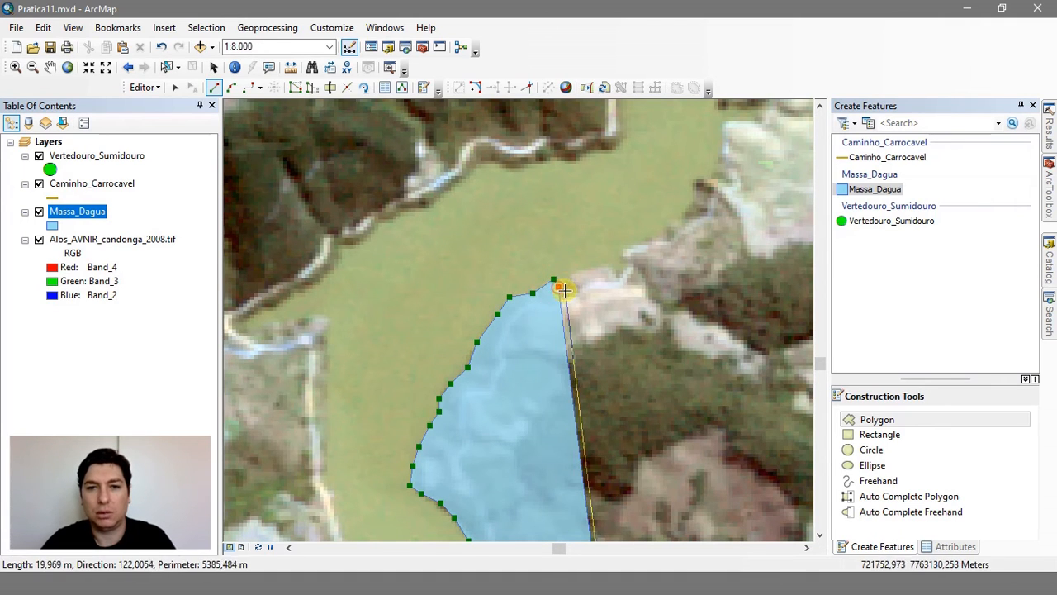
{"action": "left_click", "coordinate": [567, 284]}
{"action": "left_click", "coordinate": [571, 272]}
{"action": "left_click", "coordinate": [584, 265]}
{"action": "left_click", "coordinate": [597, 262]}
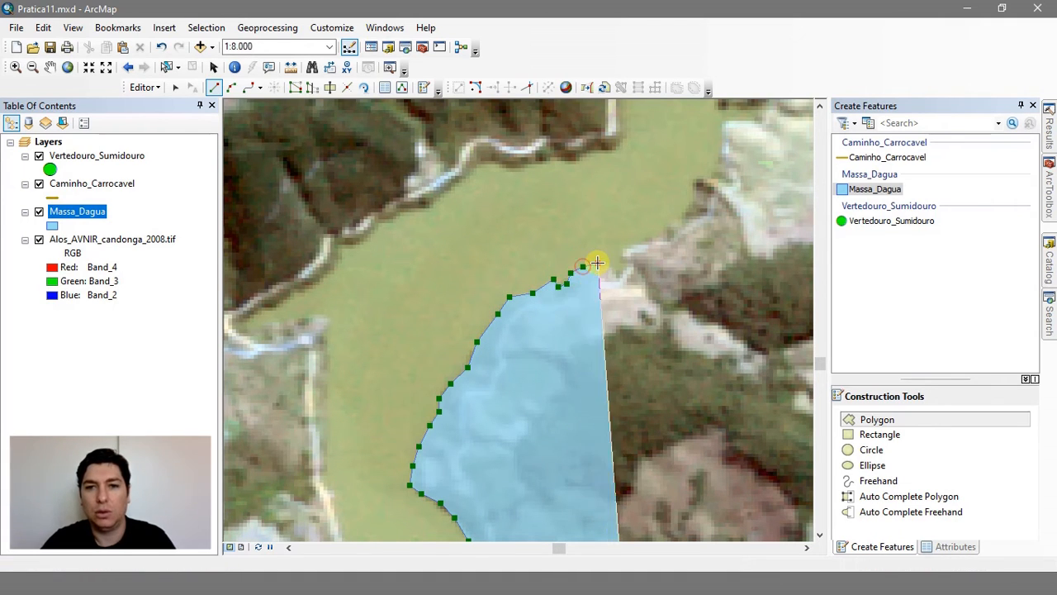
Step: Extend the polygon around the small indentation at the end of the bare shoreline and up to the bank beyond it
{"action": "left_click", "coordinate": [608, 261]}
{"action": "left_click", "coordinate": [616, 271]}
{"action": "left_click", "coordinate": [623, 269]}
{"action": "left_click", "coordinate": [626, 260]}
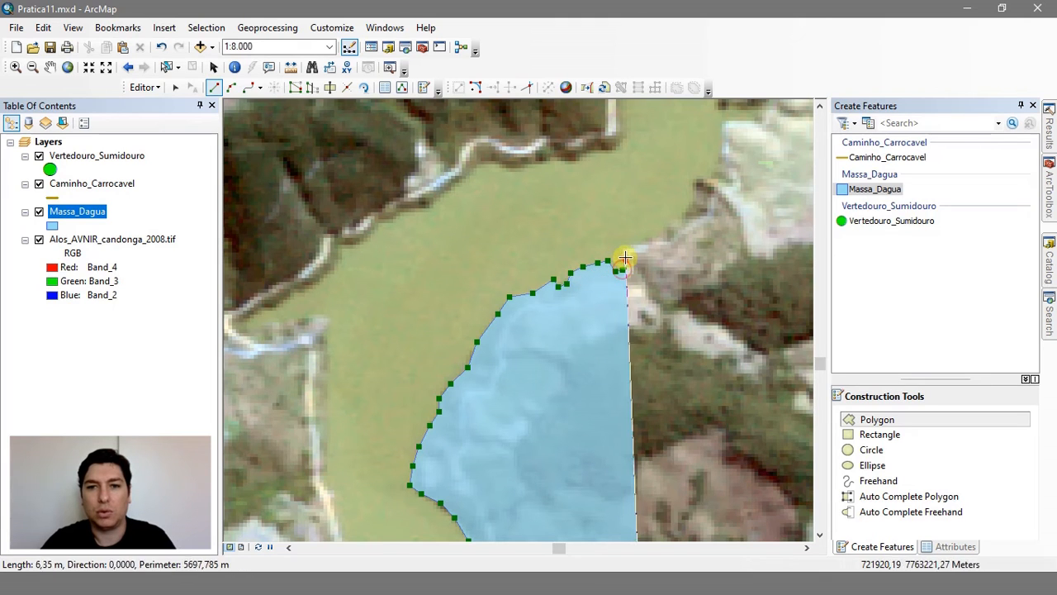
{"action": "left_click", "coordinate": [623, 252]}
{"action": "left_click", "coordinate": [627, 245]}
{"action": "left_click", "coordinate": [634, 241]}
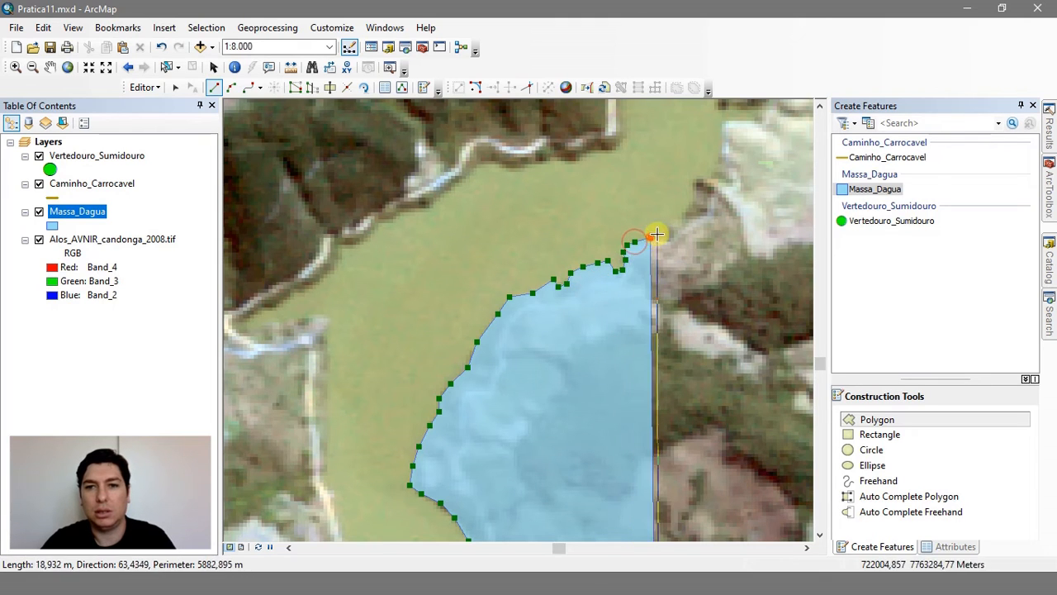
Step: Continue tracing the bank northeast past the small brown point to the lower edge of the pale clearing
{"action": "left_click_drag", "start_coordinate": [653, 237], "coordinate": [451, 320]}
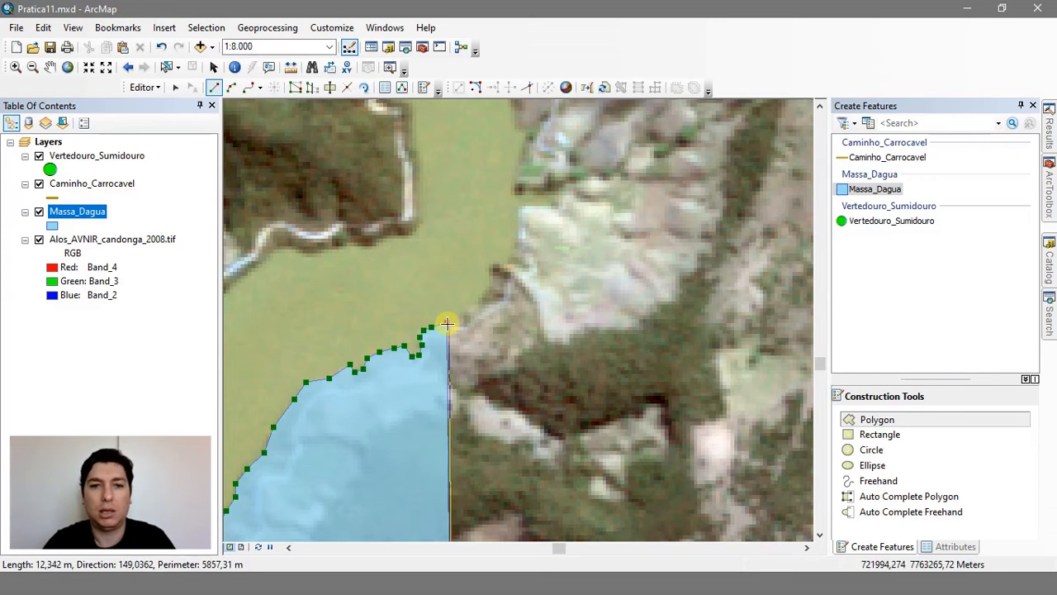
{"action": "left_click", "coordinate": [460, 319]}
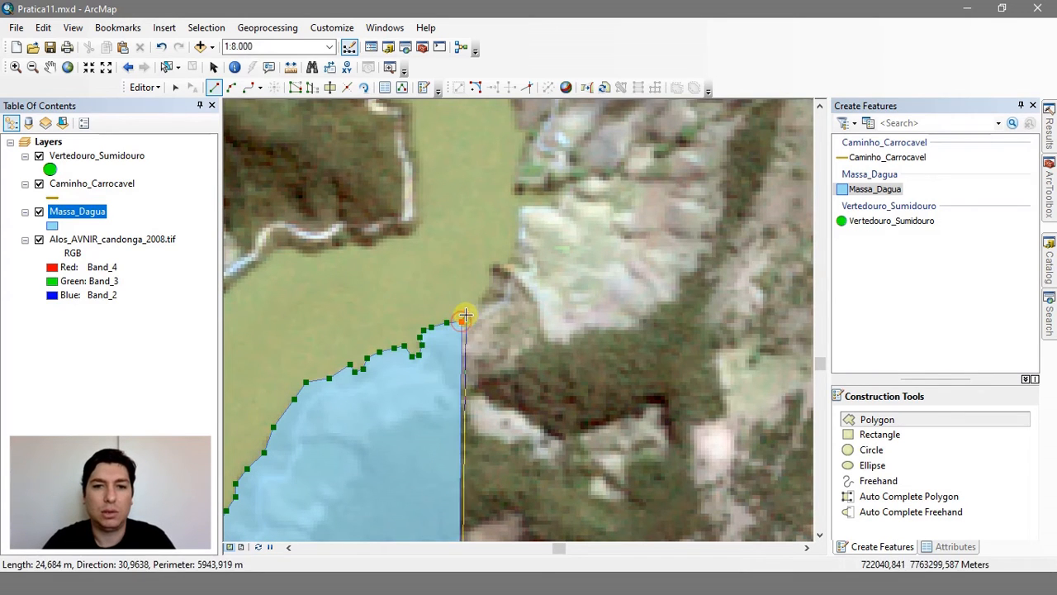
{"action": "left_click", "coordinate": [464, 309]}
{"action": "left_click", "coordinate": [472, 305]}
{"action": "left_click", "coordinate": [481, 298]}
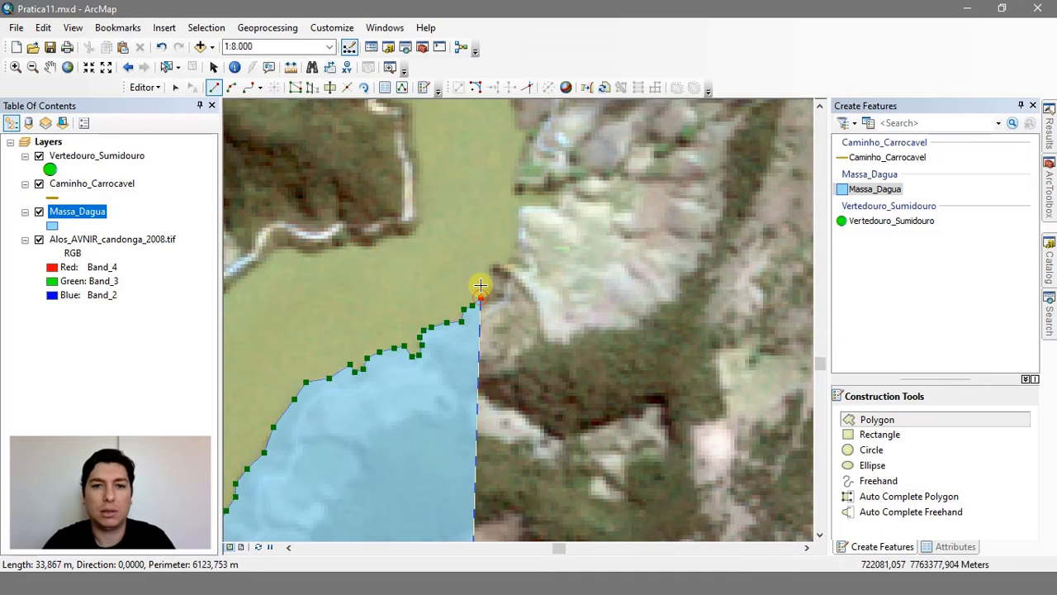
{"action": "left_click", "coordinate": [480, 285]}
{"action": "left_click", "coordinate": [490, 277]}
{"action": "left_click", "coordinate": [490, 266]}
{"action": "left_click", "coordinate": [510, 256]}
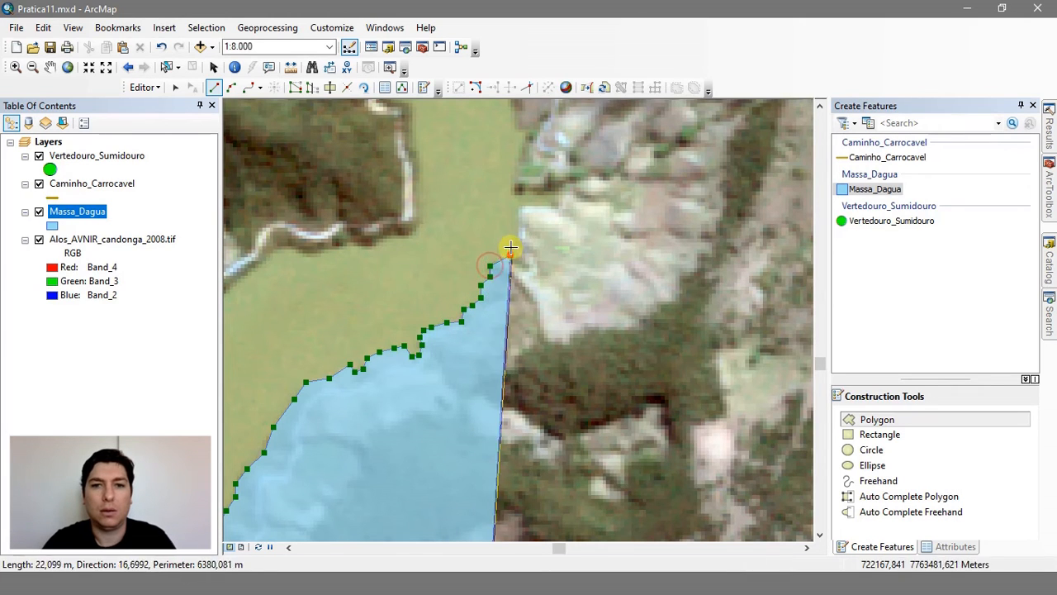
Step: Trace the shore north along the pale clearing and outline the narrow side inlet cutting east into the bank
{"action": "left_click", "coordinate": [512, 236]}
{"action": "left_click", "coordinate": [516, 213]}
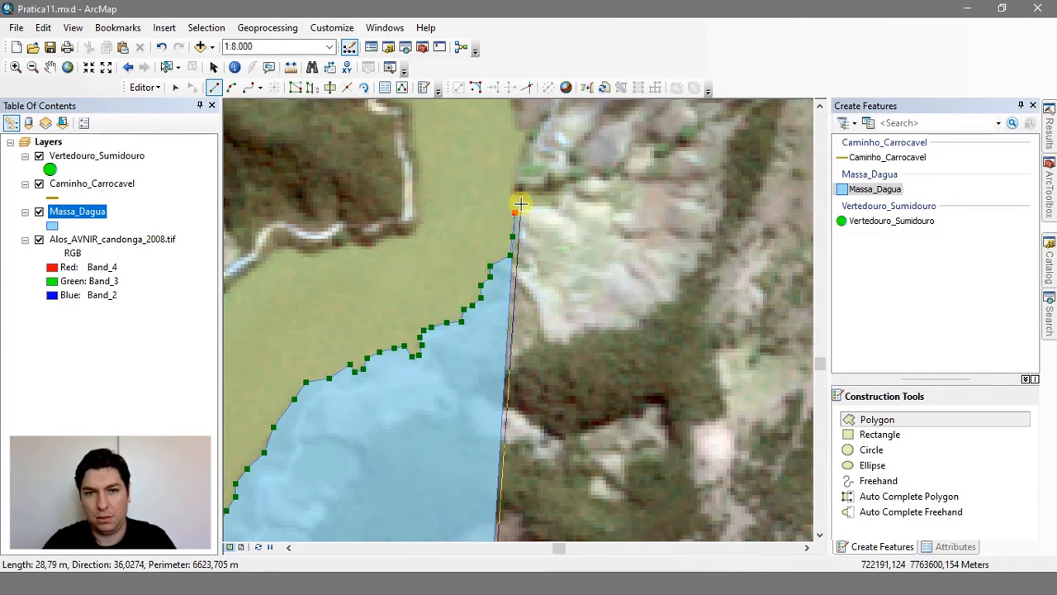
{"action": "left_click", "coordinate": [521, 203]}
{"action": "left_click", "coordinate": [535, 202]}
{"action": "left_click", "coordinate": [545, 201]}
{"action": "left_click", "coordinate": [549, 190]}
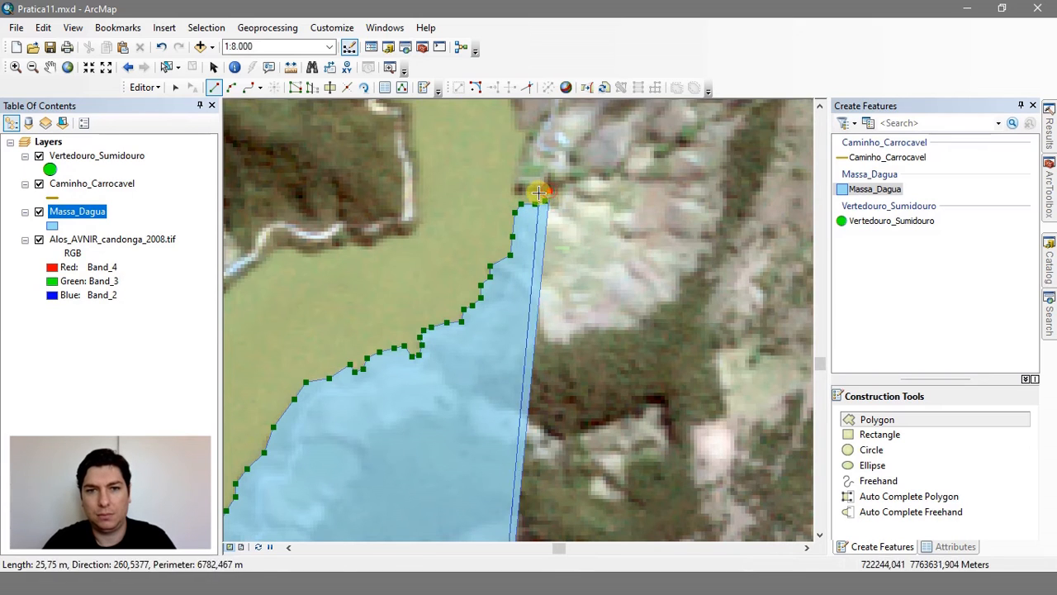
{"action": "left_click", "coordinate": [539, 193]}
{"action": "left_click", "coordinate": [527, 194]}
{"action": "left_click", "coordinate": [516, 193]}
Step: Trace the eastern bank north from the narrow inlet to the upper corner of the rocky headland
{"action": "left_click", "coordinate": [512, 183]}
{"action": "left_click", "coordinate": [517, 163]}
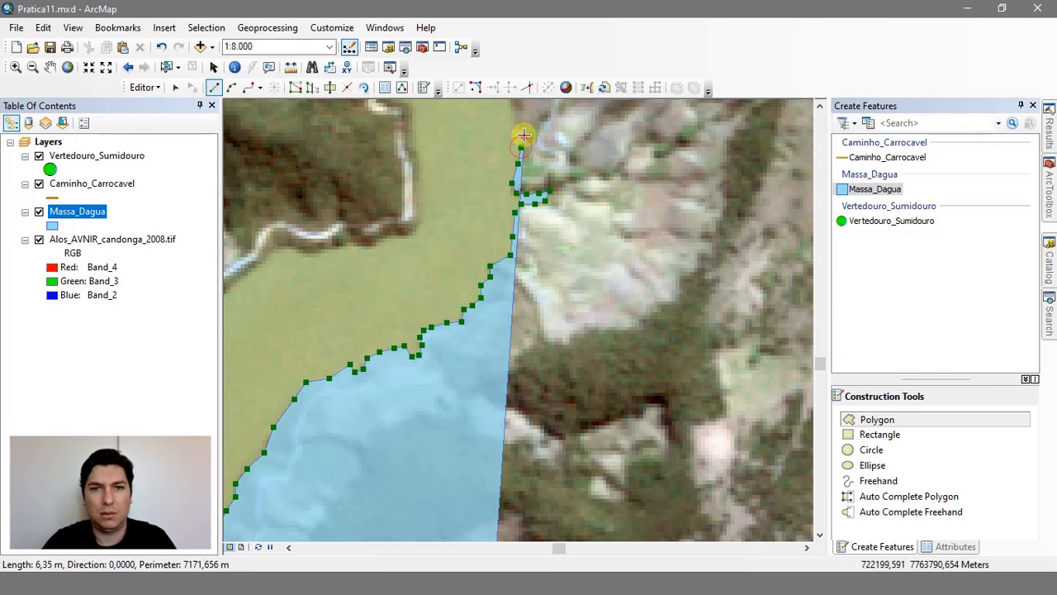
{"action": "mouse_move", "coordinate": [518, 129]}
{"action": "left_mouse_down"}
{"action": "mouse_move", "coordinate": [545, 319]}
{"action": "mouse_move", "coordinate": [572, 402]}
{"action": "left_mouse_up"}
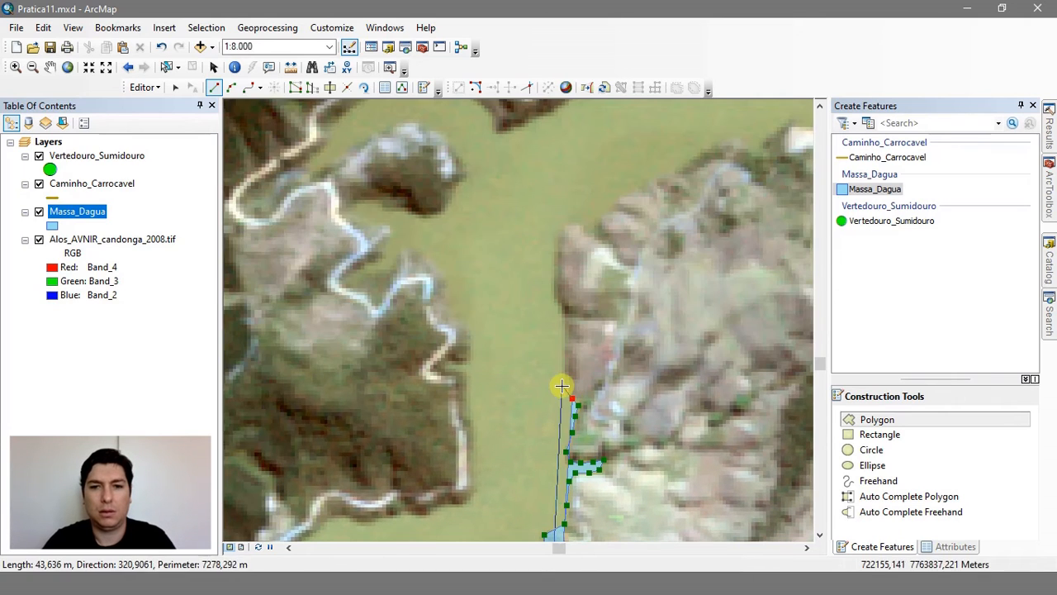
{"action": "left_click", "coordinate": [562, 385]}
{"action": "left_click", "coordinate": [563, 313]}
{"action": "left_click", "coordinate": [560, 297]}
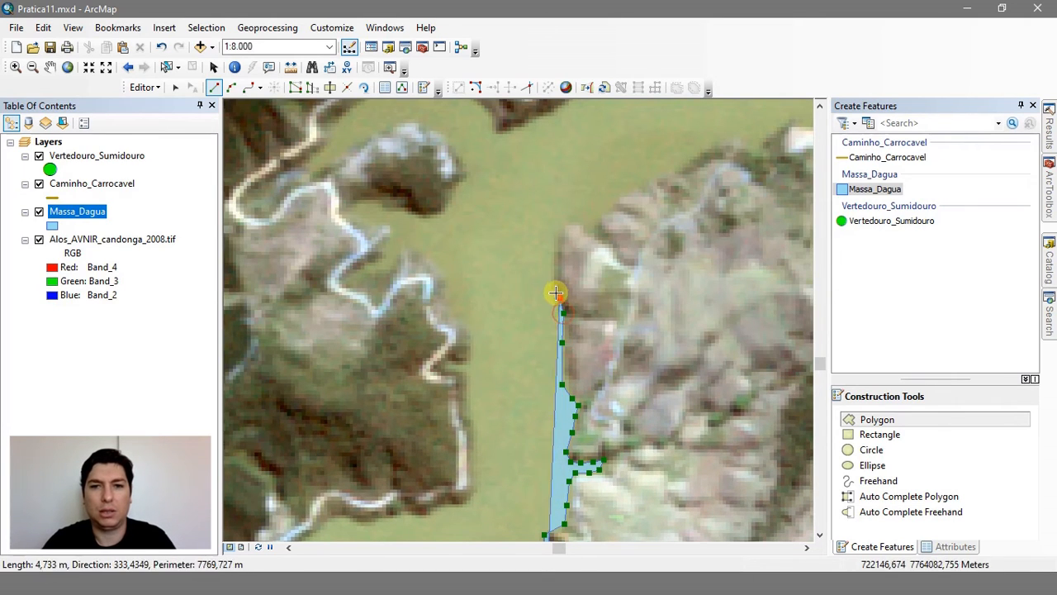
{"action": "left_click", "coordinate": [555, 282]}
{"action": "left_click", "coordinate": [559, 226]}
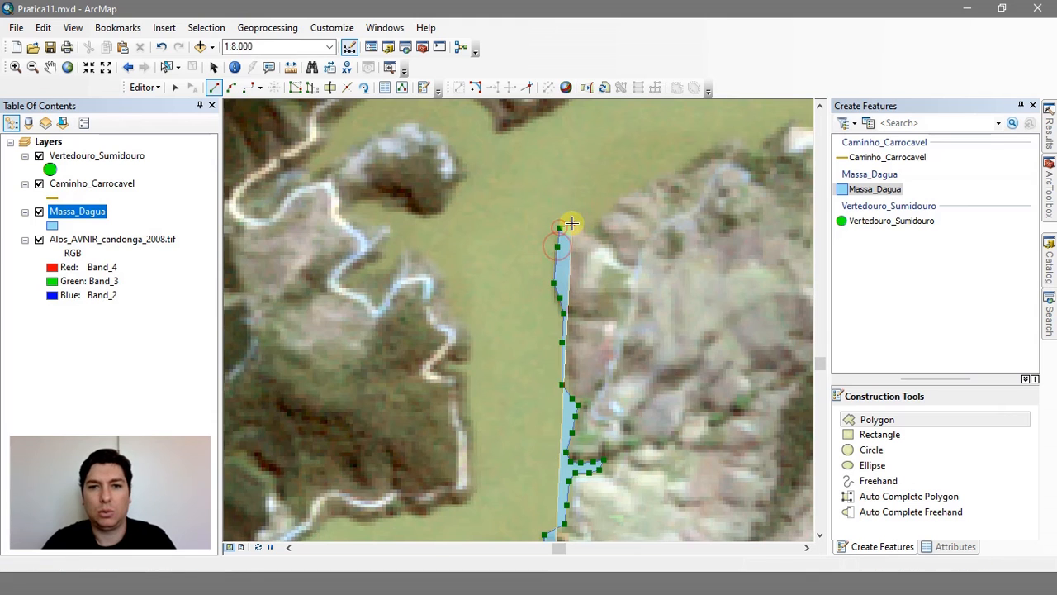
Step: Trace across the top of the rocky headland and northeast along the bank toward the white patch
{"action": "left_click", "coordinate": [572, 223]}
{"action": "left_click", "coordinate": [589, 232]}
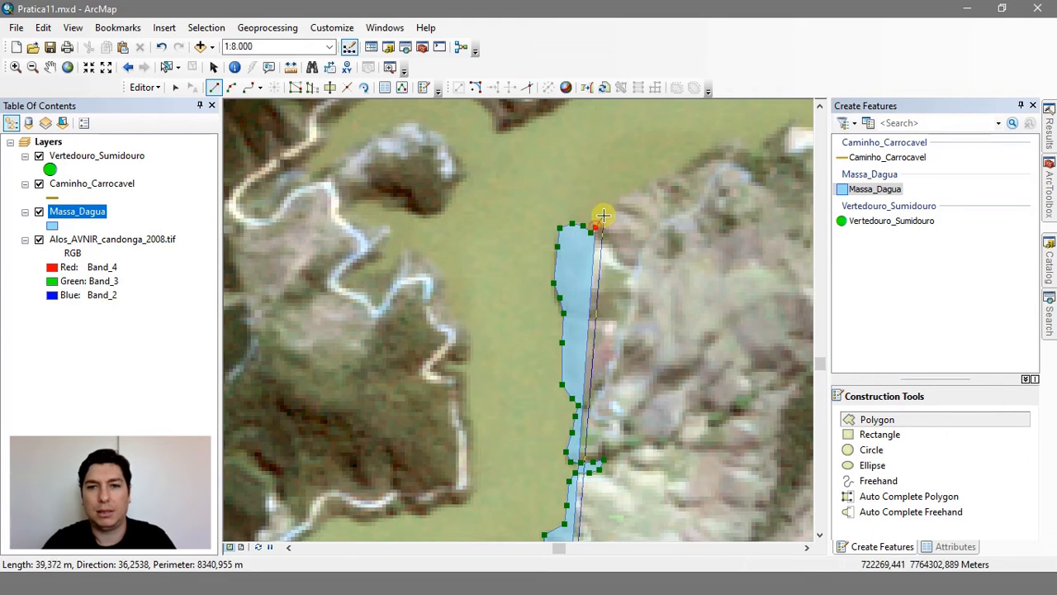
{"action": "left_click", "coordinate": [605, 213]}
{"action": "left_click", "coordinate": [612, 202]}
{"action": "left_click", "coordinate": [633, 186]}
{"action": "left_click", "coordinate": [657, 175]}
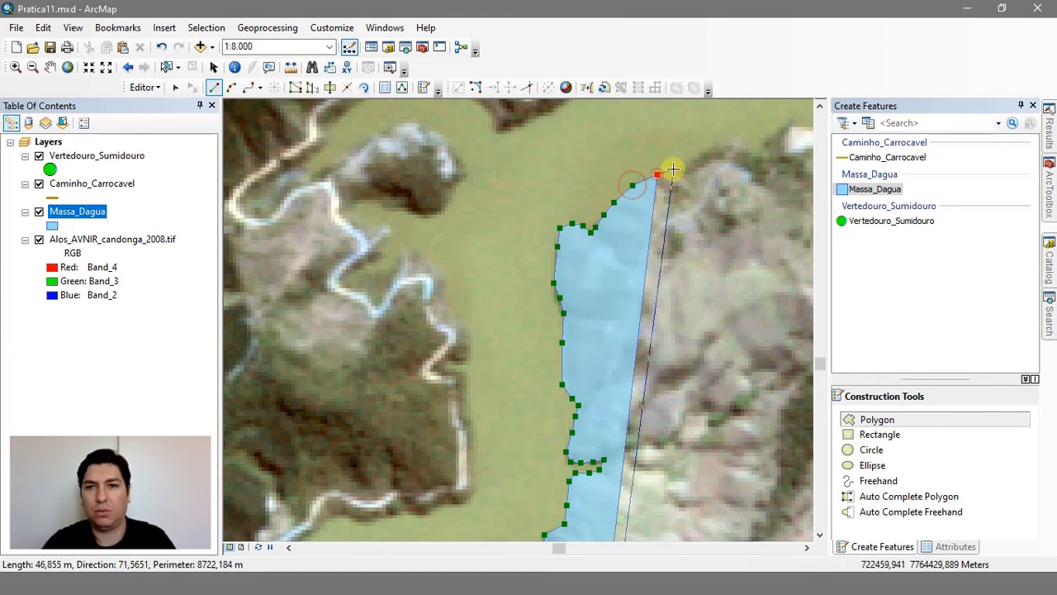
{"action": "left_click", "coordinate": [679, 167]}
{"action": "left_click", "coordinate": [697, 150]}
{"action": "left_click", "coordinate": [717, 142]}
{"action": "left_click", "coordinate": [737, 140]}
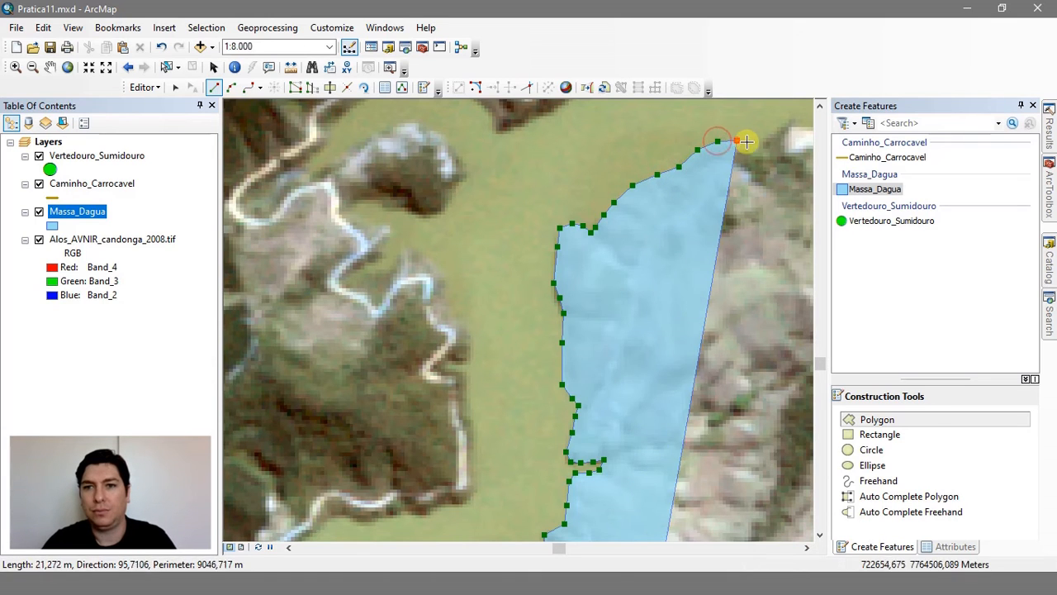
{"action": "left_click", "coordinate": [759, 148]}
Step: Extend the shoreline east past the white patch and up to the base of the peninsula's tip
{"action": "mouse_move", "coordinate": [759, 151]}
{"action": "left_mouse_down"}
{"action": "mouse_move", "coordinate": [671, 220]}
{"action": "mouse_move", "coordinate": [385, 399]}
{"action": "left_mouse_up"}
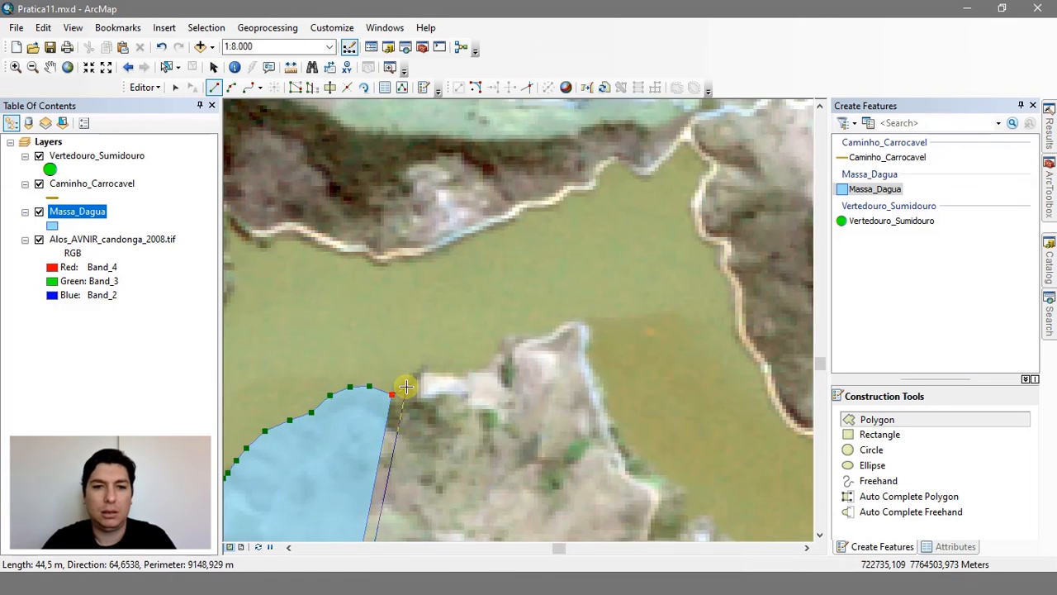
{"action": "left_click", "coordinate": [406, 377]}
{"action": "left_click", "coordinate": [425, 363]}
{"action": "left_click", "coordinate": [443, 367]}
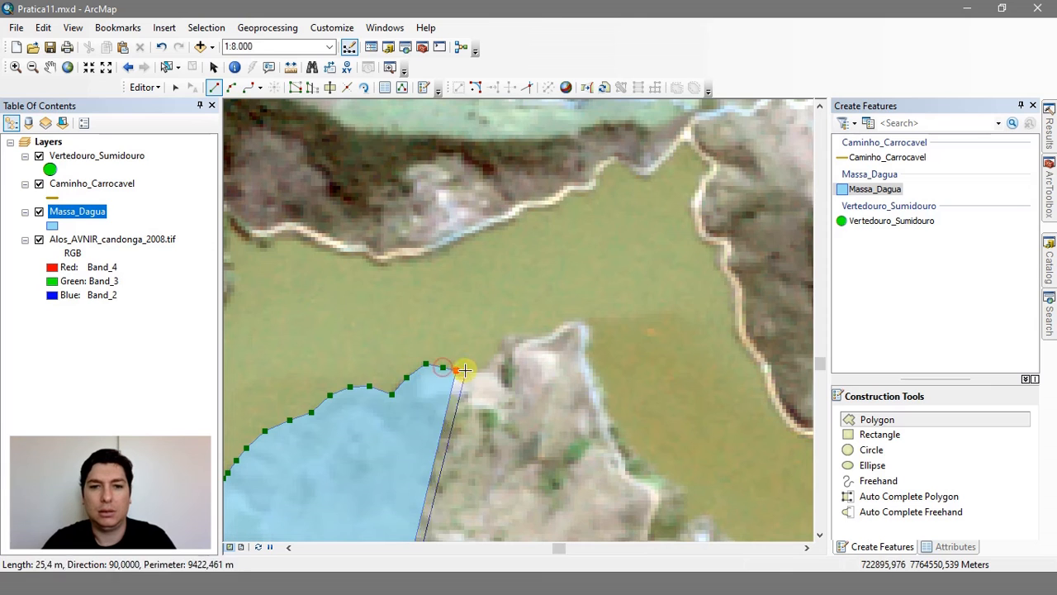
{"action": "left_click", "coordinate": [456, 370]}
{"action": "left_click", "coordinate": [470, 370]}
{"action": "left_click", "coordinate": [487, 368]}
{"action": "left_click", "coordinate": [495, 355]}
{"action": "left_click", "coordinate": [505, 342]}
{"action": "left_click", "coordinate": [511, 334]}
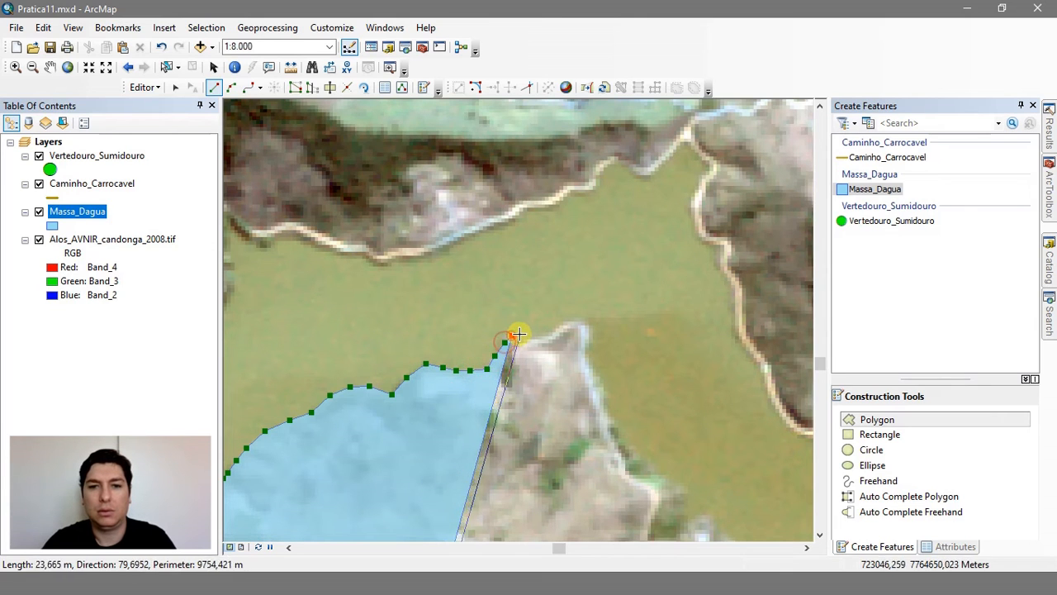
Step: Outline the peninsula's tip, turning from its northern shore onto its eastern side
{"action": "left_click", "coordinate": [525, 333]}
{"action": "left_click", "coordinate": [541, 330]}
{"action": "left_click", "coordinate": [553, 328]}
{"action": "left_click", "coordinate": [566, 321]}
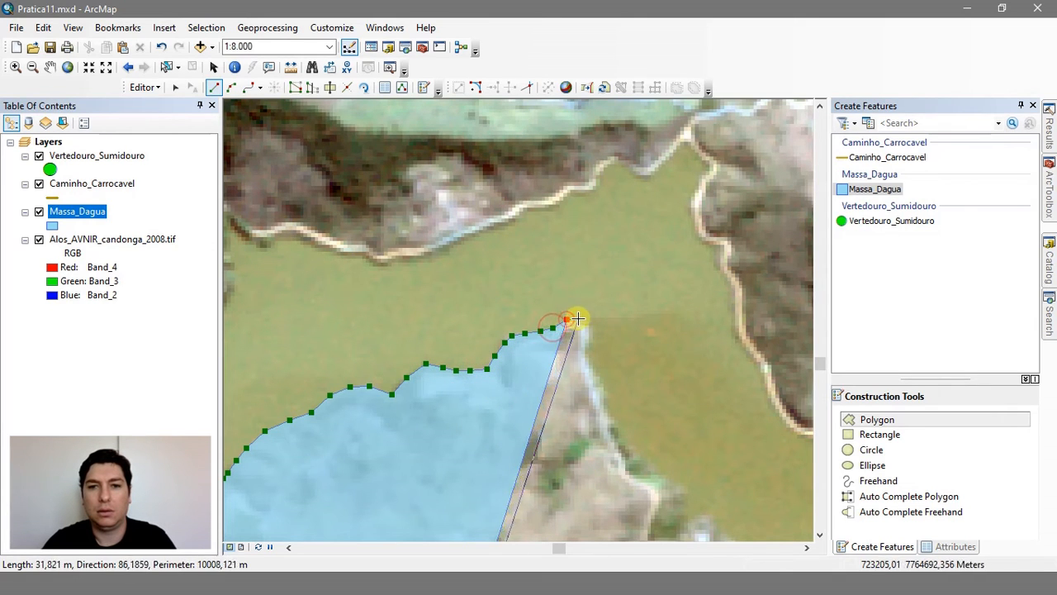
{"action": "left_click", "coordinate": [579, 319]}
{"action": "left_click", "coordinate": [590, 325]}
{"action": "left_click", "coordinate": [592, 338]}
Step: Trace the peninsula's eastern shore southeast along the pale track to the small white patch
{"action": "left_click", "coordinate": [591, 362]}
{"action": "left_click", "coordinate": [601, 384]}
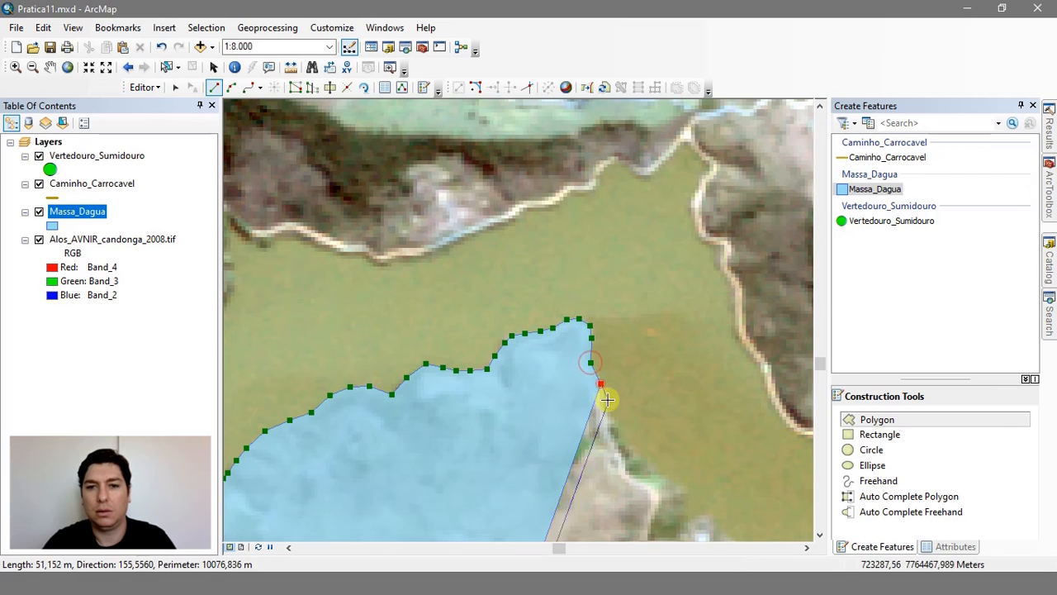
{"action": "left_click", "coordinate": [610, 403]}
{"action": "left_click", "coordinate": [615, 422]}
{"action": "left_click", "coordinate": [628, 441]}
{"action": "left_click", "coordinate": [639, 460]}
{"action": "left_click", "coordinate": [655, 474]}
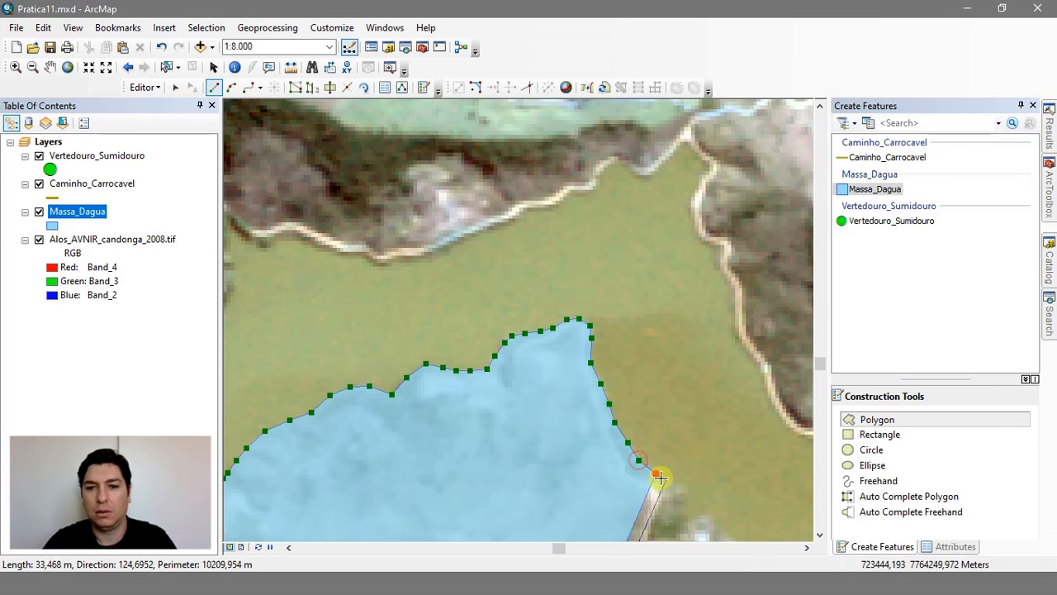
{"action": "left_click", "coordinate": [672, 485]}
{"action": "left_click", "coordinate": [685, 498]}
{"action": "left_click", "coordinate": [687, 515]}
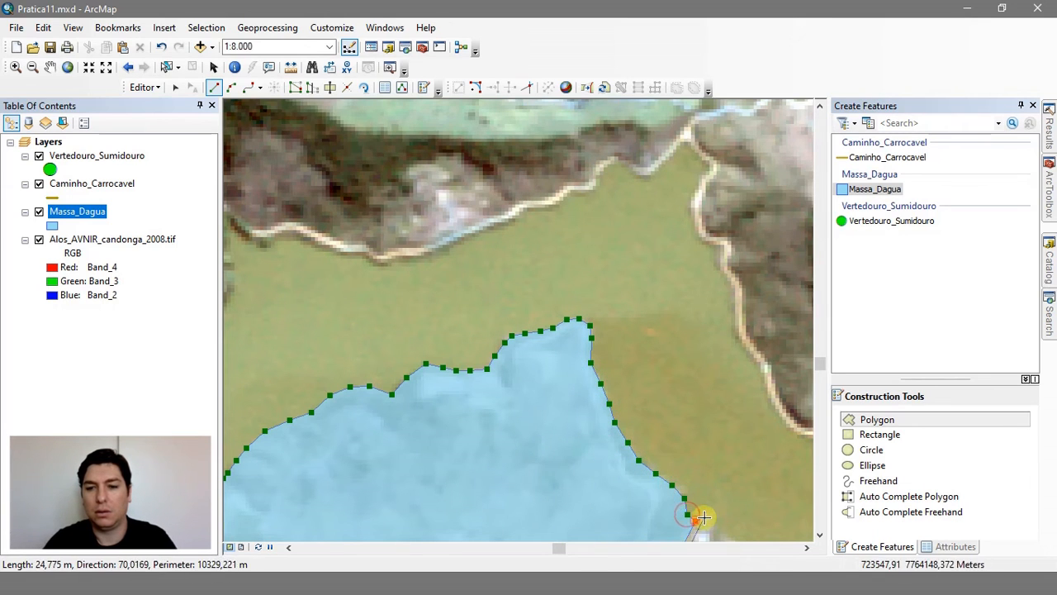
{"action": "left_click", "coordinate": [705, 518]}
Step: Trace the southern bank east from the small white patch to the southern end of the dam
{"action": "left_click_drag", "start_coordinate": [635, 387], "coordinate": [456, 179]}
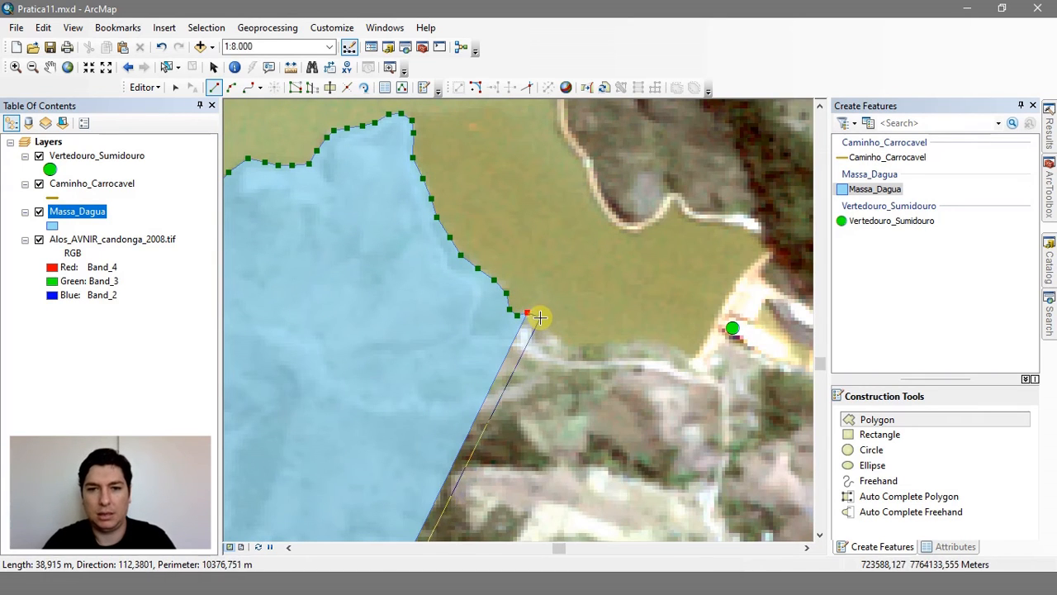
{"action": "left_click", "coordinate": [537, 319]}
{"action": "left_click", "coordinate": [549, 332]}
{"action": "left_click", "coordinate": [564, 342]}
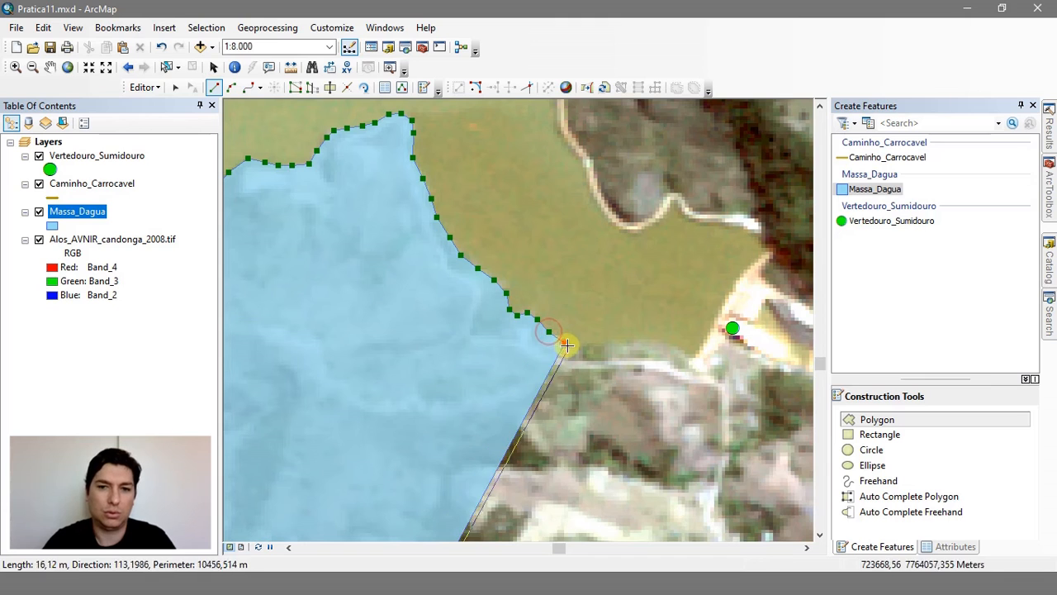
{"action": "left_click", "coordinate": [586, 346]}
{"action": "left_click", "coordinate": [619, 340]}
{"action": "left_click", "coordinate": [643, 340]}
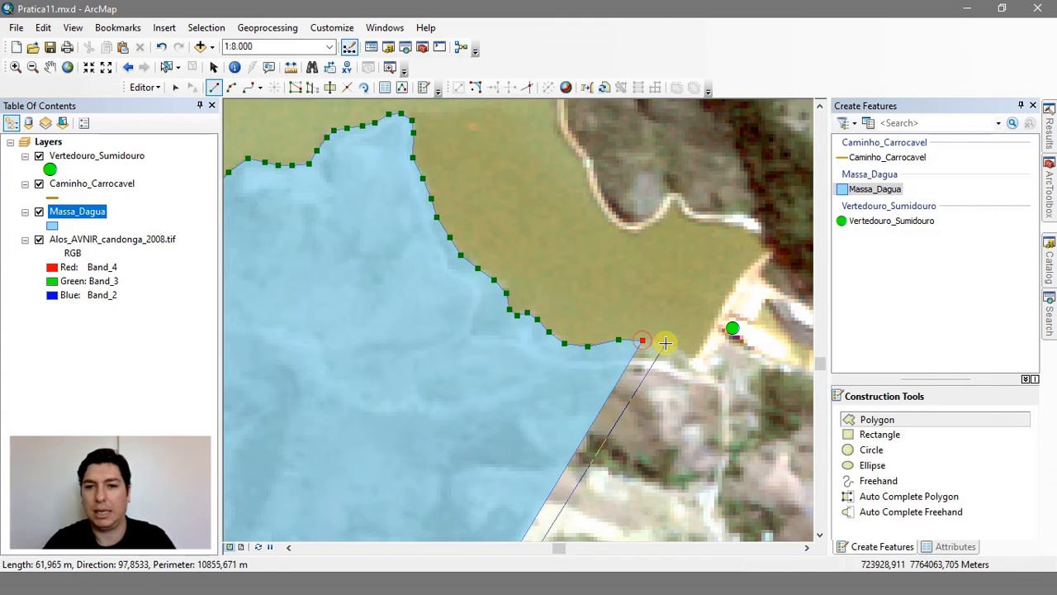
{"action": "left_click", "coordinate": [665, 343]}
{"action": "left_click", "coordinate": [681, 350]}
{"action": "left_click", "coordinate": [689, 356]}
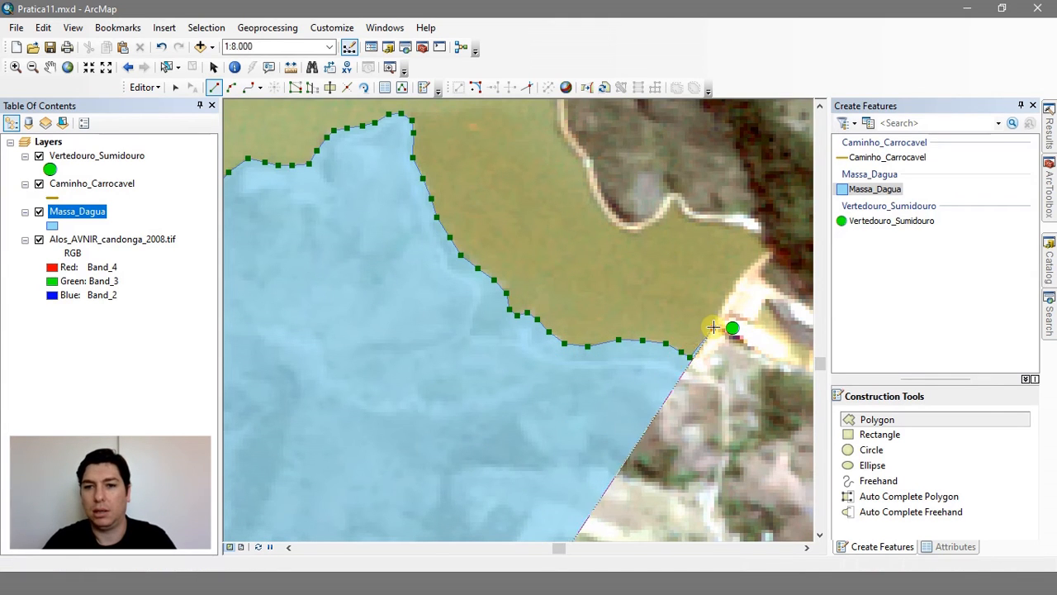
Step: Trace the dam's water edge northeast to its northern end and turn west onto the opposite bank
{"action": "left_click", "coordinate": [735, 284]}
{"action": "left_click", "coordinate": [759, 256]}
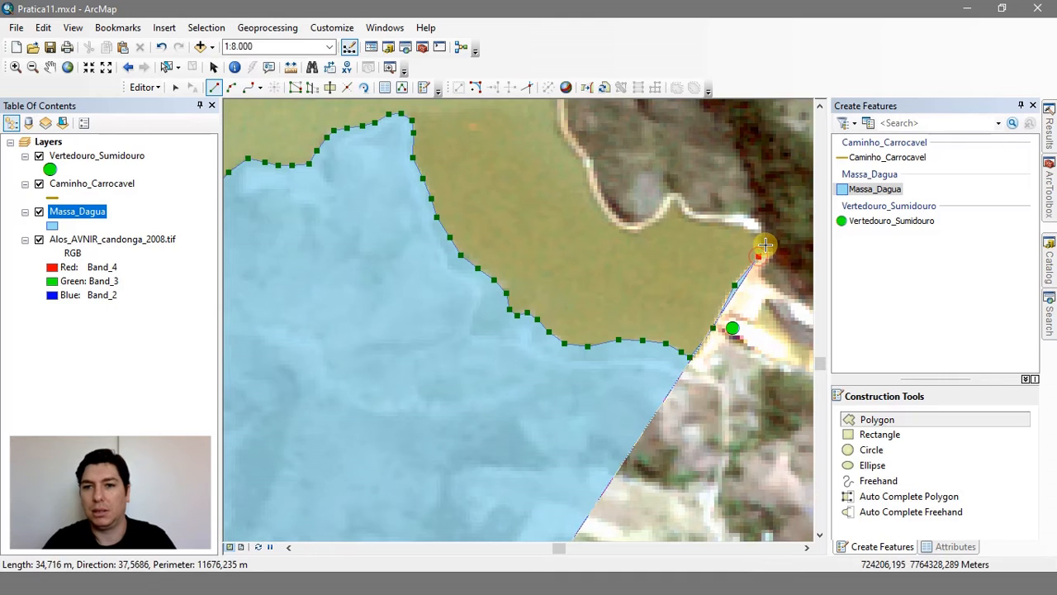
{"action": "left_click", "coordinate": [766, 245]}
{"action": "left_click", "coordinate": [750, 235]}
{"action": "left_click", "coordinate": [734, 226]}
{"action": "left_click", "coordinate": [717, 226]}
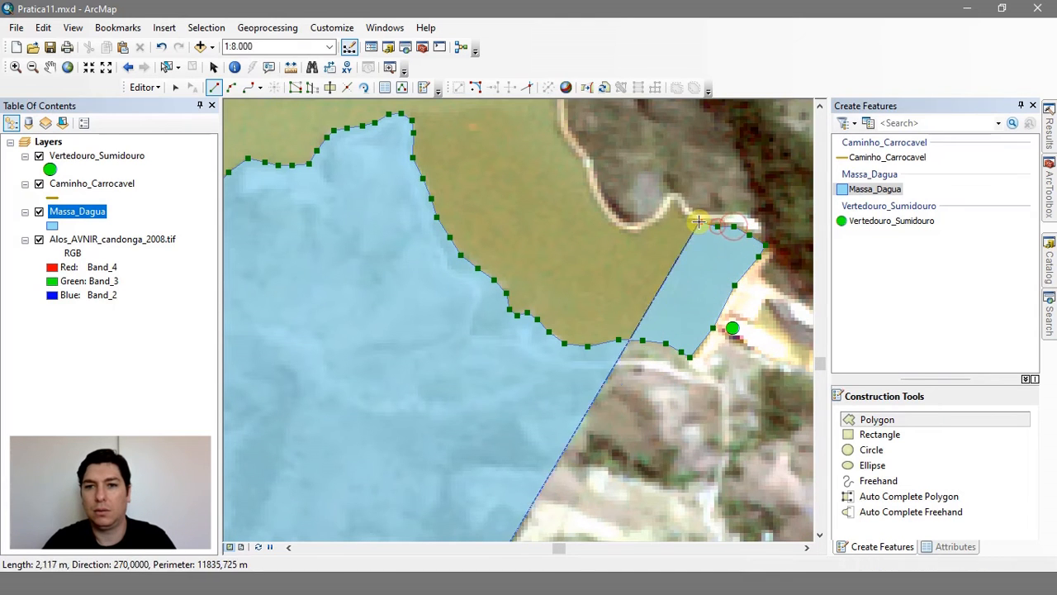
Step: Trace the northern bank west through the small cove and around the rounded wooded headland
{"action": "left_click", "coordinate": [699, 223]}
{"action": "left_click", "coordinate": [680, 210]}
{"action": "left_click", "coordinate": [677, 207]}
{"action": "left_click", "coordinate": [667, 217]}
{"action": "left_click", "coordinate": [648, 227]}
{"action": "left_click", "coordinate": [635, 240]}
{"action": "left_click", "coordinate": [618, 232]}
{"action": "left_click", "coordinate": [602, 218]}
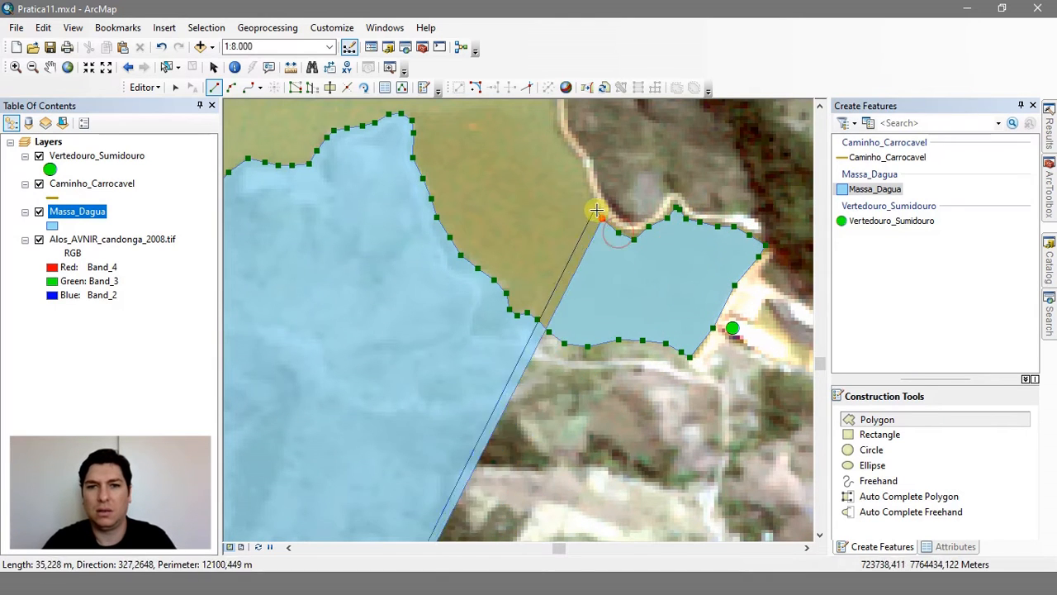
Step: Follow the road-edged bank north from the rounded headland to the bend below the northern arm
{"action": "left_click", "coordinate": [590, 196]}
{"action": "left_click", "coordinate": [567, 152]}
{"action": "left_click", "coordinate": [556, 138]}
{"action": "left_click_drag", "start_coordinate": [551, 116], "coordinate": [556, 389]}
{"action": "left_click", "coordinate": [555, 387]}
{"action": "left_click", "coordinate": [550, 359]}
{"action": "left_click", "coordinate": [546, 341]}
{"action": "left_click", "coordinate": [537, 331]}
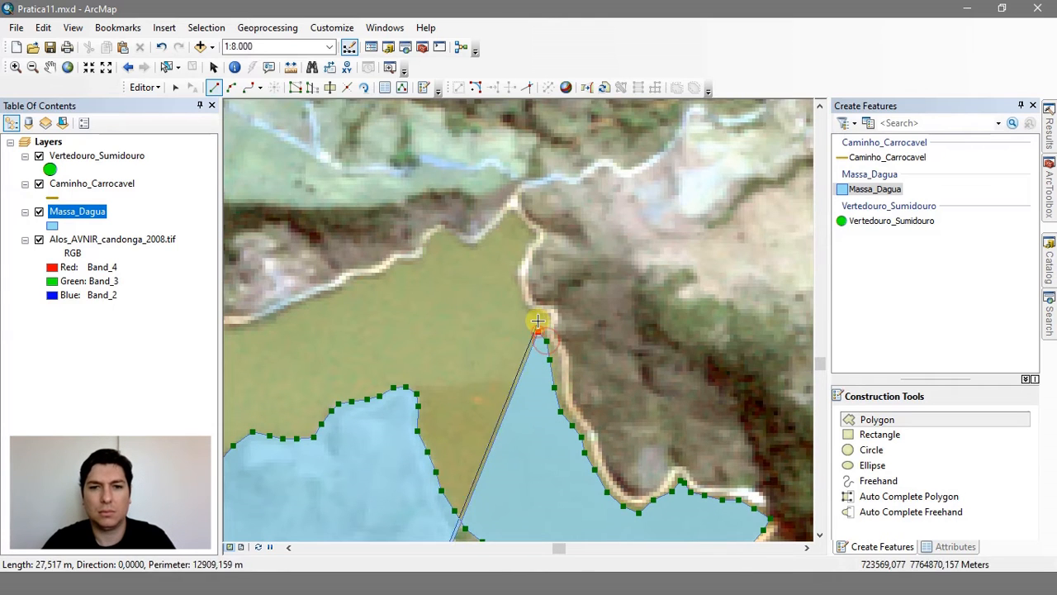
Step: Trace the east side of the northern arm up to its narrow tip and turn around it
{"action": "left_click", "coordinate": [515, 268]}
{"action": "left_click", "coordinate": [524, 245]}
{"action": "left_click", "coordinate": [533, 234]}
{"action": "left_click", "coordinate": [509, 211]}
{"action": "left_click", "coordinate": [499, 222]}
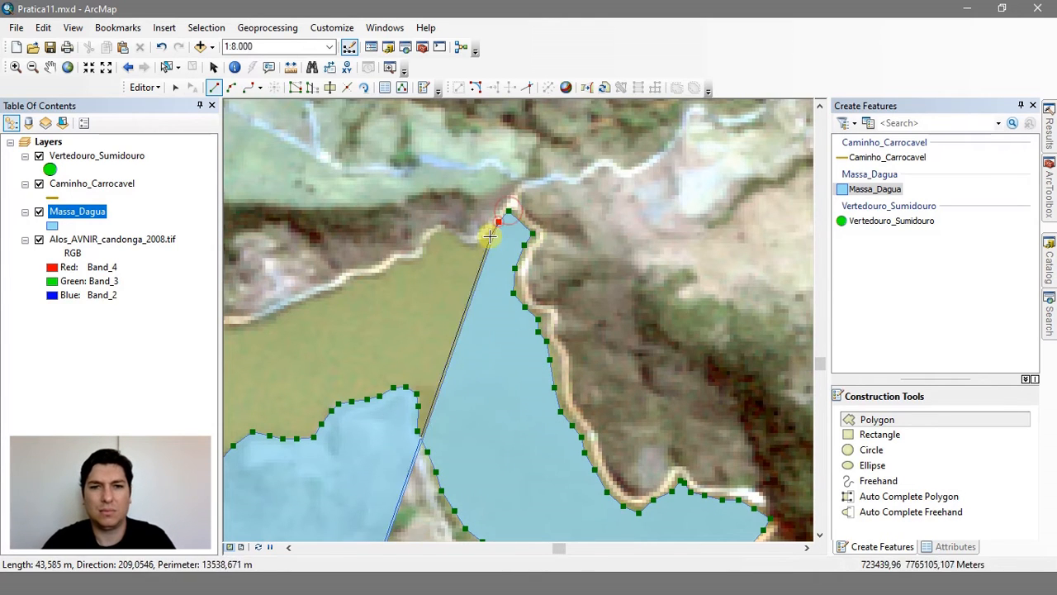
Step: Trace the north bank southwest from the arm's tip, around the small point and the notch beside it
{"action": "left_click", "coordinate": [489, 237]}
{"action": "left_click", "coordinate": [477, 246]}
{"action": "left_click", "coordinate": [469, 253]}
{"action": "left_click", "coordinate": [456, 246]}
{"action": "left_click", "coordinate": [444, 235]}
{"action": "left_click", "coordinate": [432, 239]}
{"action": "left_click", "coordinate": [420, 264]}
{"action": "left_click", "coordinate": [407, 269]}
{"action": "left_click", "coordinate": [395, 270]}
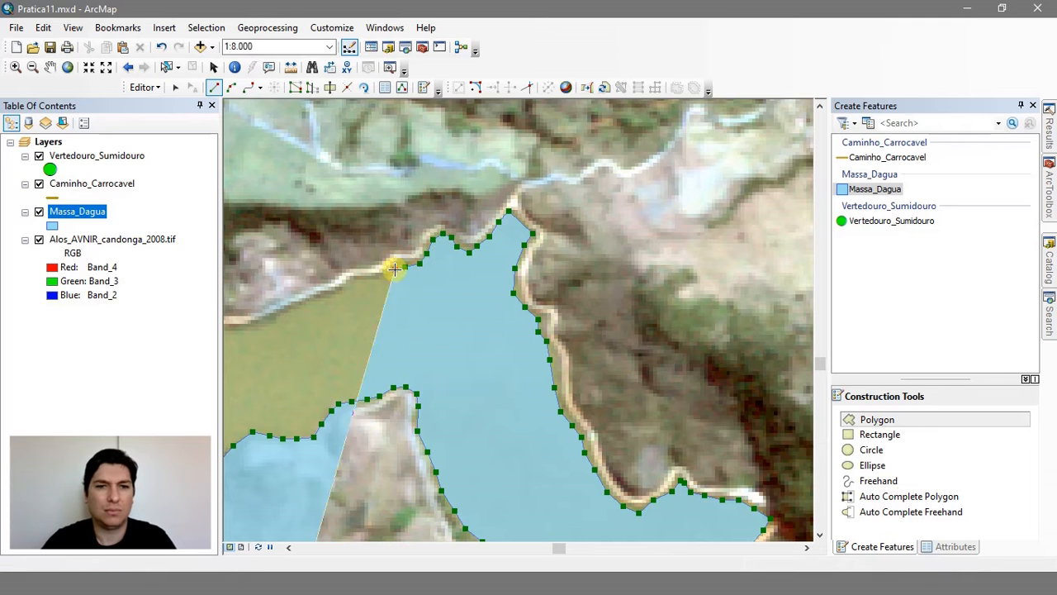
Step: Trace the road-edged north bank southwest to its lowest bend
{"action": "left_click", "coordinate": [384, 276]}
{"action": "left_click", "coordinate": [372, 282]}
{"action": "left_click_drag", "start_coordinate": [235, 531], "coordinate": [486, 438]}
{"action": "left_click", "coordinate": [602, 189]}
{"action": "left_click", "coordinate": [582, 204]}
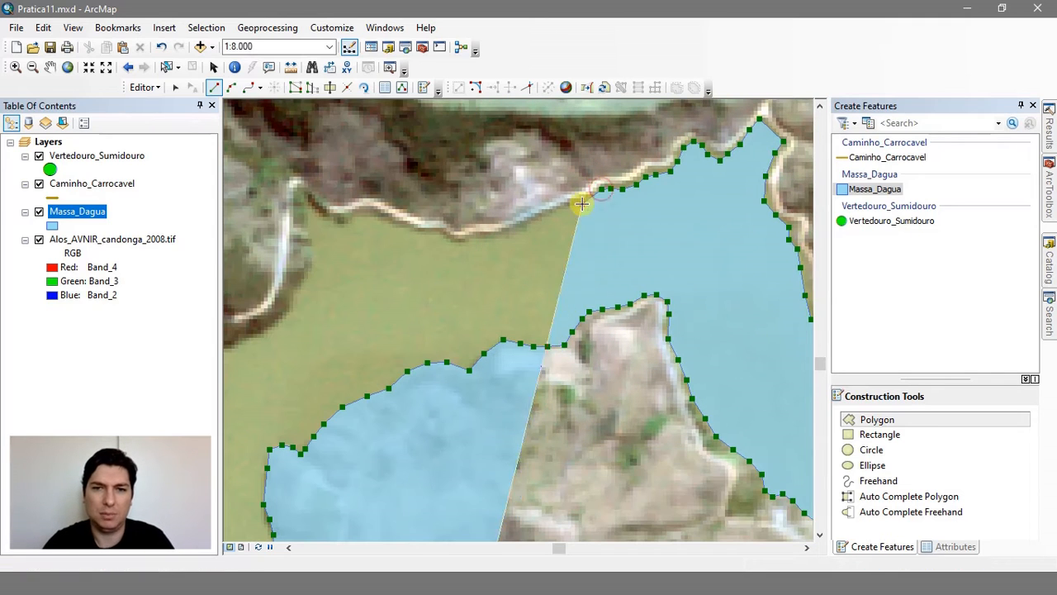
{"action": "left_click", "coordinate": [531, 226]}
{"action": "left_click", "coordinate": [499, 235]}
{"action": "left_click", "coordinate": [458, 241]}
Step: Follow the north bank west from the low bend over the shallow rise toward the corner beside the road
{"action": "left_click", "coordinate": [438, 238]}
{"action": "left_click", "coordinate": [403, 228]}
{"action": "left_click", "coordinate": [385, 217]}
{"action": "left_click", "coordinate": [372, 213]}
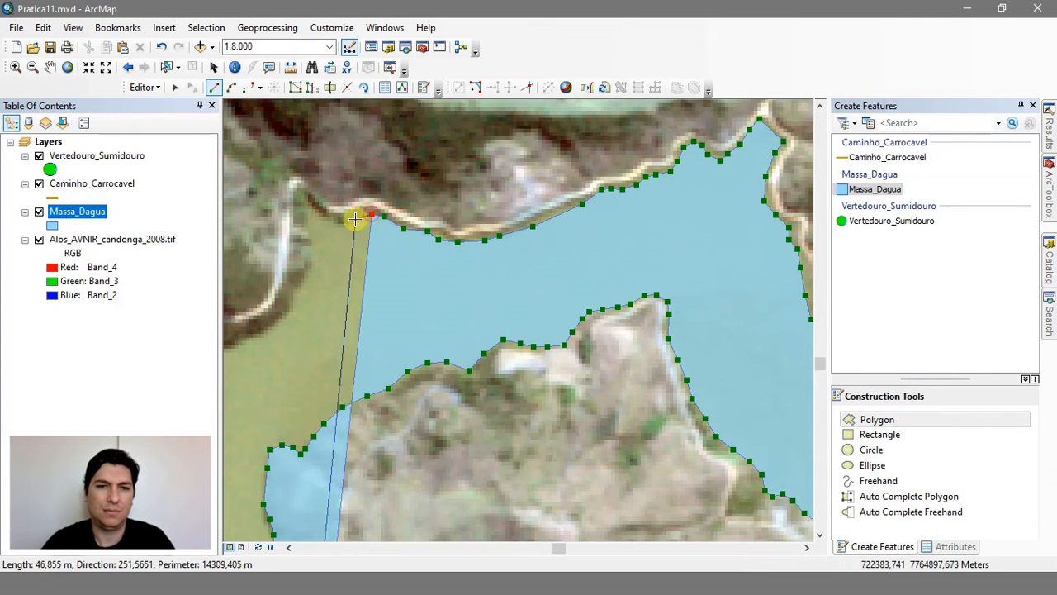
{"action": "left_click", "coordinate": [355, 218]}
{"action": "left_click", "coordinate": [341, 227]}
Step: Trace the shoreline south and southwest from the road corner to the southern tip of the wooded headland
{"action": "left_click", "coordinate": [317, 250]}
{"action": "left_click", "coordinate": [316, 263]}
{"action": "left_click", "coordinate": [307, 277]}
{"action": "left_click", "coordinate": [299, 297]}
{"action": "left_click", "coordinate": [296, 312]}
{"action": "left_click", "coordinate": [274, 331]}
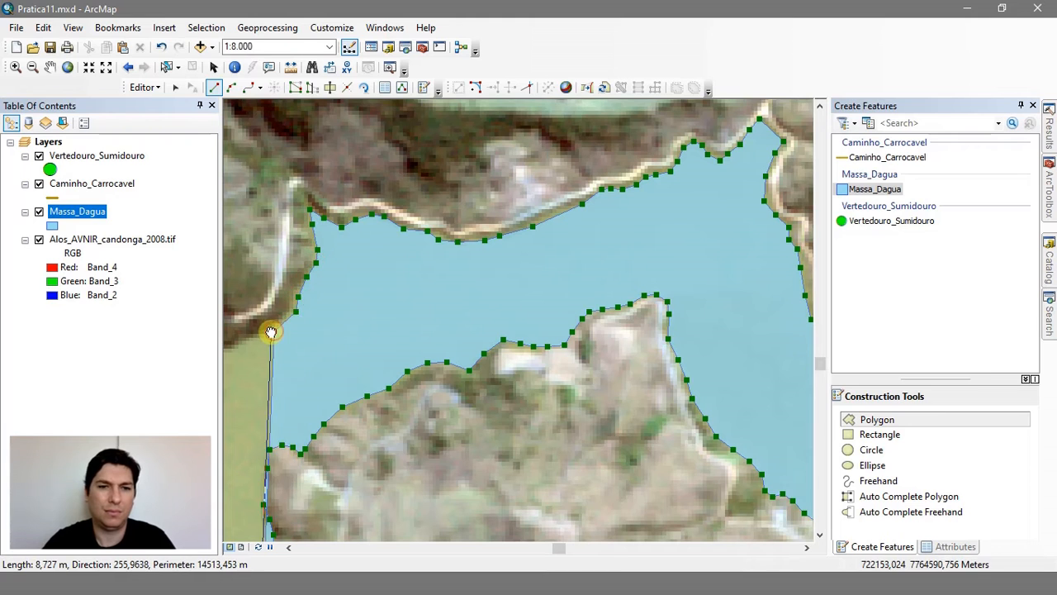
{"action": "left_click_drag", "start_coordinate": [269, 333], "coordinate": [600, 205]}
{"action": "left_click", "coordinate": [569, 220]}
{"action": "left_click", "coordinate": [548, 224]}
{"action": "left_click", "coordinate": [534, 225]}
Step: Trace the north shore of the western cove west from the headland to the edge of the road
{"action": "left_click", "coordinate": [493, 168]}
{"action": "left_click", "coordinate": [481, 169]}
{"action": "left_click", "coordinate": [467, 173]}
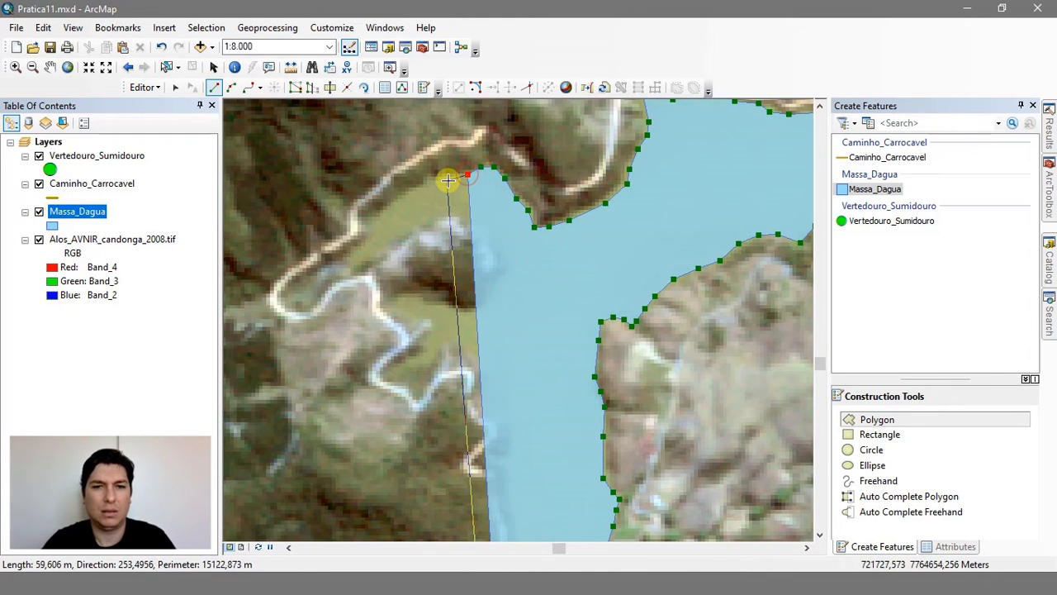
{"action": "left_click", "coordinate": [445, 176]}
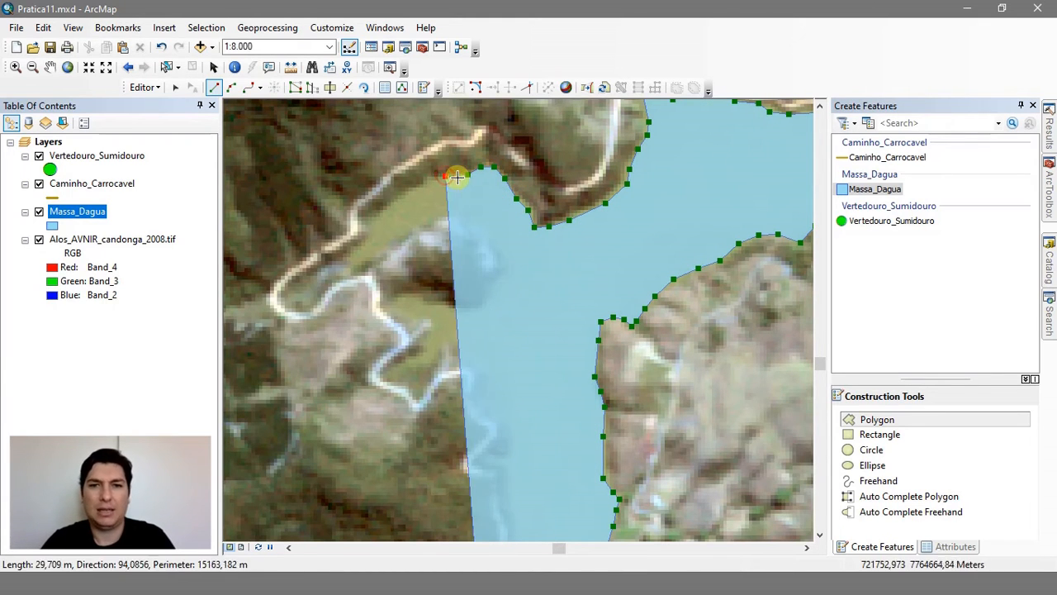
{"action": "left_click", "coordinate": [405, 158]}
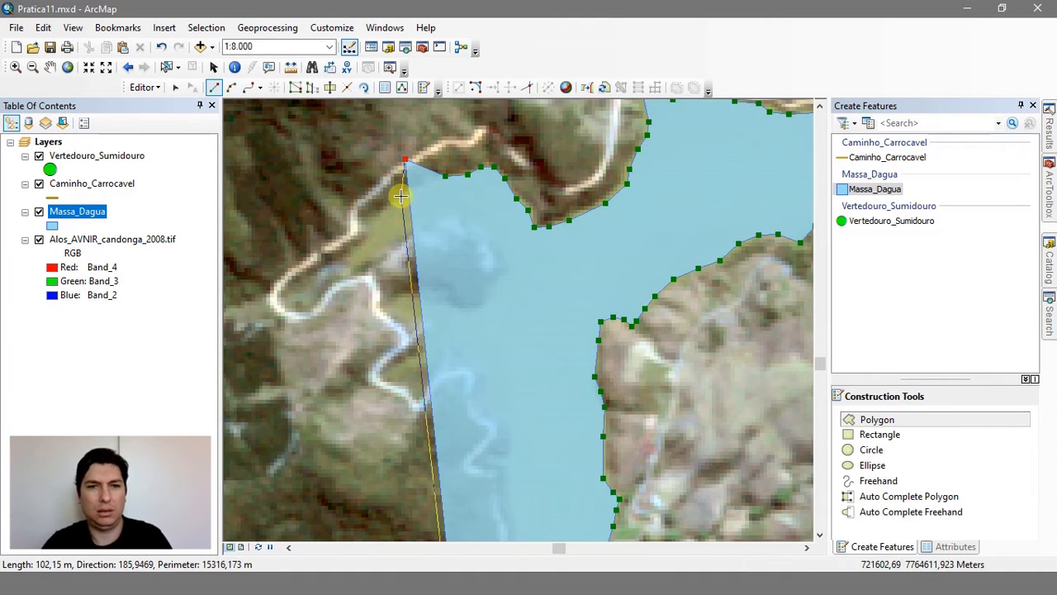
Step: Follow the road-edged bank southwest to the narrow western end of the cove
{"action": "left_click", "coordinate": [404, 192]}
{"action": "left_click", "coordinate": [383, 206]}
{"action": "left_click", "coordinate": [376, 217]}
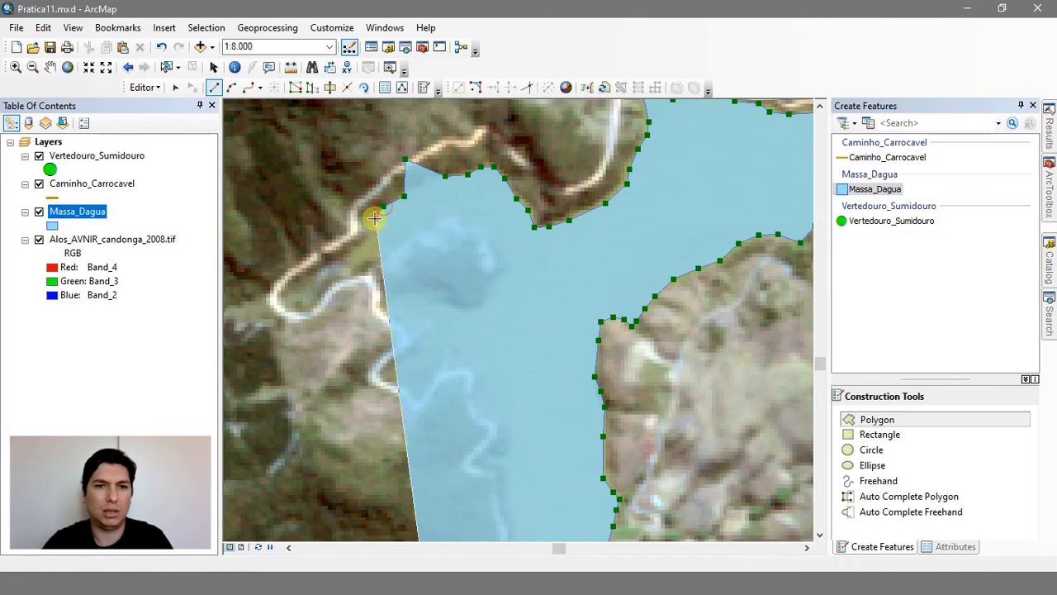
{"action": "left_click", "coordinate": [370, 234]}
{"action": "left_click", "coordinate": [358, 248]}
{"action": "left_click", "coordinate": [352, 256]}
{"action": "left_click", "coordinate": [354, 264]}
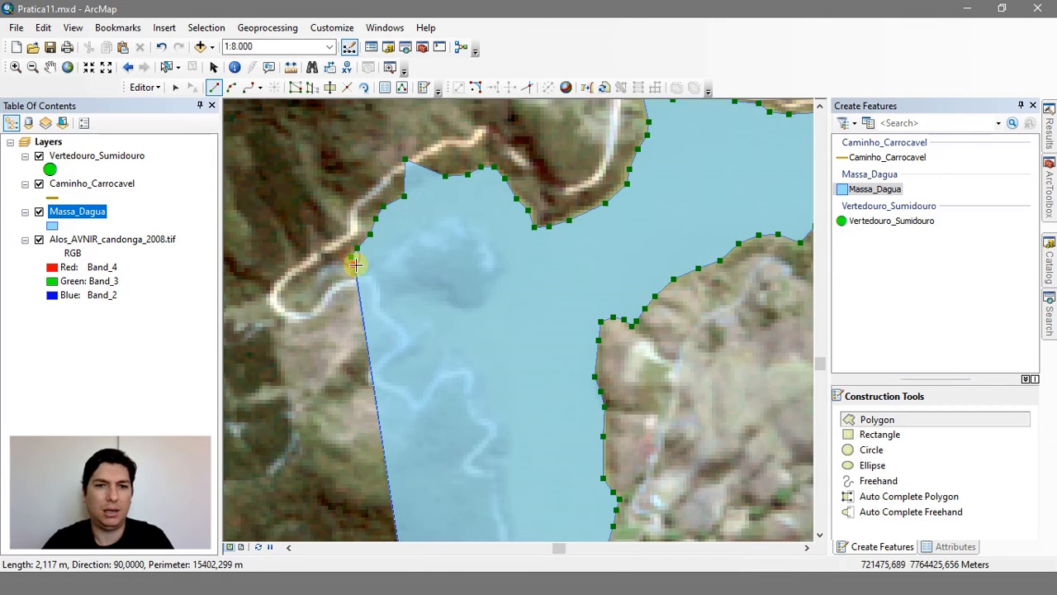
Step: Trace the cove's south shore northeast from its narrow end over the top of the rounded headland
{"action": "left_click", "coordinate": [366, 266]}
{"action": "left_click", "coordinate": [379, 256]}
{"action": "left_click", "coordinate": [405, 245]}
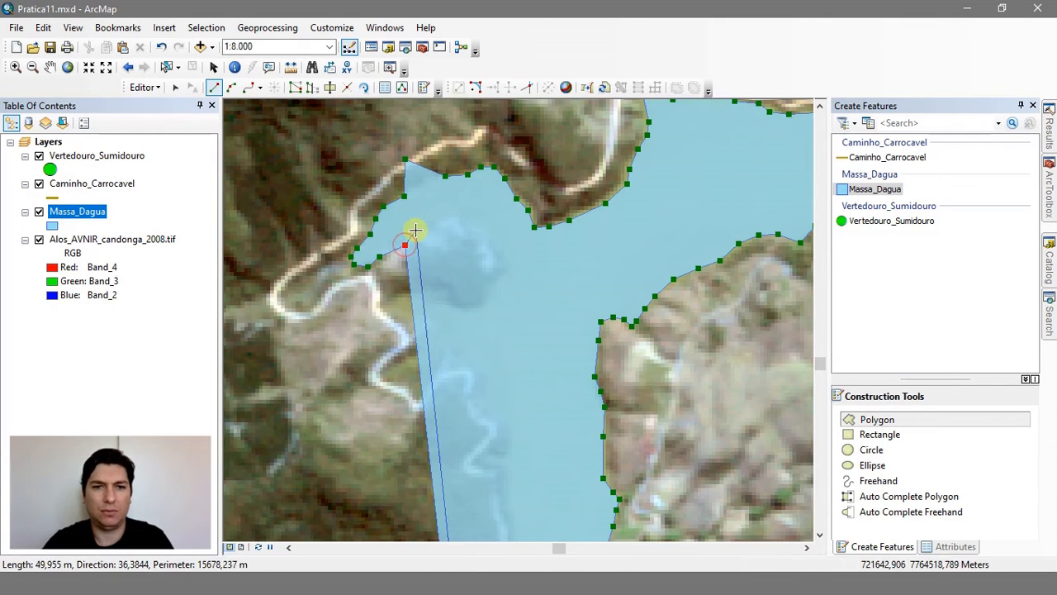
{"action": "left_click", "coordinate": [413, 227]}
{"action": "left_click", "coordinate": [439, 213]}
{"action": "left_click", "coordinate": [455, 213]}
{"action": "left_click", "coordinate": [470, 218]}
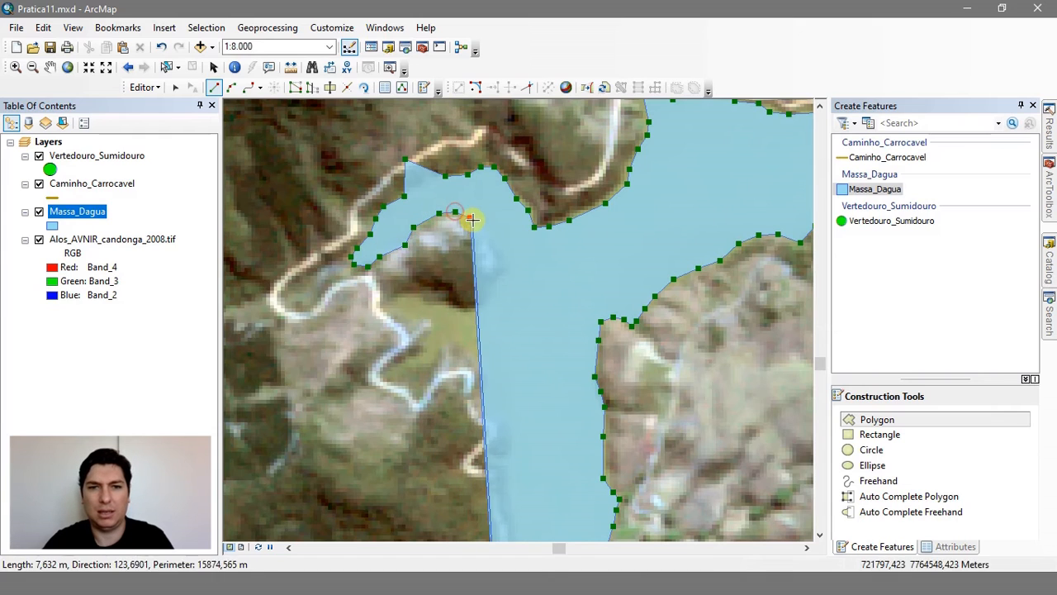
Step: Trace the east side of the rounded headland down to its southern tip
{"action": "left_click", "coordinate": [483, 225]}
{"action": "left_click", "coordinate": [497, 238]}
{"action": "left_click", "coordinate": [506, 251]}
{"action": "left_click", "coordinate": [506, 264]}
{"action": "left_click", "coordinate": [505, 275]}
{"action": "left_click", "coordinate": [495, 288]}
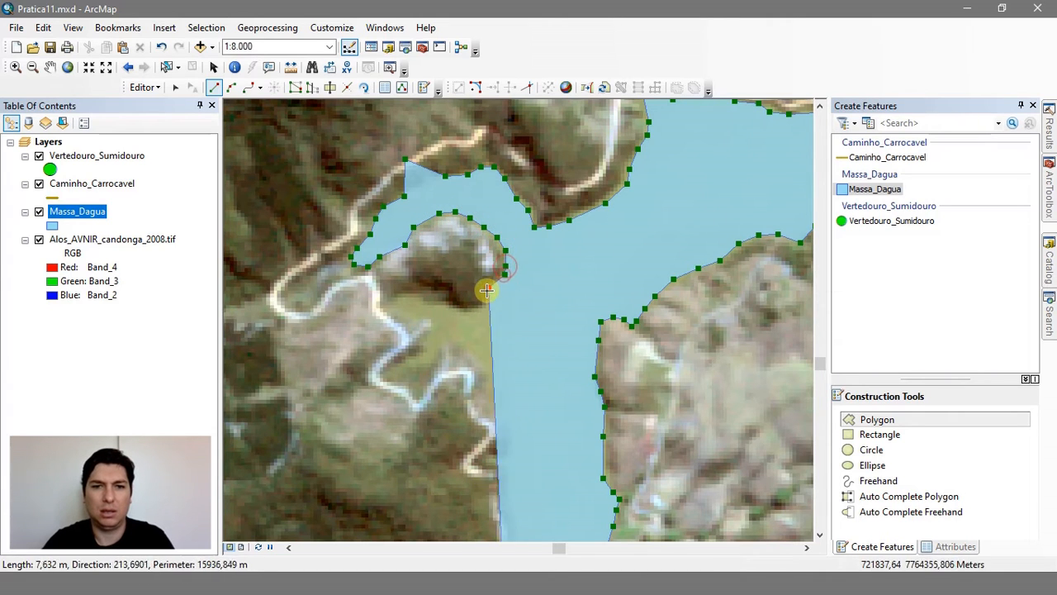
{"action": "left_click", "coordinate": [483, 303]}
{"action": "left_click", "coordinate": [471, 309]}
Step: Trace the small inlet below the rounded headland, west to its end and back east along its south shore
{"action": "left_click", "coordinate": [442, 305]}
{"action": "left_click", "coordinate": [413, 300]}
{"action": "left_click", "coordinate": [398, 299]}
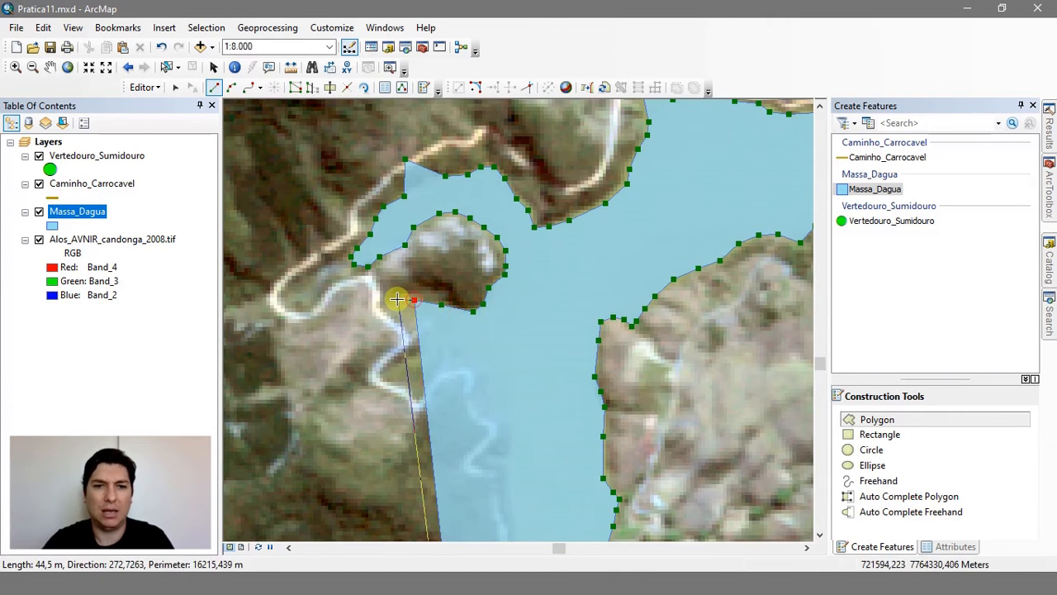
{"action": "left_click", "coordinate": [389, 303]}
{"action": "left_click", "coordinate": [396, 318]}
{"action": "left_click", "coordinate": [410, 320]}
{"action": "left_click", "coordinate": [422, 321]}
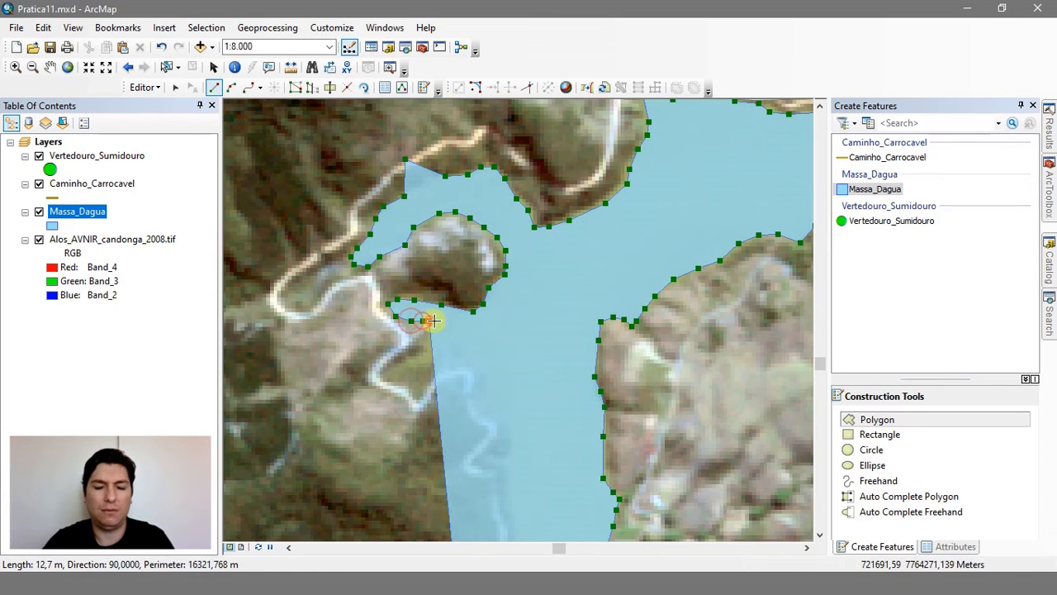
{"action": "left_click", "coordinate": [434, 321]}
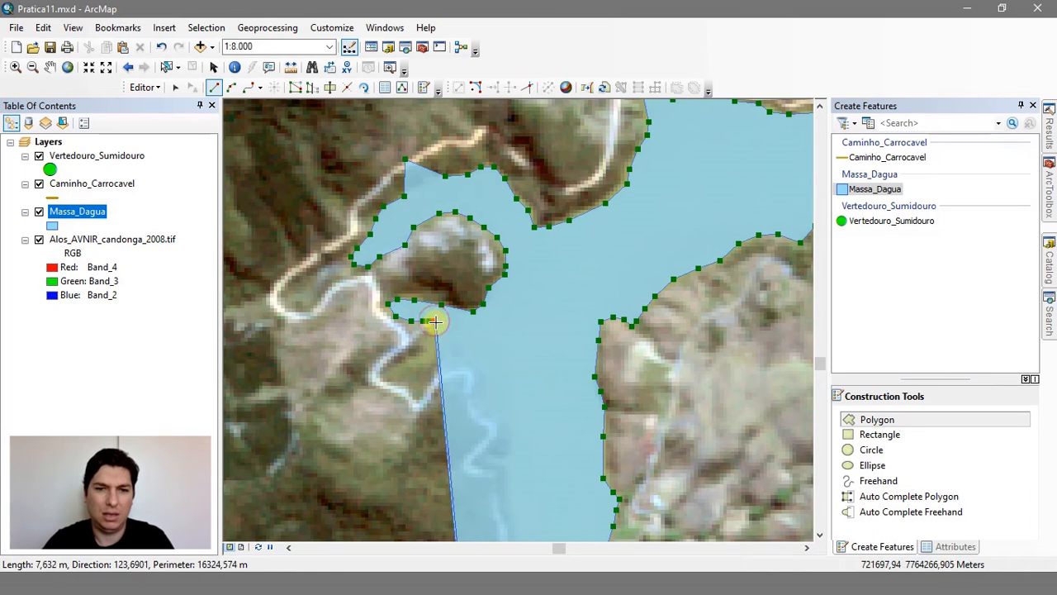
Step: Make the Massa_Dagua layer partly transparent through its display properties
{"action": "left_click", "coordinate": [51, 226]}
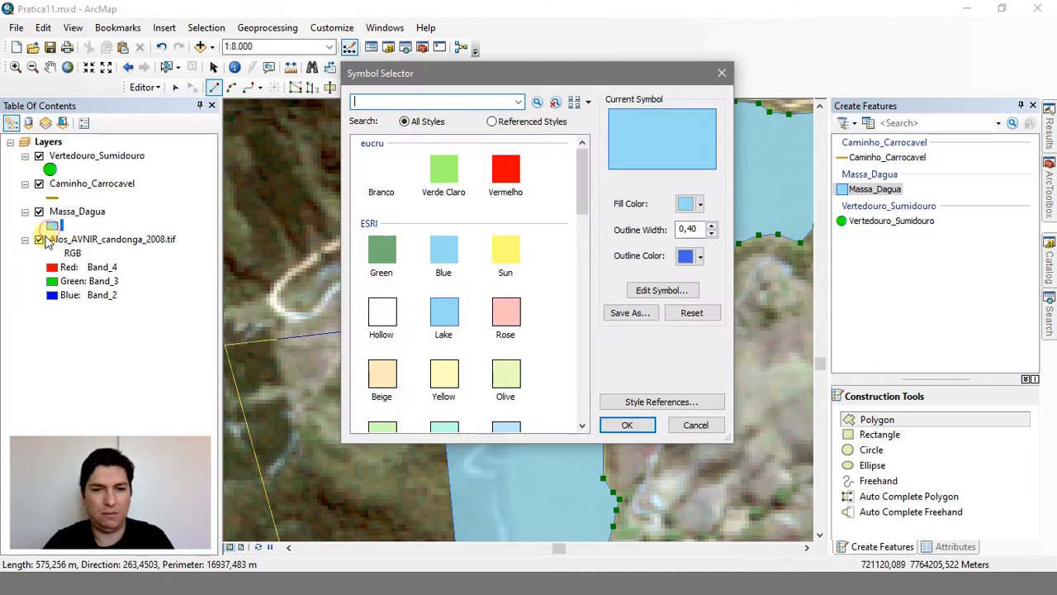
{"action": "left_click", "coordinate": [721, 76]}
{"action": "left_click", "coordinate": [91, 212]}
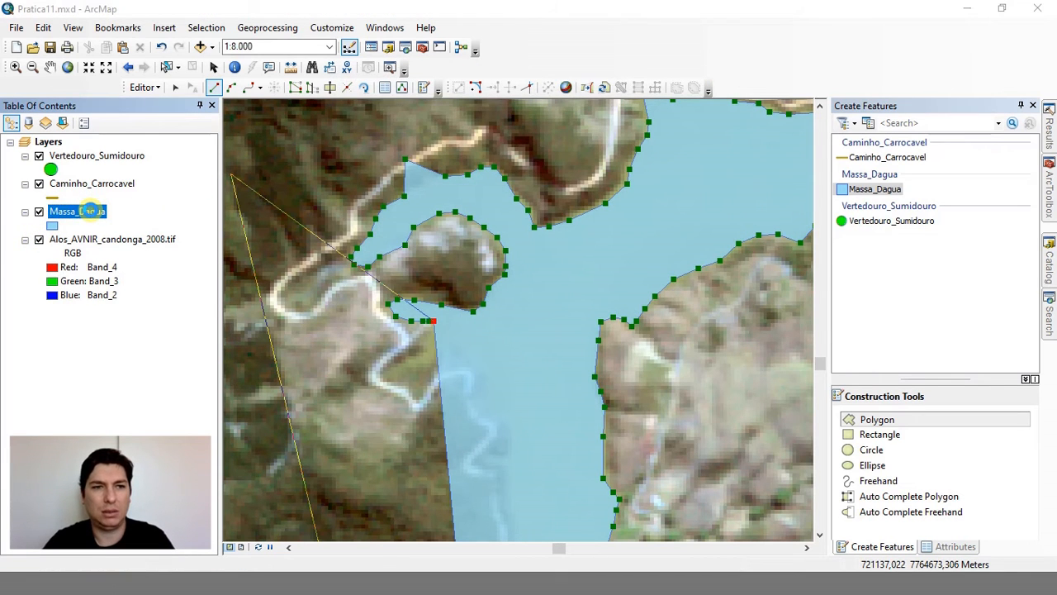
{"action": "double_click", "coordinate": [88, 211]}
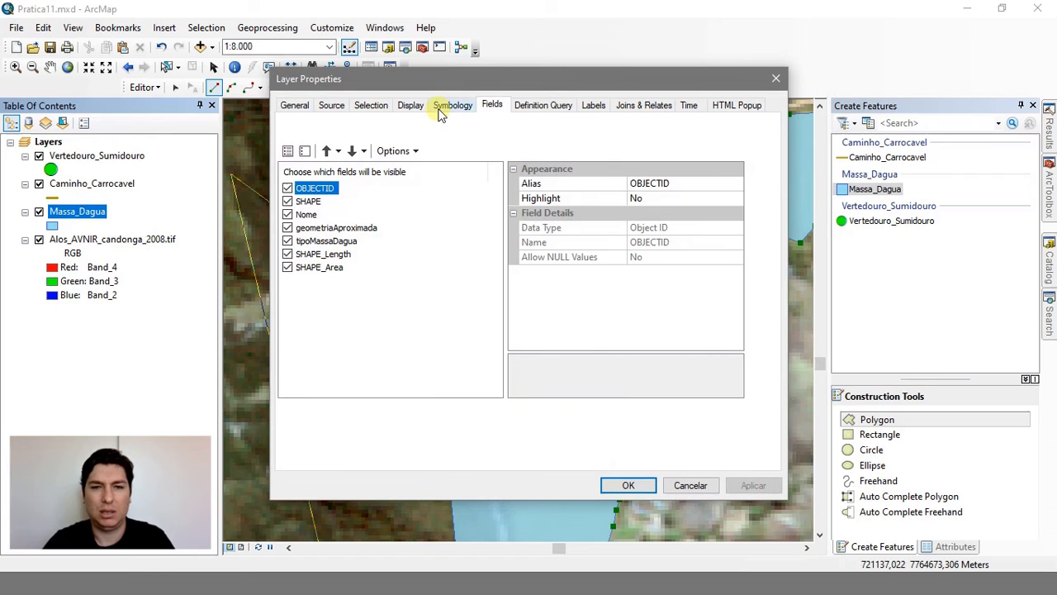
{"action": "left_click", "coordinate": [409, 106]}
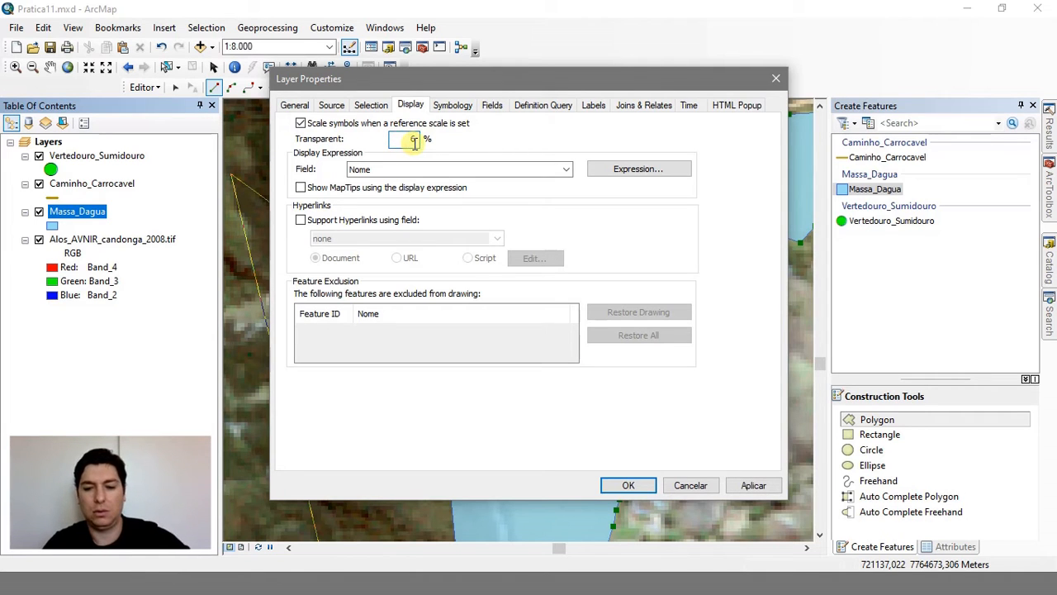
{"action": "left_click", "coordinate": [627, 486]}
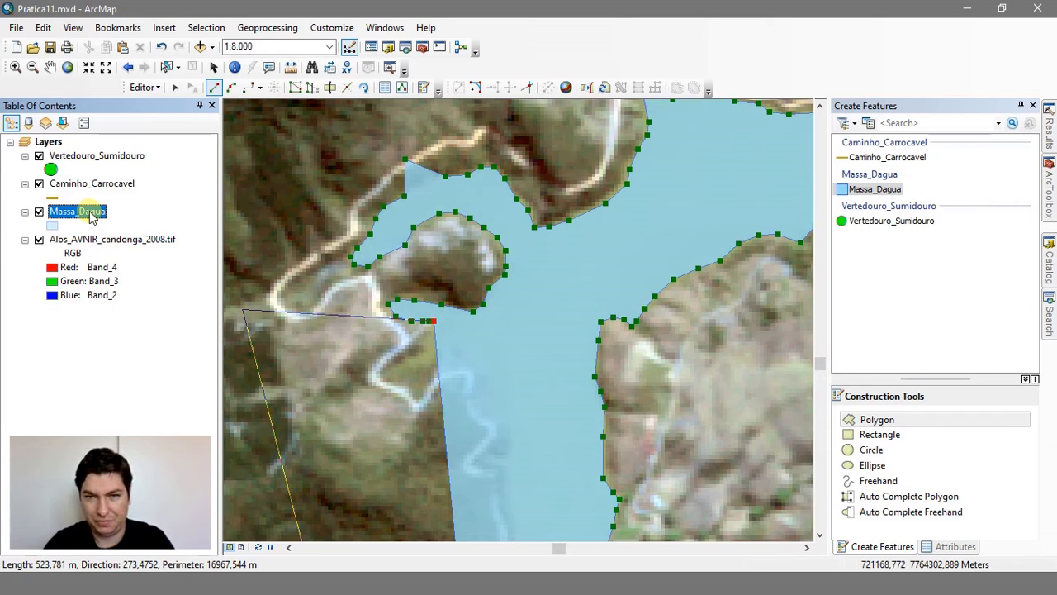
Step: Set the Massa_Dagua layer's transparency to 80%
{"action": "left_click", "coordinate": [64, 228]}
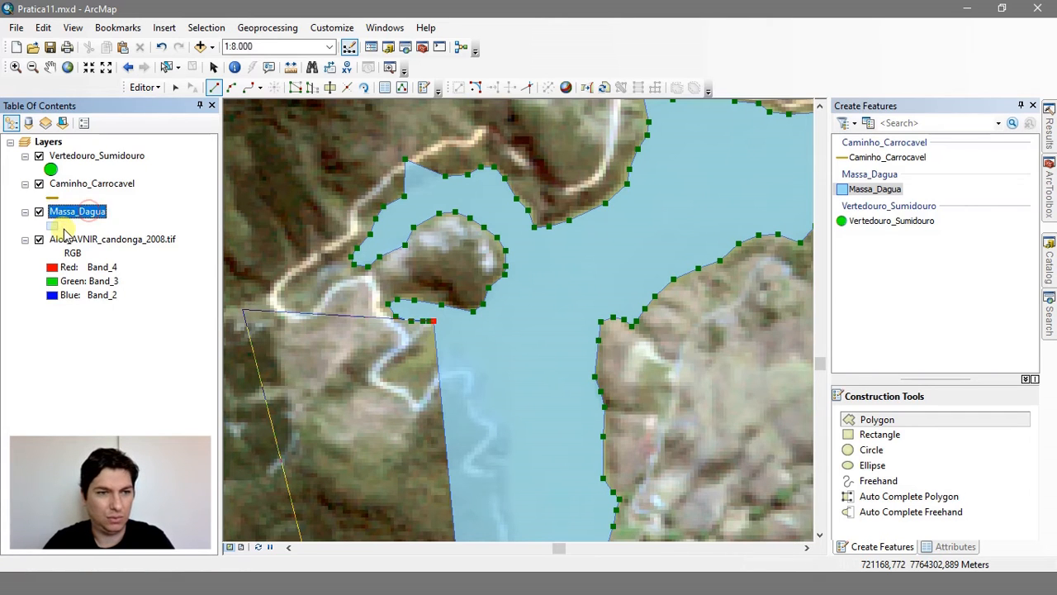
{"action": "double_click", "coordinate": [62, 214]}
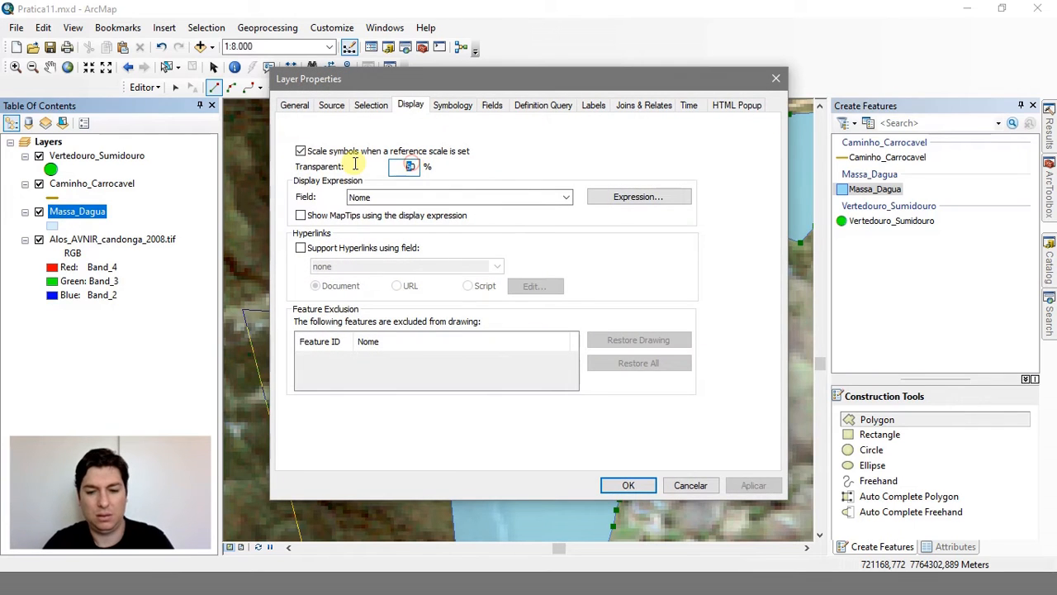
{"action": "type", "text": "80"}
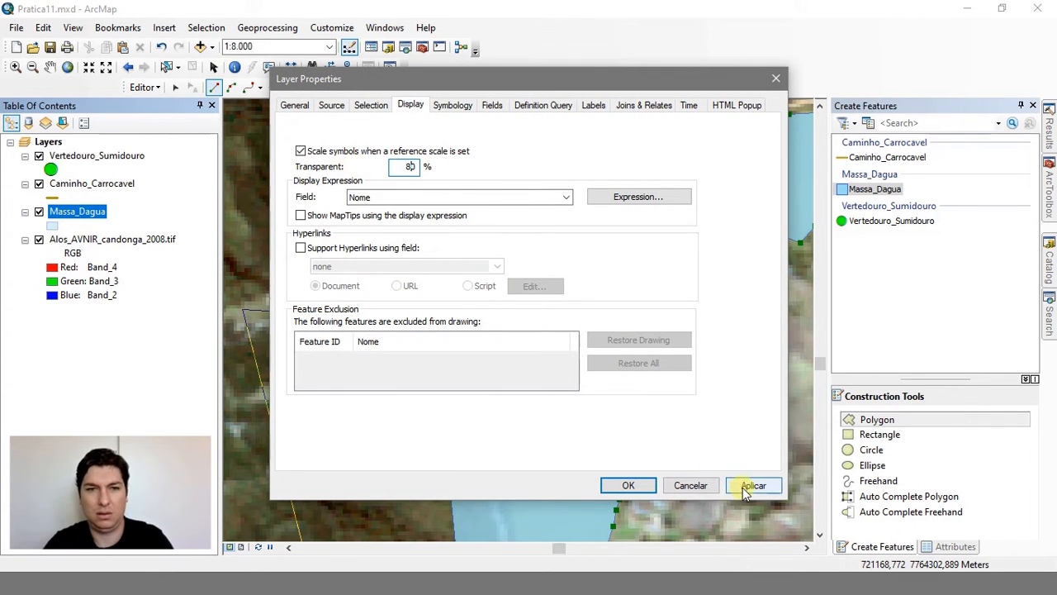
{"action": "left_click", "coordinate": [748, 487]}
{"action": "left_click", "coordinate": [627, 487]}
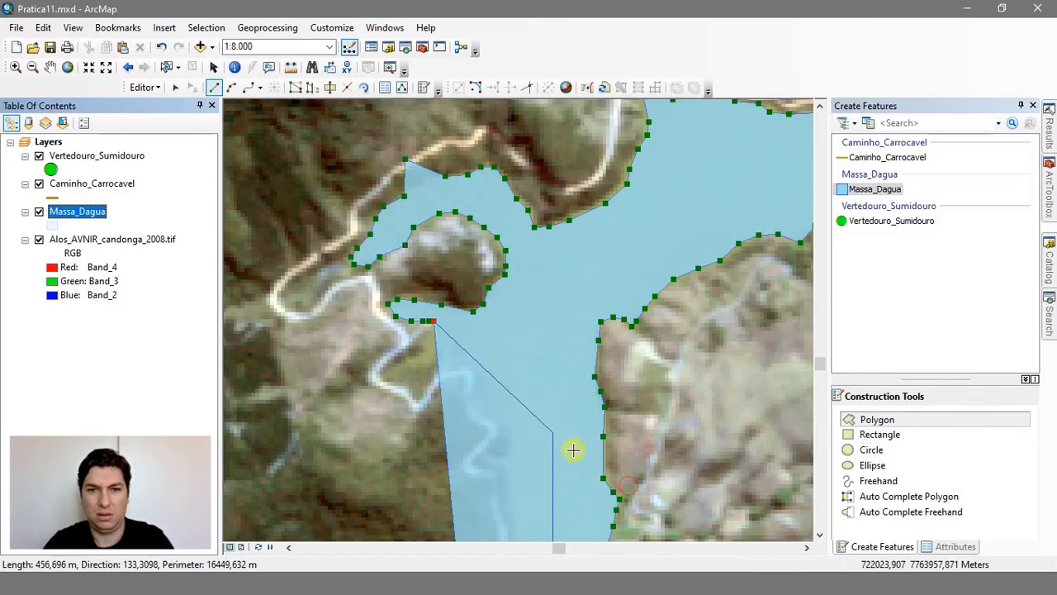
Step: Trace the west bank south into the next narrow inlet and back out along its south shore to the point
{"action": "scroll", "coordinate": [587, 223], "scroll_direction": "down", "scroll_amount": 2}
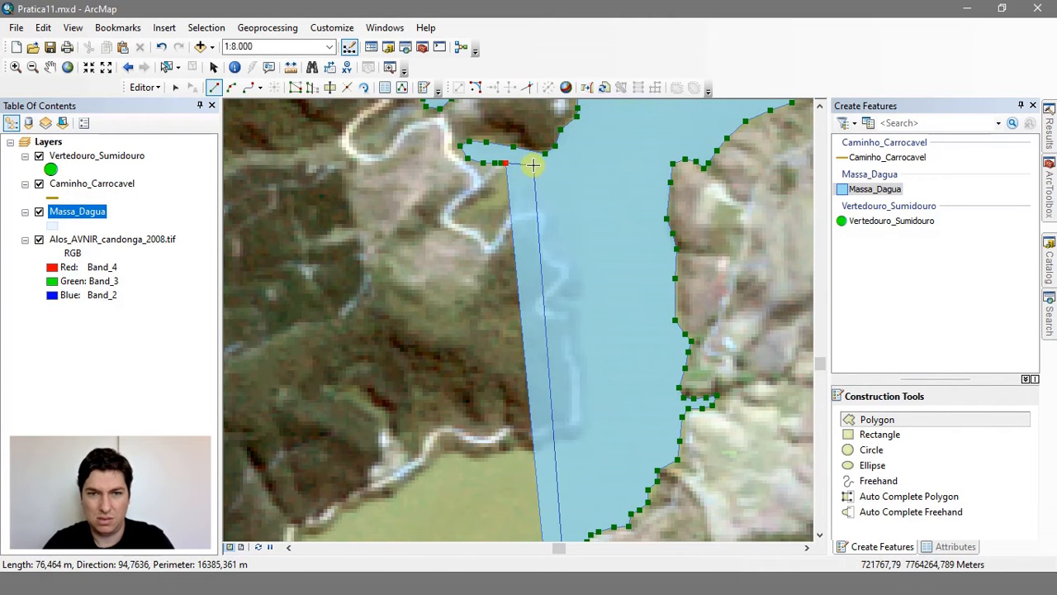
{"action": "left_click", "coordinate": [501, 176]}
{"action": "left_click", "coordinate": [498, 198]}
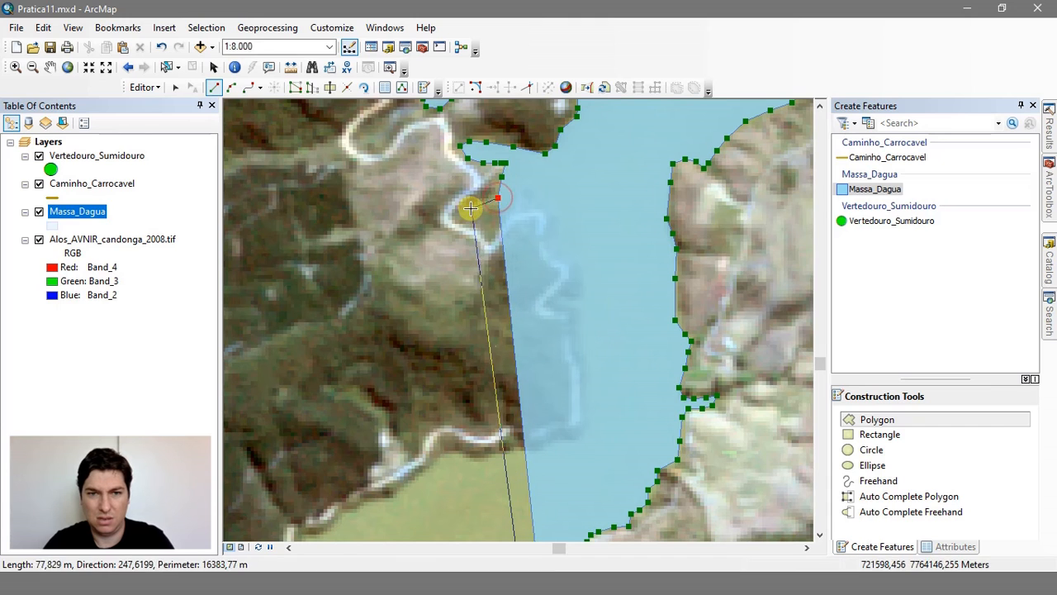
{"action": "left_click", "coordinate": [463, 216]}
{"action": "left_click", "coordinate": [506, 207]}
{"action": "left_click", "coordinate": [531, 207]}
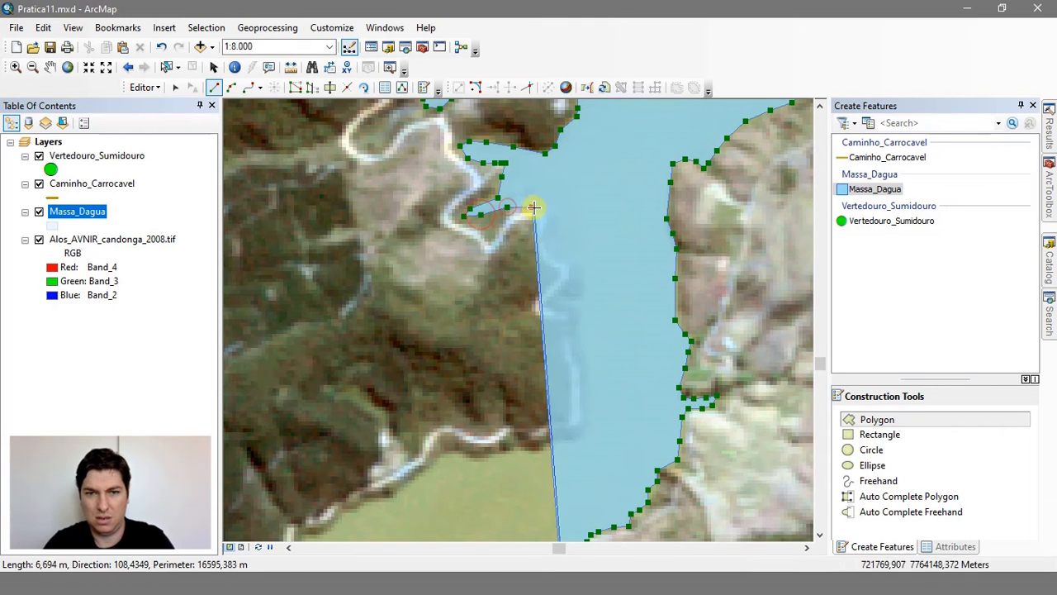
{"action": "left_click", "coordinate": [544, 207]}
{"action": "left_click", "coordinate": [556, 208]}
Step: Trace the west bank from the inlet's point around the rounded bulge to the notch beside the road
{"action": "left_click", "coordinate": [559, 218]}
{"action": "left_click", "coordinate": [560, 230]}
{"action": "left_click", "coordinate": [572, 237]}
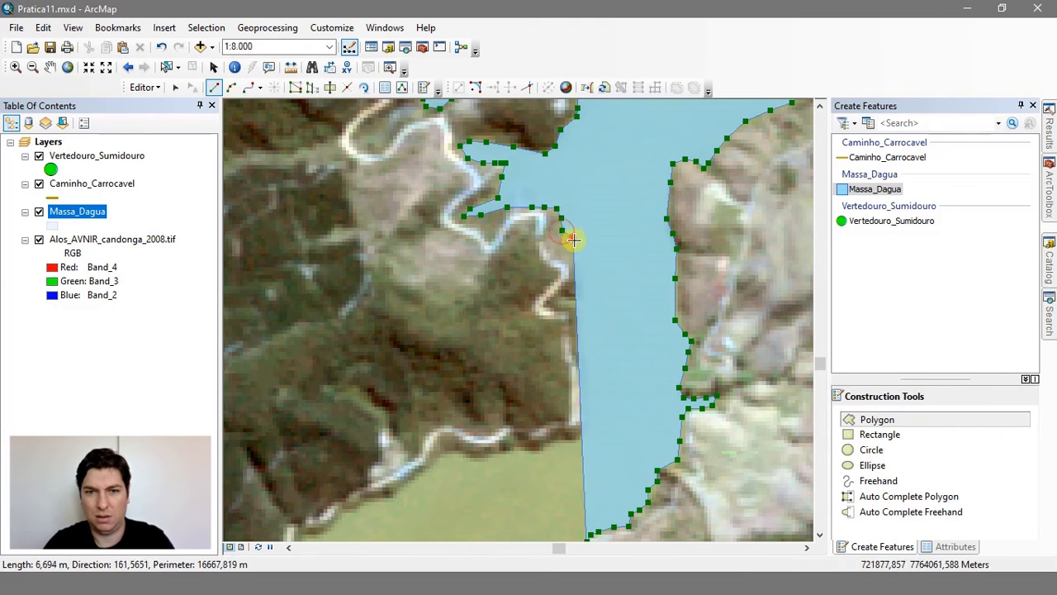
{"action": "left_click", "coordinate": [583, 248]}
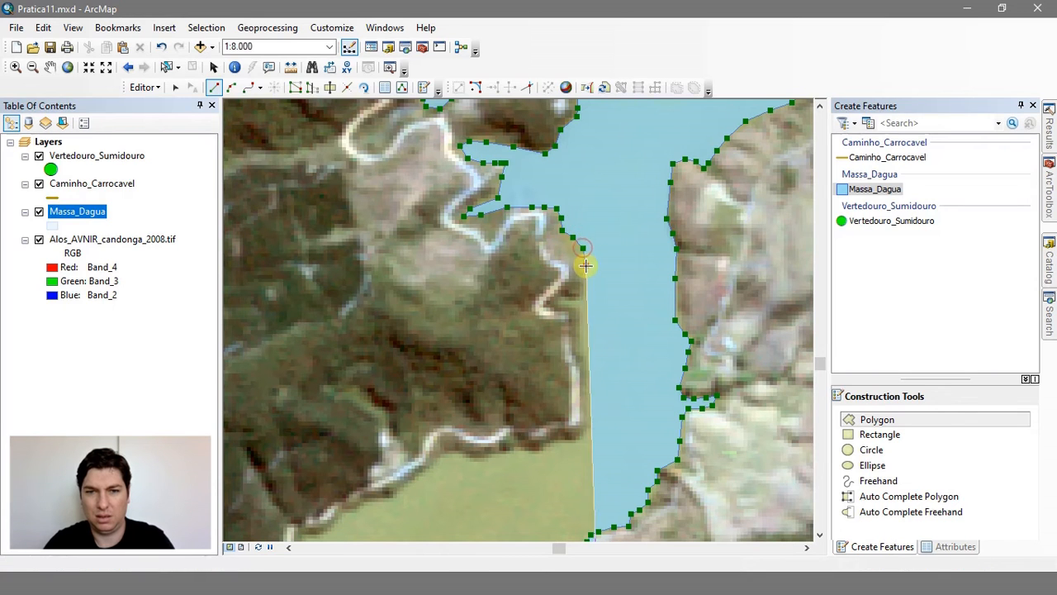
{"action": "left_click", "coordinate": [586, 265]}
{"action": "left_click", "coordinate": [581, 283]}
{"action": "left_click", "coordinate": [574, 302]}
{"action": "left_click", "coordinate": [569, 313]}
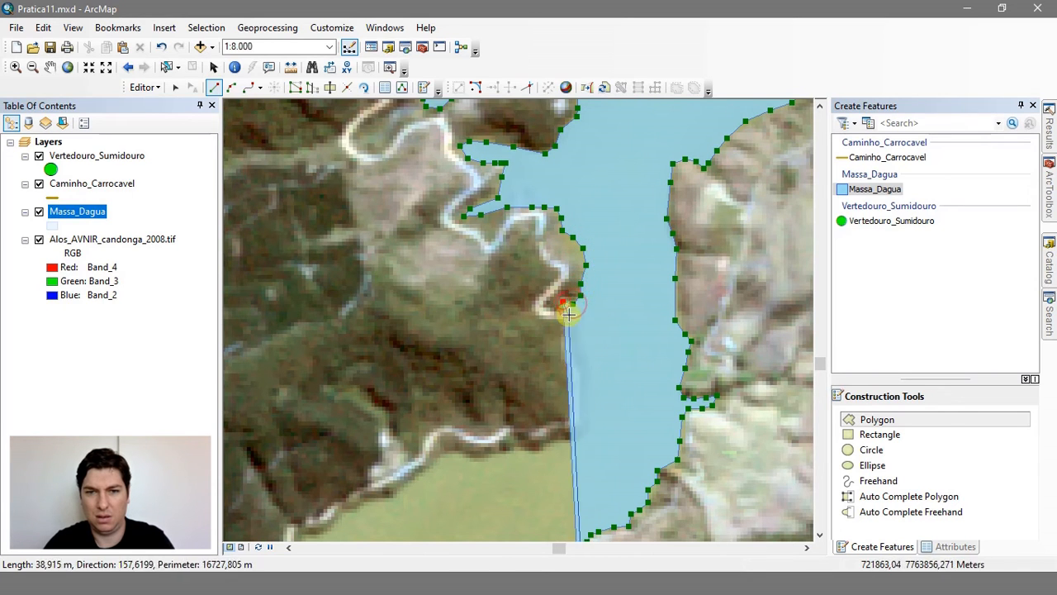
Step: Follow the west bank south from the notch to the road corner above the untraced western arm, undoing one misplaced vertex
{"action": "left_click", "coordinate": [578, 323]}
{"action": "left_click", "coordinate": [582, 339]}
{"action": "left_click", "coordinate": [588, 354]}
{"action": "left_click", "coordinate": [591, 372]}
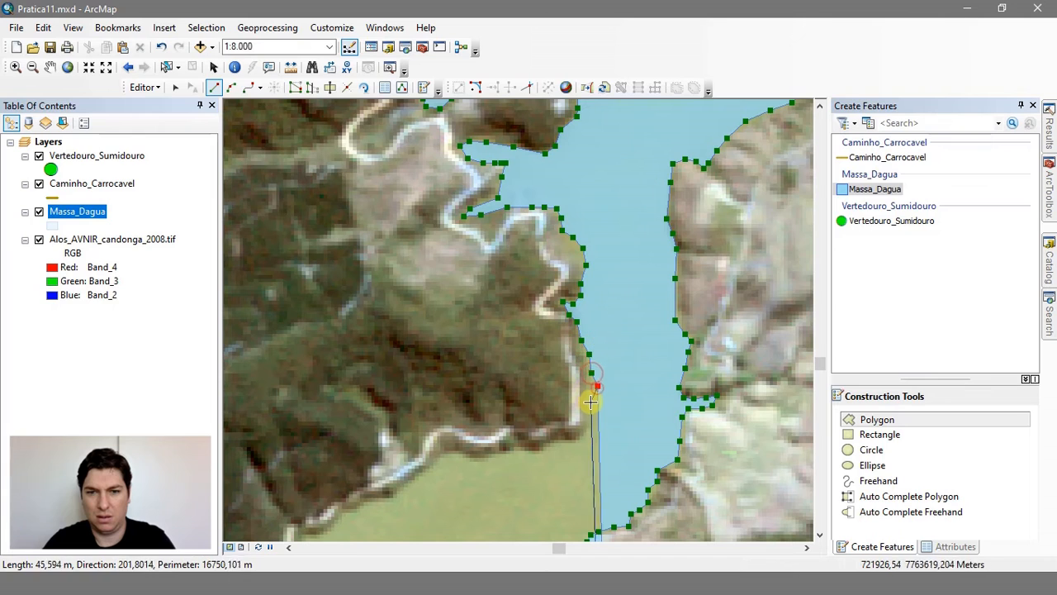
{"action": "left_click", "coordinate": [595, 384]}
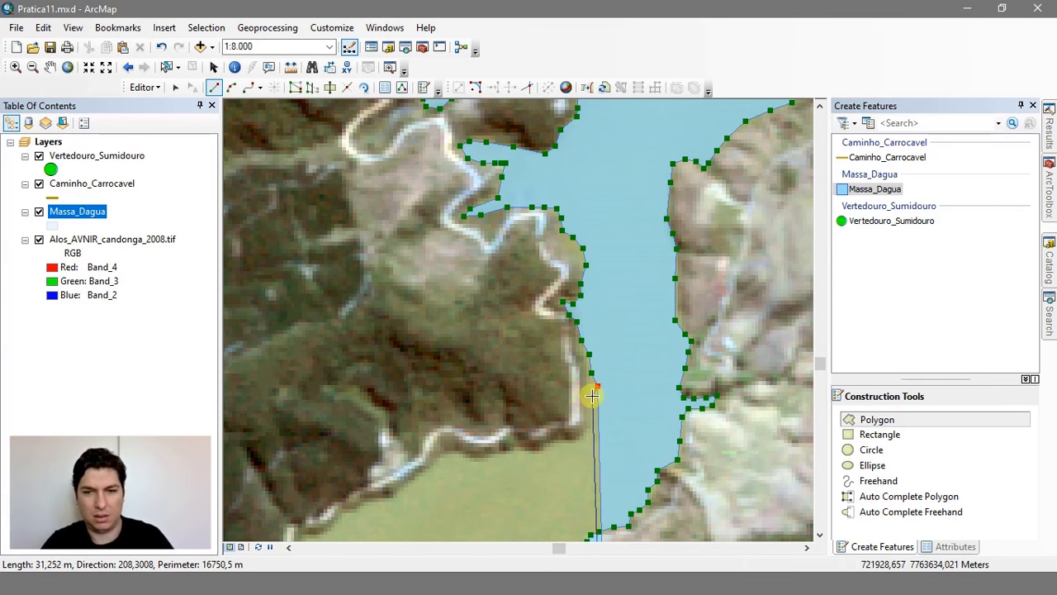
{"action": "key", "text": "ctrl+z"}
{"action": "left_click", "coordinate": [587, 396]}
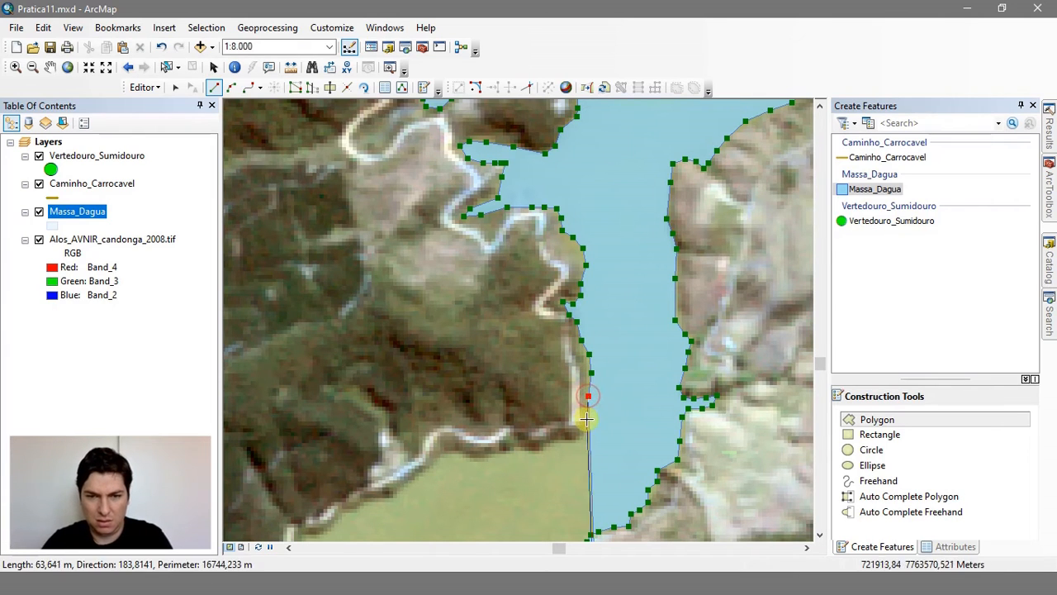
{"action": "left_click", "coordinate": [583, 435]}
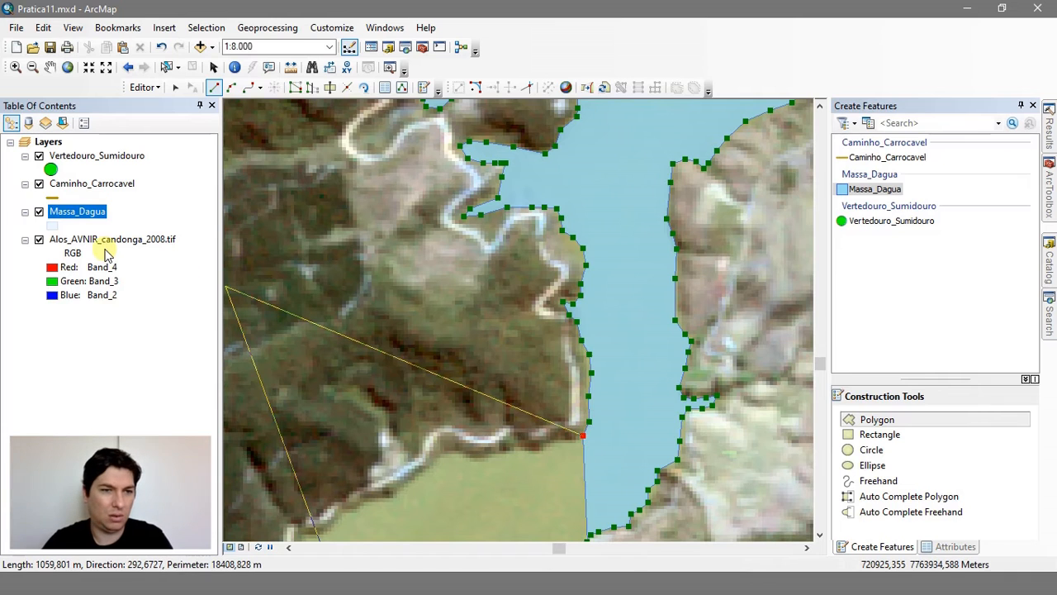
Step: Change the Massa_Dagua layer's symbol to the Hollow style
{"action": "left_click", "coordinate": [53, 226]}
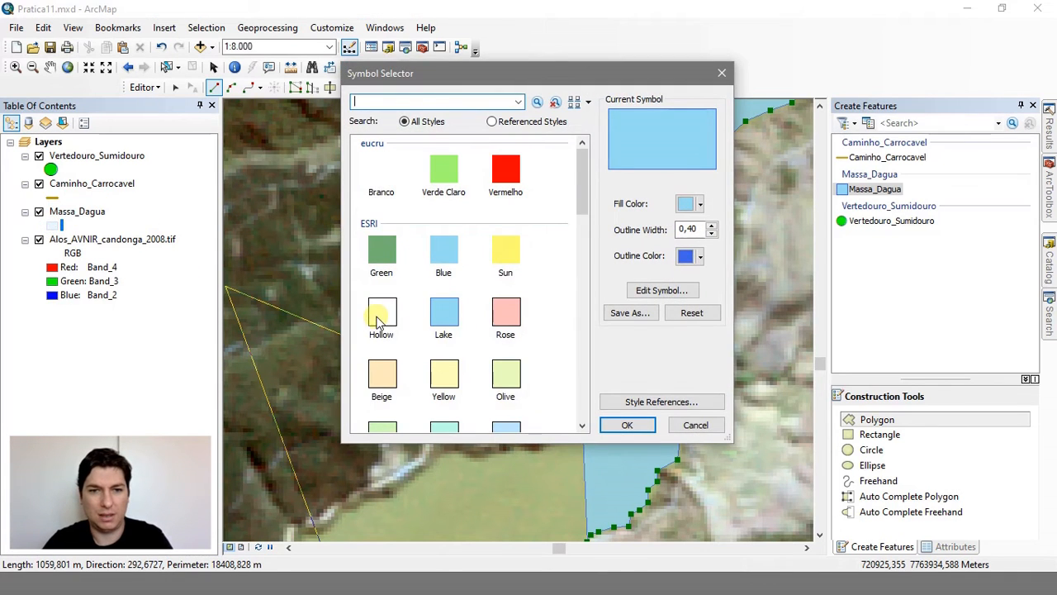
{"action": "left_click", "coordinate": [377, 320]}
{"action": "left_click", "coordinate": [628, 424]}
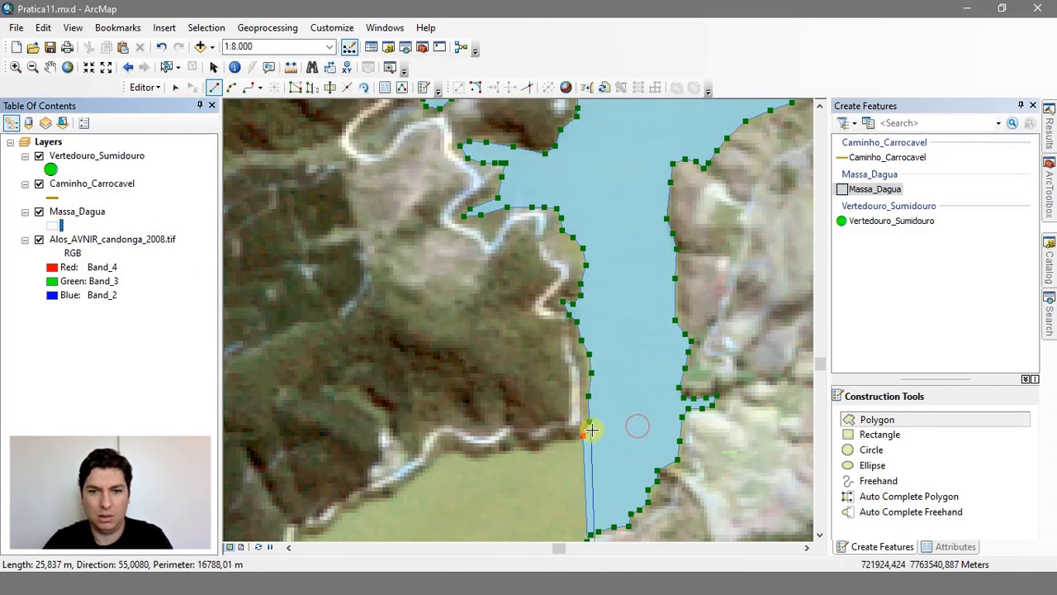
Step: Trace the north shore of the western arm westward from the road corner to the bank below the first road bend
{"action": "left_click_drag", "start_coordinate": [565, 435], "coordinate": [616, 186]}
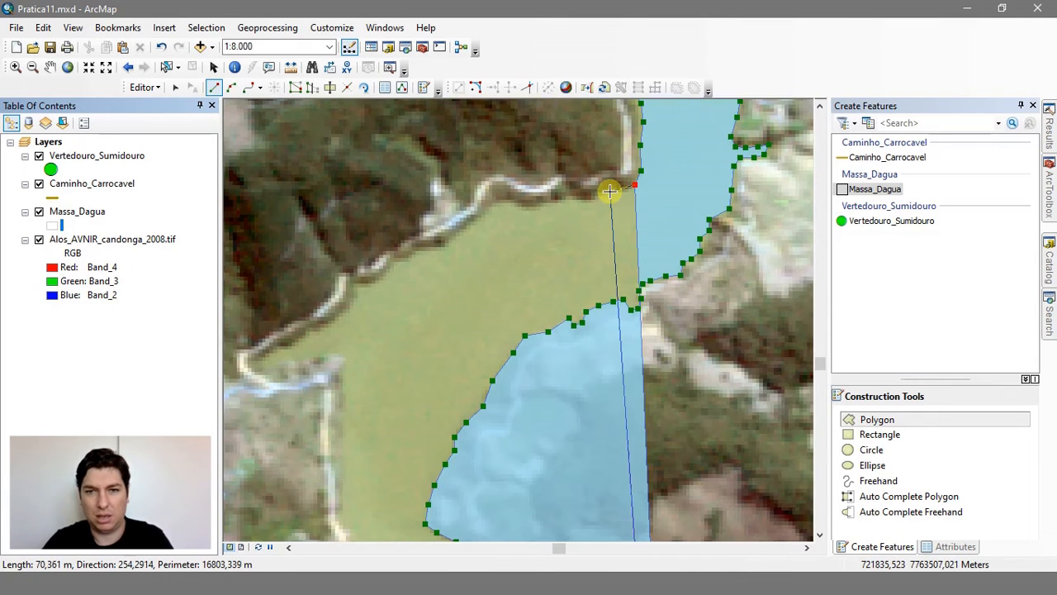
{"action": "left_click", "coordinate": [630, 188]}
{"action": "left_click", "coordinate": [616, 193]}
{"action": "left_click", "coordinate": [603, 199]}
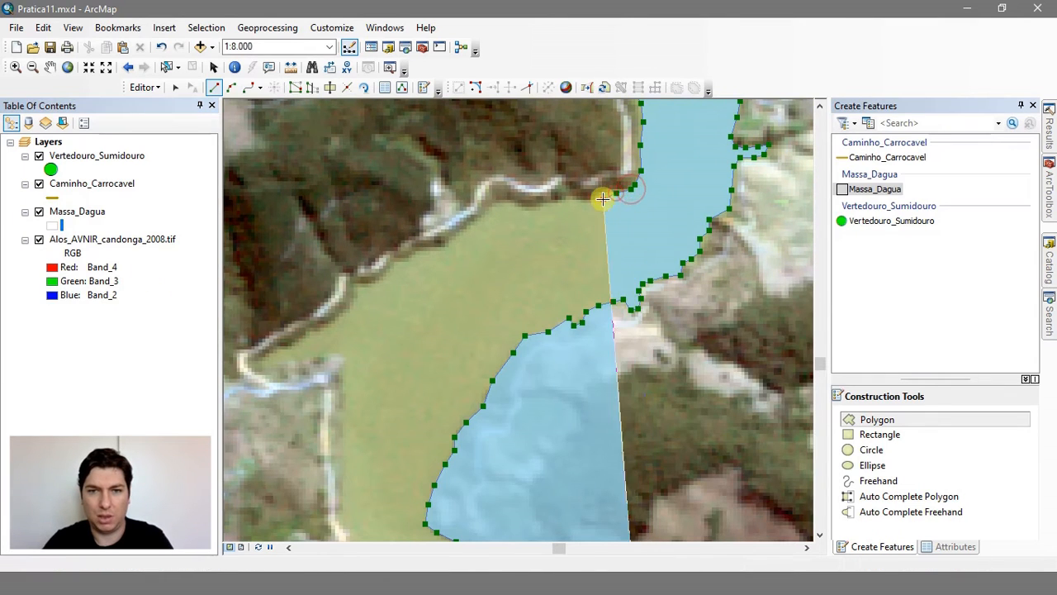
{"action": "left_click", "coordinate": [588, 202]}
{"action": "left_click", "coordinate": [574, 203]}
{"action": "left_click", "coordinate": [559, 199]}
{"action": "left_click", "coordinate": [545, 211]}
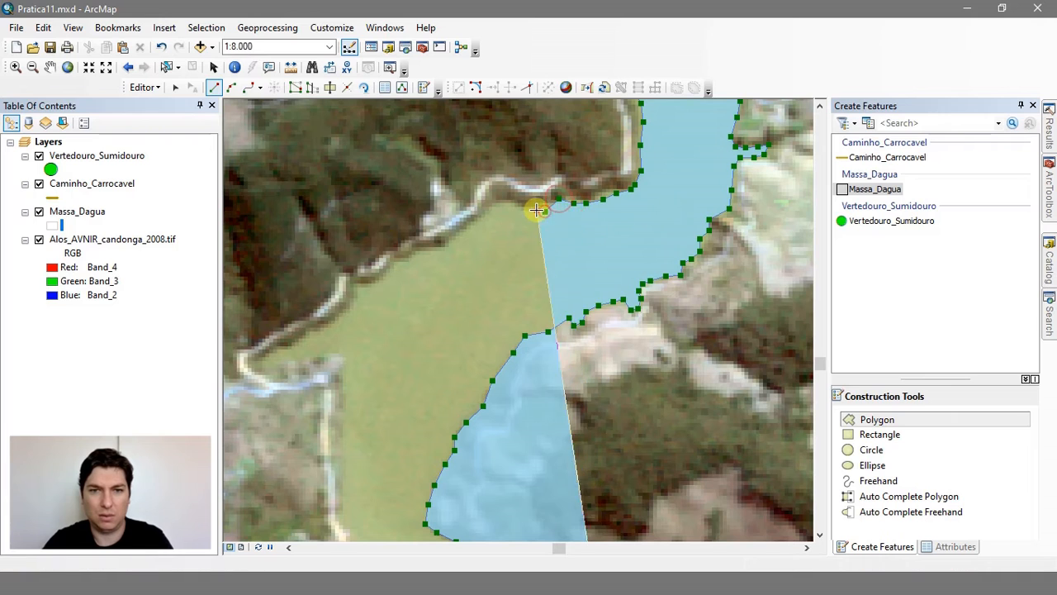
Step: Follow the north shore southwest beside the winding road to the bank just before the road's next small bend
{"action": "left_click", "coordinate": [537, 210]}
{"action": "left_click", "coordinate": [520, 205]}
{"action": "left_click", "coordinate": [508, 203]}
{"action": "left_click", "coordinate": [481, 212]}
{"action": "left_click", "coordinate": [471, 228]}
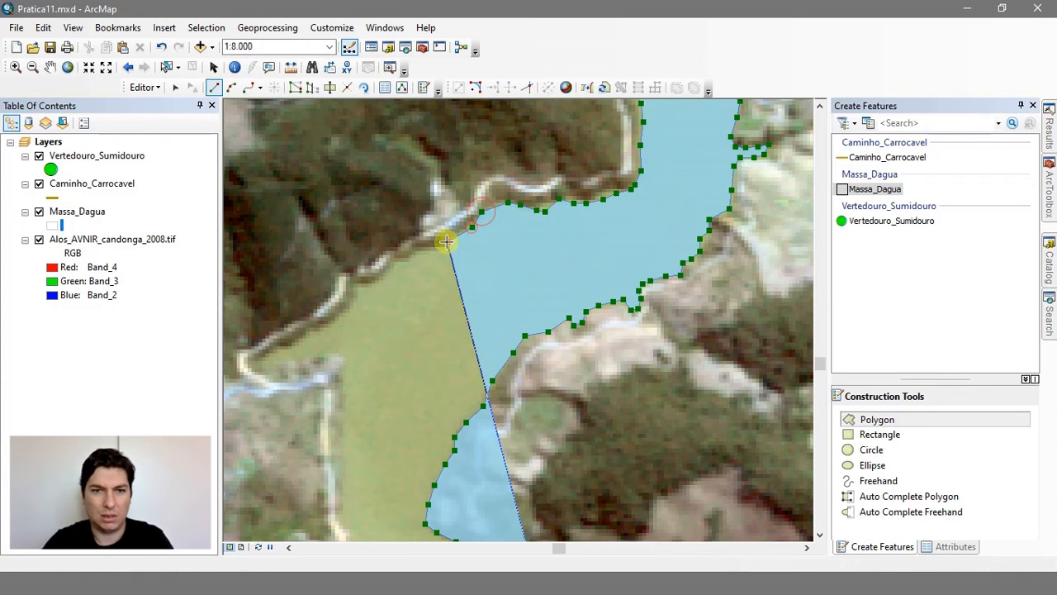
{"action": "left_click", "coordinate": [446, 241]}
{"action": "left_click", "coordinate": [434, 249]}
{"action": "left_click", "coordinate": [413, 251]}
{"action": "left_click", "coordinate": [403, 261]}
{"action": "left_click", "coordinate": [389, 272]}
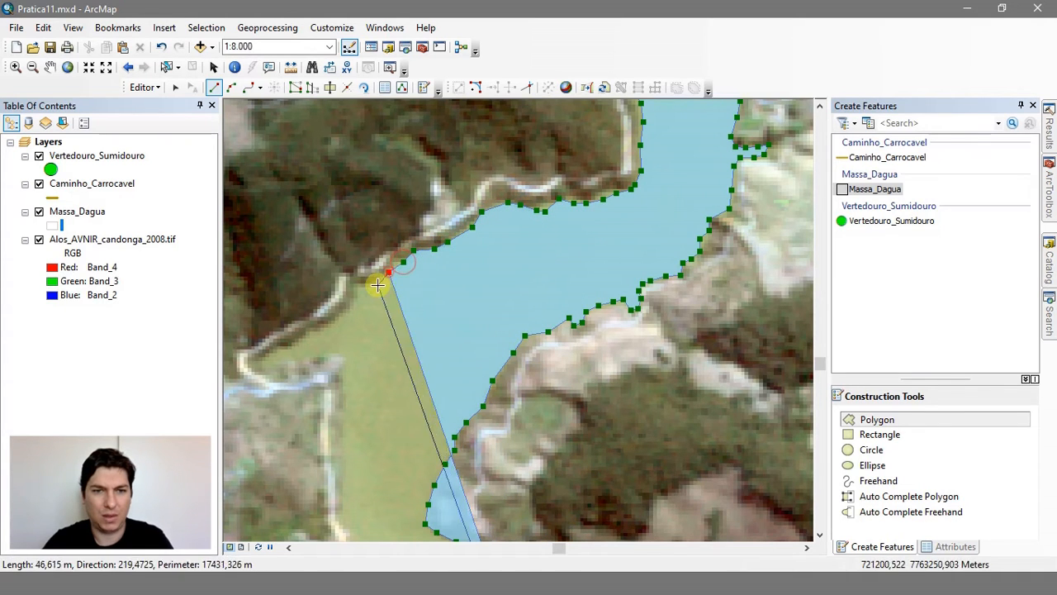
Step: Continue the north shore southwest to the tip of the narrow inlet at the sharp road bend
{"action": "left_click", "coordinate": [379, 283]}
{"action": "left_click", "coordinate": [365, 290]}
{"action": "left_click", "coordinate": [352, 301]}
{"action": "left_click", "coordinate": [347, 314]}
{"action": "left_click", "coordinate": [332, 325]}
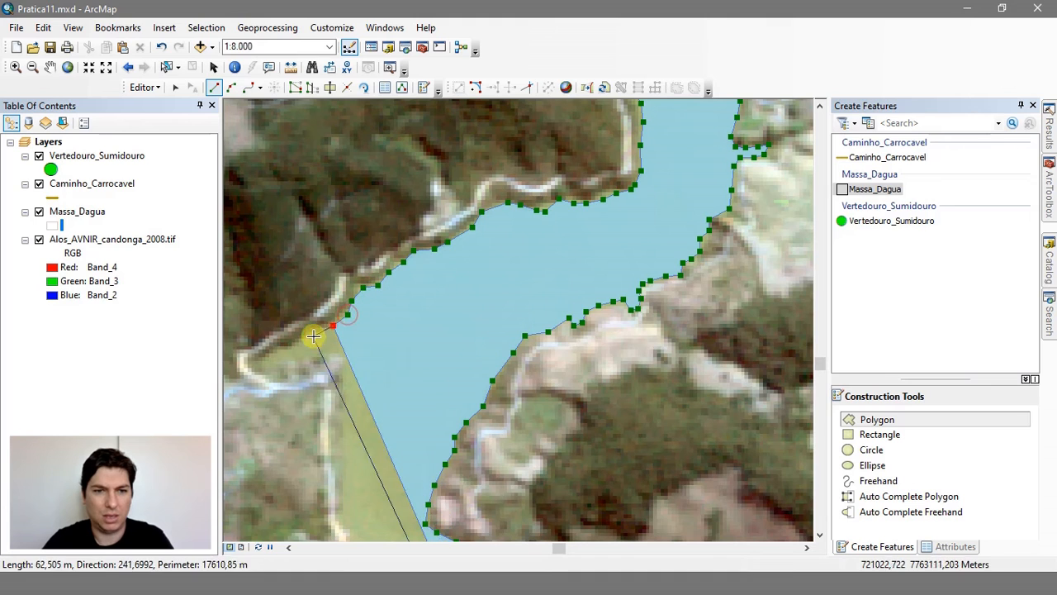
{"action": "left_click", "coordinate": [303, 339]}
{"action": "left_click", "coordinate": [285, 344]}
{"action": "left_click", "coordinate": [265, 363]}
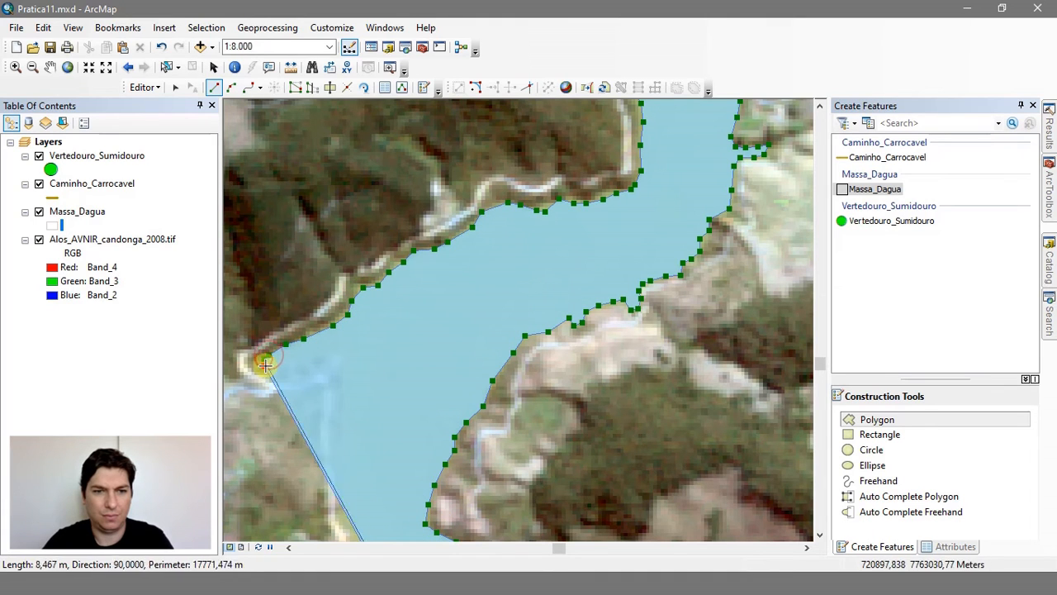
Step: Trace the inlet's south shore back east to the corner where the west bank turns south
{"action": "left_click", "coordinate": [280, 363]}
{"action": "left_click", "coordinate": [298, 356]}
{"action": "left_click", "coordinate": [318, 354]}
{"action": "left_click", "coordinate": [335, 353]}
{"action": "left_click", "coordinate": [343, 360]}
Step: Trace the west bank south beside the pale road, following its curve southeast to near the road's end
{"action": "left_click", "coordinate": [341, 378]}
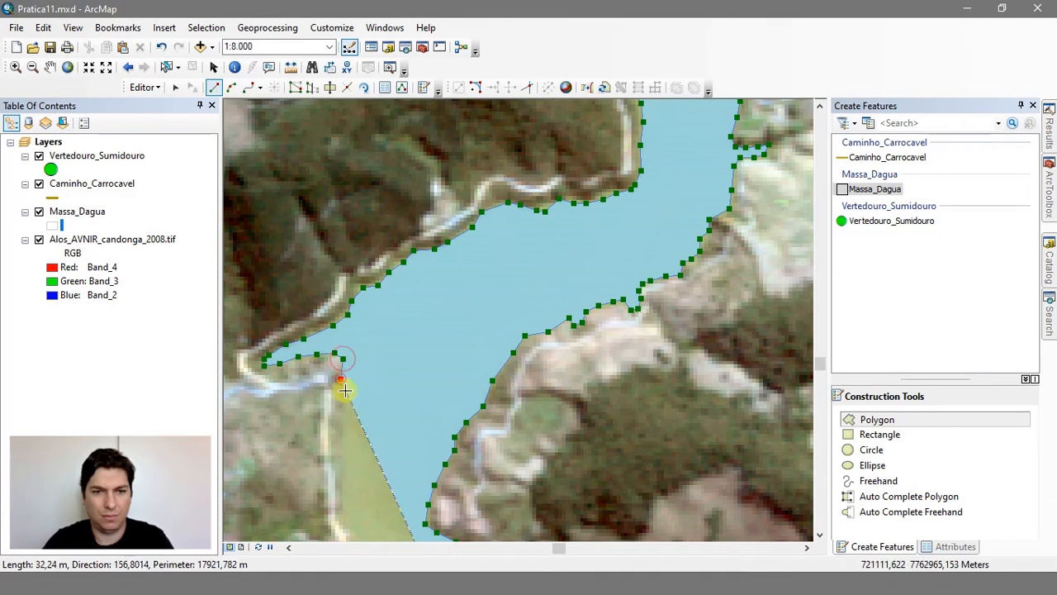
{"action": "left_click", "coordinate": [345, 398]}
{"action": "left_click", "coordinate": [344, 423]}
{"action": "left_click_drag", "start_coordinate": [345, 425], "coordinate": [419, 191]}
{"action": "left_click", "coordinate": [418, 227]}
{"action": "left_click", "coordinate": [417, 283]}
{"action": "left_click", "coordinate": [424, 305]}
{"action": "left_click", "coordinate": [438, 340]}
{"action": "left_click", "coordinate": [459, 377]}
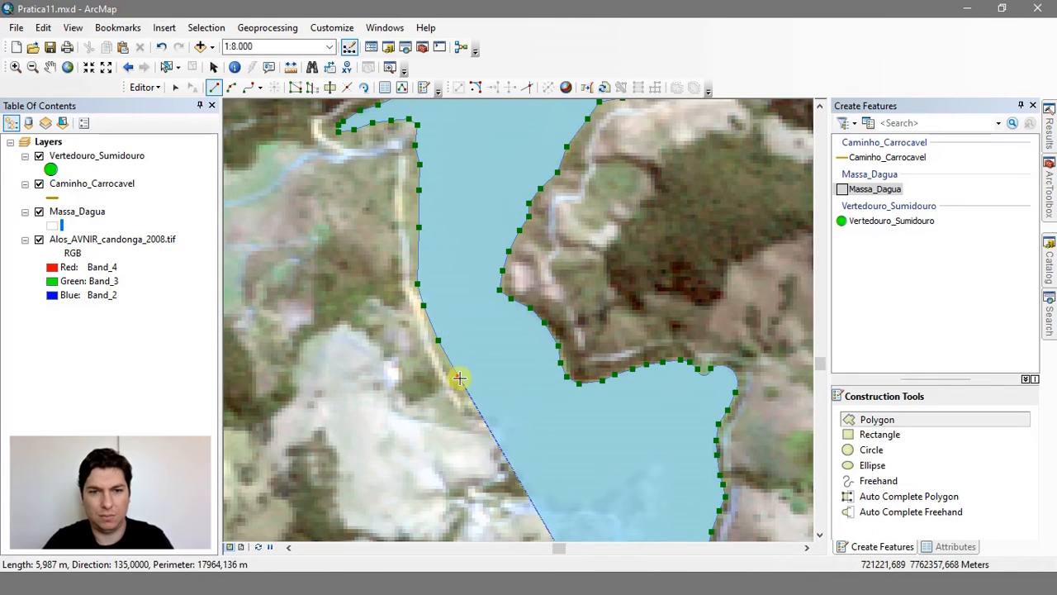
Step: Follow the west bank southeast past the large white clearing, around its small bulge and notch
{"action": "left_click_drag", "start_coordinate": [459, 378], "coordinate": [488, 213]}
{"action": "left_click", "coordinate": [485, 210]}
{"action": "left_click", "coordinate": [509, 223]}
{"action": "left_click", "coordinate": [527, 239]}
{"action": "left_click", "coordinate": [522, 267]}
{"action": "left_click", "coordinate": [538, 287]}
{"action": "left_click", "coordinate": [555, 303]}
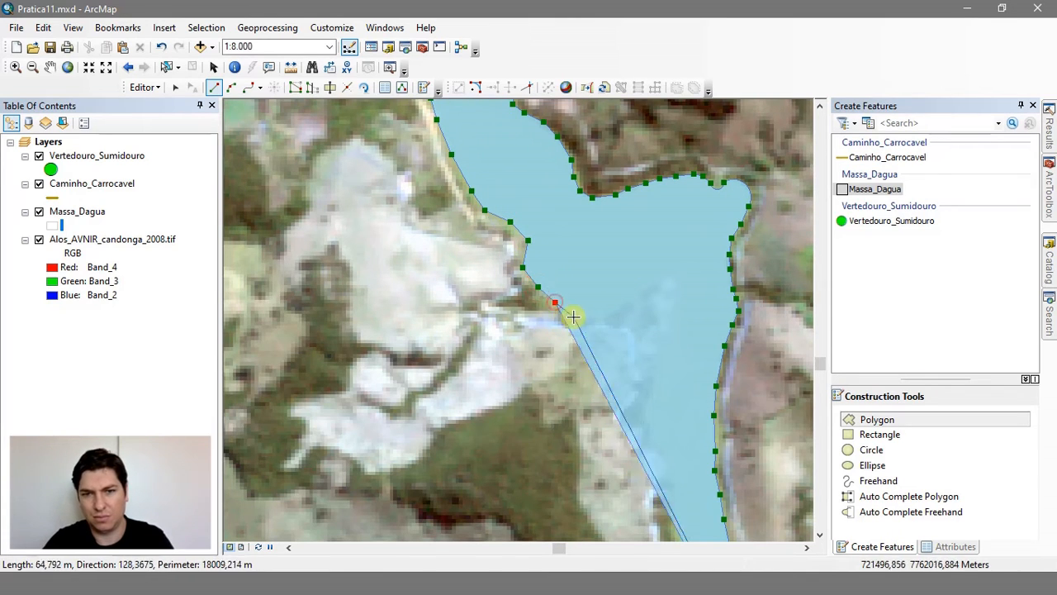
Step: Trace the rounded south shore of the bay east and northeast to the tip of the point
{"action": "left_click", "coordinate": [575, 317]}
{"action": "left_click", "coordinate": [597, 317]}
{"action": "left_click", "coordinate": [623, 311]}
{"action": "left_click", "coordinate": [640, 297]}
{"action": "left_click", "coordinate": [660, 280]}
{"action": "left_click", "coordinate": [682, 278]}
Step: Trace the west bank of the narrow southern channel south from the point, including the small bulge beside the road
{"action": "left_click", "coordinate": [675, 309]}
{"action": "left_click", "coordinate": [669, 345]}
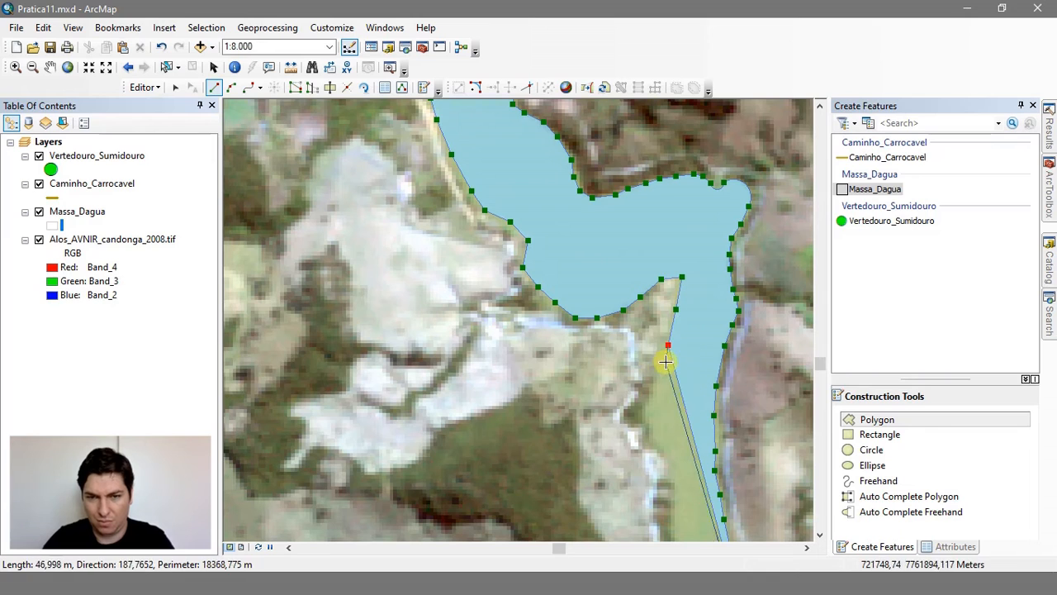
{"action": "left_click", "coordinate": [660, 378]}
{"action": "left_click", "coordinate": [661, 396]}
{"action": "left_click", "coordinate": [646, 410]}
{"action": "left_click", "coordinate": [650, 430]}
{"action": "left_click", "coordinate": [664, 450]}
{"action": "left_click", "coordinate": [677, 462]}
{"action": "left_click", "coordinate": [675, 488]}
{"action": "left_click", "coordinate": [669, 521]}
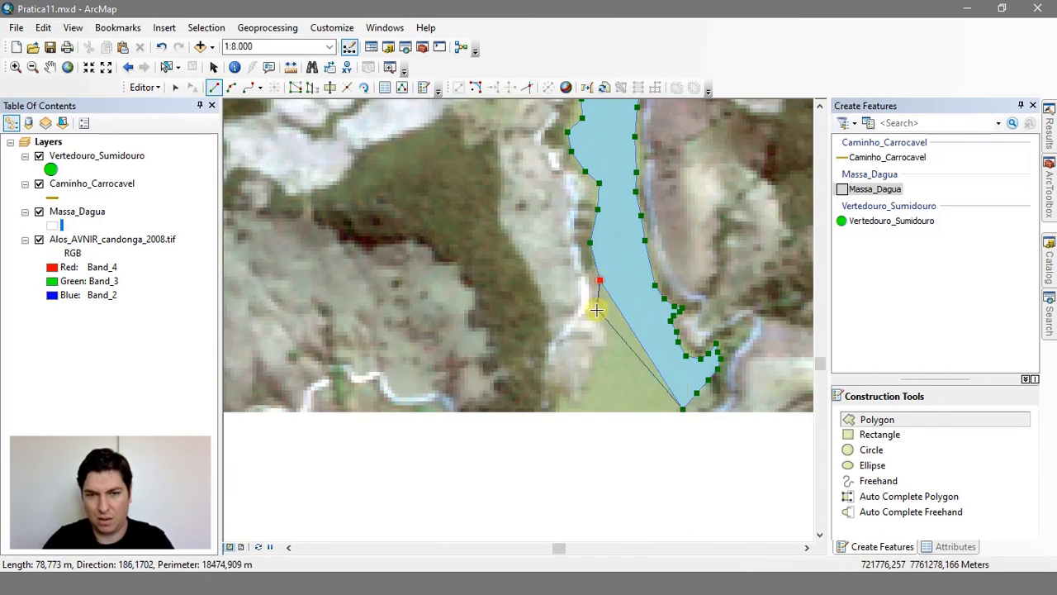
Step: Trace the remaining west bank down to the image's southern edge and finish the Massa_Dagua polygon there
{"action": "left_click", "coordinate": [600, 318]}
{"action": "left_click", "coordinate": [610, 345]}
{"action": "left_click", "coordinate": [596, 361]}
{"action": "left_click", "coordinate": [587, 389]}
{"action": "left_click", "coordinate": [581, 407]}
{"action": "left_click", "coordinate": [559, 396]}
{"action": "left_click", "coordinate": [558, 410]}
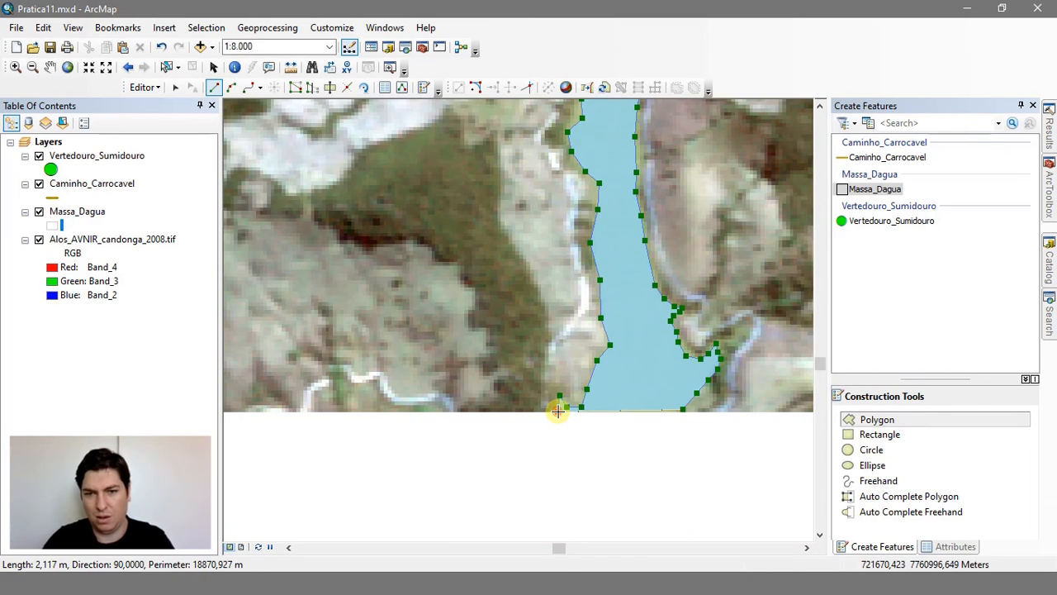
{"action": "double_click", "coordinate": [558, 410]}
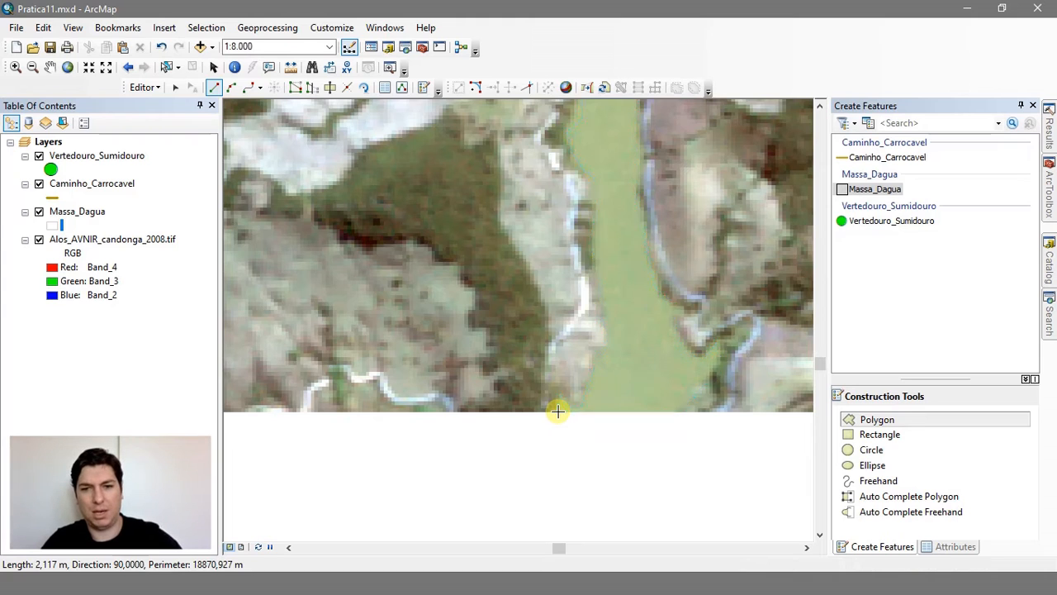
Step: Set the new polygon's Nome attribute to Represa Candonga and its geometriaAproximada to Verdadeiro
{"action": "scroll", "coordinate": [510, 430], "scroll_direction": "up", "scroll_amount": 3}
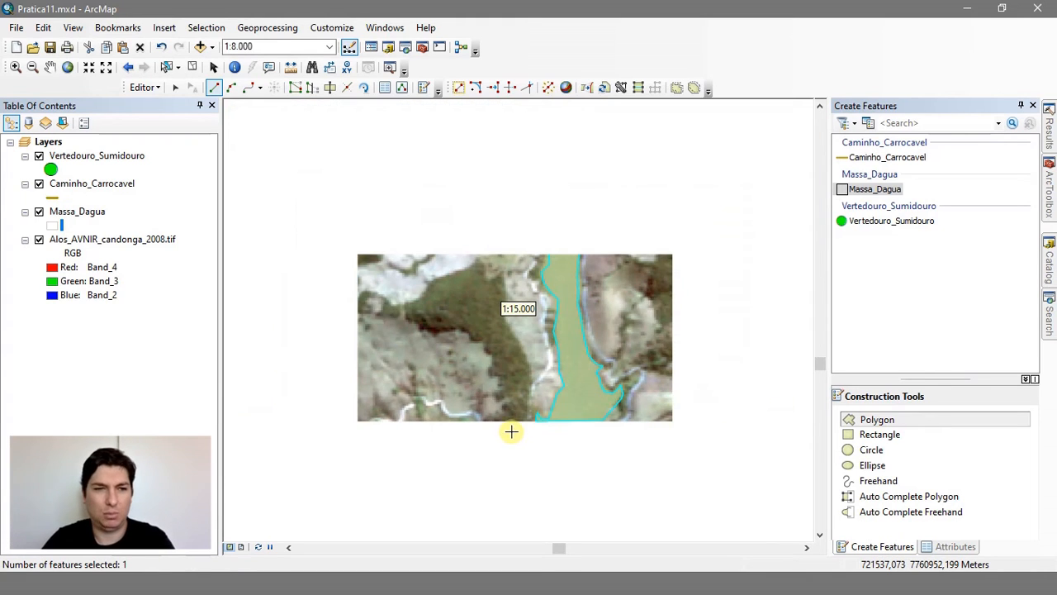
{"action": "left_click_drag", "start_coordinate": [491, 201], "coordinate": [428, 365]}
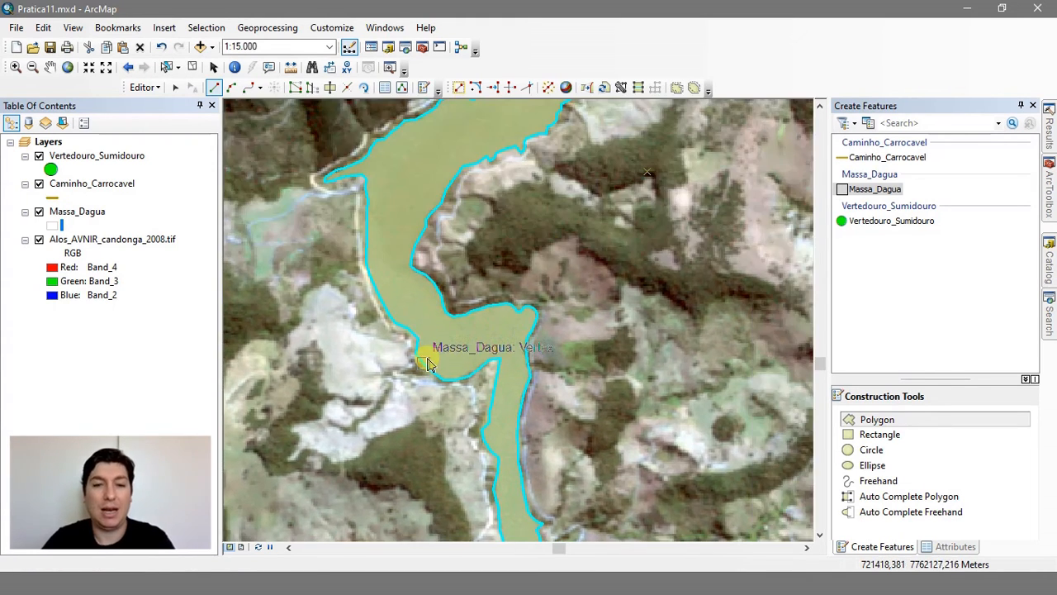
{"action": "left_click_drag", "start_coordinate": [449, 328], "coordinate": [413, 406]}
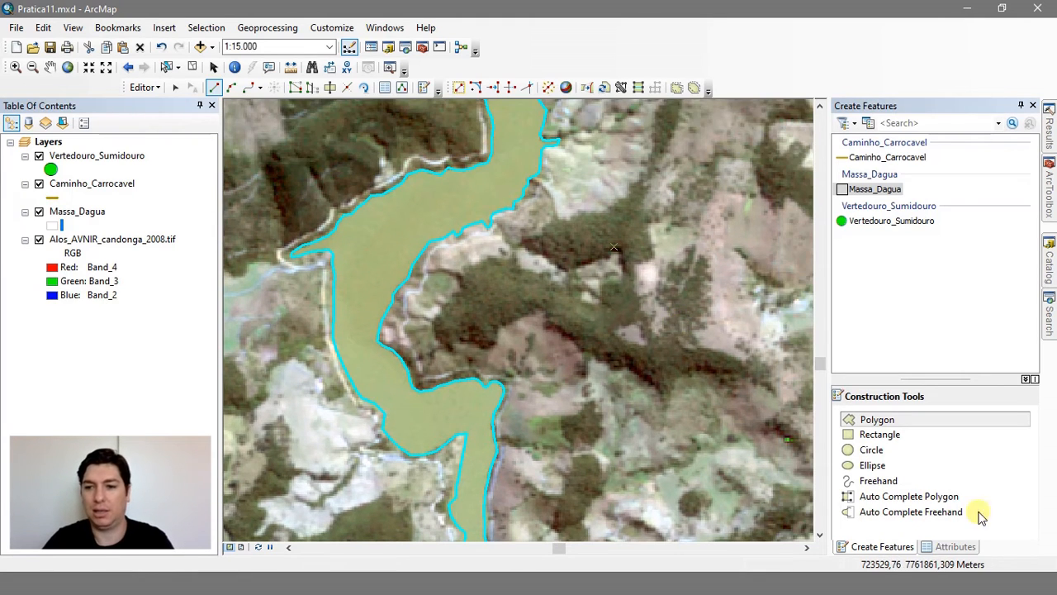
{"action": "left_click", "coordinate": [947, 547]}
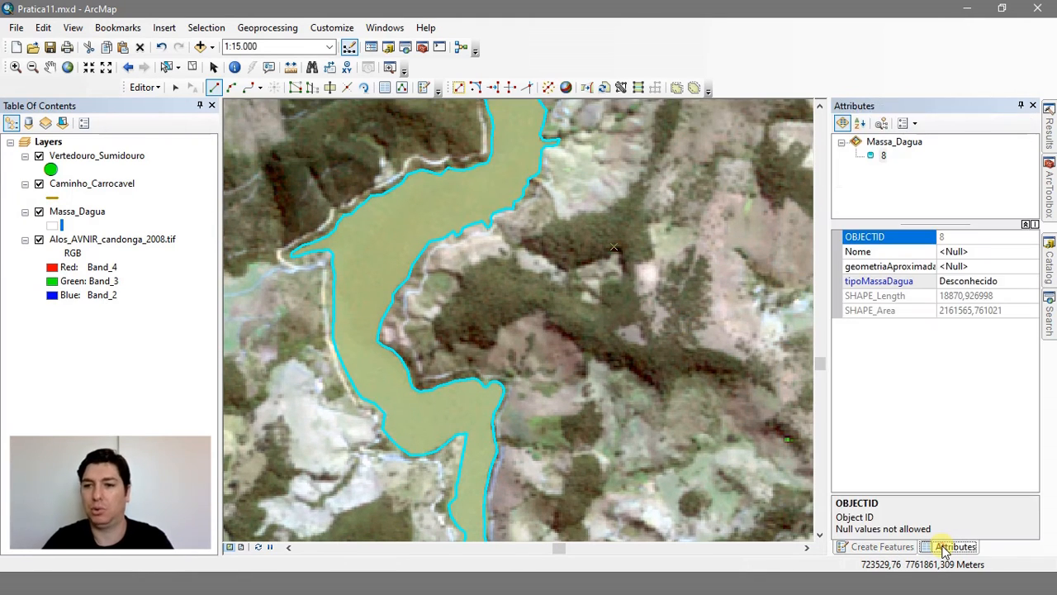
{"action": "left_click", "coordinate": [972, 252]}
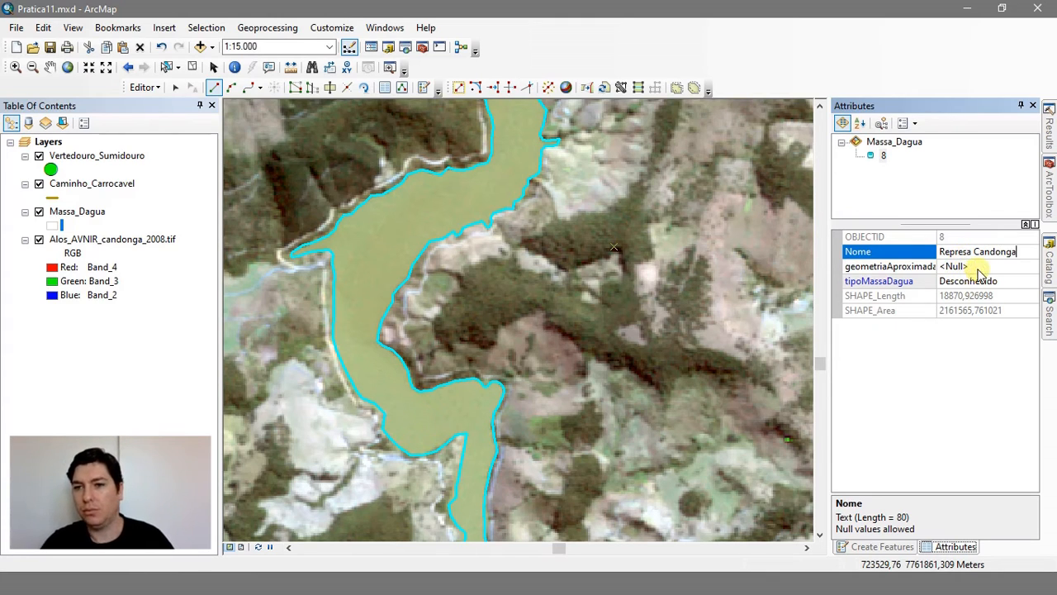
{"action": "left_click", "coordinate": [977, 267]}
{"action": "left_click", "coordinate": [1033, 267]}
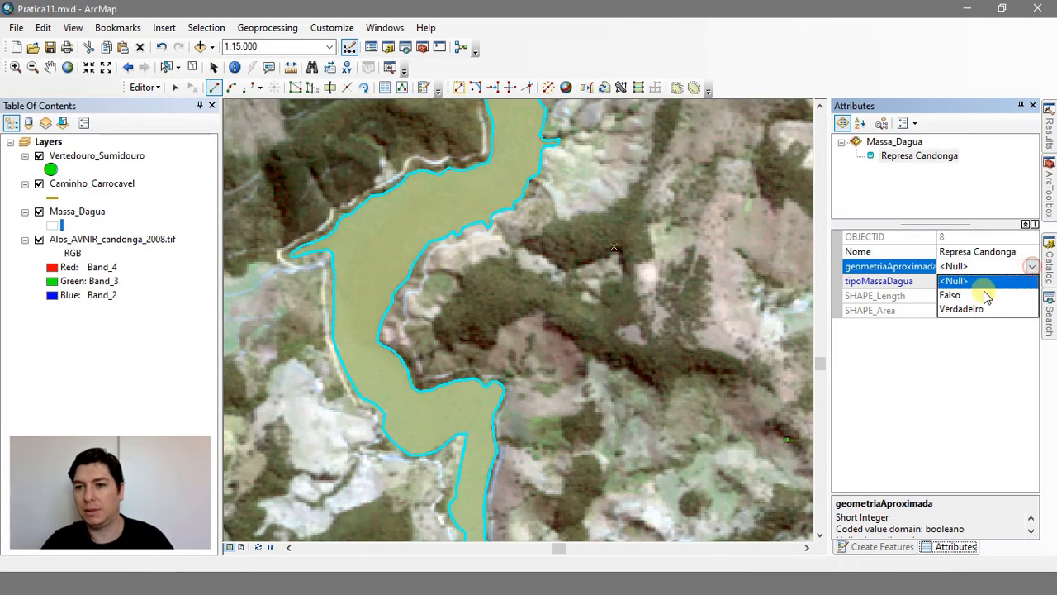
{"action": "left_click", "coordinate": [967, 310]}
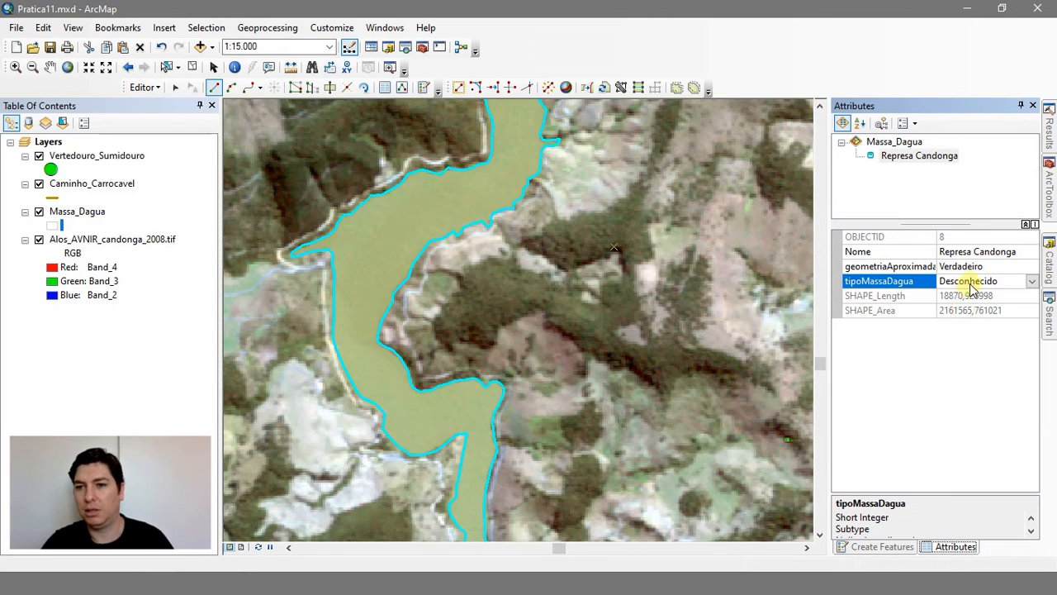
Step: Set the polygon's tipoMassaDagua to Represa/Açude and accept the new subtype's default attributes
{"action": "left_click", "coordinate": [970, 285]}
{"action": "left_click", "coordinate": [958, 393]}
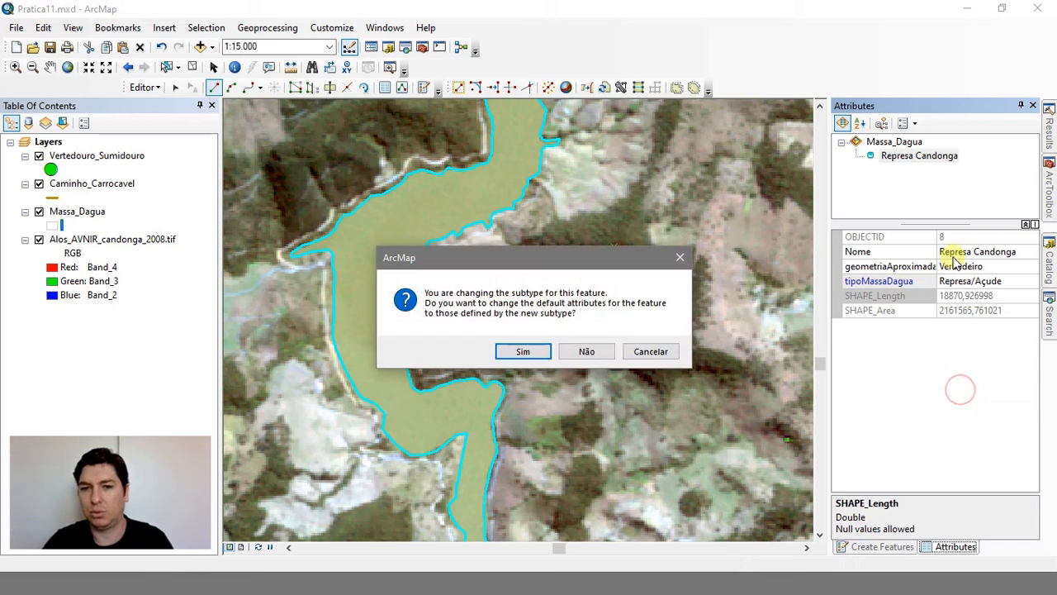
{"action": "left_click", "coordinate": [520, 352]}
Step: Shorten the polygon's Nome attribute to Candonga
{"action": "left_click", "coordinate": [969, 254]}
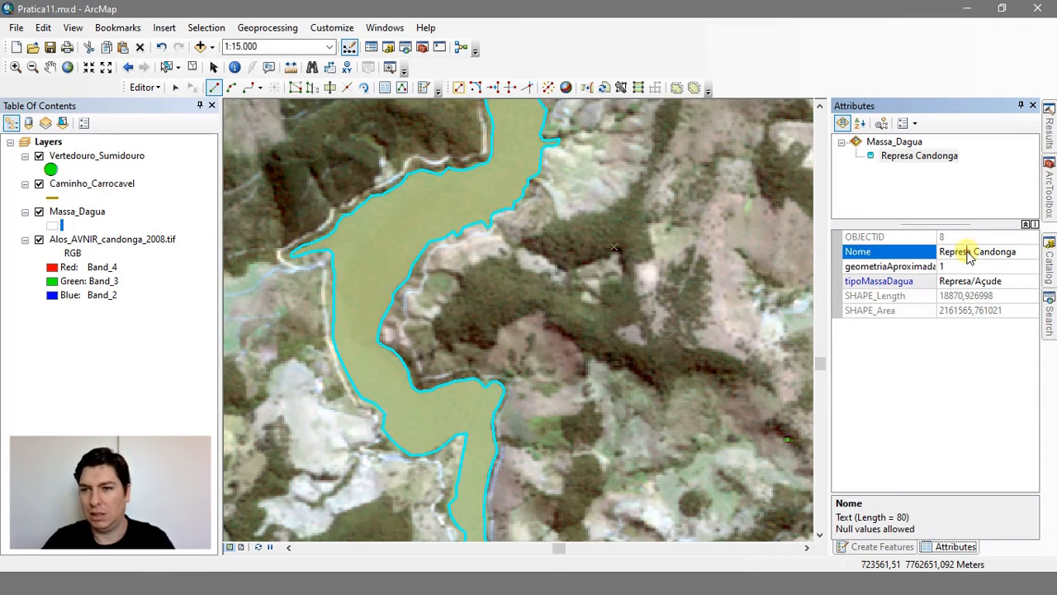
{"action": "left_click_drag", "start_coordinate": [975, 250], "coordinate": [739, 249]}
{"action": "key", "text": "Delete"}
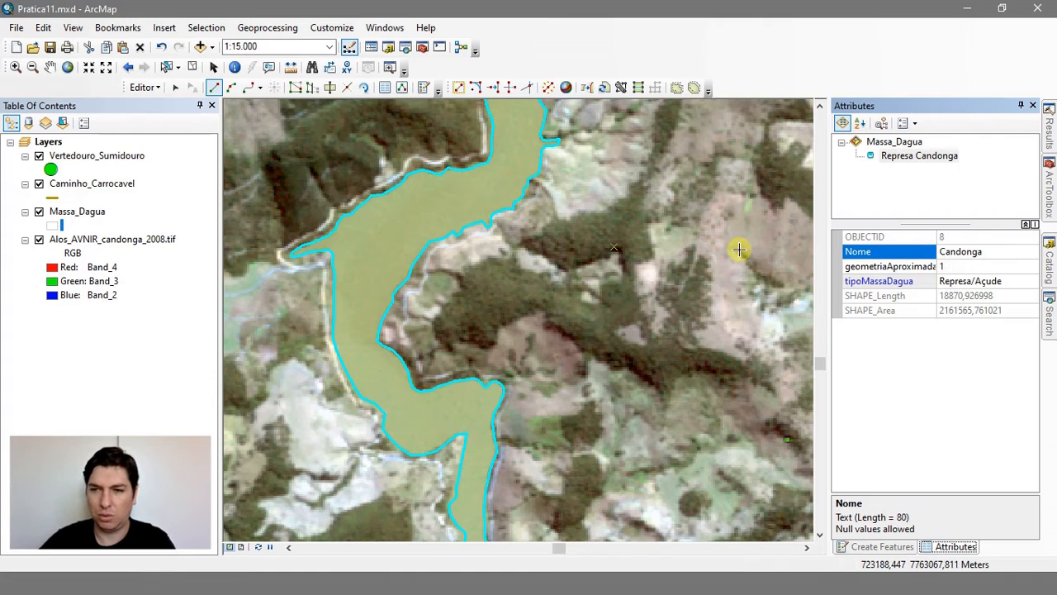
{"action": "key", "text": "Return"}
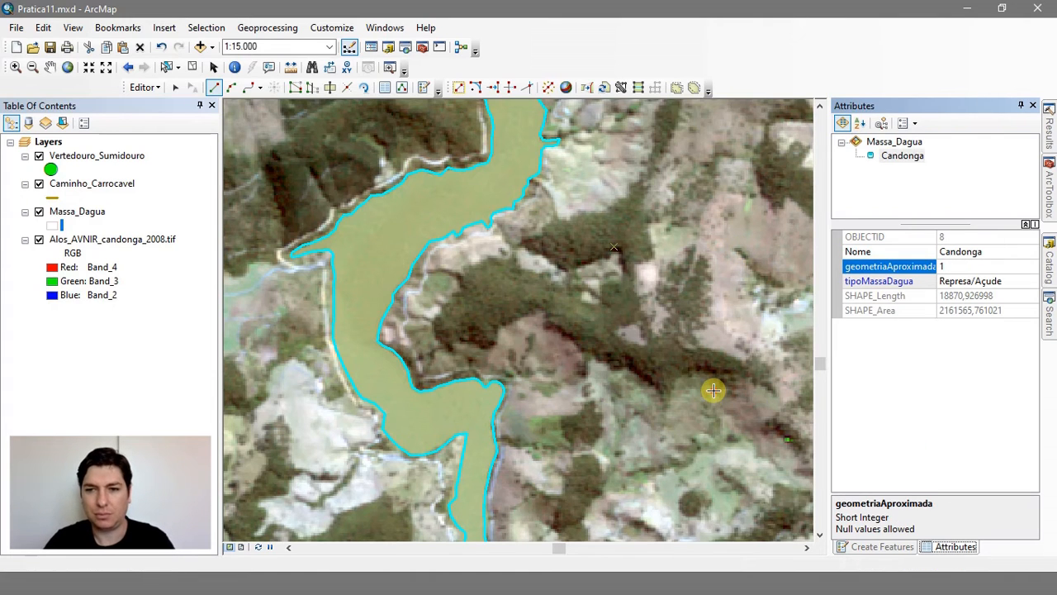
{"action": "left_click", "coordinate": [713, 390]}
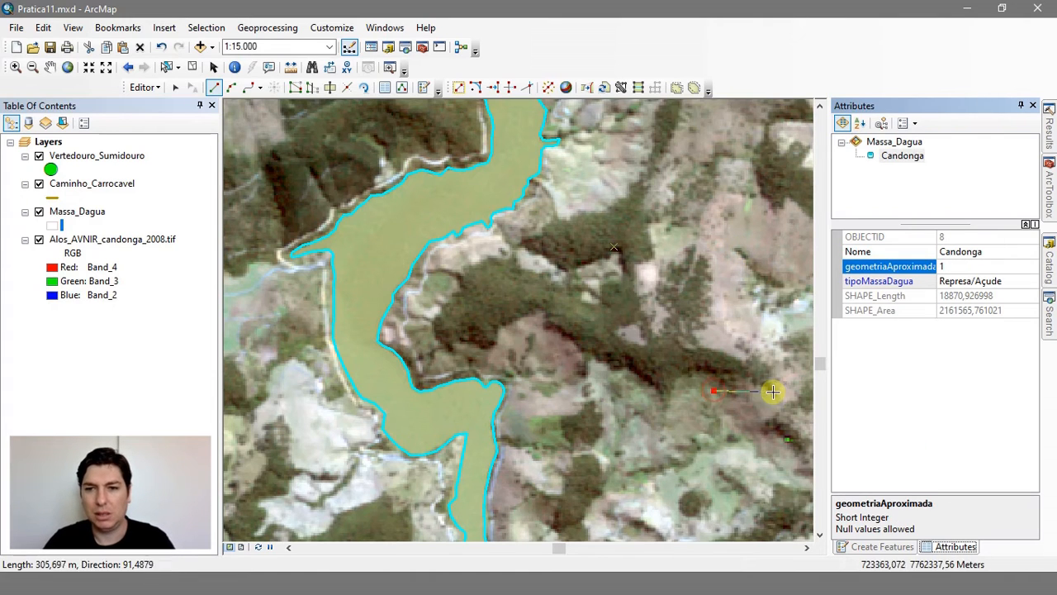
{"action": "right_click", "coordinate": [681, 400]}
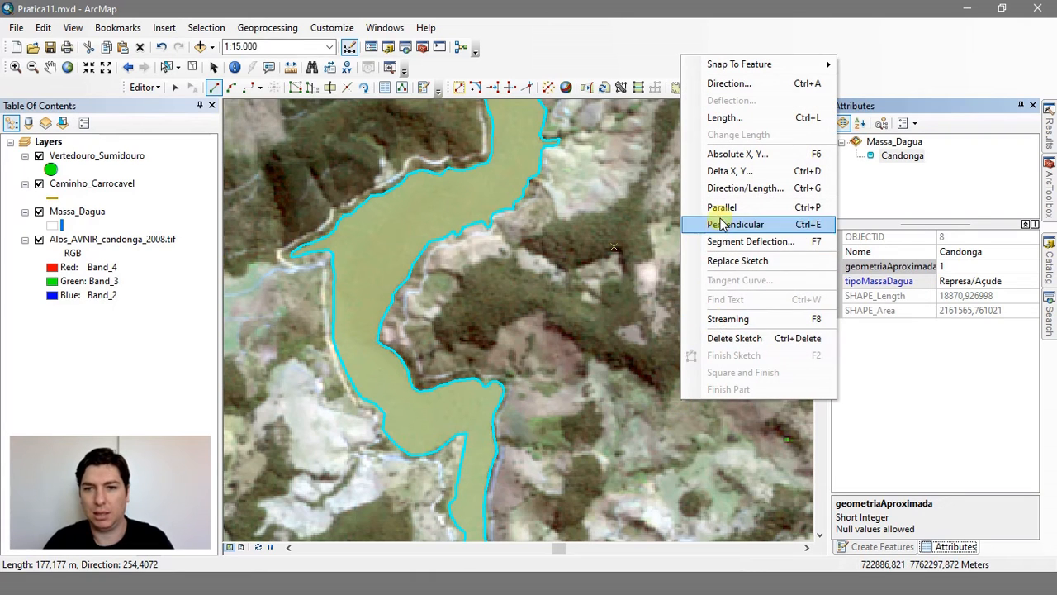
{"action": "left_click", "coordinate": [712, 338]}
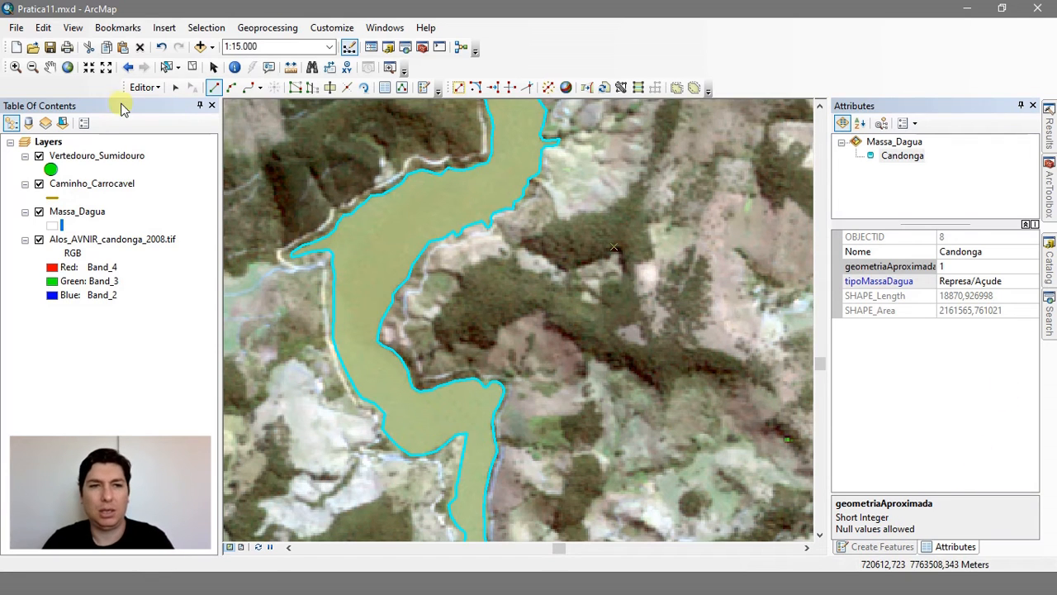
Step: Edit the reservoir polygon's vertices, moving the spike's vertex on the northwest inlet's north shore onto the waterline, and apply the change
{"action": "left_click", "coordinate": [1022, 106]}
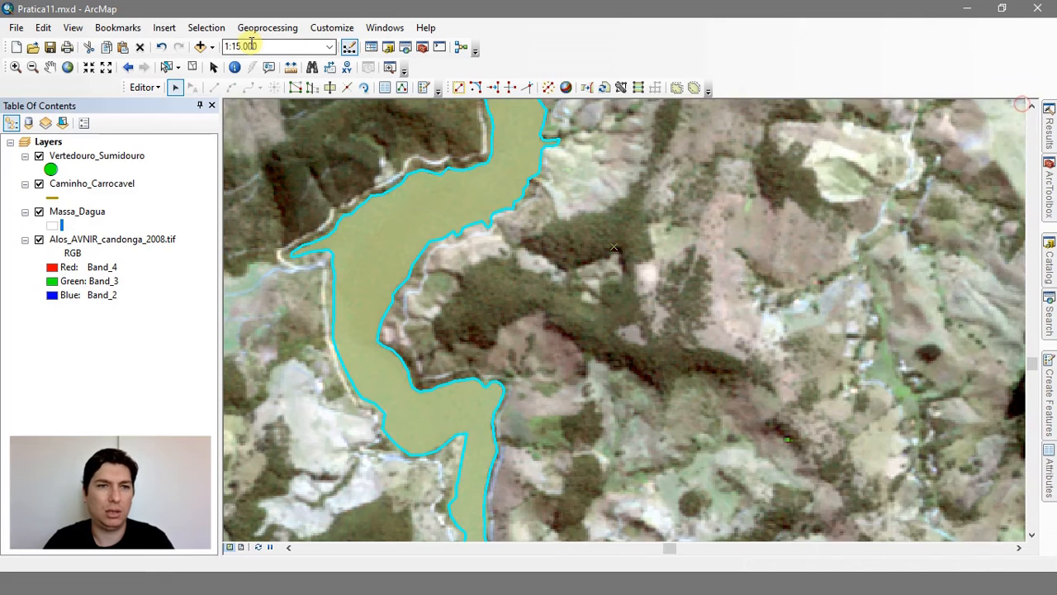
{"action": "left_click", "coordinate": [175, 88]}
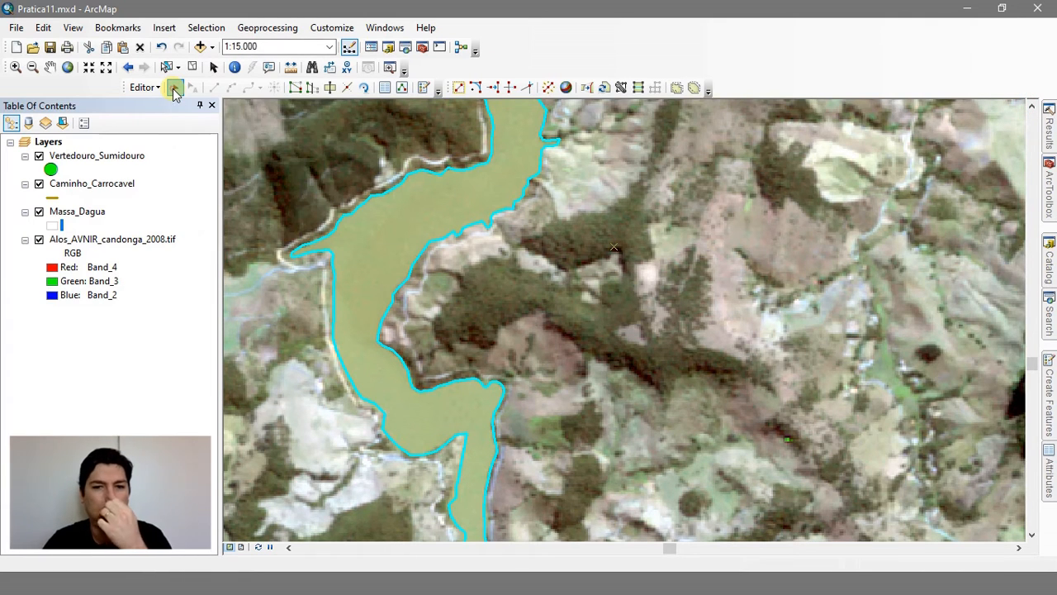
{"action": "left_click_drag", "start_coordinate": [559, 229], "coordinate": [632, 437]}
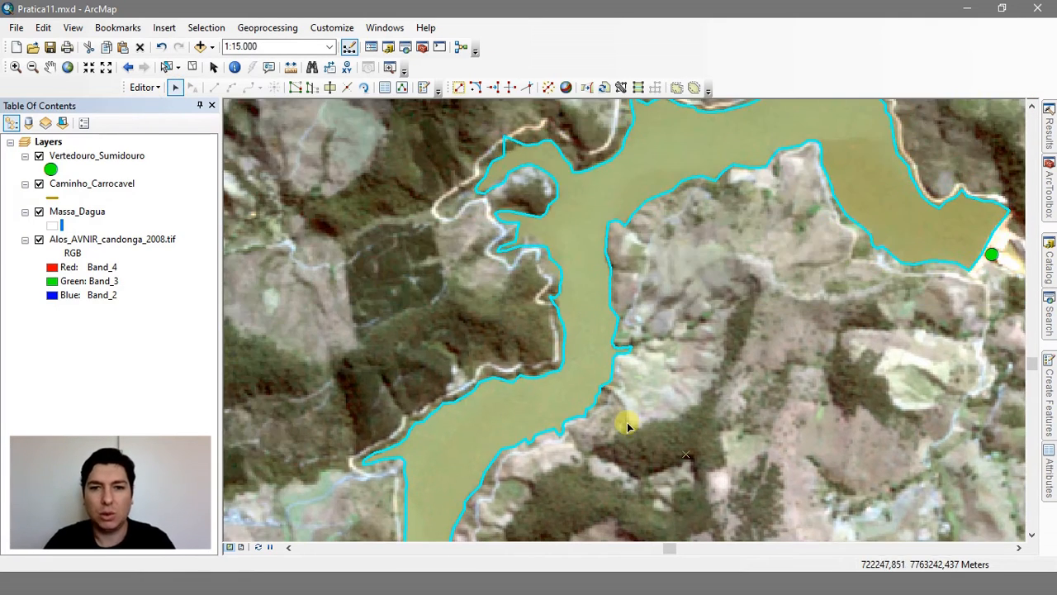
{"action": "left_click_drag", "start_coordinate": [545, 177], "coordinate": [572, 294]}
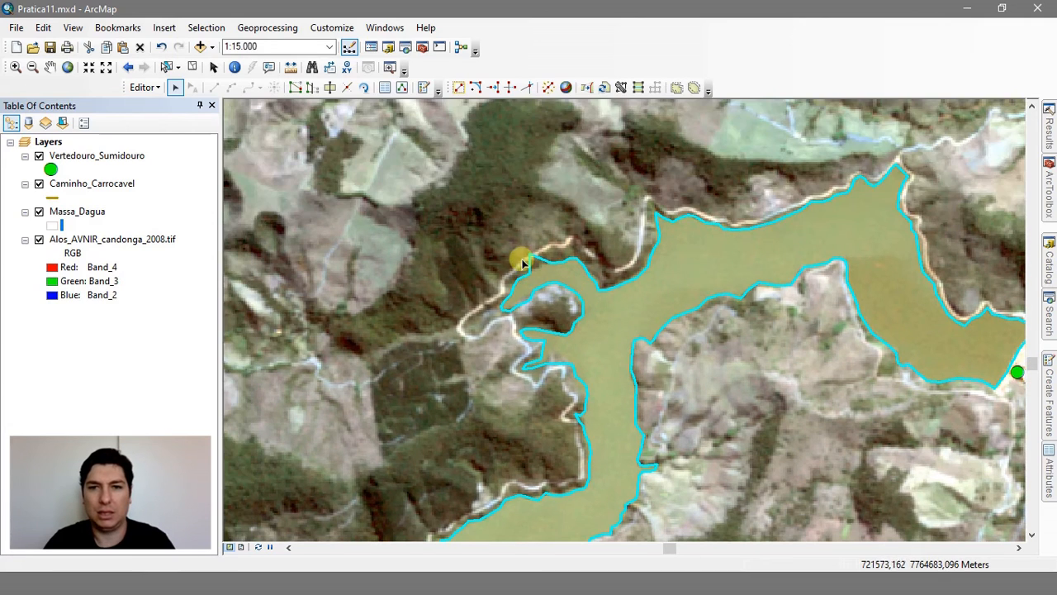
{"action": "scroll", "coordinate": [515, 255], "scroll_direction": "up", "scroll_amount": 3}
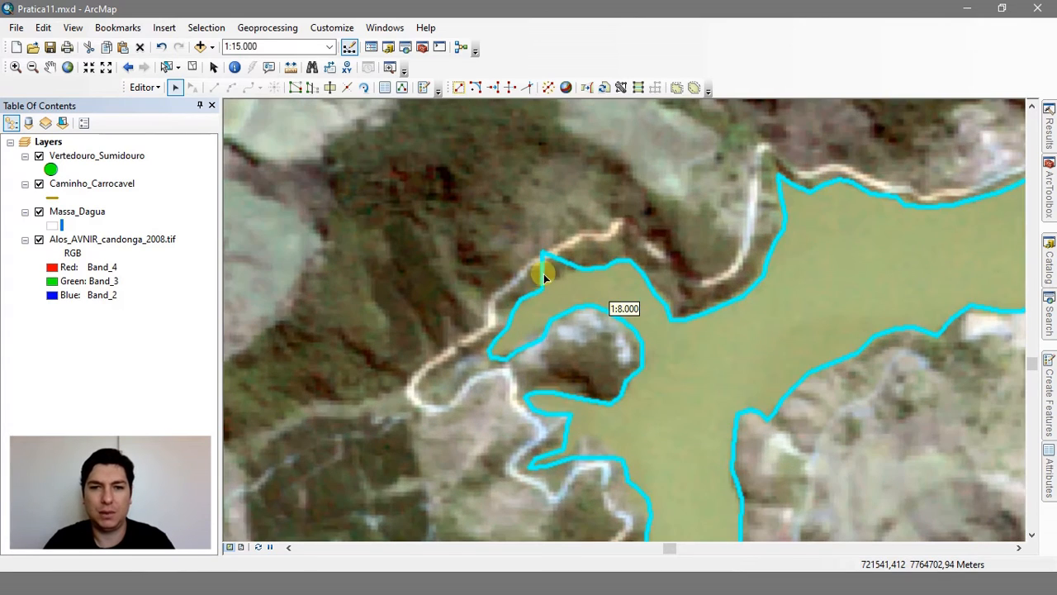
{"action": "double_click", "coordinate": [543, 273]}
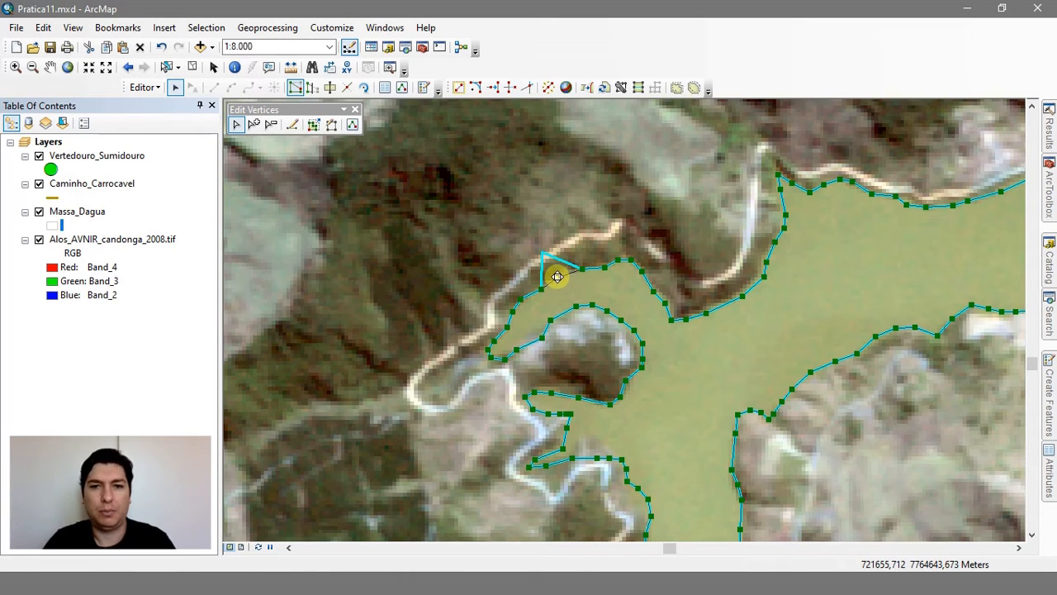
{"action": "left_click", "coordinate": [668, 330]}
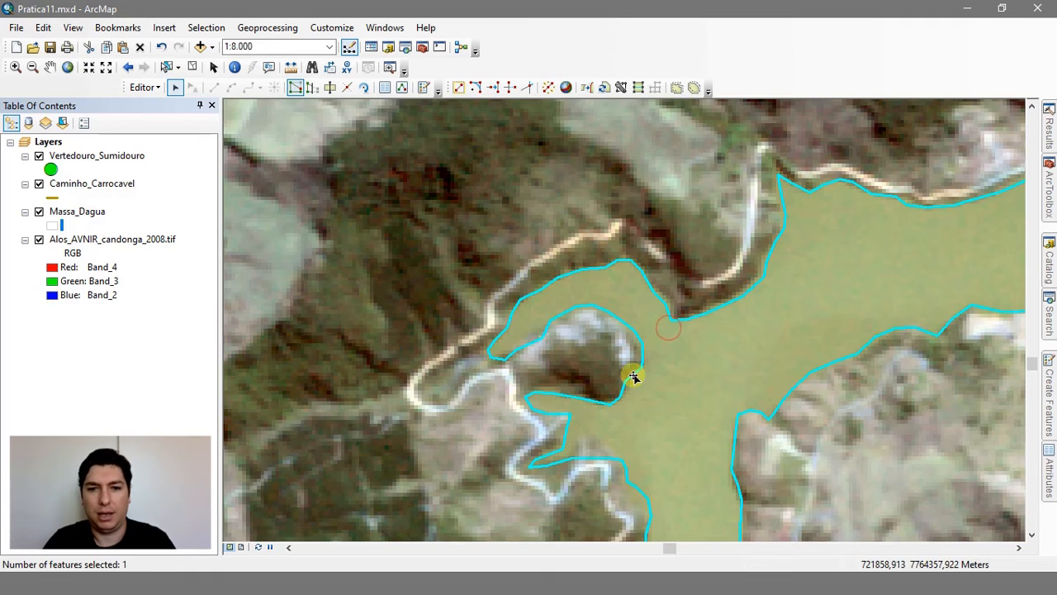
Step: Reshape the short west shoreline between the two small inlets with an added mid-segment vertex and an adjusted upper corner, and apply the change
{"action": "left_click_drag", "start_coordinate": [622, 407], "coordinate": [690, 232]}
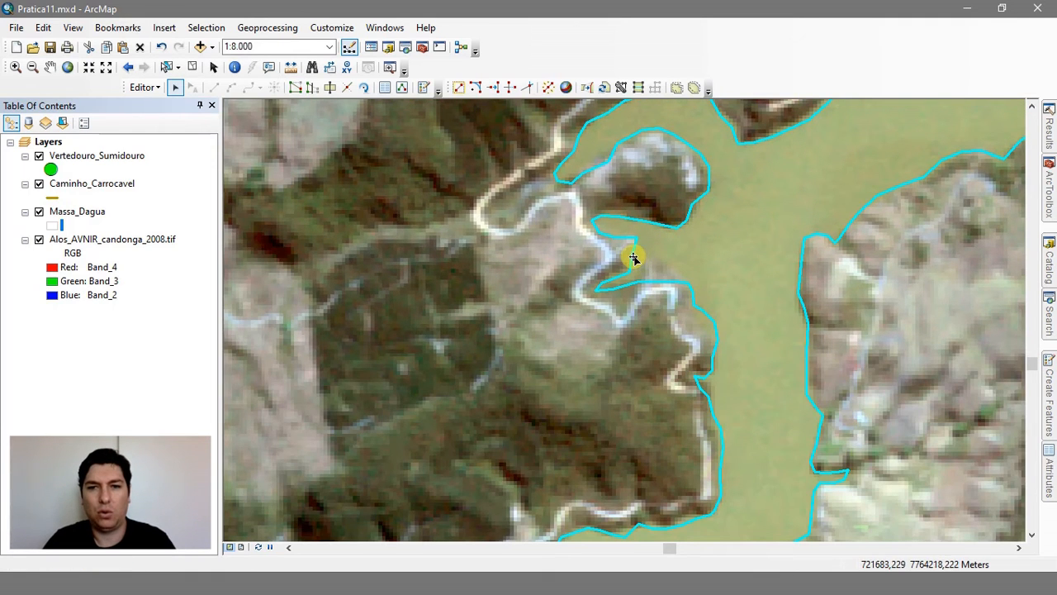
{"action": "double_click", "coordinate": [634, 259]}
{"action": "scroll", "coordinate": [634, 262], "scroll_direction": "up", "scroll_amount": 1}
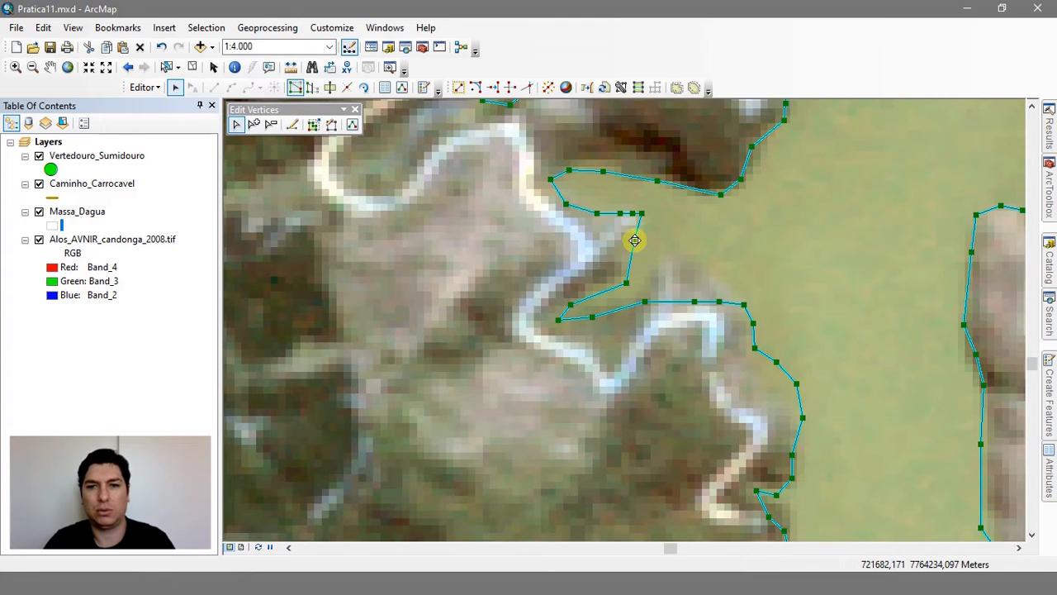
{"action": "mouse_move", "coordinate": [635, 240]}
{"action": "left_mouse_down"}
{"action": "mouse_move", "coordinate": [636, 261]}
{"action": "mouse_move", "coordinate": [625, 254]}
{"action": "left_mouse_up"}
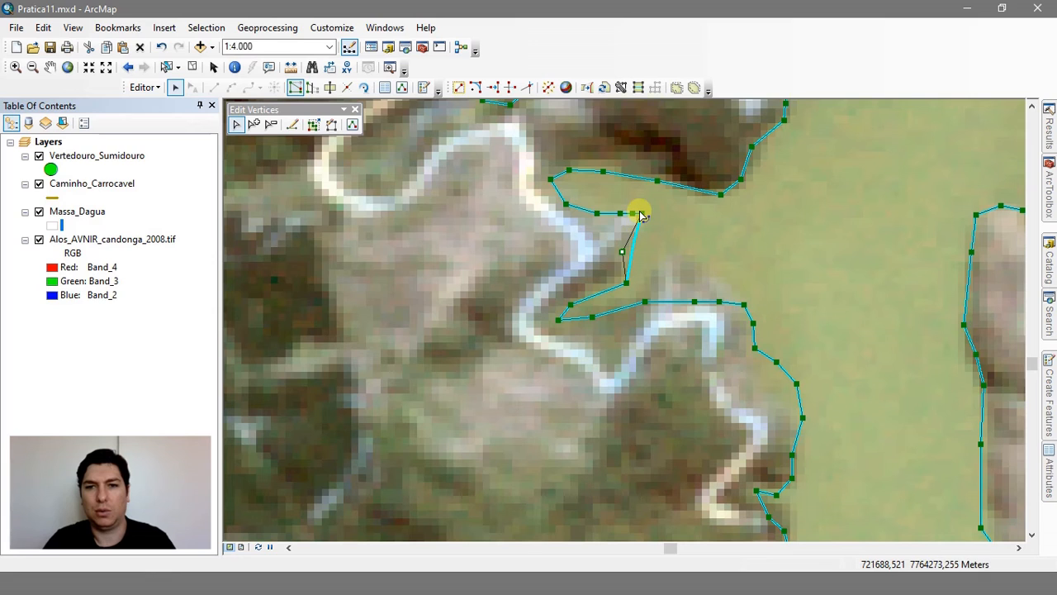
{"action": "left_click_drag", "start_coordinate": [641, 214], "coordinate": [638, 223]}
{"action": "left_click", "coordinate": [667, 221]}
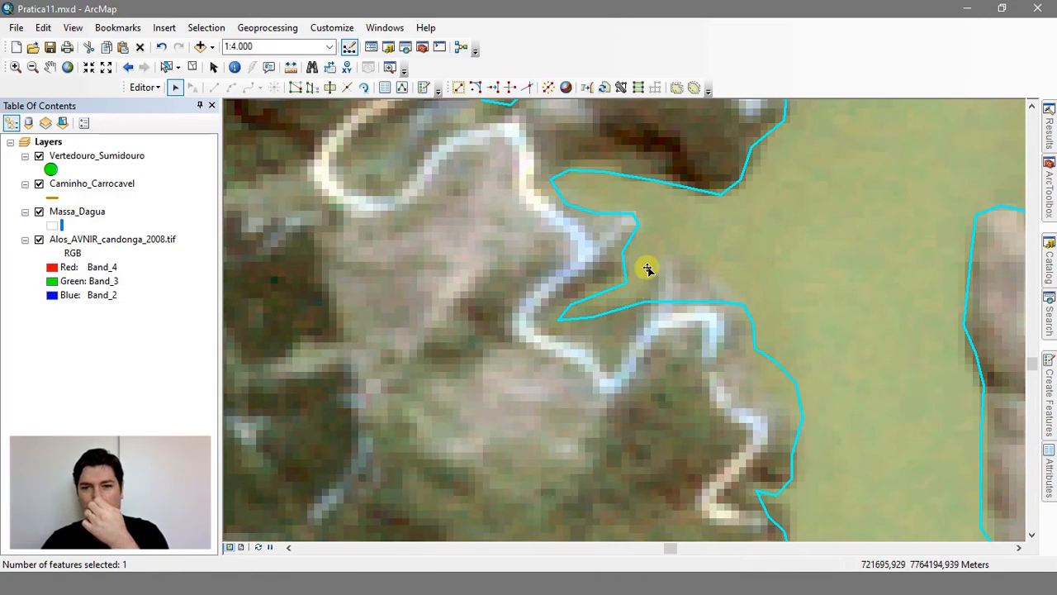
Step: Reopen the reservoir polygon for vertex editing and move two vertices south of the lower small inlet out to the headland's waterline
{"action": "double_click", "coordinate": [703, 304]}
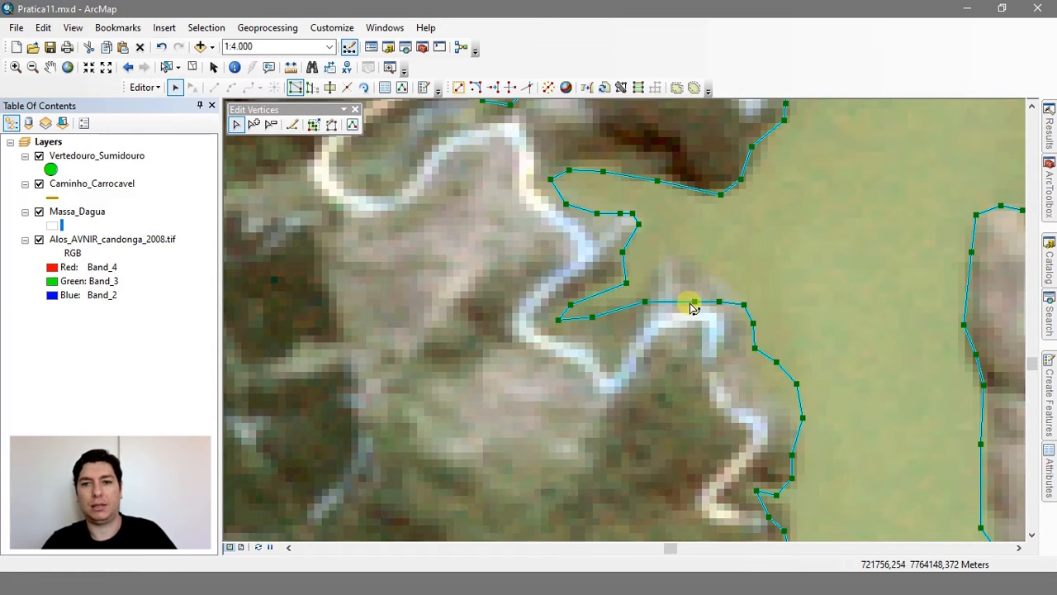
{"action": "left_click_drag", "start_coordinate": [696, 305], "coordinate": [680, 253]}
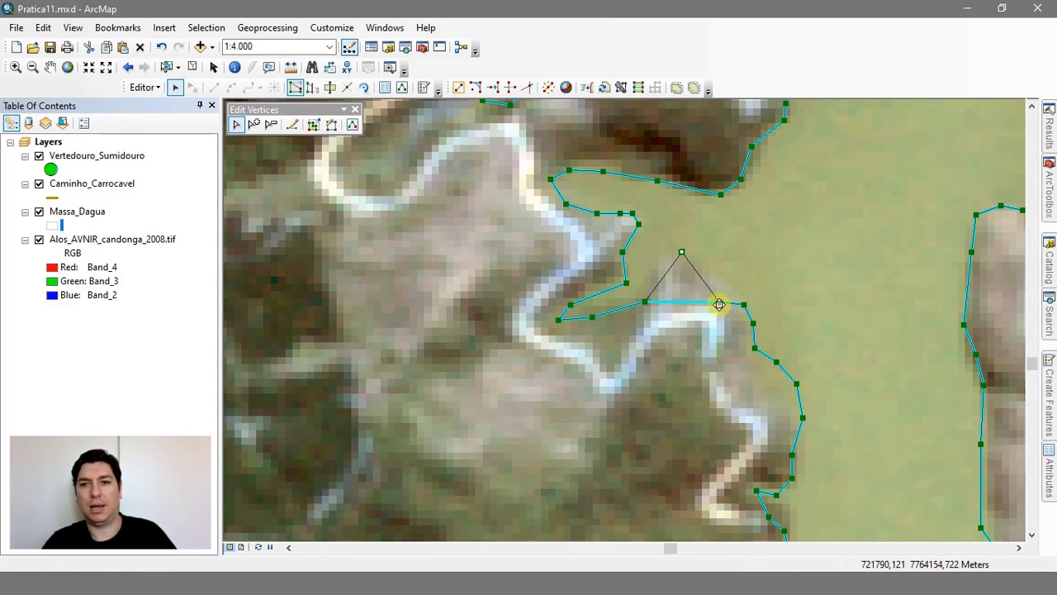
{"action": "left_click_drag", "start_coordinate": [718, 300], "coordinate": [733, 288]}
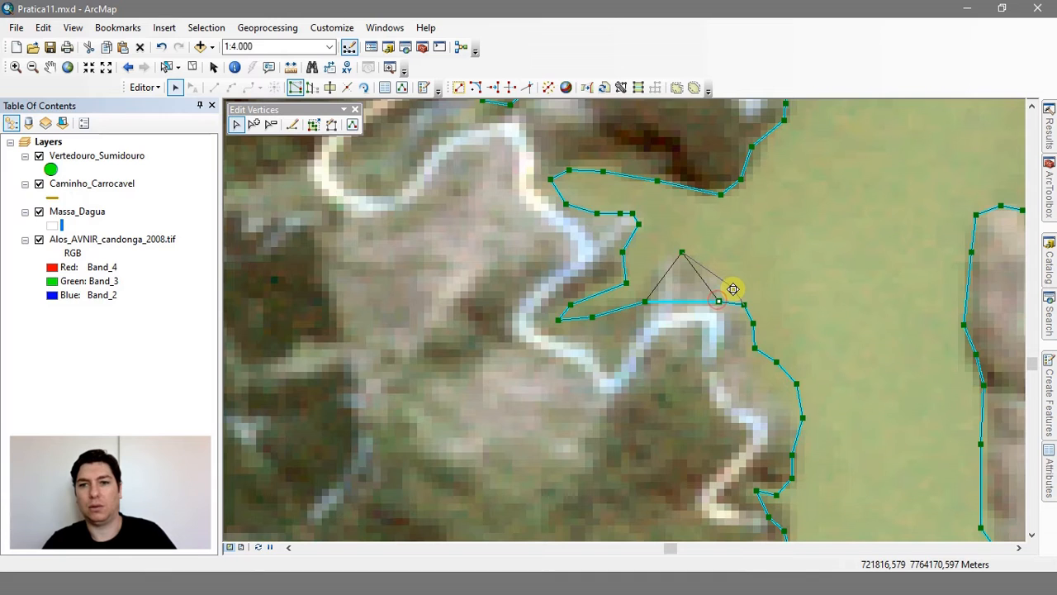
Step: Insert extra vertices on both sides of the headland's peak so the boundary follows its rounded waterline
{"action": "left_click", "coordinate": [254, 124]}
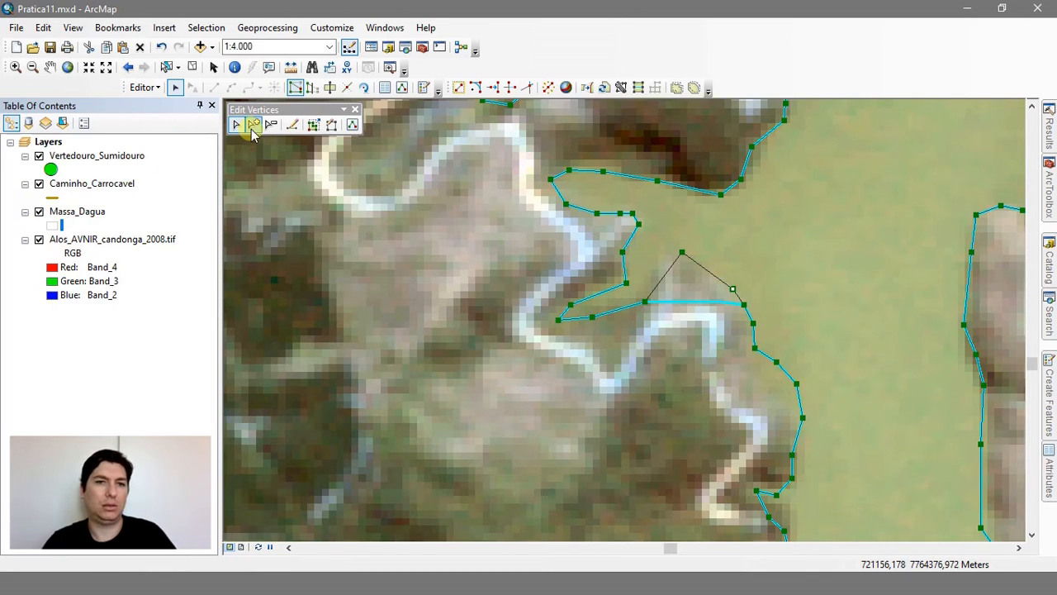
{"action": "left_click", "coordinate": [710, 279]}
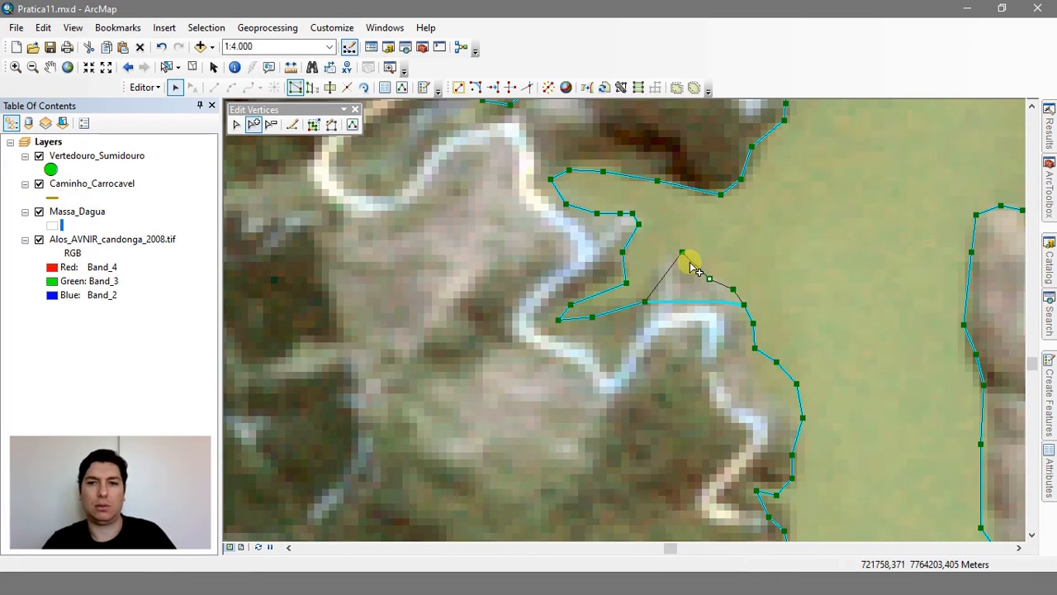
{"action": "left_click", "coordinate": [692, 262]}
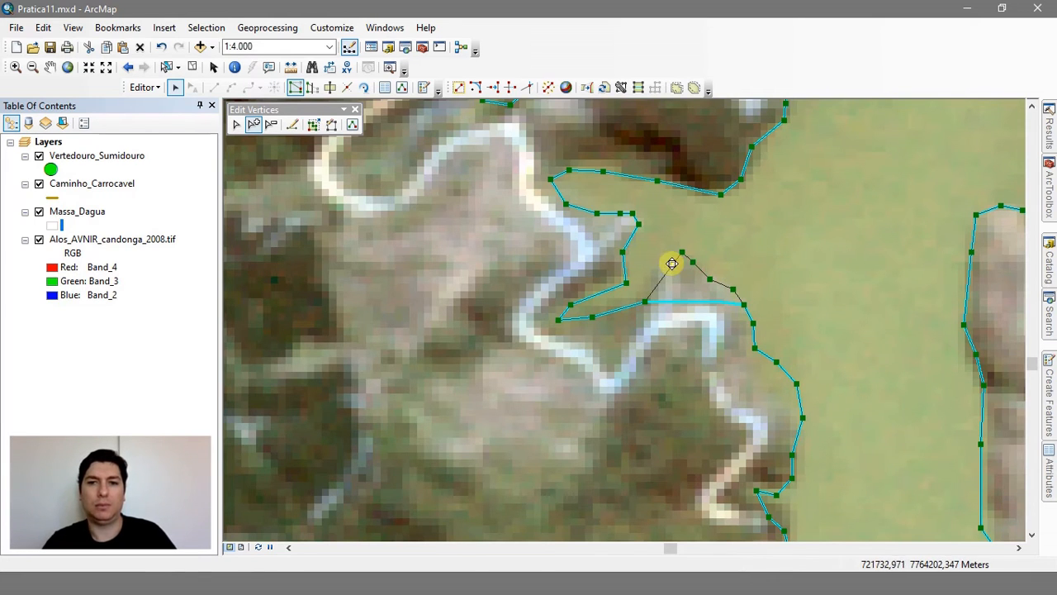
{"action": "left_click", "coordinate": [672, 264]}
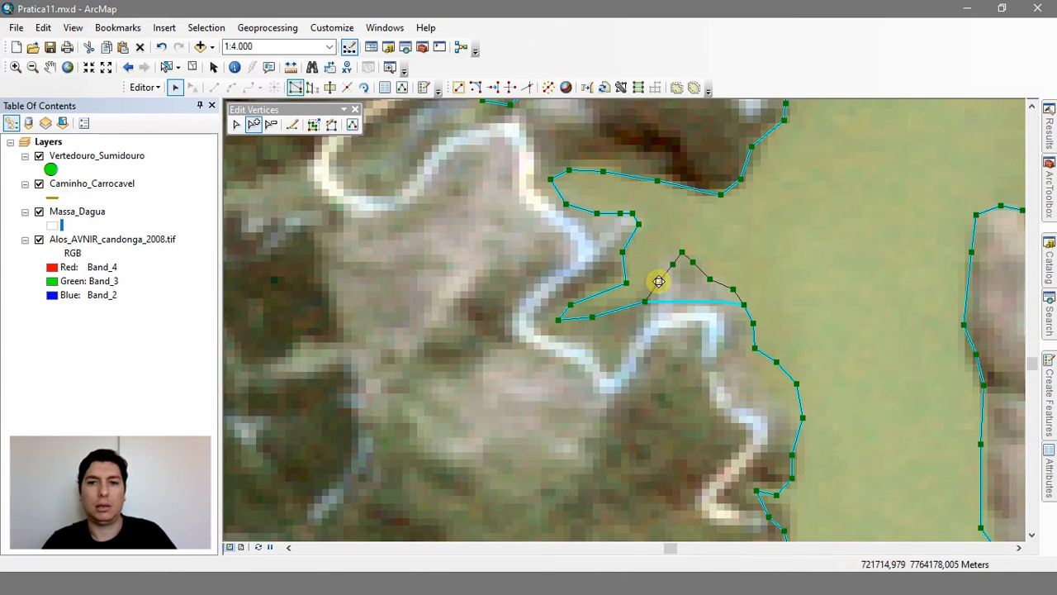
{"action": "left_click", "coordinate": [658, 282]}
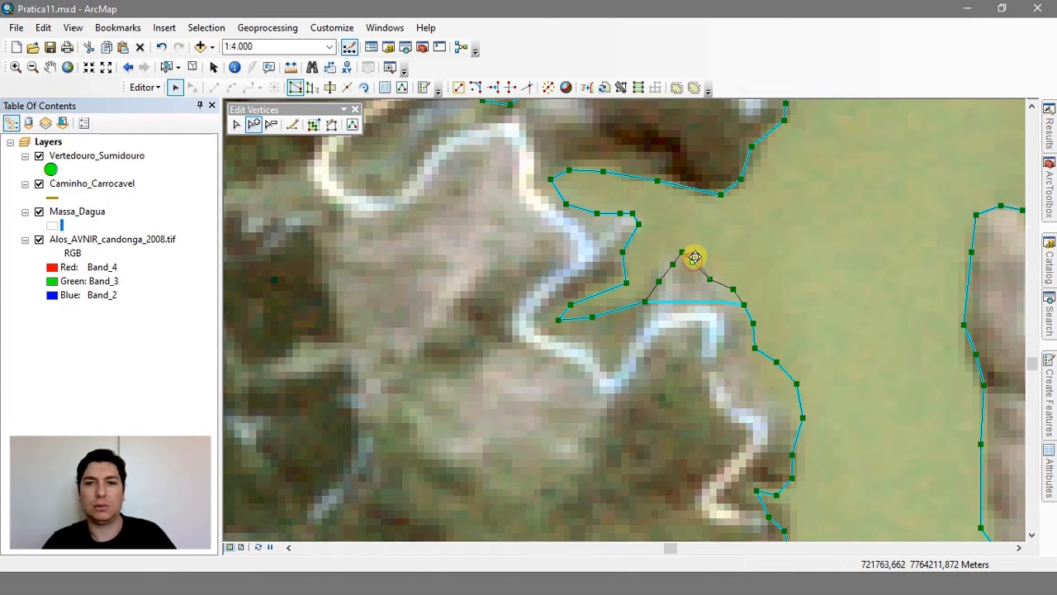
{"action": "left_click", "coordinate": [695, 257]}
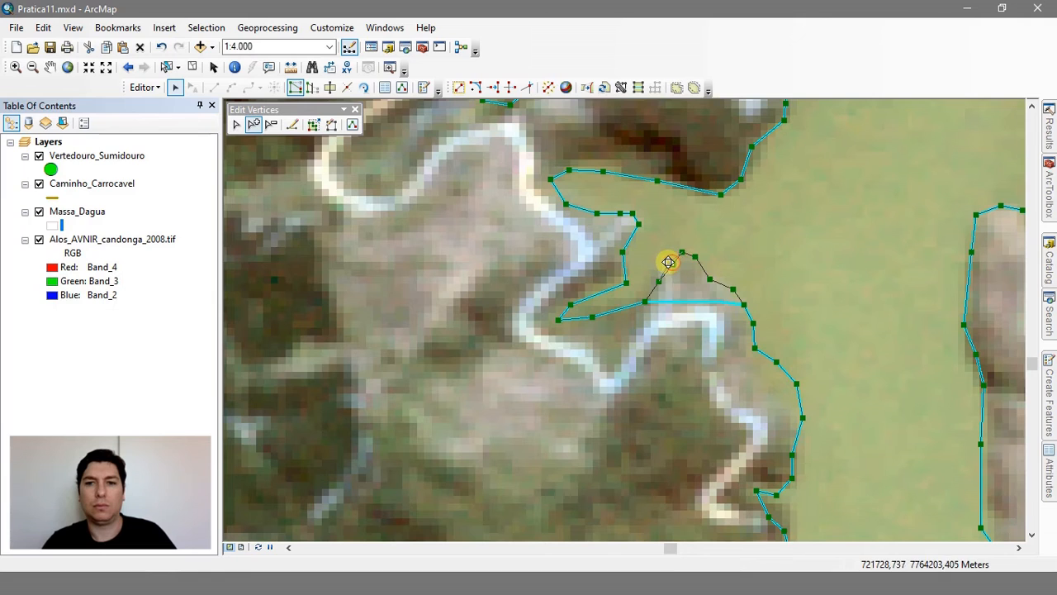
{"action": "left_click", "coordinate": [666, 257]}
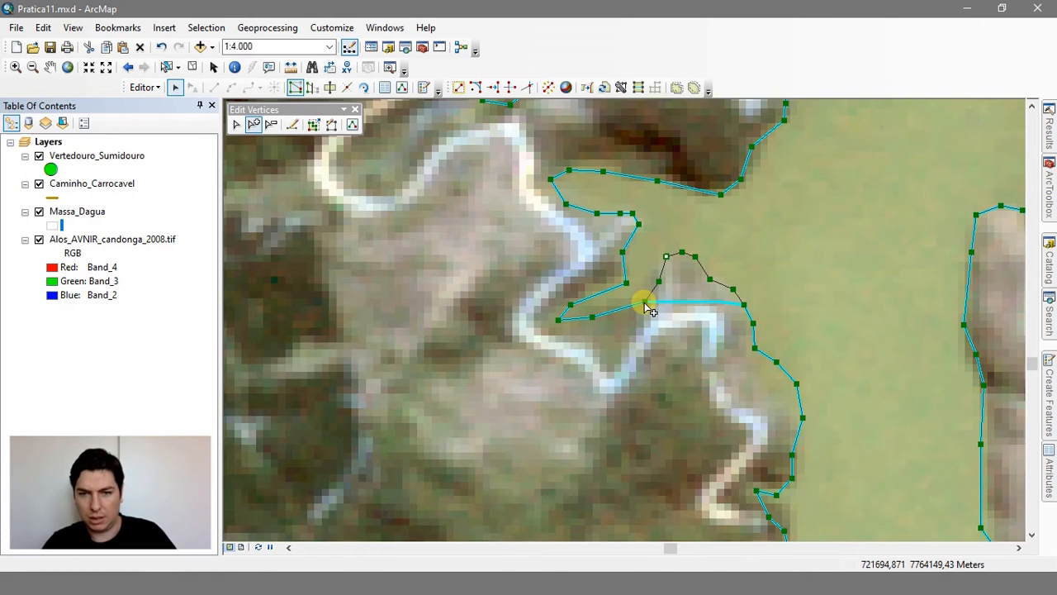
Step: Extend the lower small inlet's south boundary down to its southern tip near the road bend by adding and moving vertices
{"action": "mouse_move", "coordinate": [644, 303]}
{"action": "left_mouse_down"}
{"action": "mouse_move", "coordinate": [604, 321]}
{"action": "mouse_move", "coordinate": [621, 338]}
{"action": "left_mouse_up"}
{"action": "left_click", "coordinate": [253, 124]}
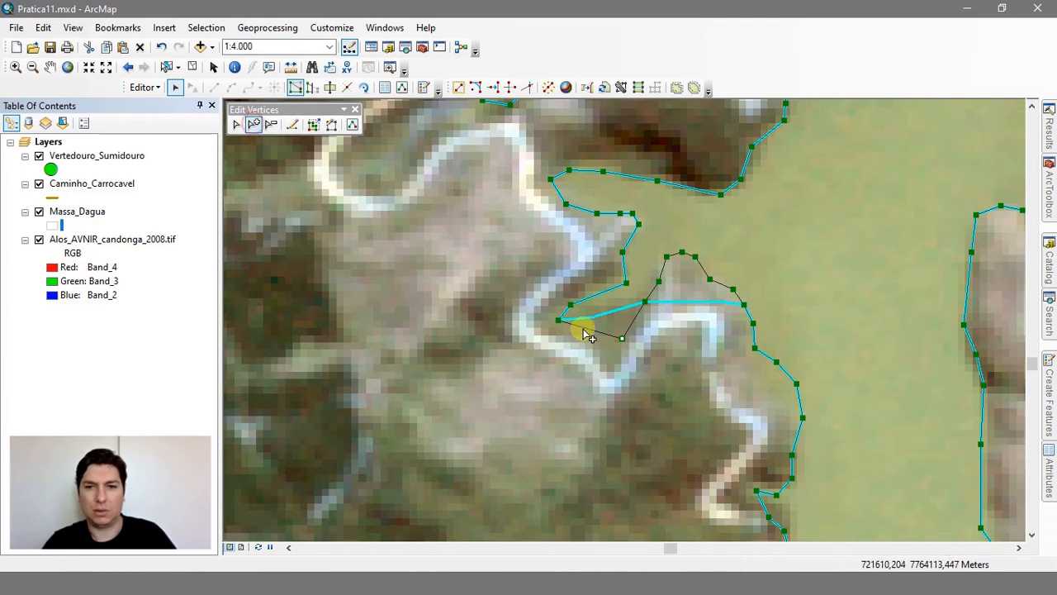
{"action": "left_click", "coordinate": [603, 332]}
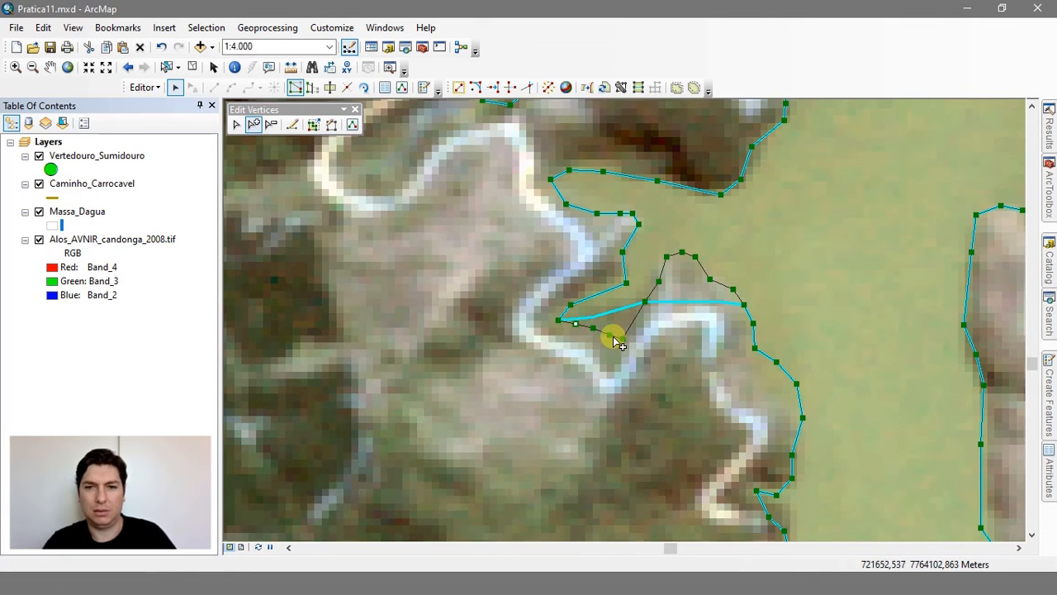
{"action": "left_click", "coordinate": [610, 336]}
{"action": "left_click_drag", "start_coordinate": [611, 367], "coordinate": [612, 368]}
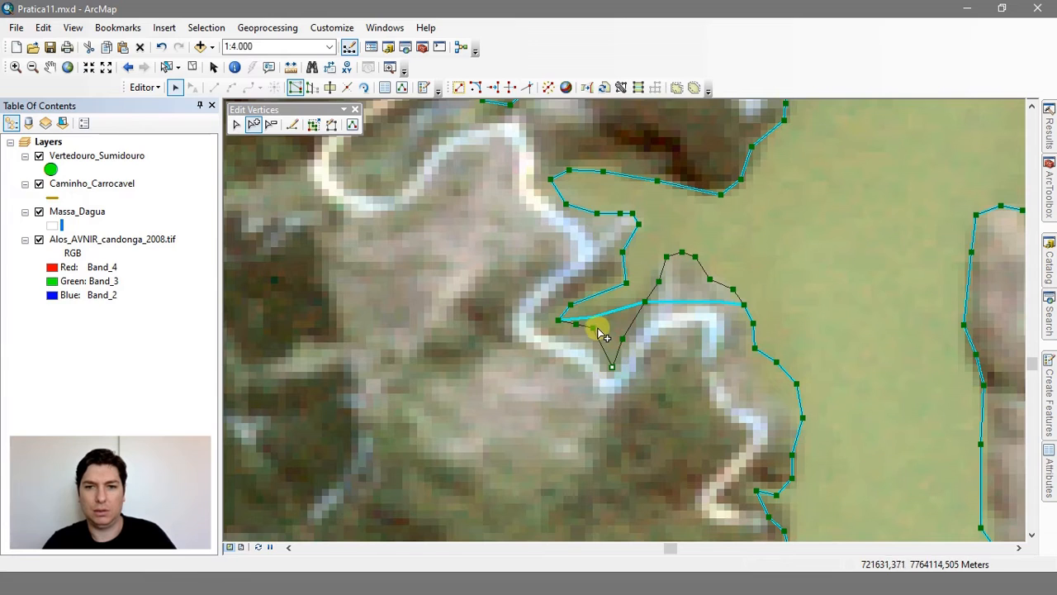
{"action": "left_click_drag", "start_coordinate": [593, 328], "coordinate": [600, 347]}
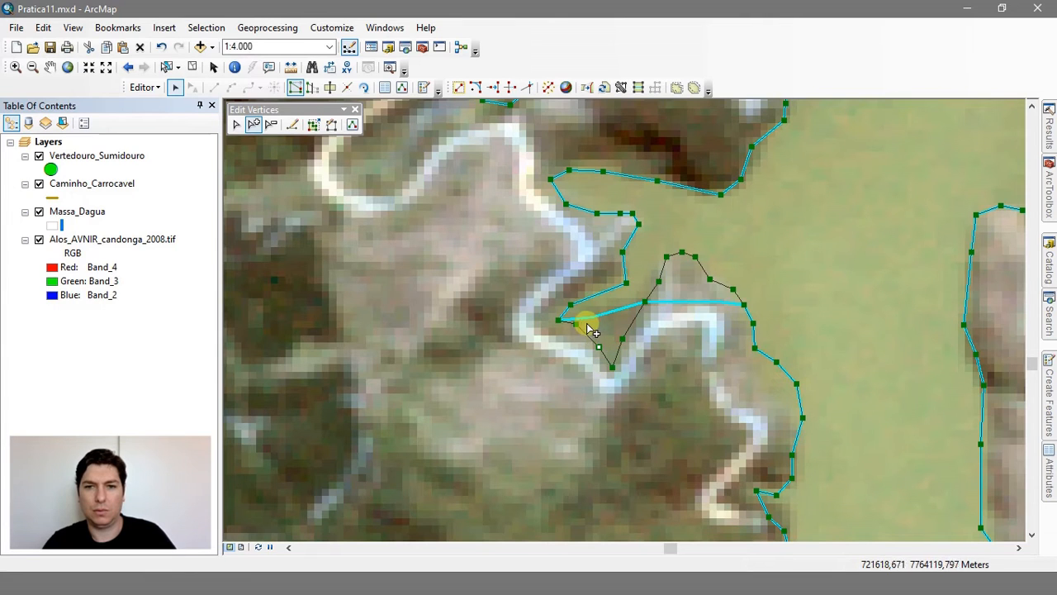
Step: Refine the lower small inlet's western end by adding and moving vertices, shifting its north shore vertex outward to the waterline
{"action": "left_click", "coordinate": [575, 323]}
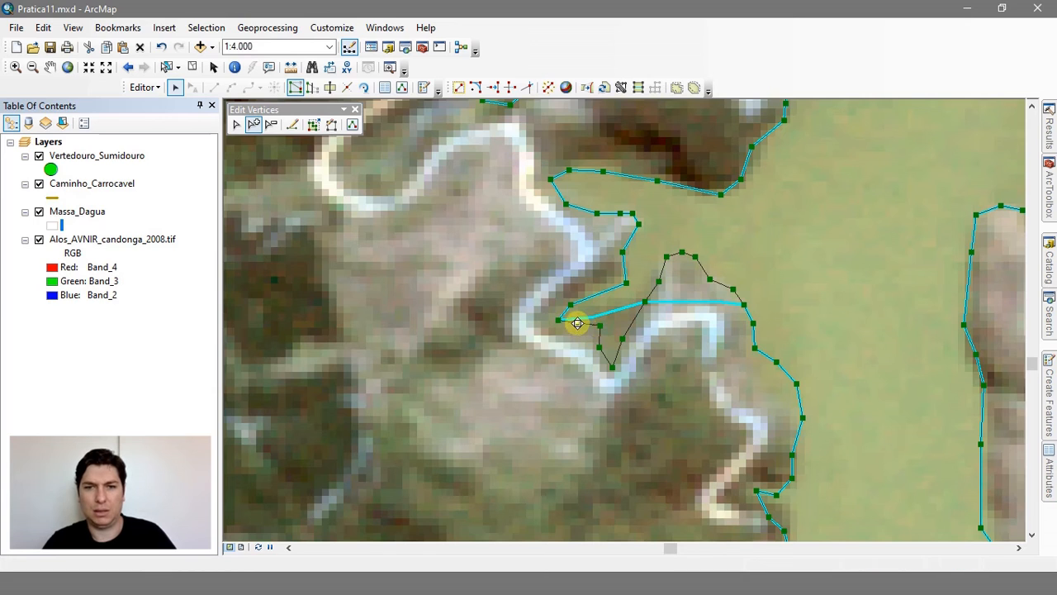
{"action": "left_click_drag", "start_coordinate": [578, 323], "coordinate": [584, 329]}
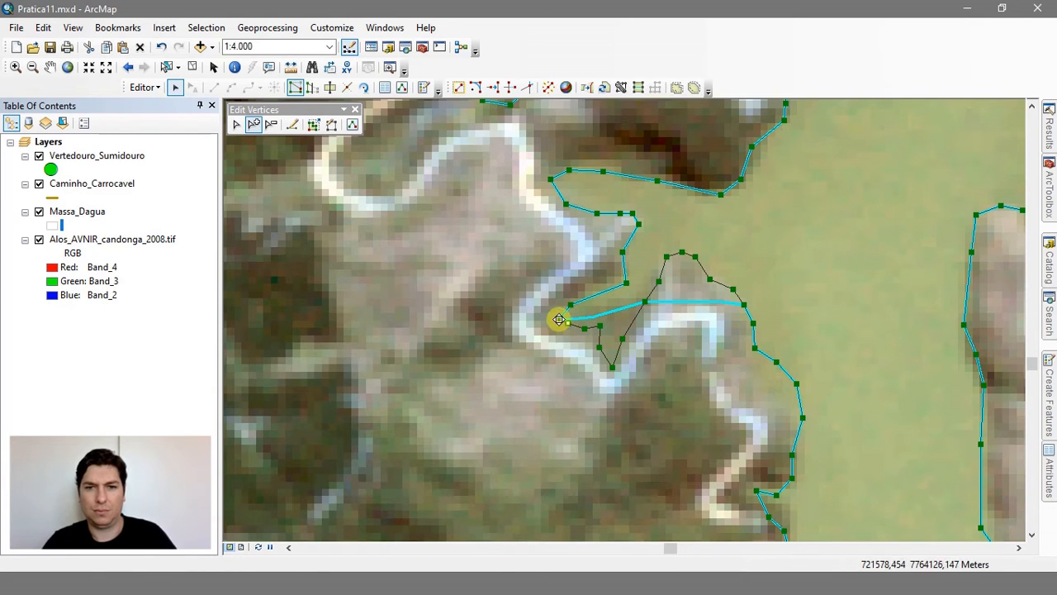
{"action": "left_click_drag", "start_coordinate": [559, 320], "coordinate": [563, 328]}
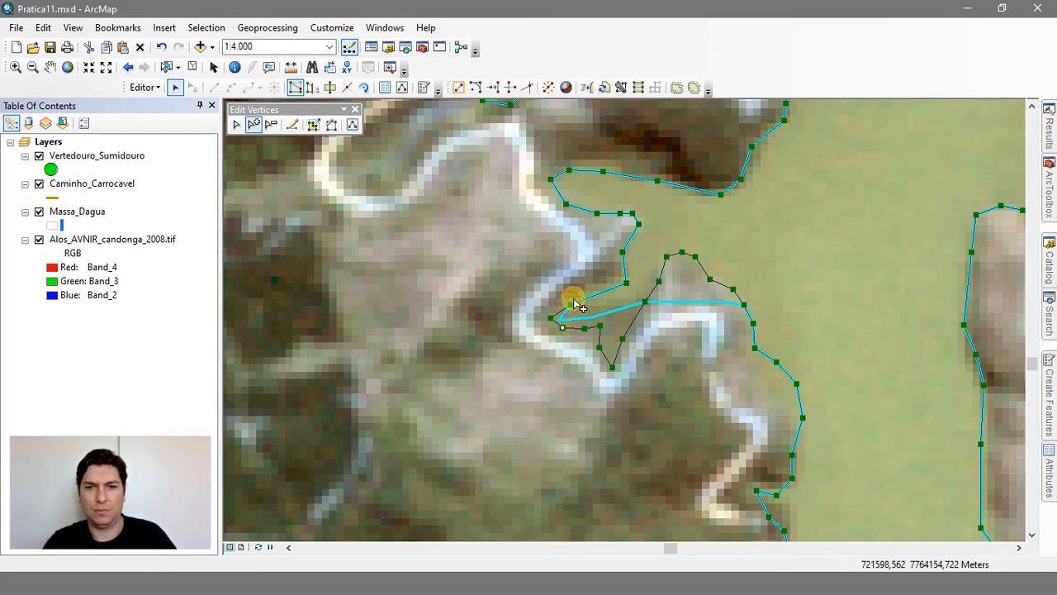
{"action": "left_click", "coordinate": [570, 304]}
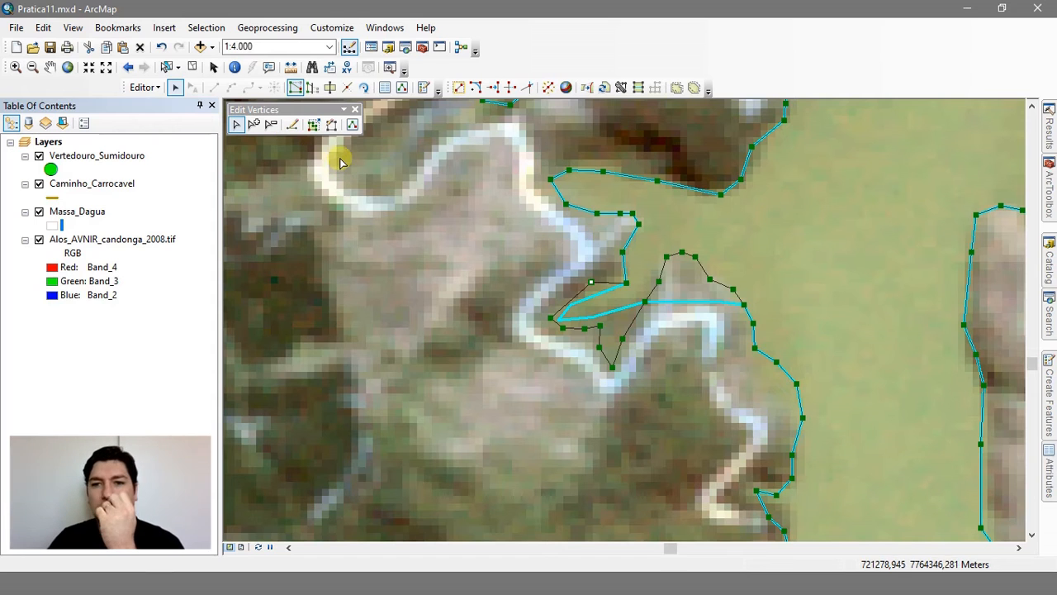
Step: Delete the redundant intermediate vertex on the reservoir's east shore, opposite the reshaped headland
{"action": "left_click_drag", "start_coordinate": [895, 309], "coordinate": [455, 253]}
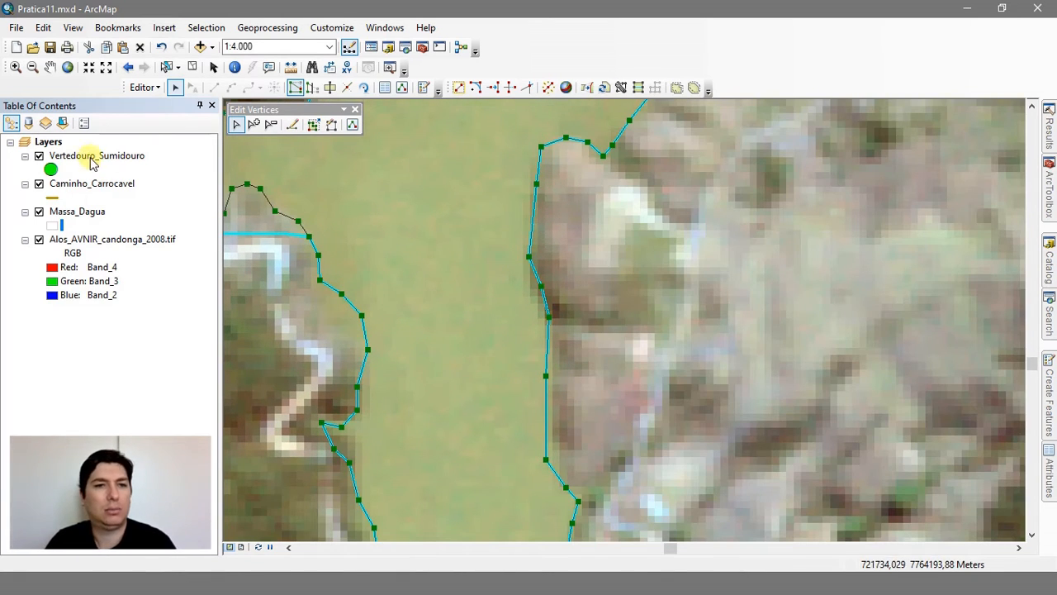
{"action": "left_click", "coordinate": [270, 127]}
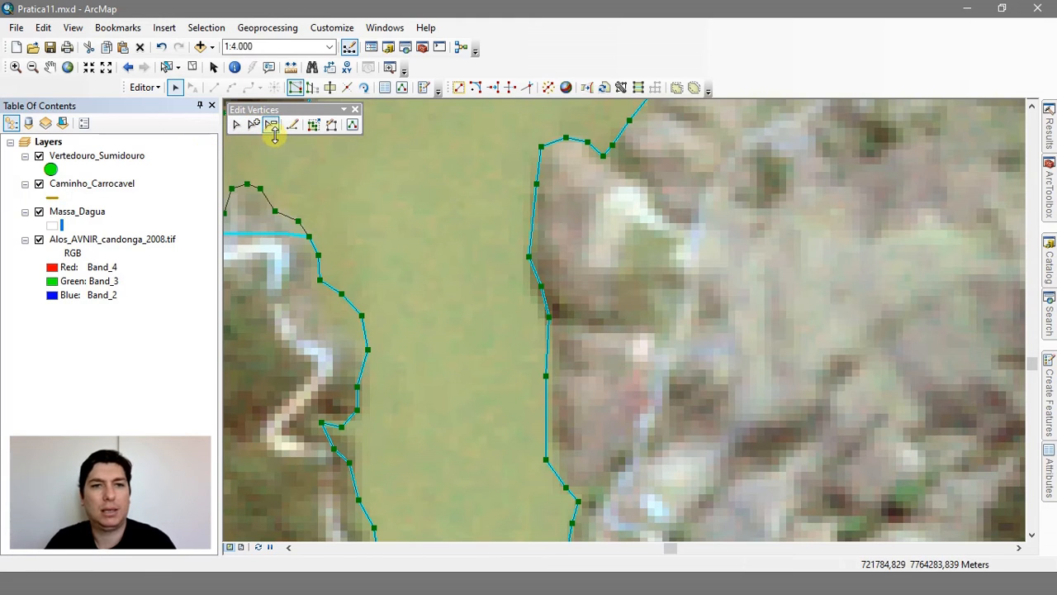
{"action": "left_click", "coordinate": [543, 290]}
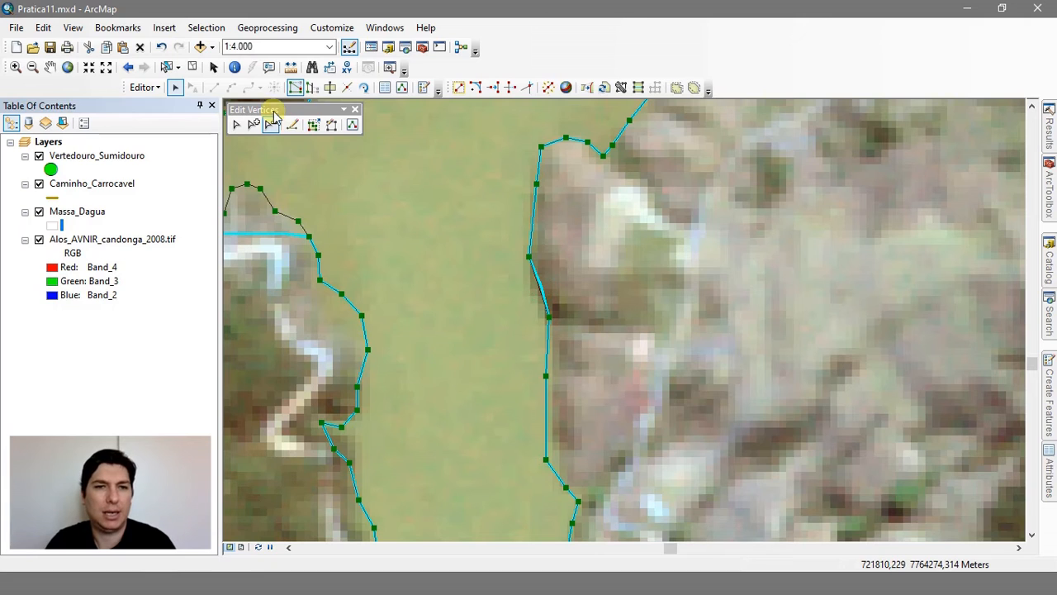
Step: List the polygon's vertex coordinates in Sketch Properties, flash vertex 0 and zoom to it on the map
{"action": "left_click", "coordinate": [317, 128]}
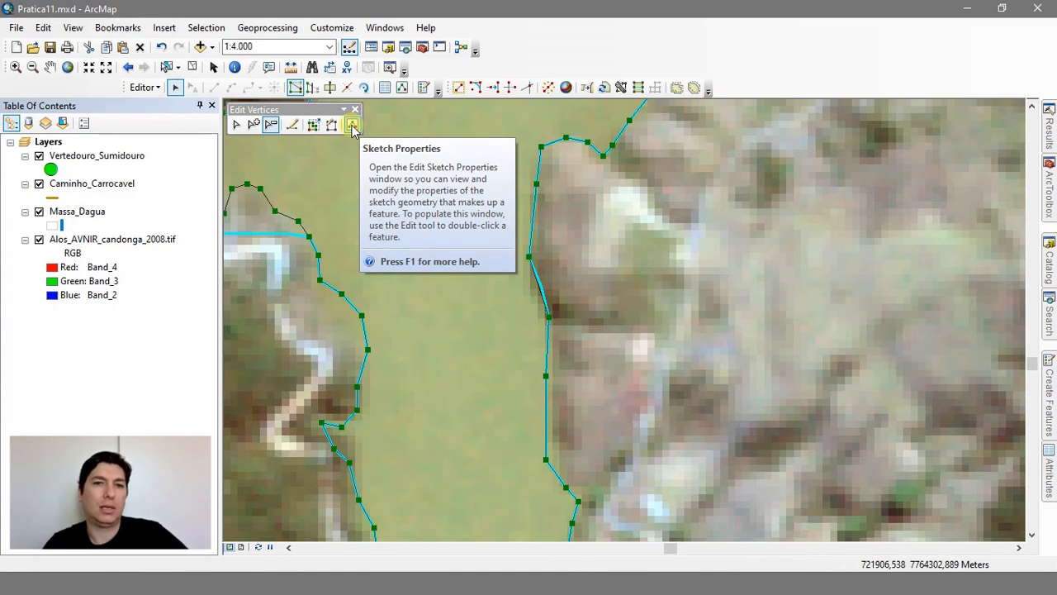
{"action": "left_click", "coordinate": [352, 126]}
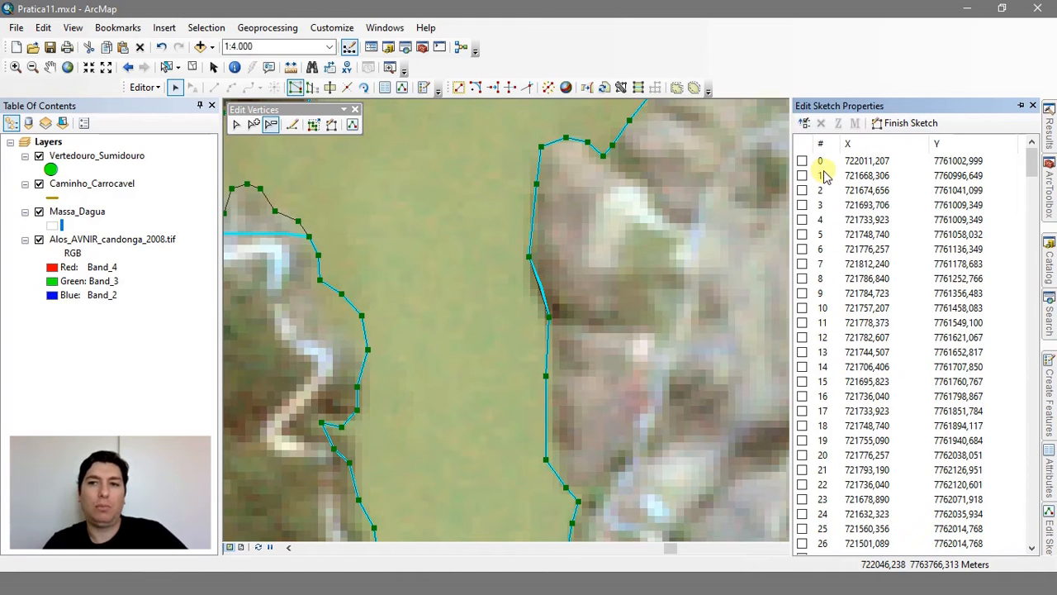
{"action": "left_click", "coordinate": [865, 165]}
{"action": "left_click", "coordinate": [865, 164]}
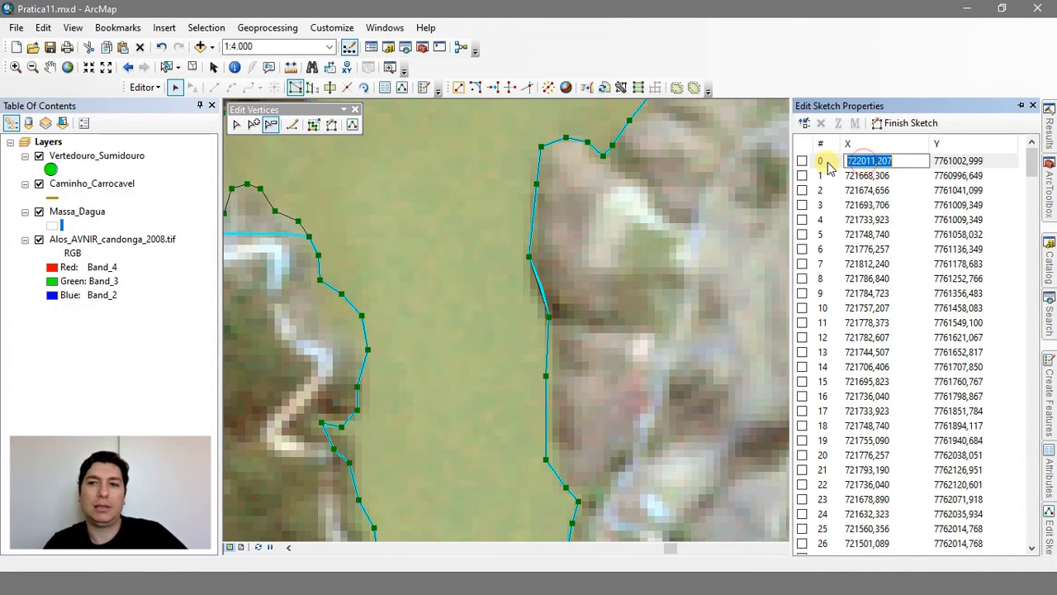
{"action": "left_click", "coordinate": [831, 161]}
{"action": "right_click", "coordinate": [831, 161]}
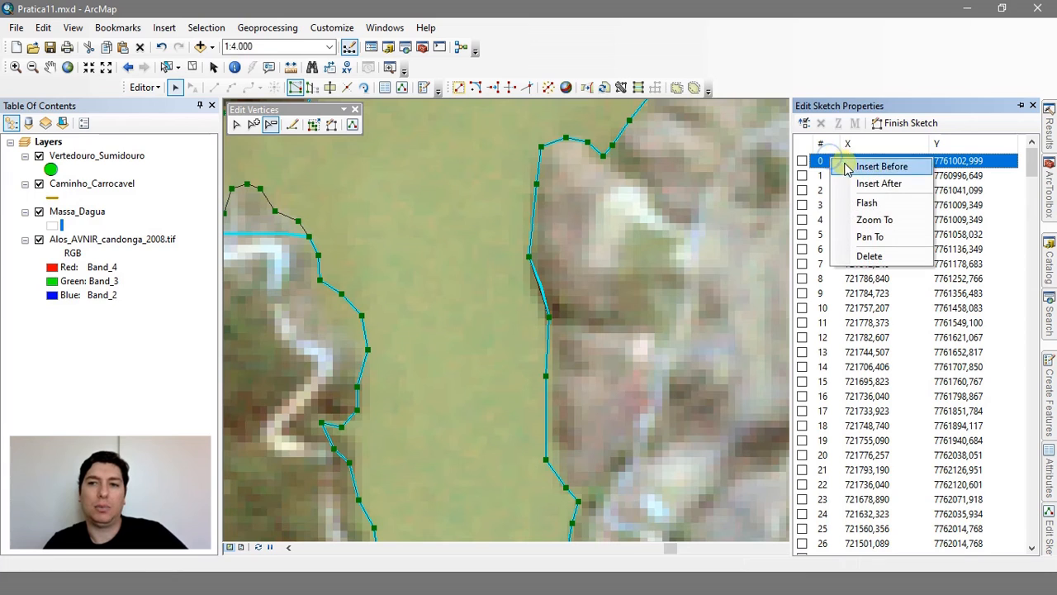
{"action": "left_click", "coordinate": [856, 205]}
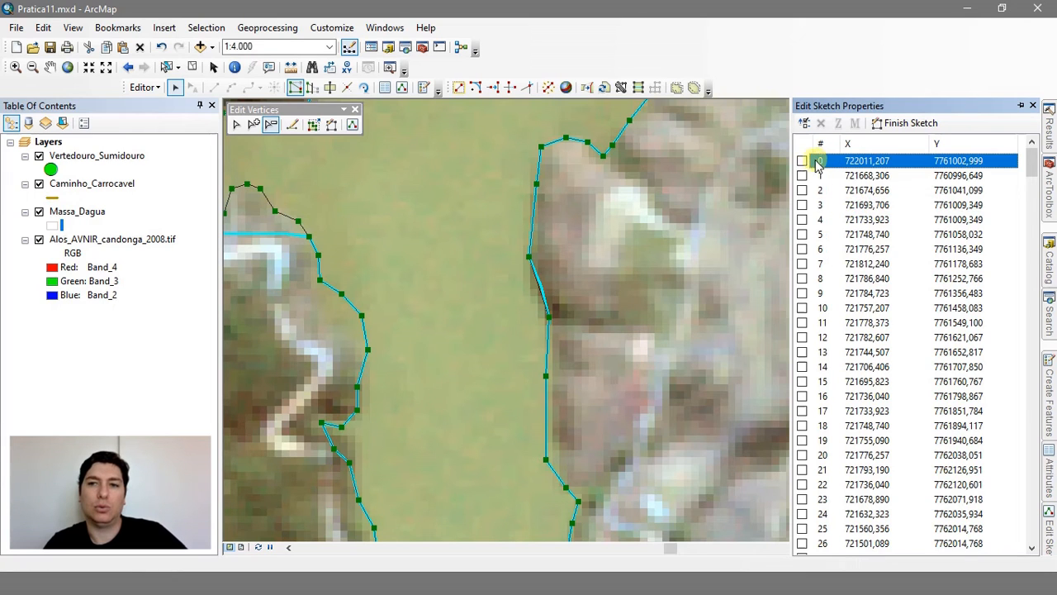
{"action": "right_click", "coordinate": [821, 161]}
{"action": "left_click", "coordinate": [863, 223]}
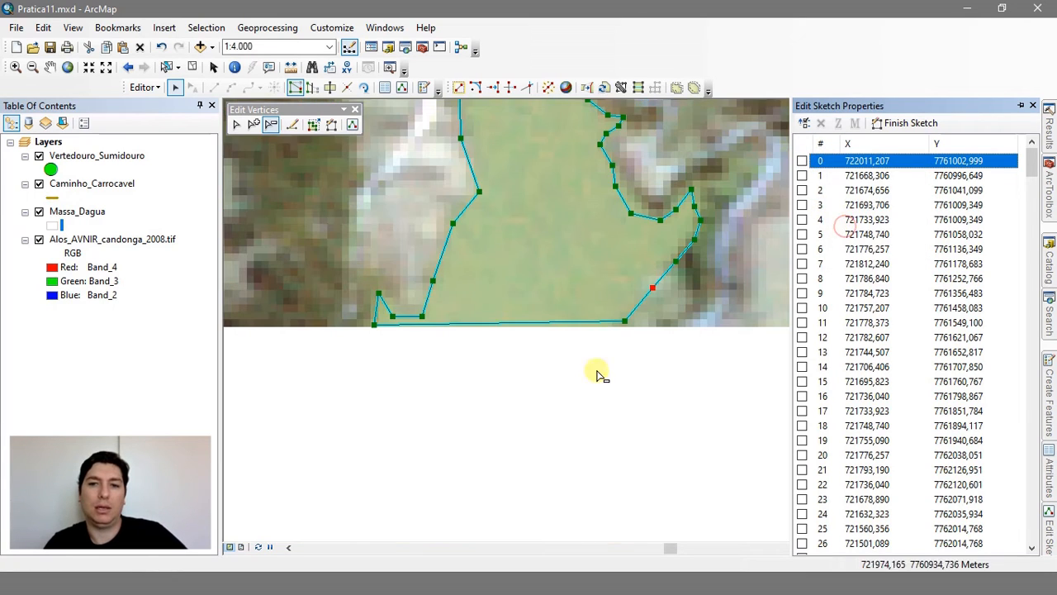
Step: Keep the editing windows pinned open with Create Features shown, and close the floating Edit Vertices tools
{"action": "left_click", "coordinate": [1022, 108]}
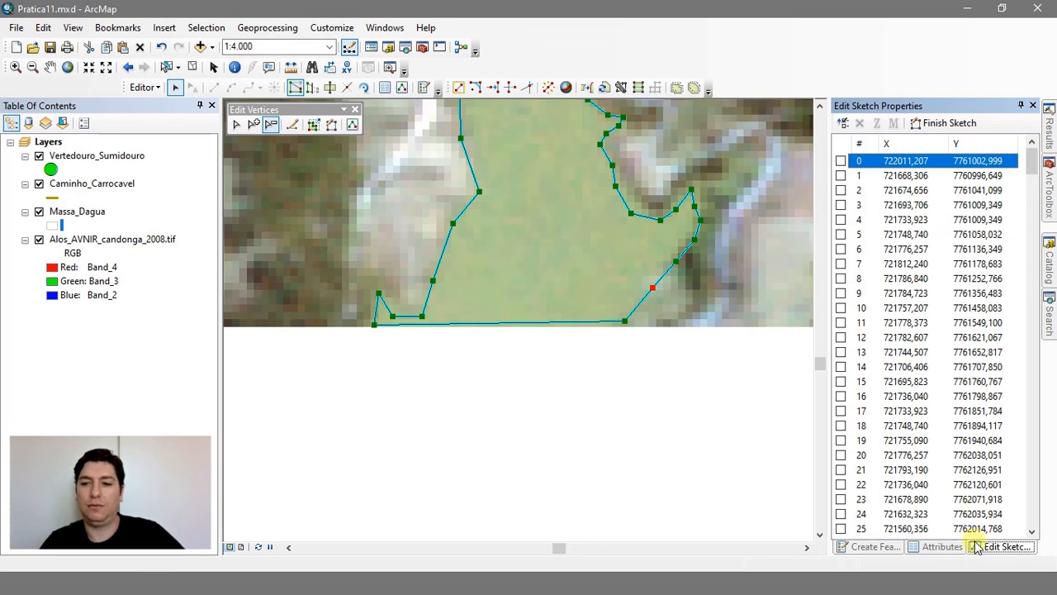
{"action": "left_click", "coordinate": [940, 546]}
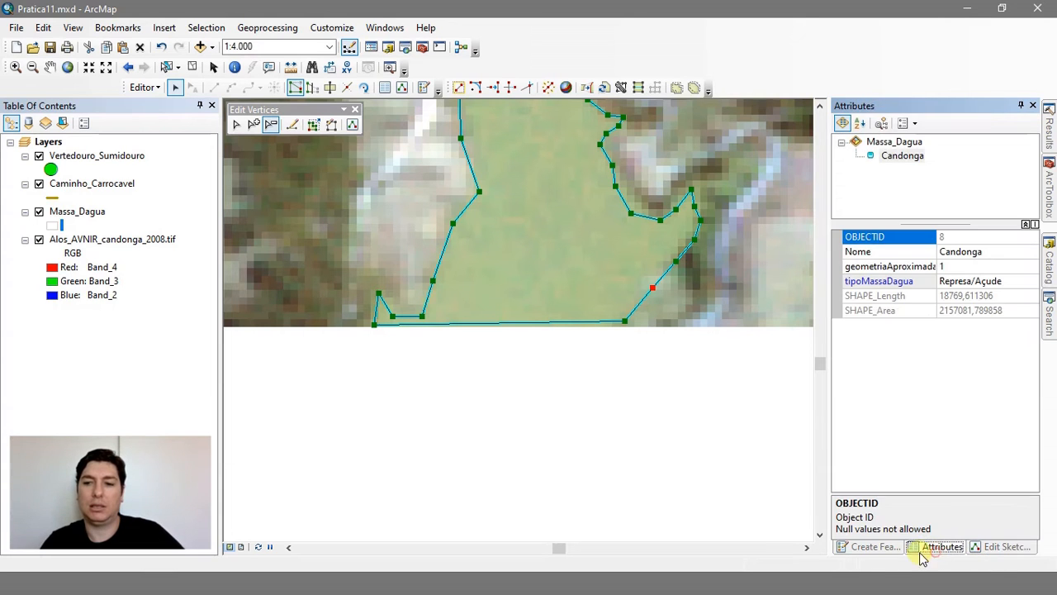
{"action": "left_click", "coordinate": [872, 547]}
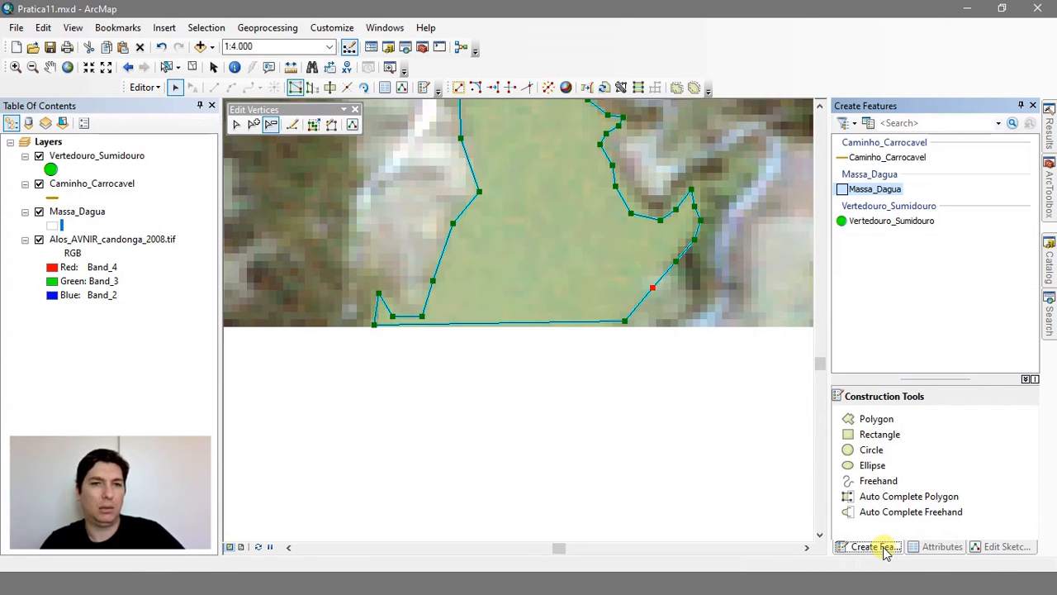
{"action": "left_click", "coordinate": [354, 110]}
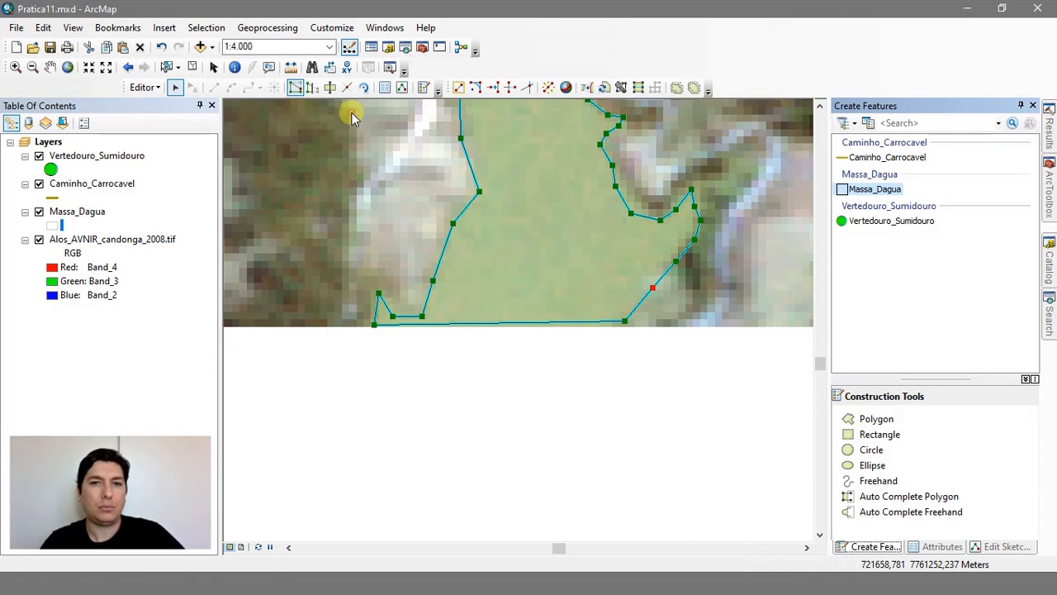
{"action": "left_click_drag", "start_coordinate": [435, 307], "coordinate": [389, 495]}
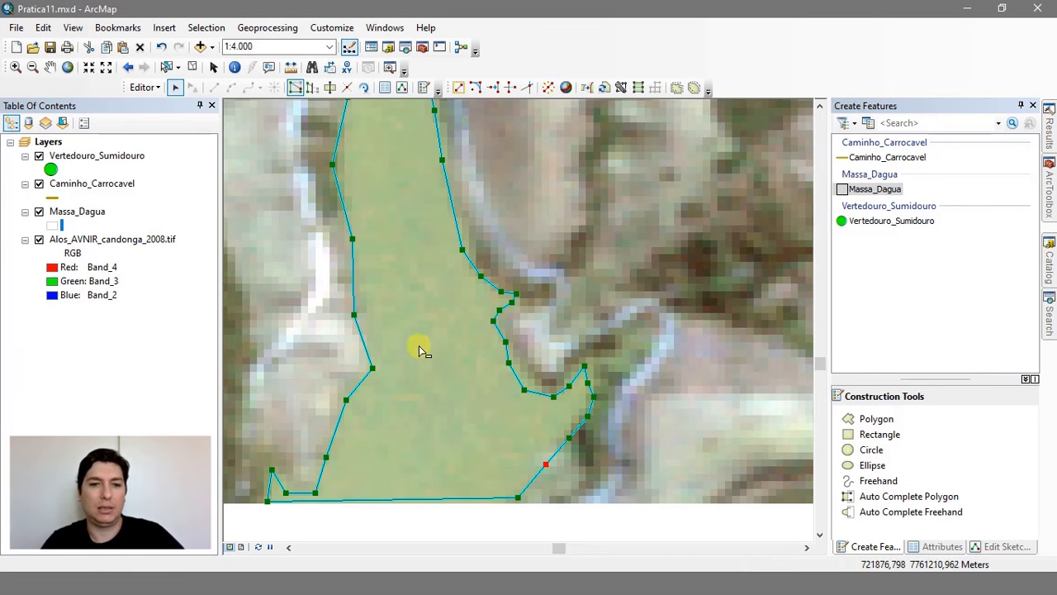
{"action": "left_click_drag", "start_coordinate": [407, 345], "coordinate": [586, 569]}
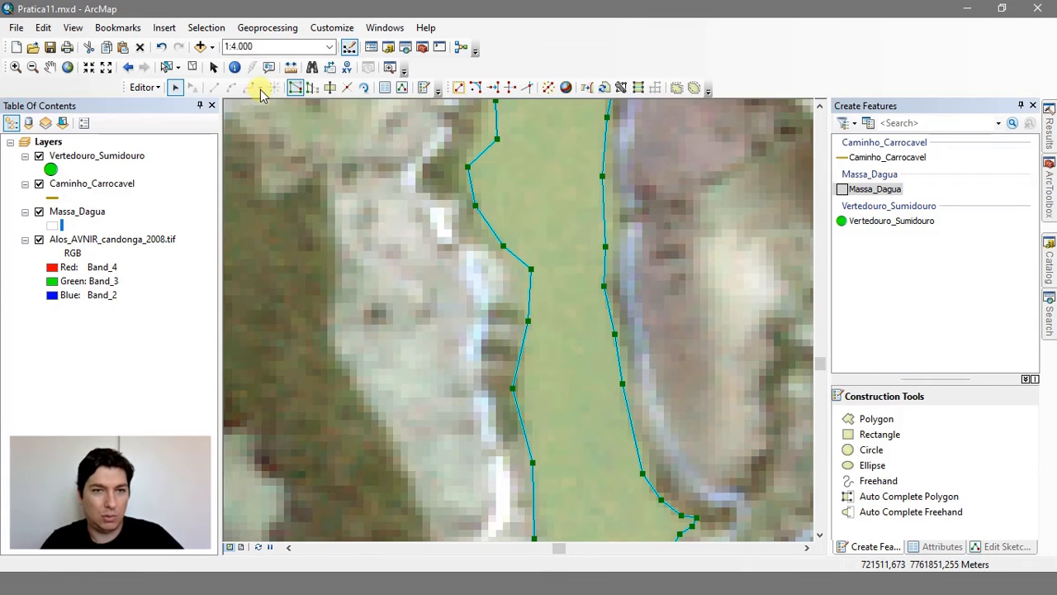
{"action": "left_click", "coordinate": [175, 88]}
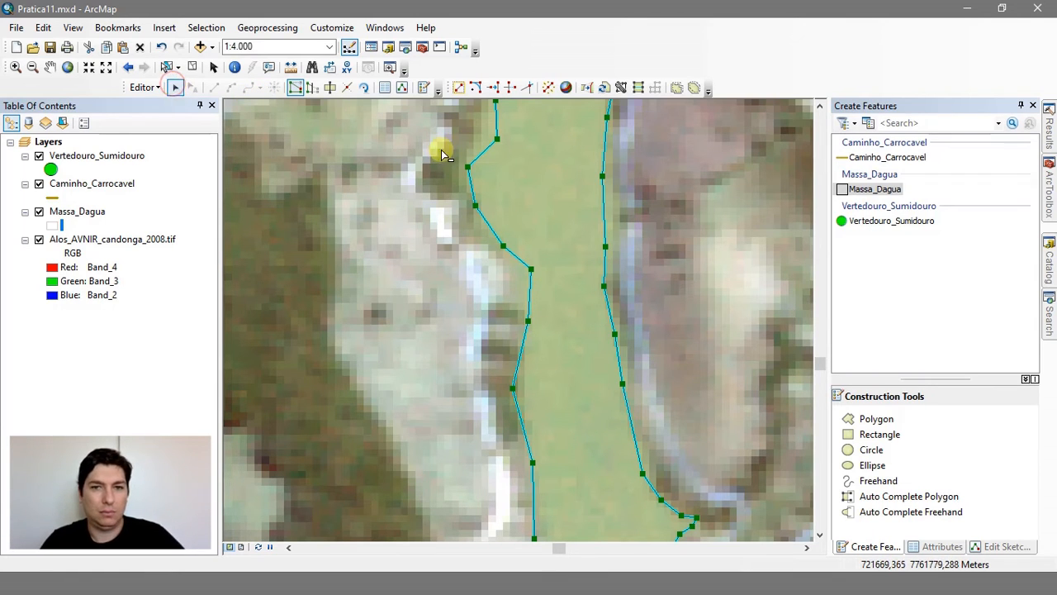
{"action": "double_click", "coordinate": [476, 209]}
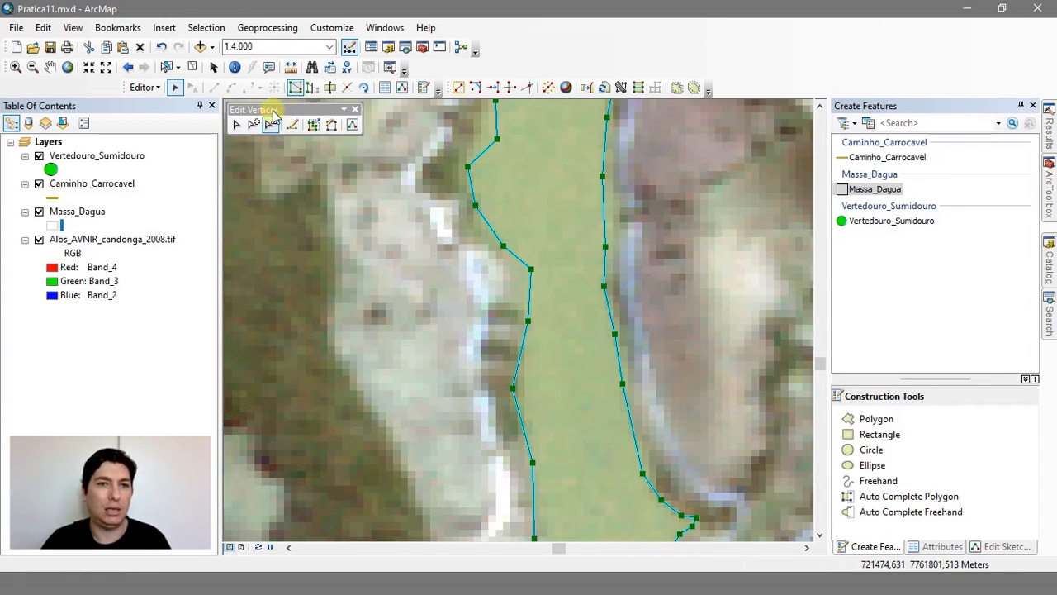
{"action": "left_click", "coordinate": [355, 110]}
{"action": "left_click", "coordinate": [144, 88]}
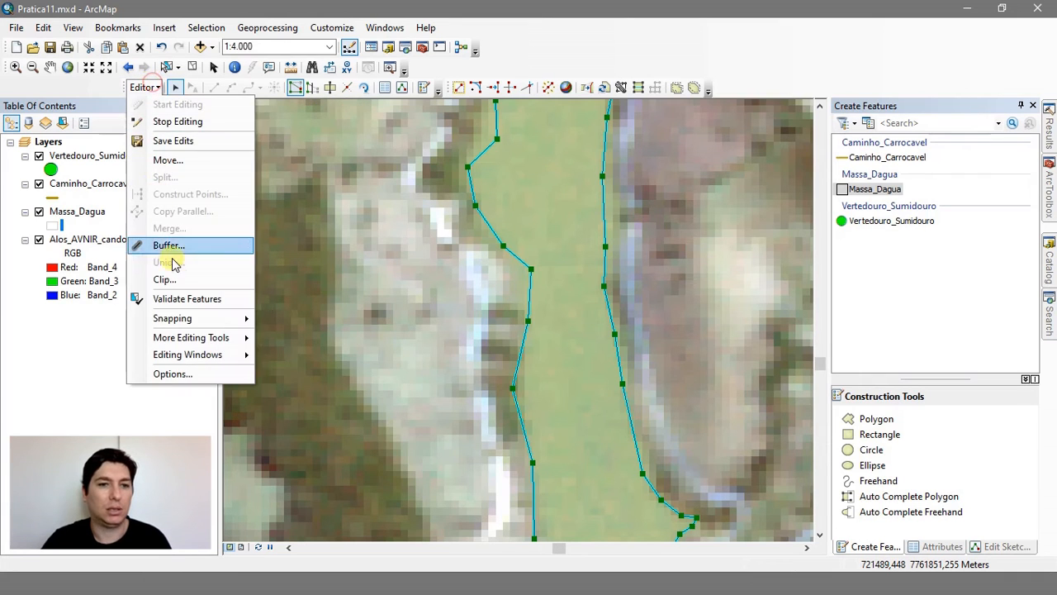
{"action": "mouse_move", "coordinate": [197, 355]}
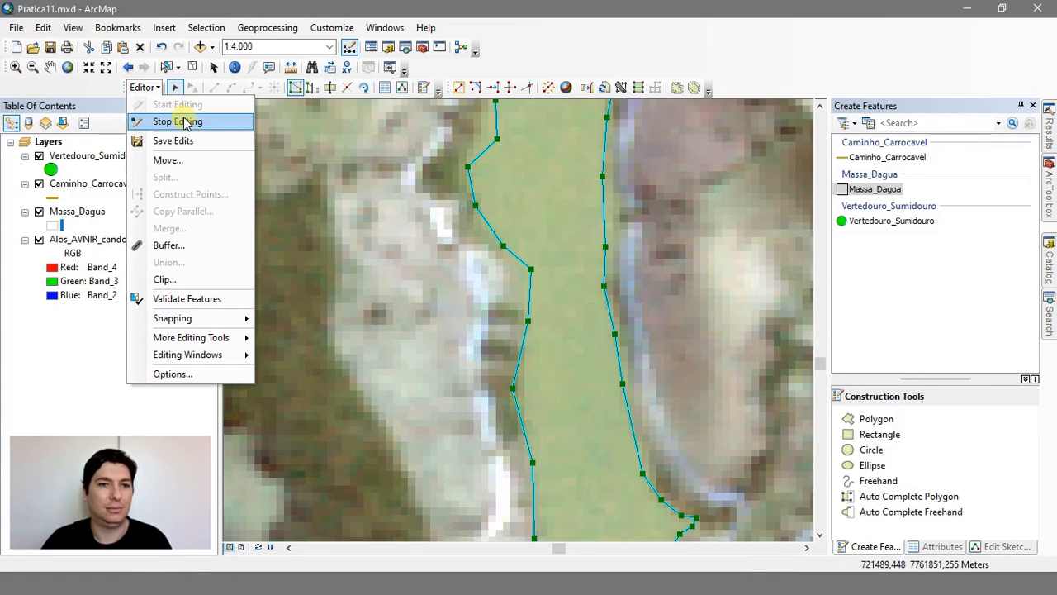
{"action": "left_click", "coordinate": [175, 88]}
{"action": "left_click", "coordinate": [157, 88]}
{"action": "left_click", "coordinate": [163, 88]}
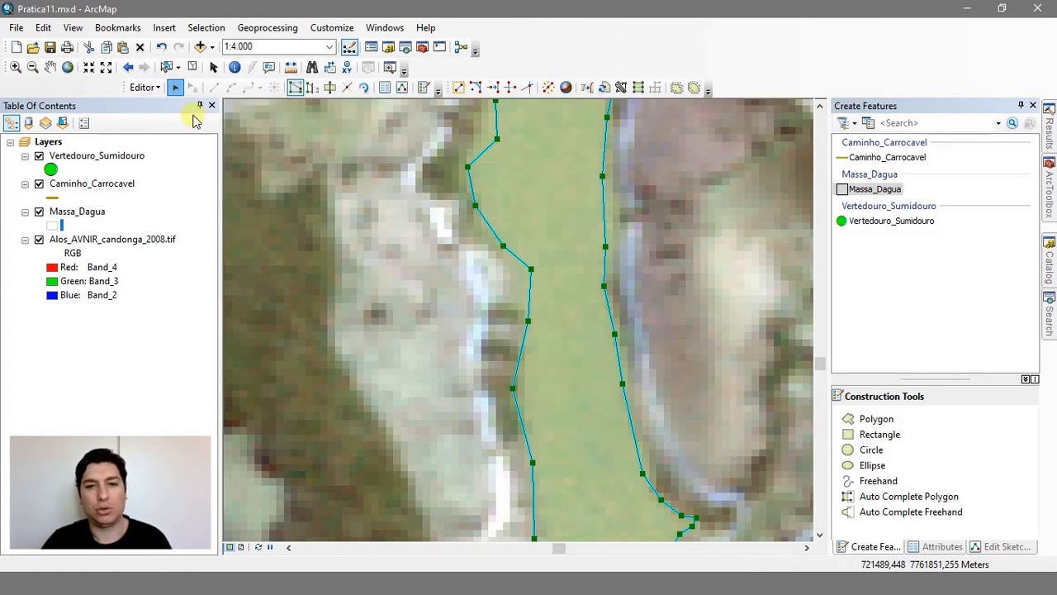
{"action": "left_click", "coordinate": [149, 87]}
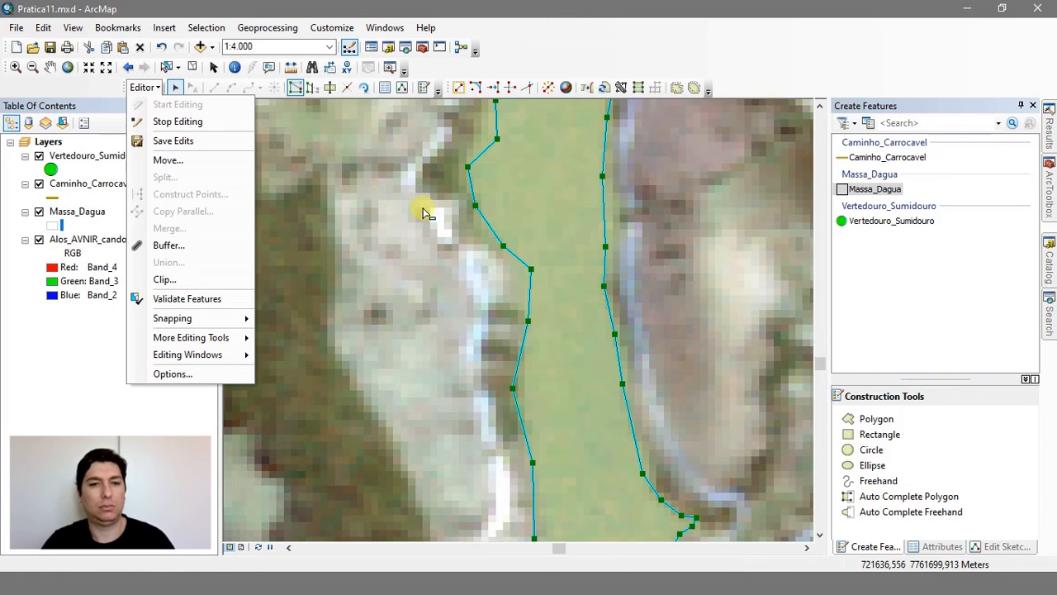
{"action": "left_click", "coordinate": [424, 88]}
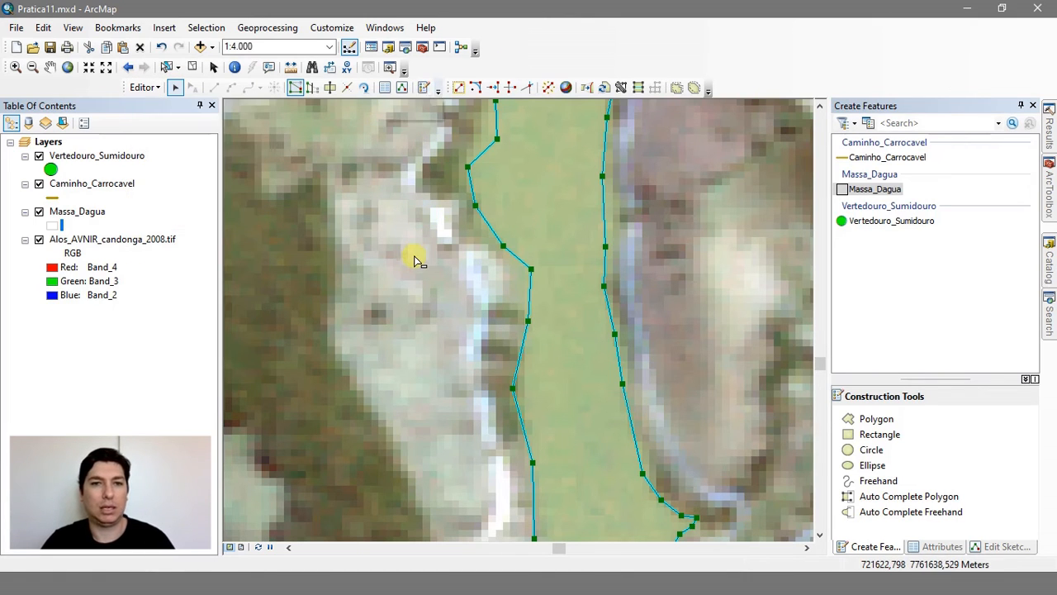
{"action": "key", "text": "Down"}
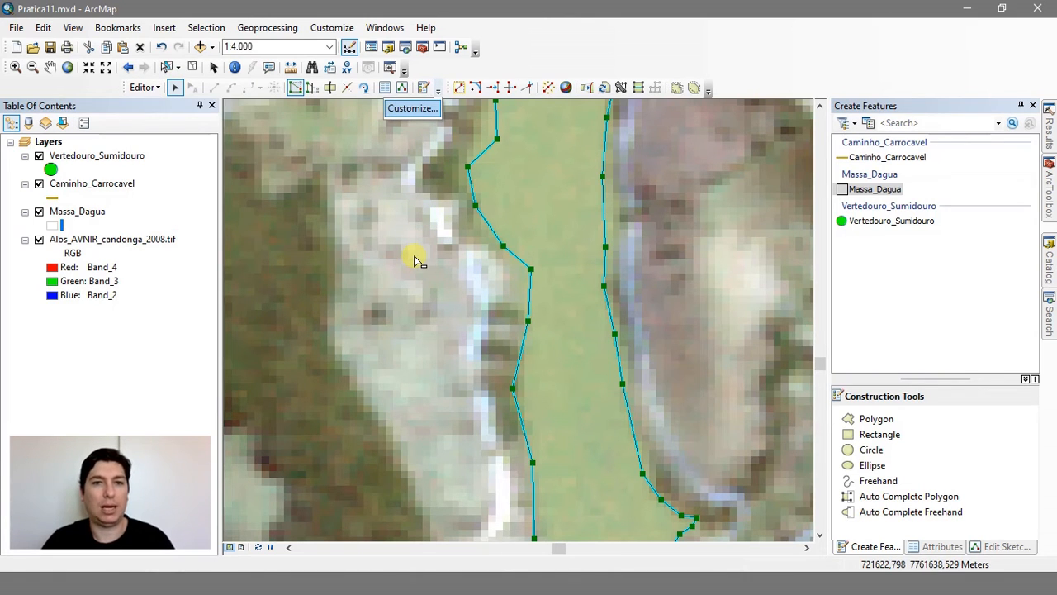
Step: Move two protruding vertices on the southern channel's west shore outward to the waterline and finish the sketch
{"action": "left_click", "coordinate": [534, 34]}
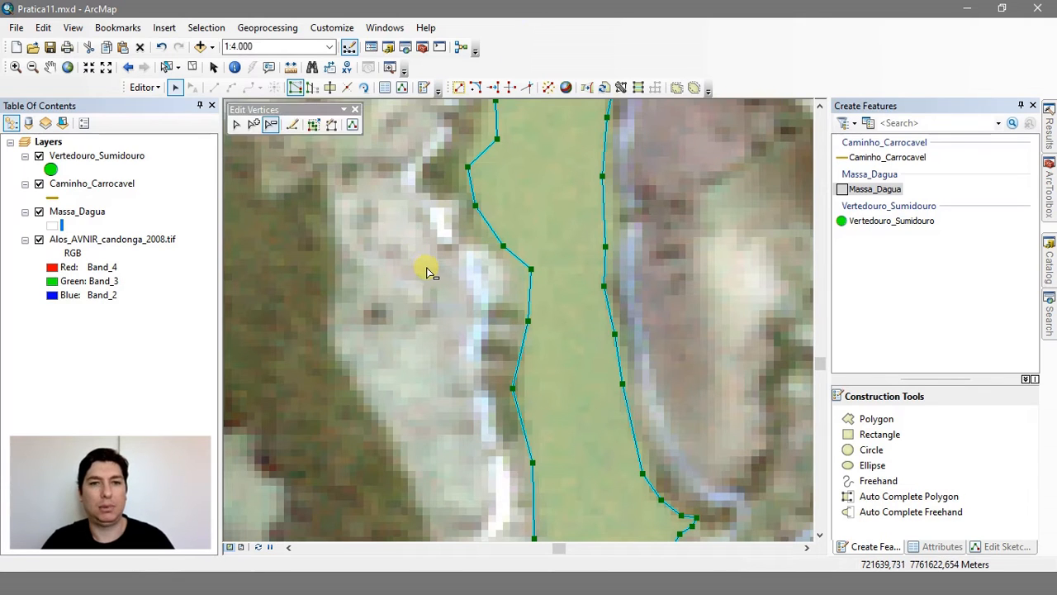
{"action": "left_click", "coordinate": [268, 128]}
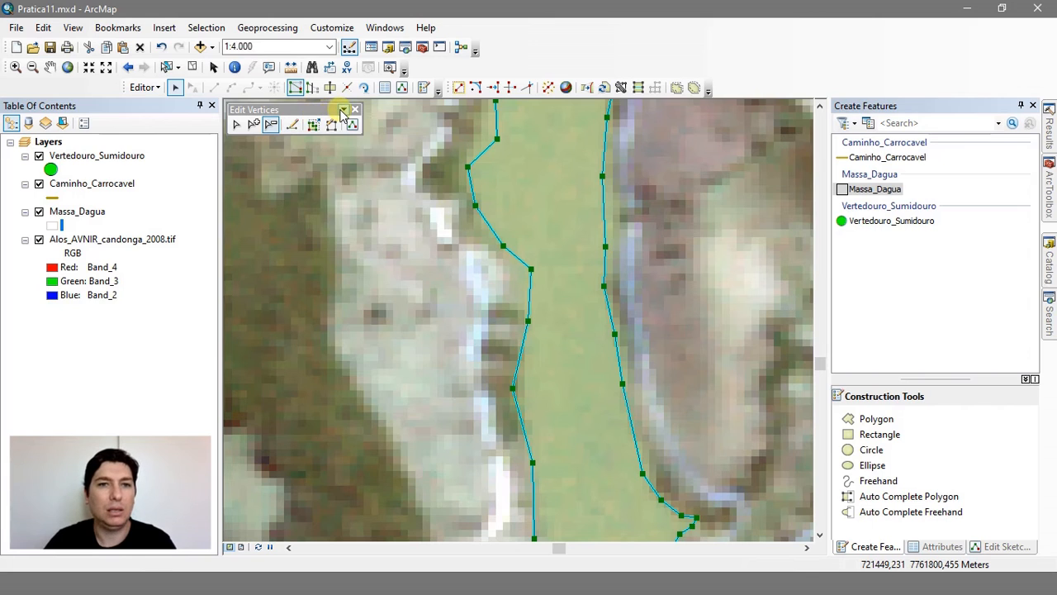
{"action": "left_click", "coordinate": [235, 126]}
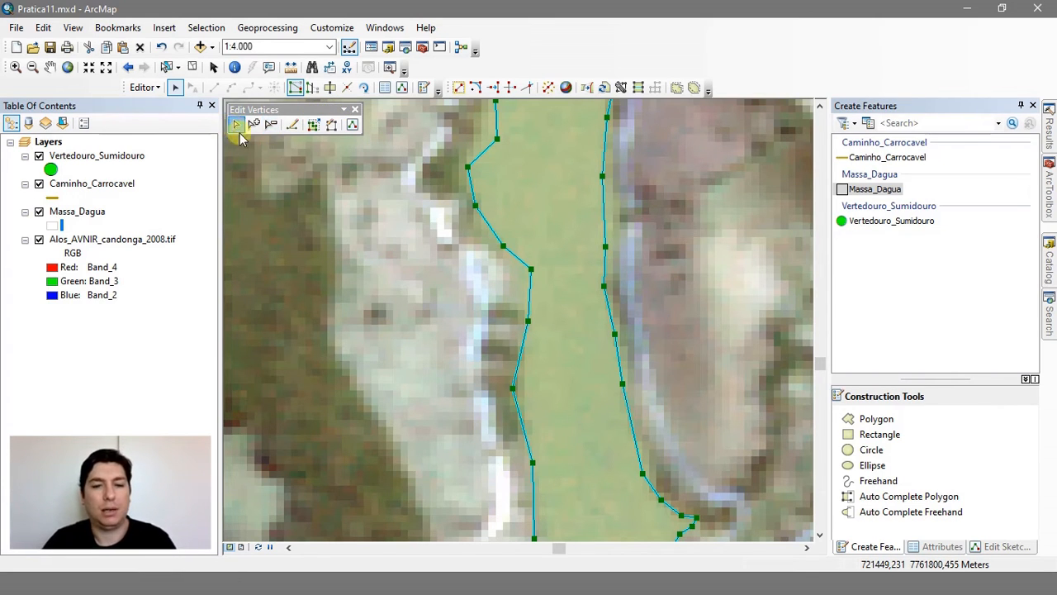
{"action": "left_click_drag", "start_coordinate": [533, 268], "coordinate": [521, 273]}
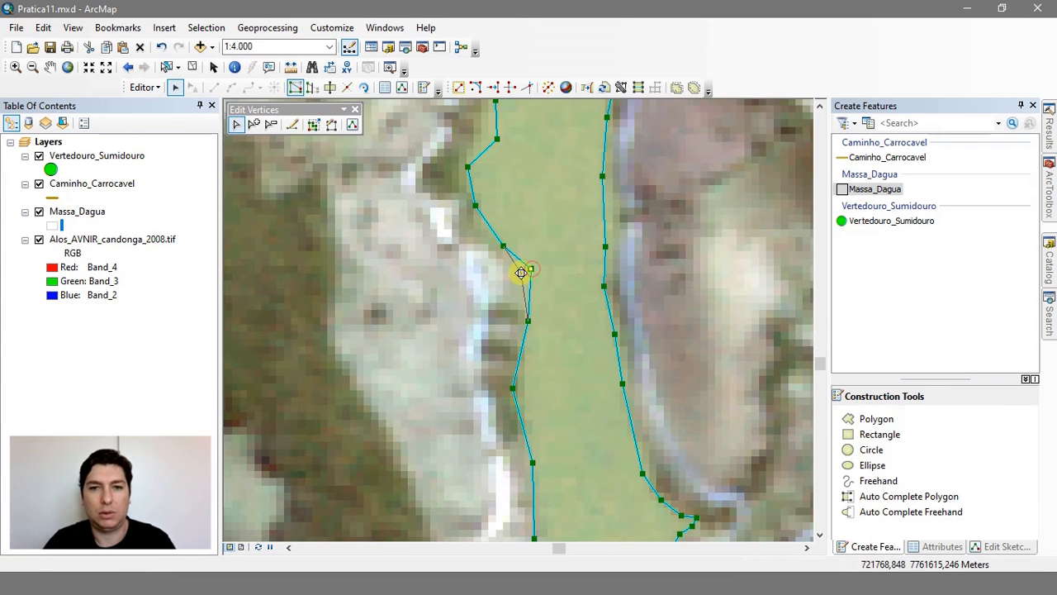
{"action": "key", "text": "c"}
{"action": "mouse_move", "coordinate": [529, 152]}
{"action": "left_mouse_down"}
{"action": "mouse_move", "coordinate": [523, 372]}
{"action": "mouse_move", "coordinate": [482, 355]}
{"action": "left_mouse_up"}
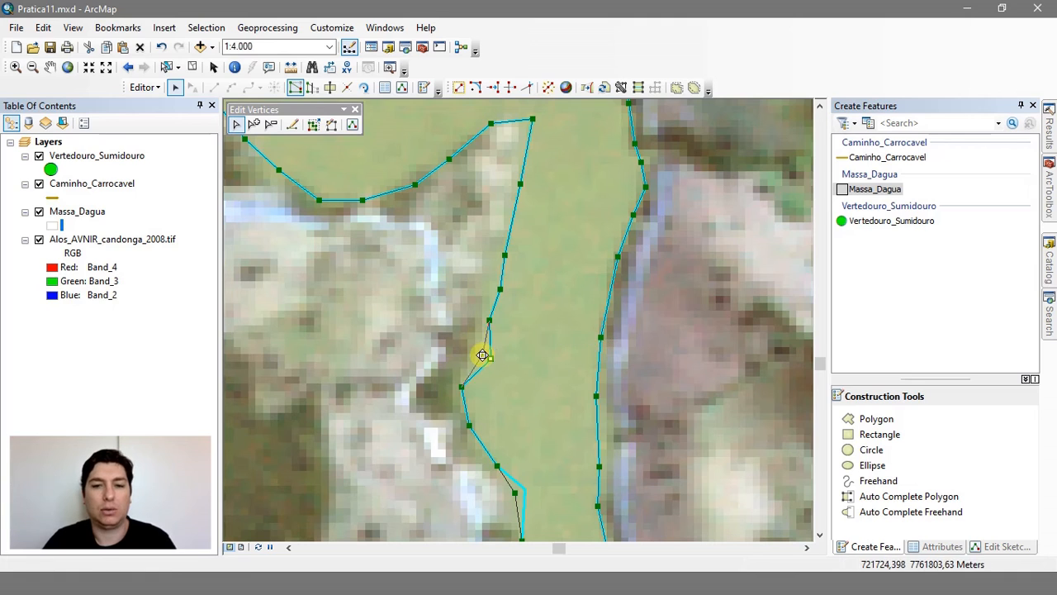
{"action": "left_click", "coordinate": [350, 124]}
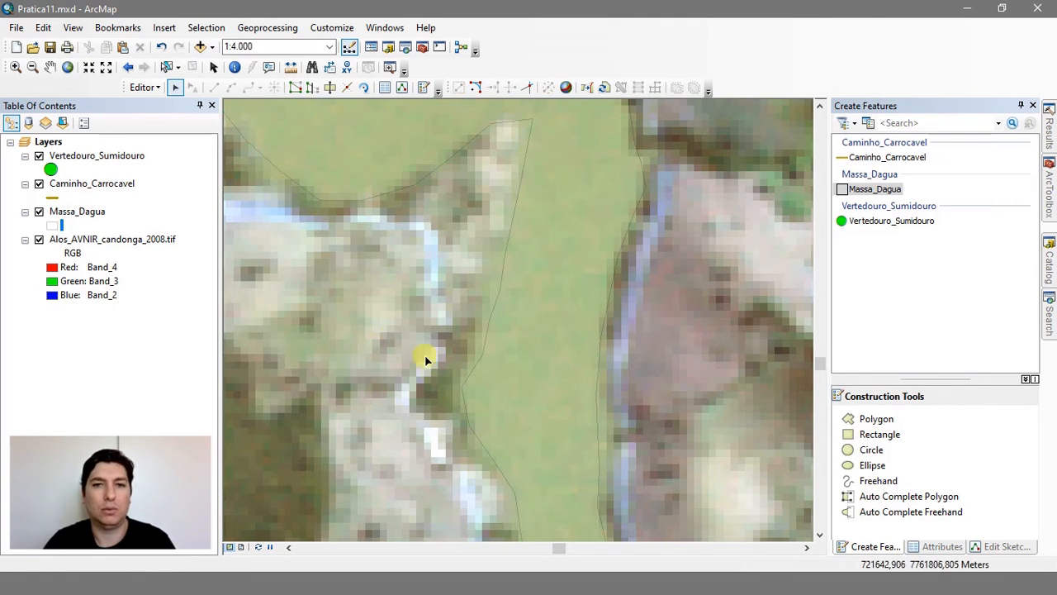
Step: Apply the Lake fill symbol to the Massa_Dagua layer
{"action": "left_click", "coordinate": [51, 225]}
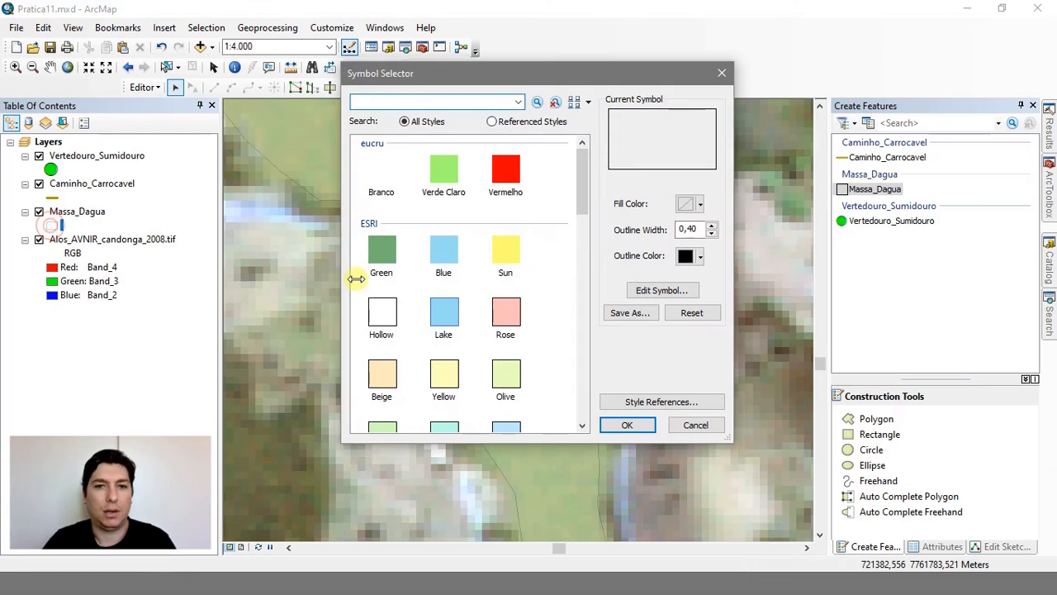
{"action": "double_click", "coordinate": [444, 312]}
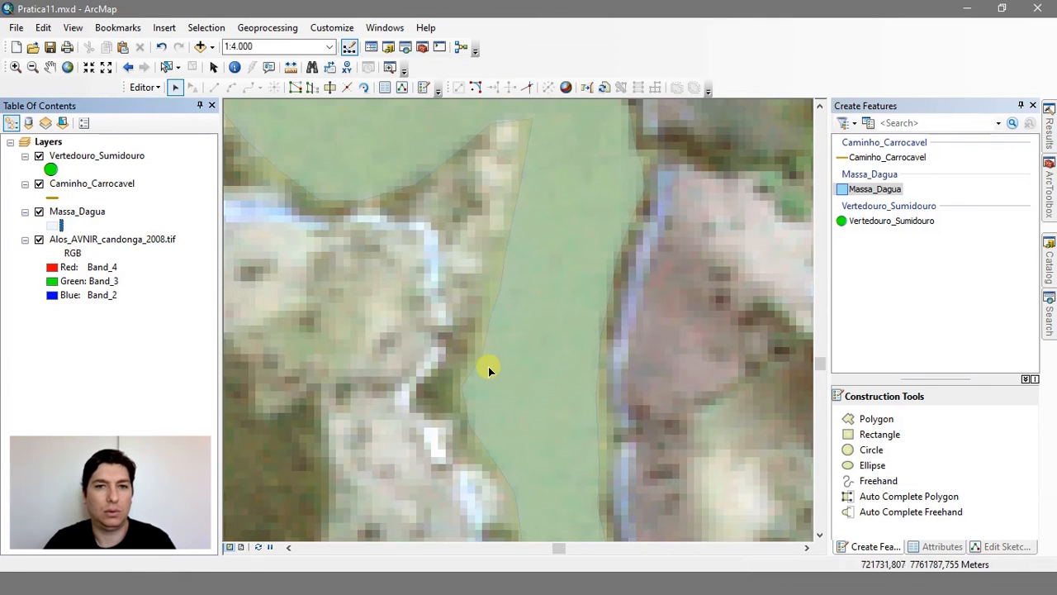
{"action": "scroll", "coordinate": [490, 370], "scroll_direction": "up", "scroll_amount": 3}
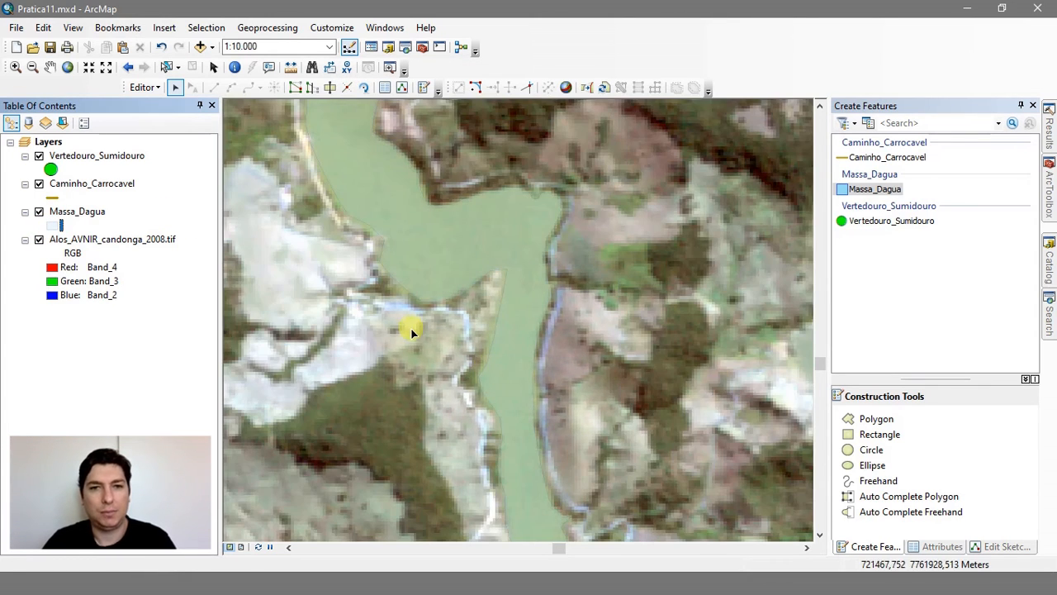
{"action": "left_click_drag", "start_coordinate": [413, 332], "coordinate": [439, 529]}
{"action": "left_click_drag", "start_coordinate": [415, 349], "coordinate": [439, 434]}
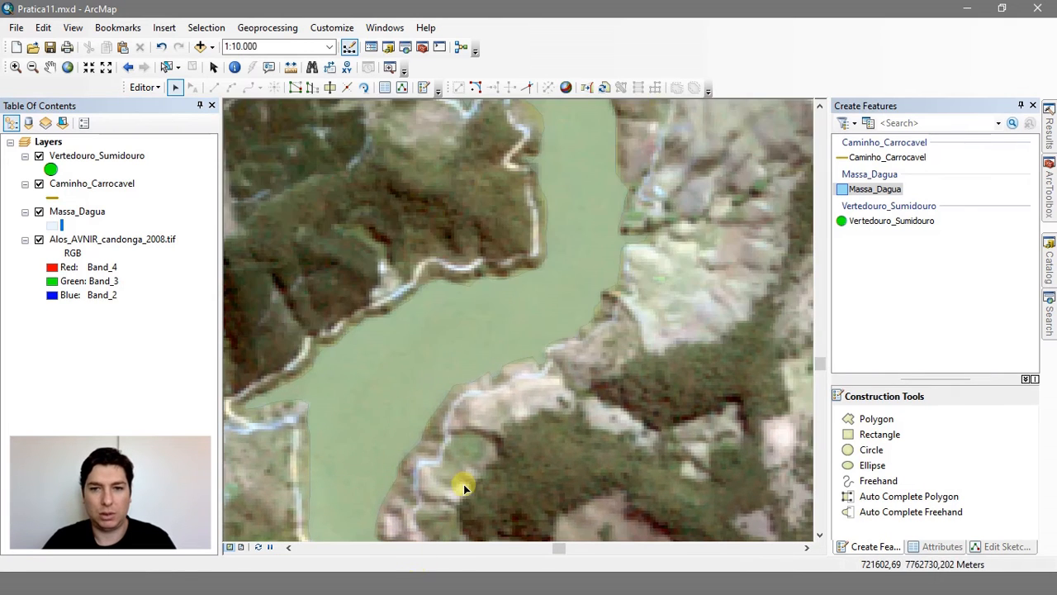
{"action": "scroll", "coordinate": [501, 392], "scroll_direction": "up", "scroll_amount": 3}
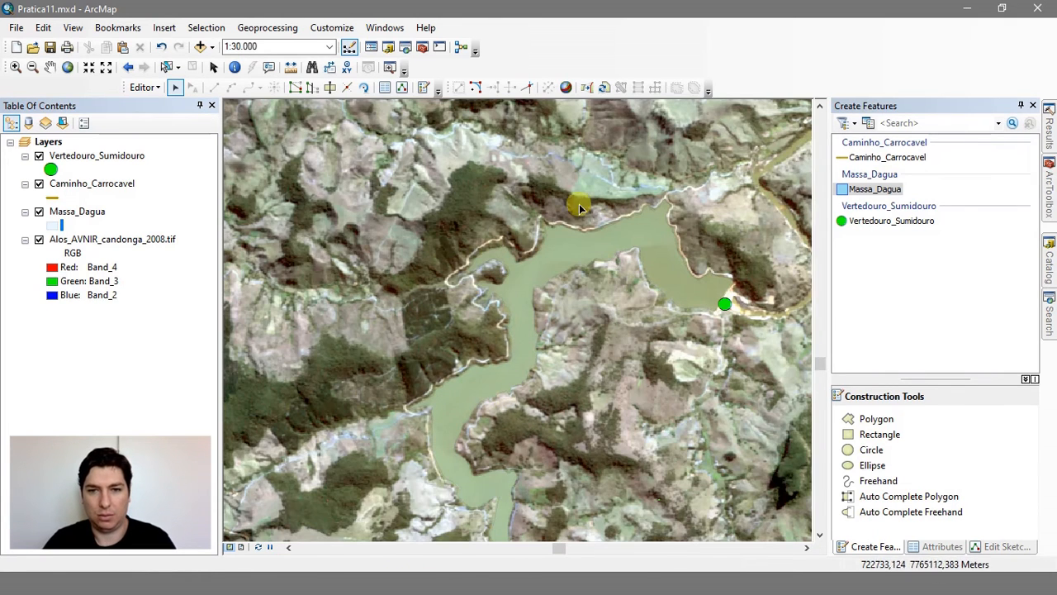
{"action": "left_click_drag", "start_coordinate": [468, 388], "coordinate": [470, 279]}
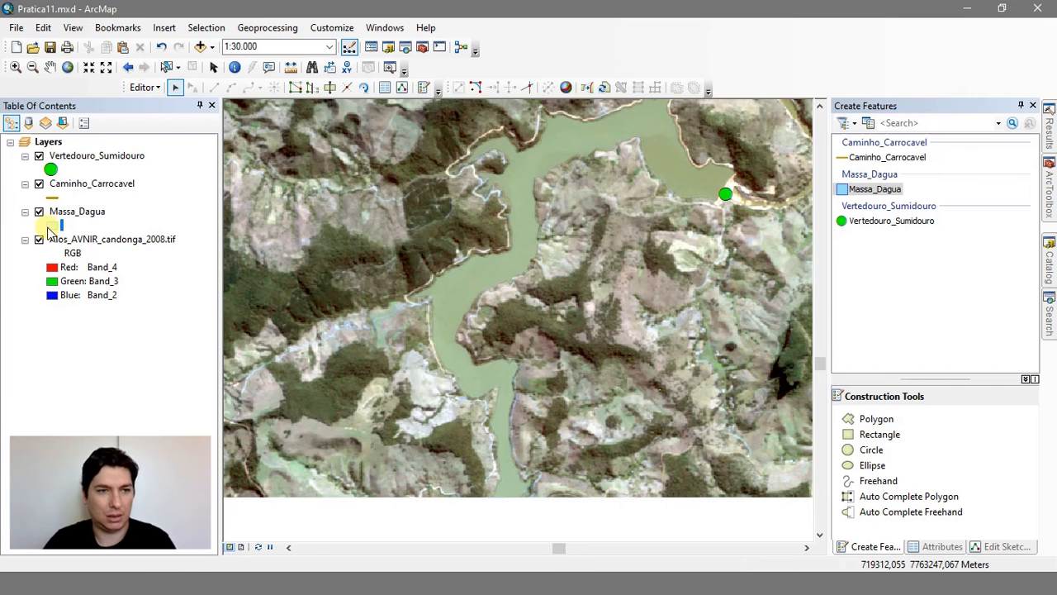
Step: Set the Massa_Dagua layer's transparency to 45% in its display properties
{"action": "left_click", "coordinate": [58, 224]}
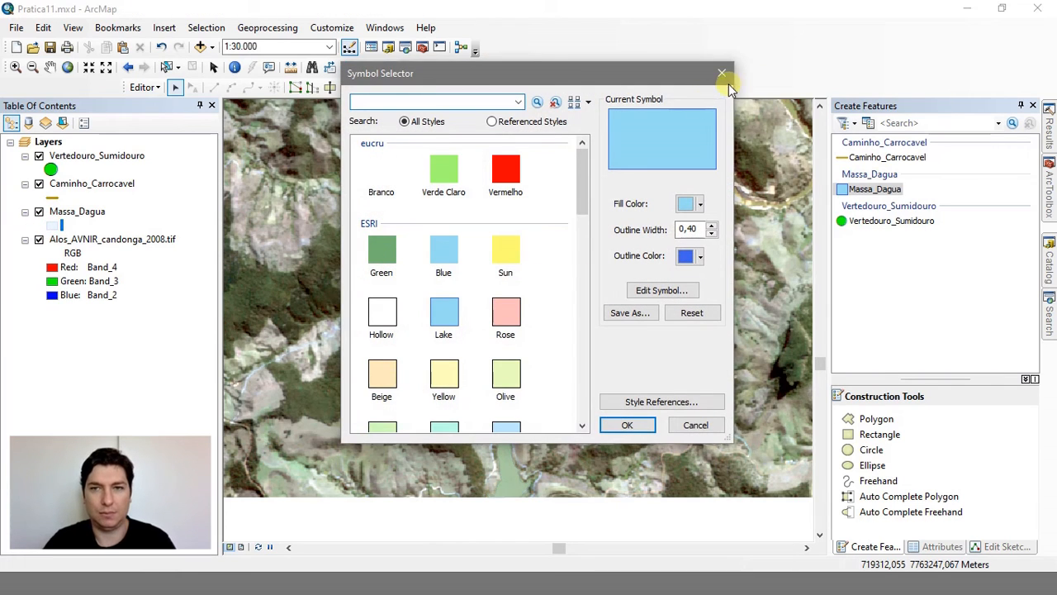
{"action": "left_click", "coordinate": [723, 74]}
{"action": "left_click", "coordinate": [97, 209]}
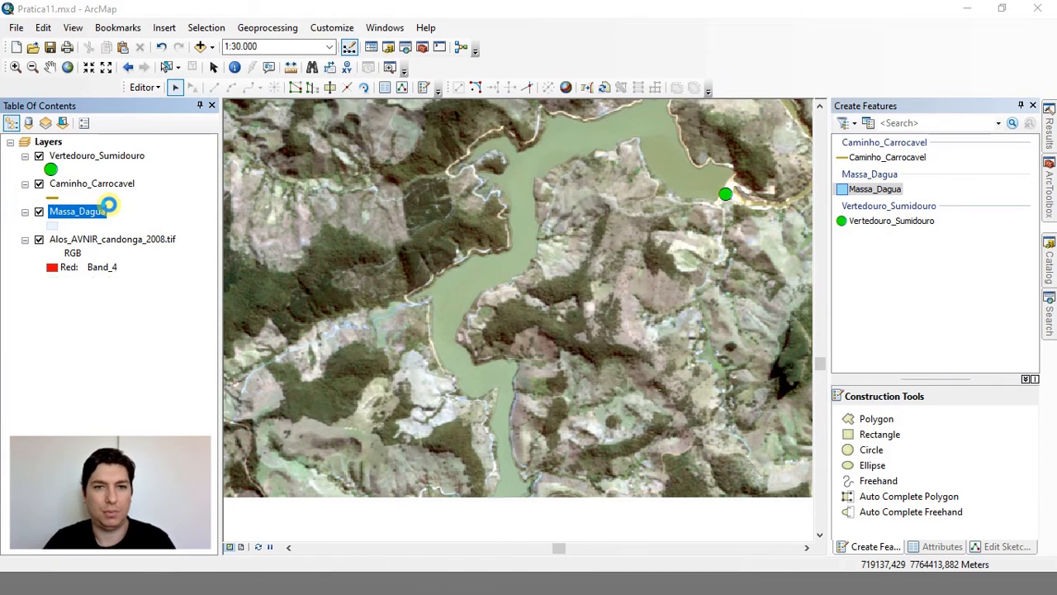
{"action": "double_click", "coordinate": [103, 208]}
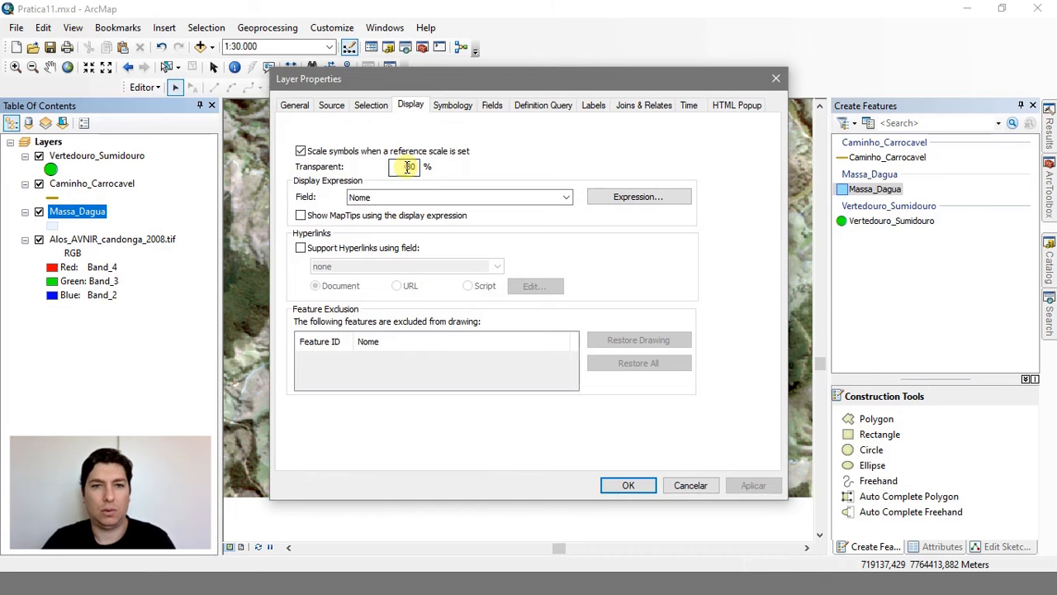
{"action": "type", "text": "45"}
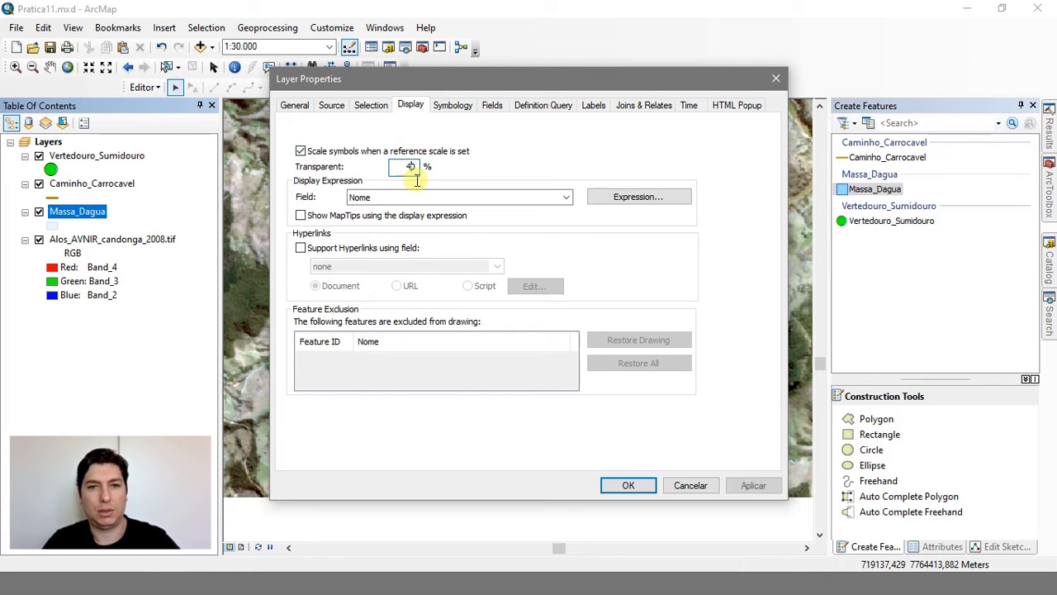
{"action": "left_click", "coordinate": [626, 485]}
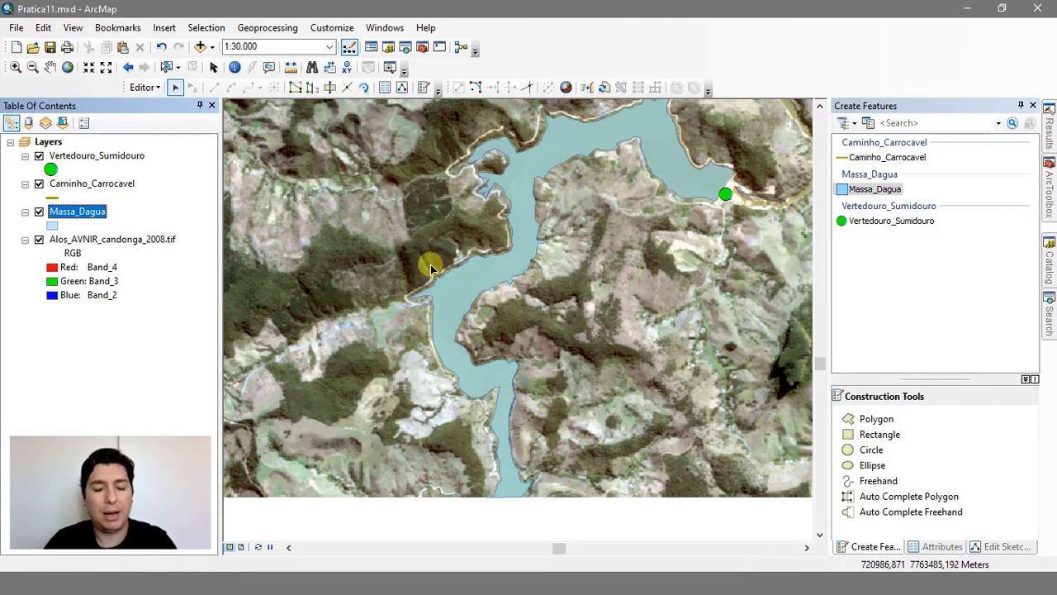
Step: Cut the Massa_Dagua reservoir polygon with a zigzag line across the bend where the eastern arm meets the southern channel
{"action": "scroll", "coordinate": [444, 286], "scroll_direction": "up", "scroll_amount": 3}
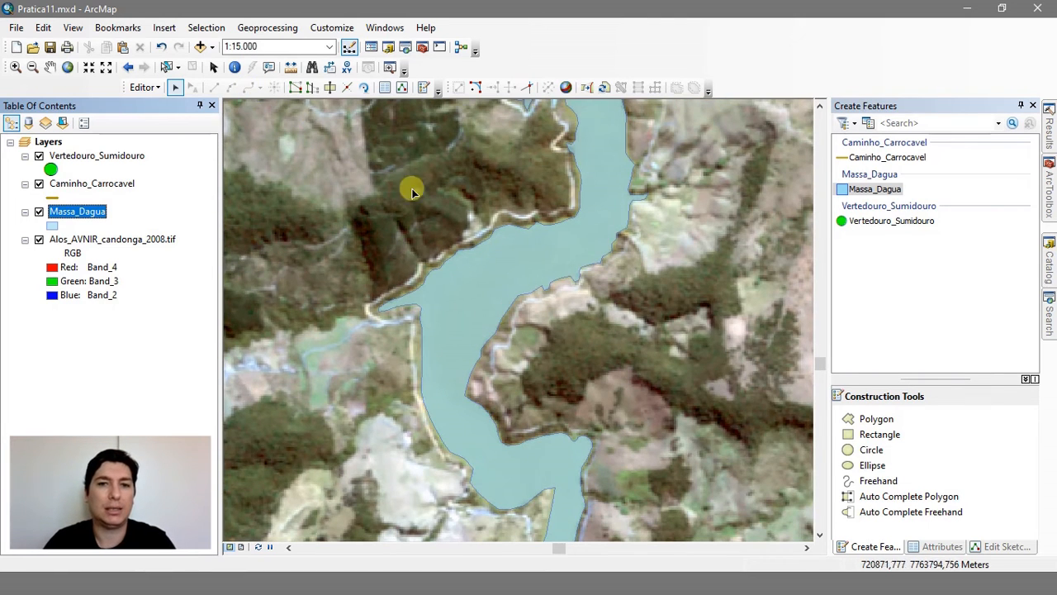
{"action": "left_click_drag", "start_coordinate": [617, 313], "coordinate": [493, 442]}
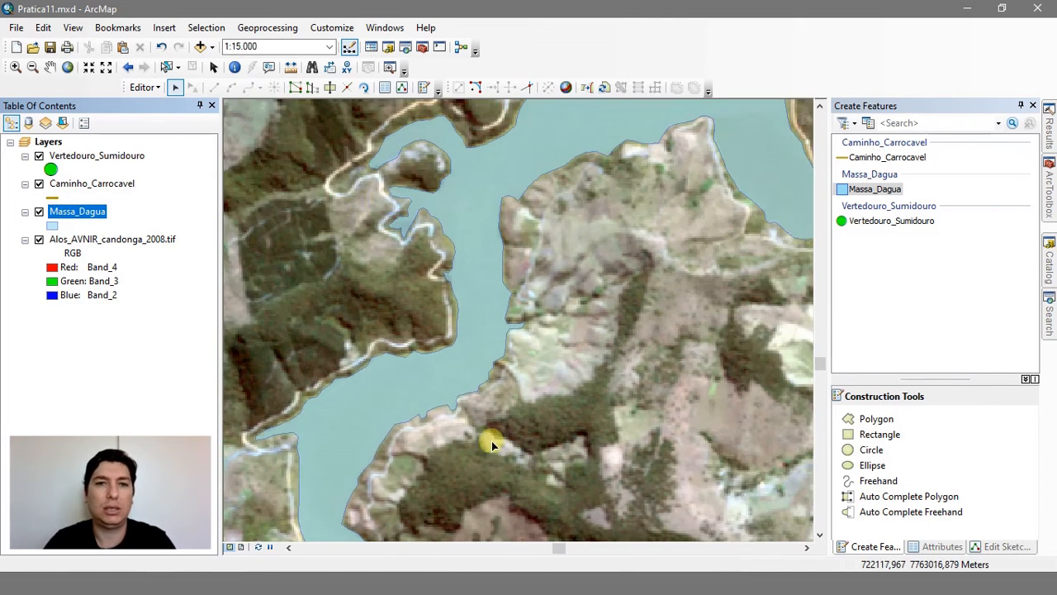
{"action": "left_click", "coordinate": [502, 191]}
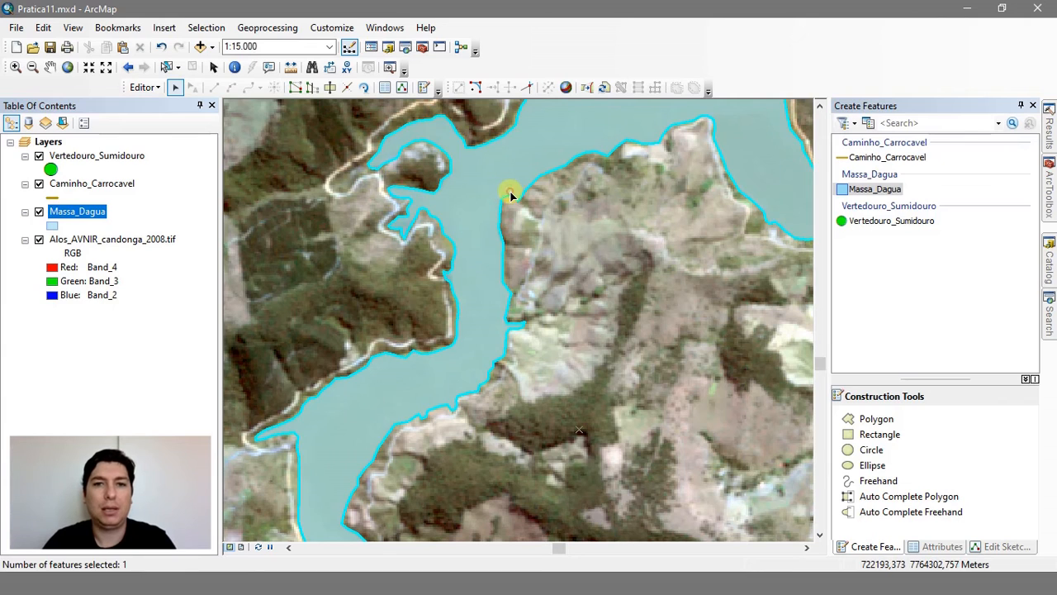
{"action": "left_click", "coordinate": [330, 87]}
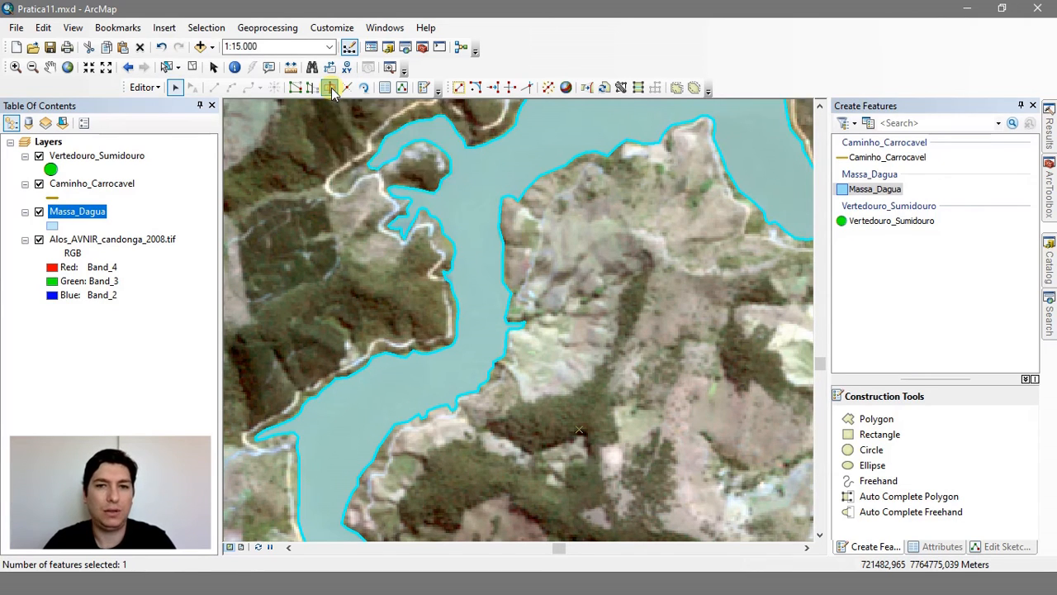
{"action": "left_click", "coordinate": [544, 221]}
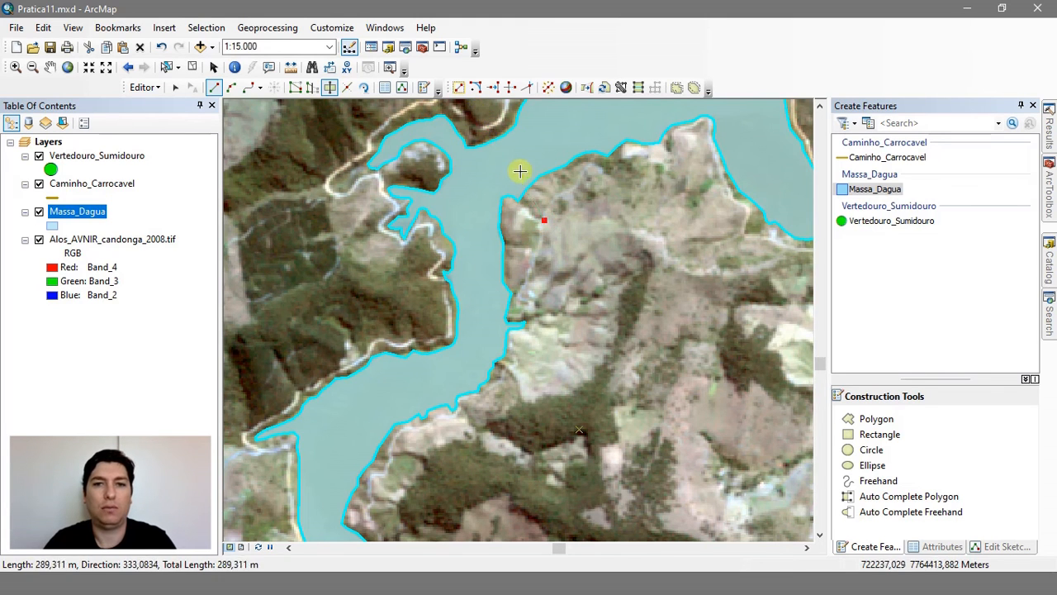
{"action": "scroll", "coordinate": [495, 137], "scroll_direction": "down", "scroll_amount": 1}
{"action": "scroll", "coordinate": [432, 281], "scroll_direction": "up", "scroll_amount": 1}
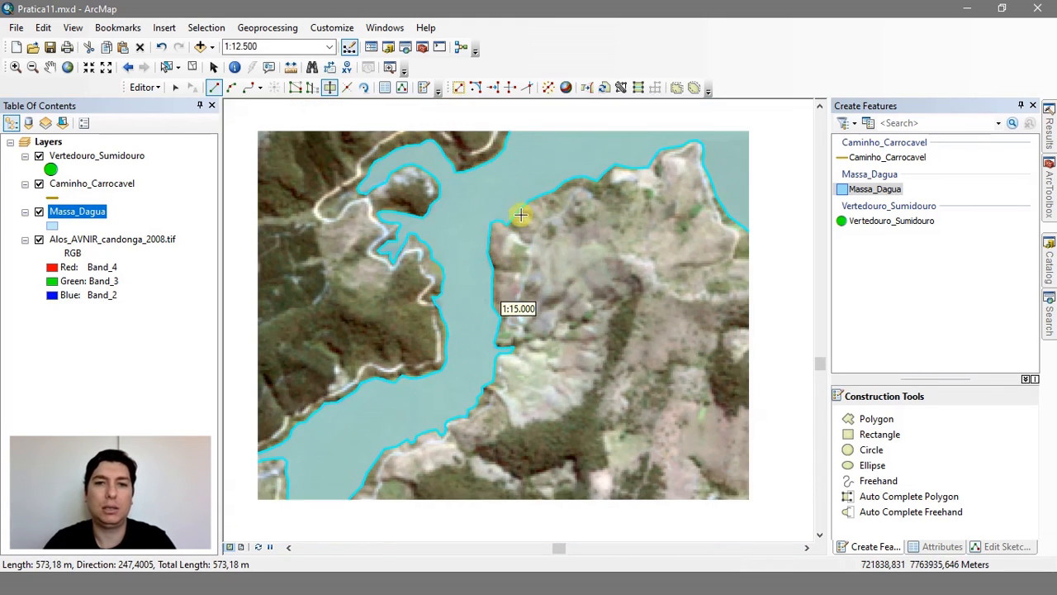
{"action": "left_click", "coordinate": [525, 183]}
{"action": "left_click", "coordinate": [481, 195]}
{"action": "left_click", "coordinate": [501, 175]}
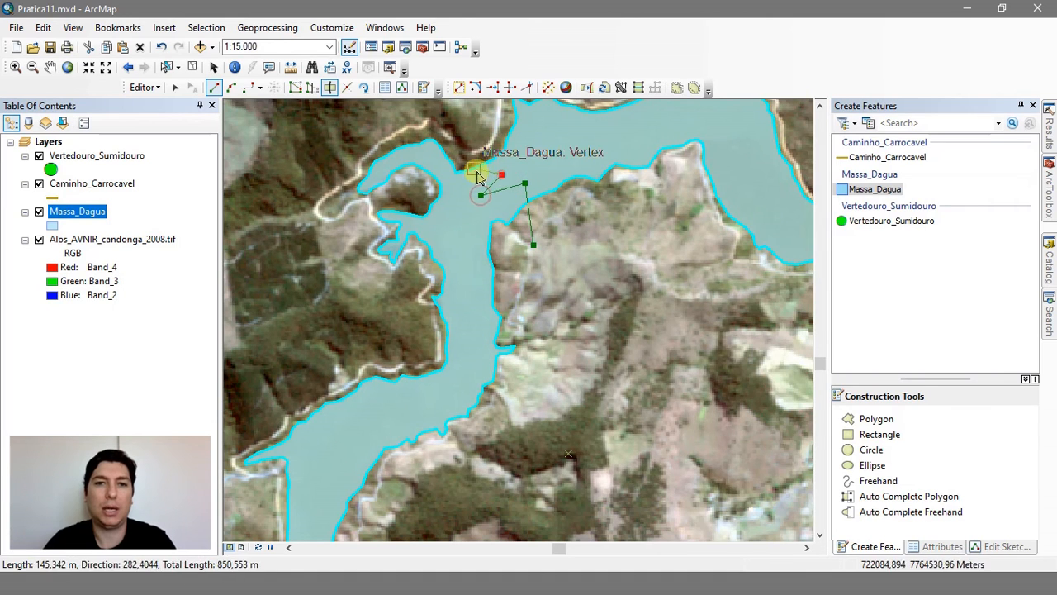
{"action": "left_click", "coordinate": [473, 169]}
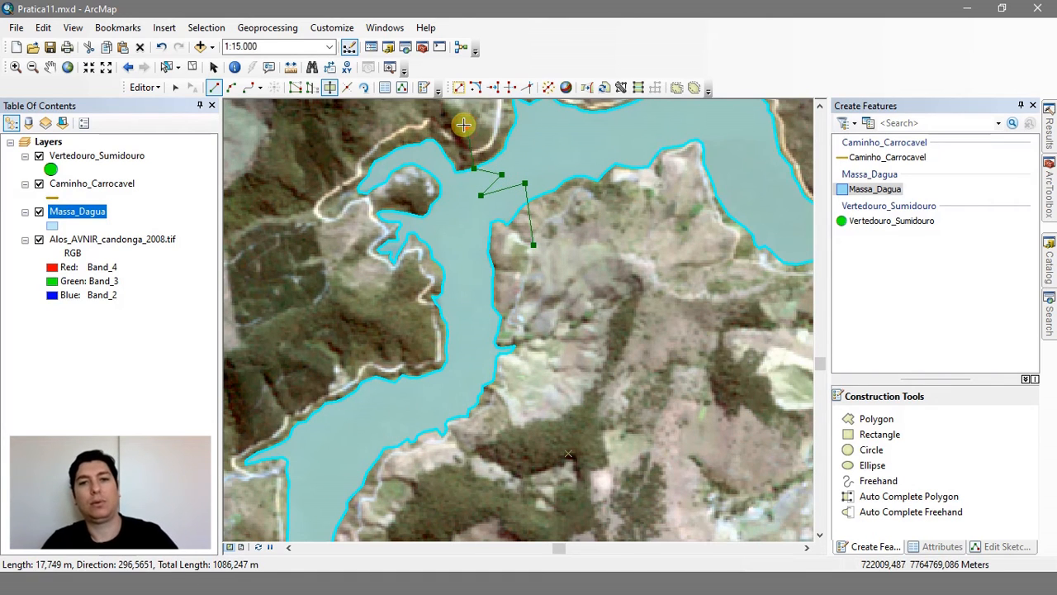
{"action": "left_click_drag", "start_coordinate": [467, 125], "coordinate": [443, 304]}
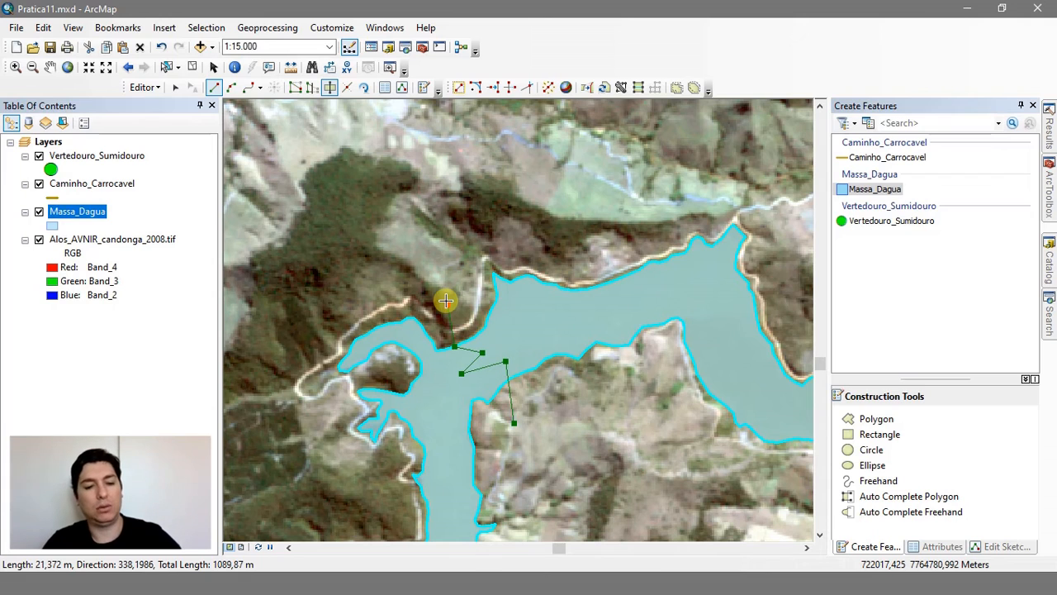
{"action": "double_click", "coordinate": [446, 301]}
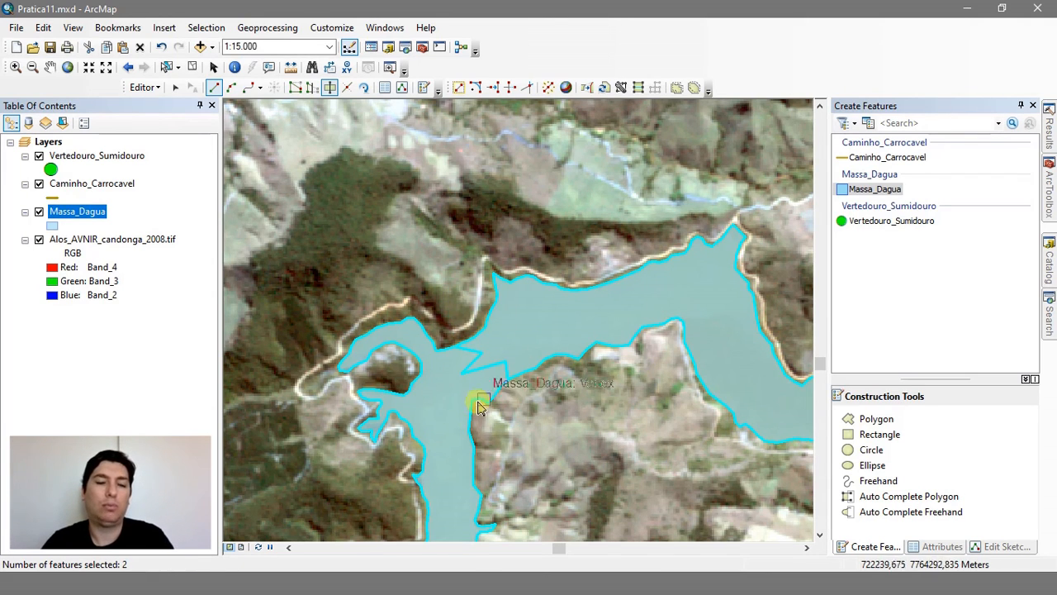
Step: Select each cut piece separately and compare the two records in the Attributes window and the Massa_Dagua attribute table
{"action": "left_click", "coordinate": [176, 87]}
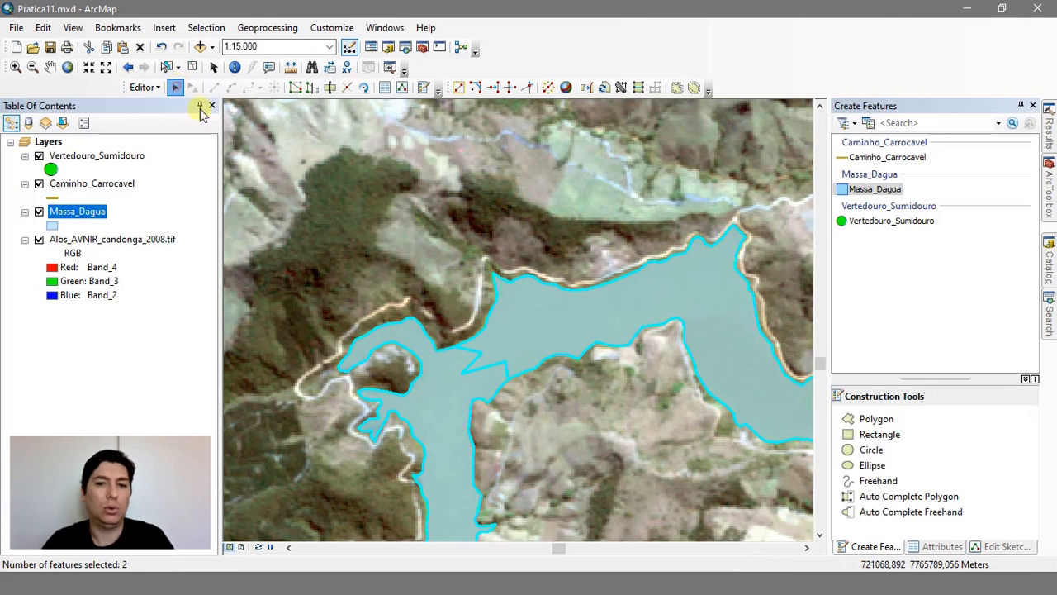
{"action": "left_click", "coordinate": [602, 331]}
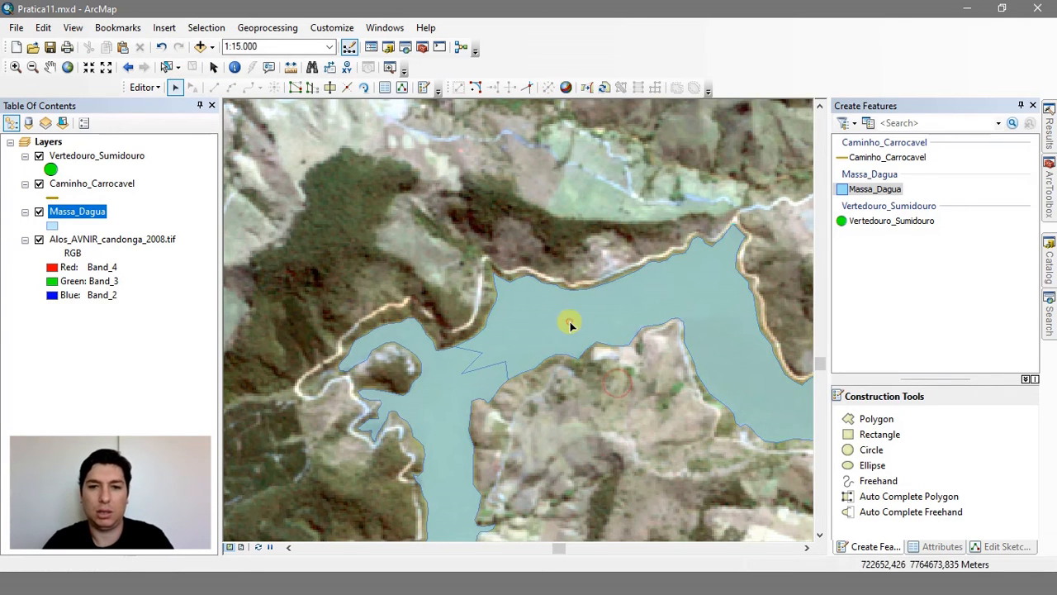
{"action": "left_click", "coordinate": [921, 546]}
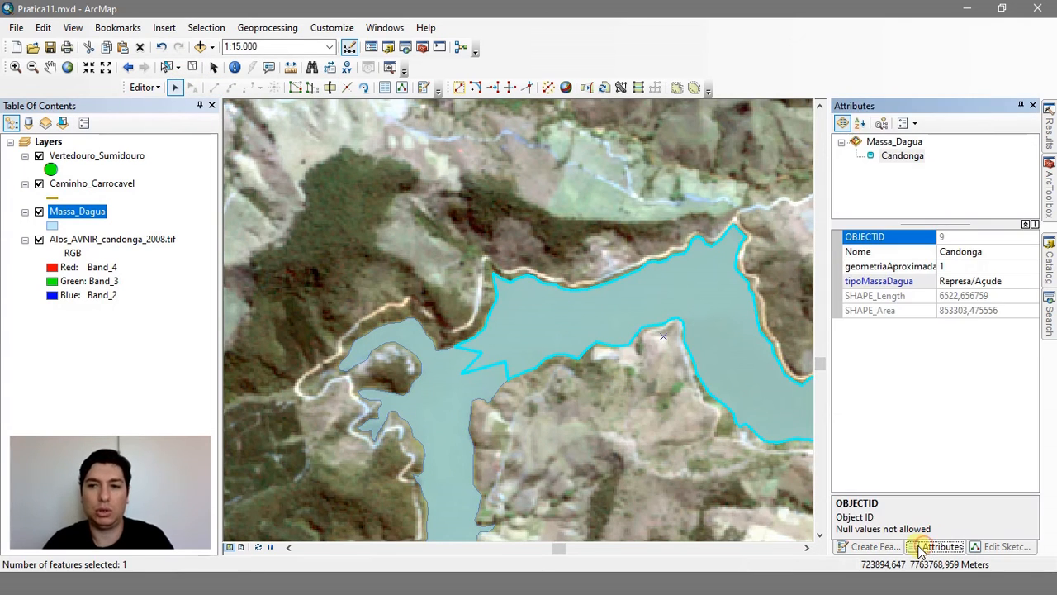
{"action": "double_click", "coordinate": [98, 213], "text": "ctrl"}
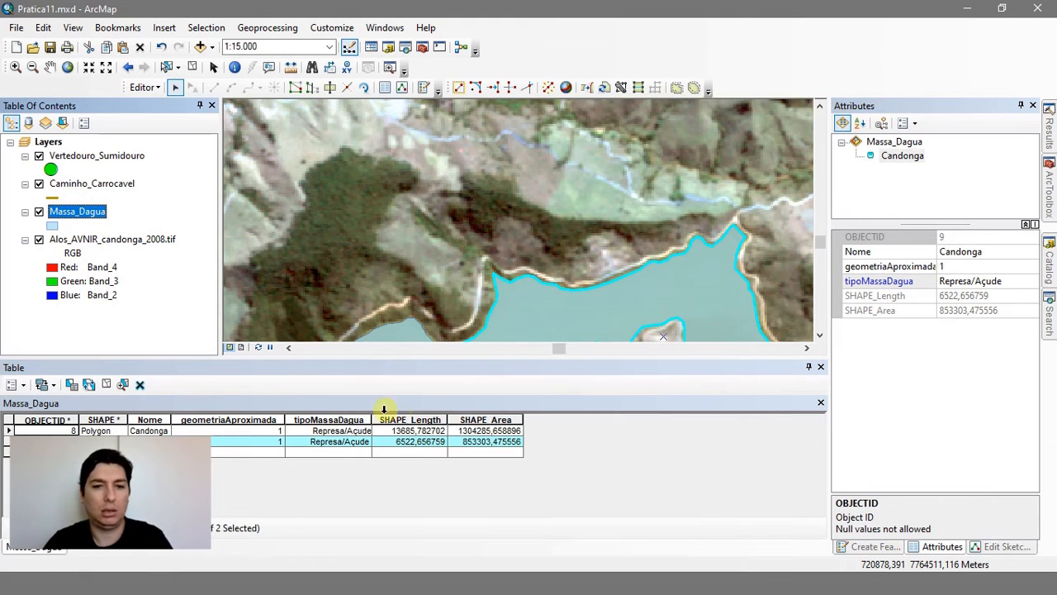
{"action": "left_click_drag", "start_coordinate": [490, 264], "coordinate": [502, 111]}
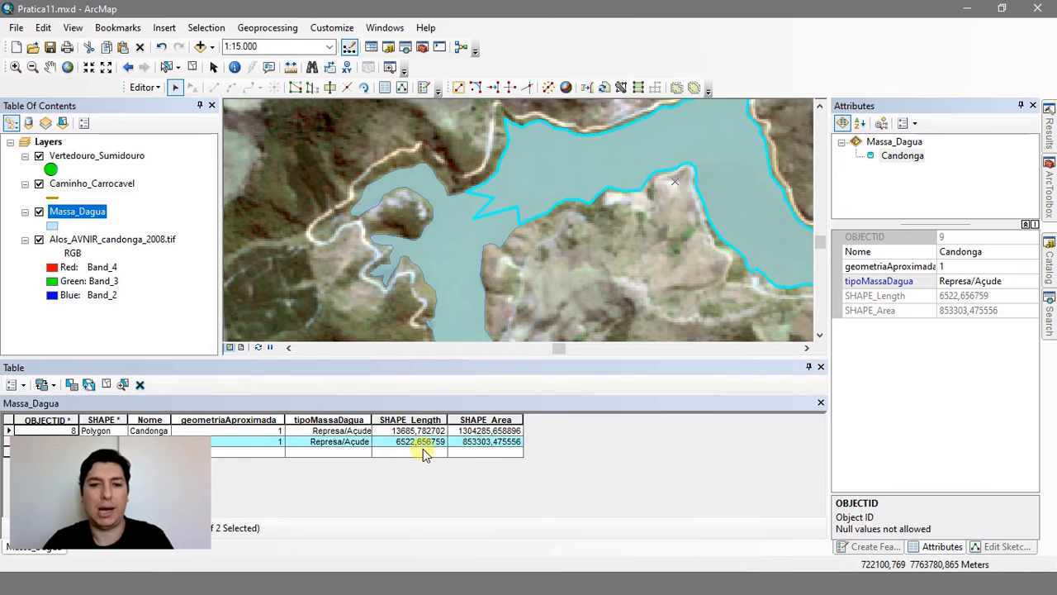
{"action": "left_click", "coordinate": [445, 255]}
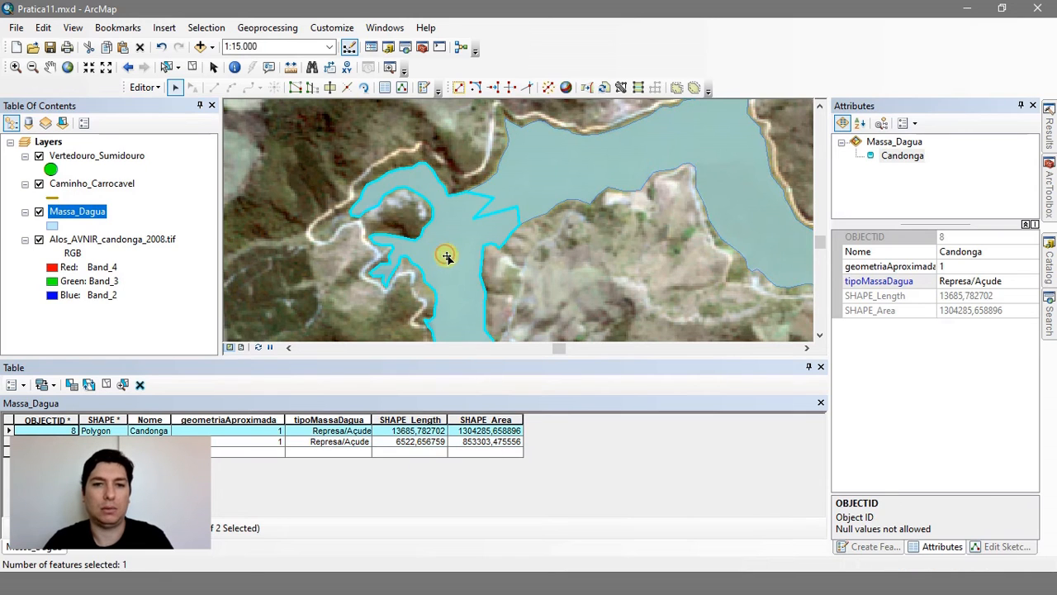
{"action": "left_click", "coordinate": [632, 252]}
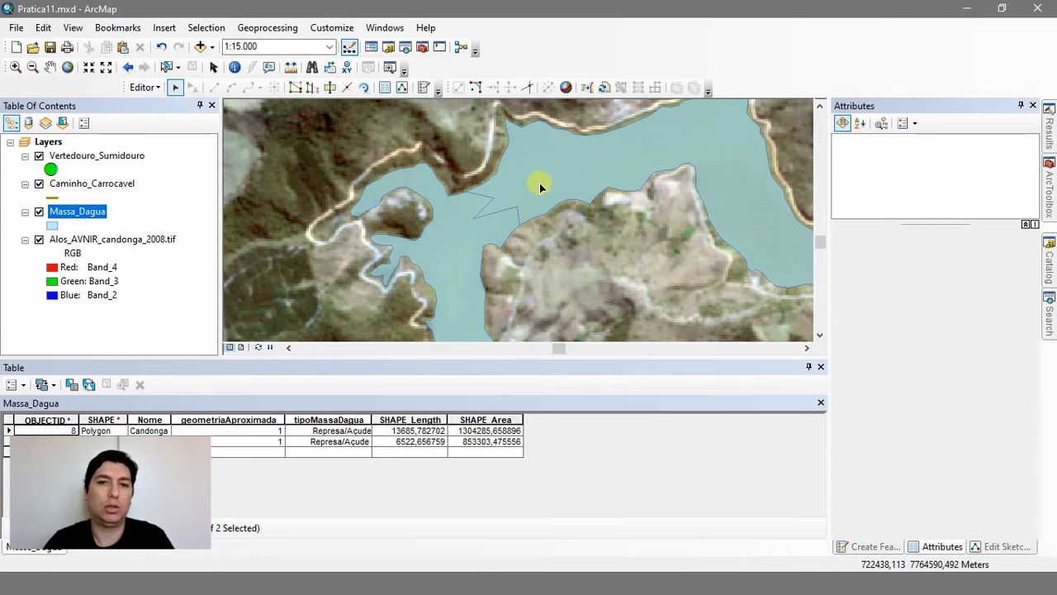
{"action": "left_click", "coordinate": [821, 367]}
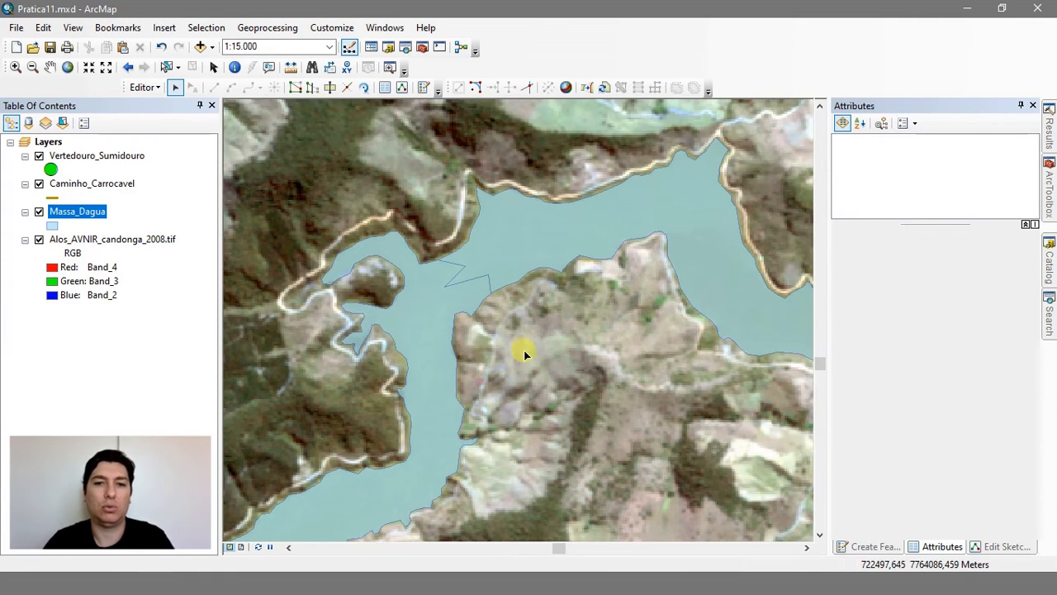
Step: Merge the two Candonga polygons, keeping the southwestern piece as the target feature, and clear the selection
{"action": "left_click_drag", "start_coordinate": [571, 364], "coordinate": [410, 201]}
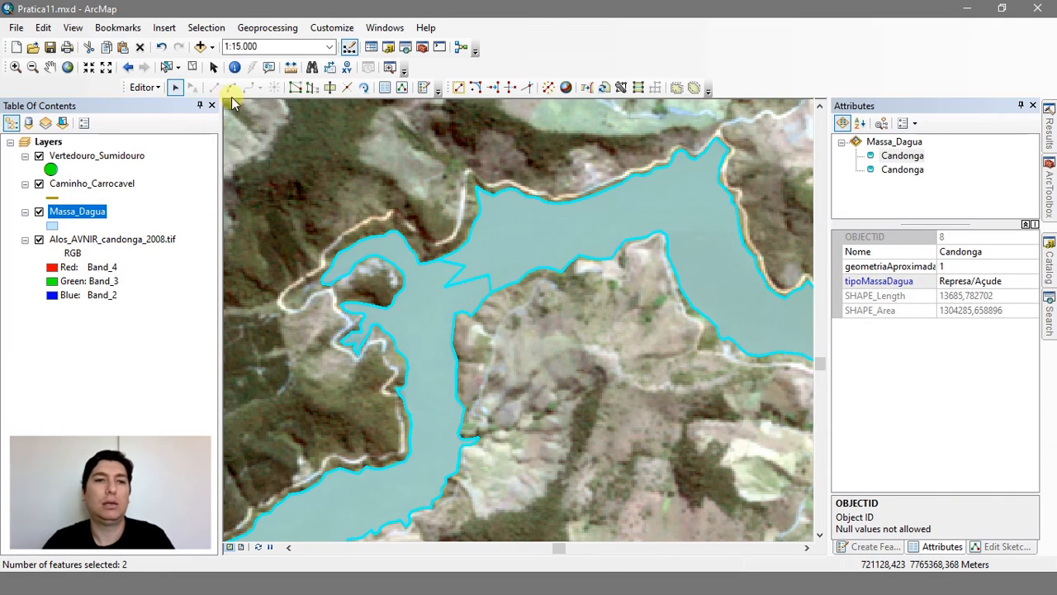
{"action": "left_click", "coordinate": [143, 88]}
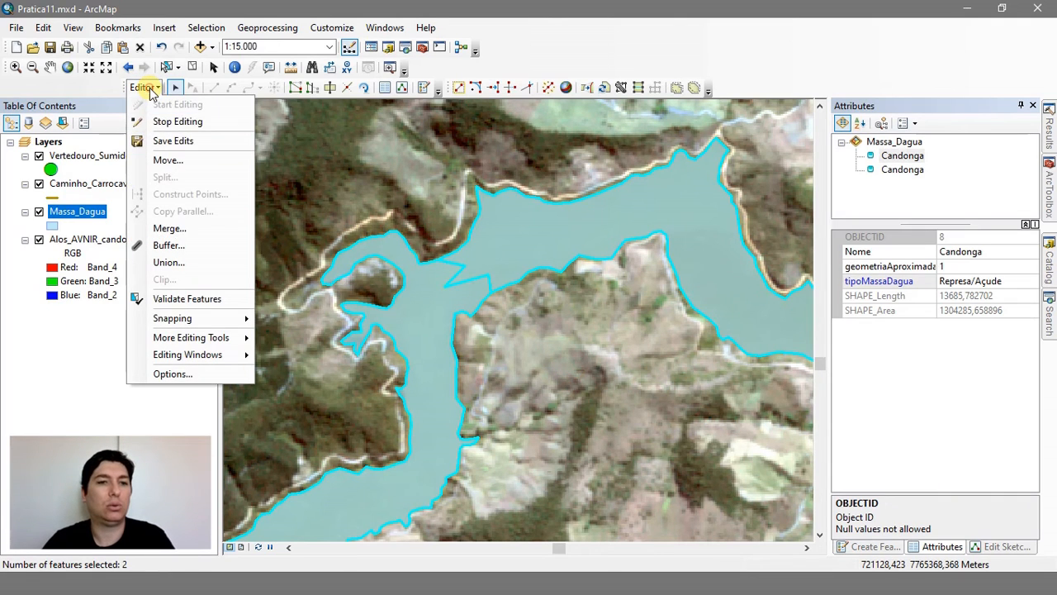
{"action": "left_click", "coordinate": [167, 229]}
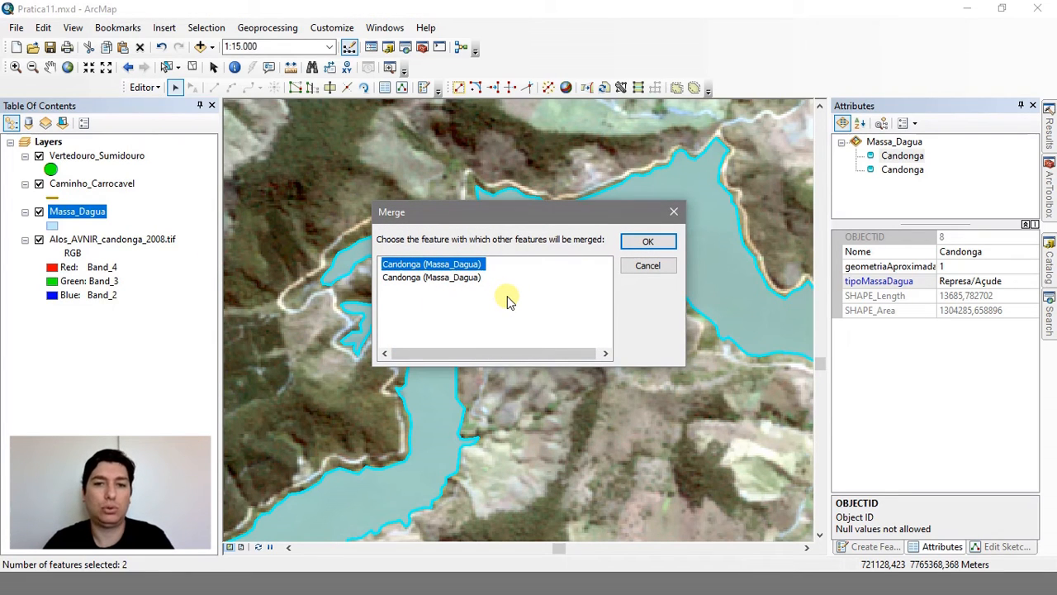
{"action": "left_click", "coordinate": [413, 266]}
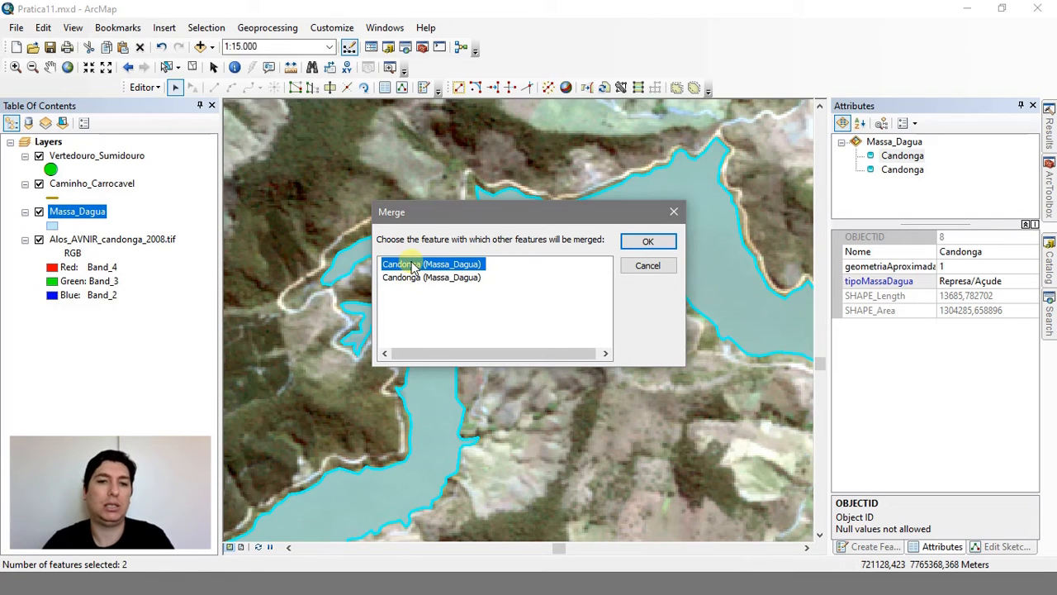
{"action": "left_click", "coordinate": [413, 266]}
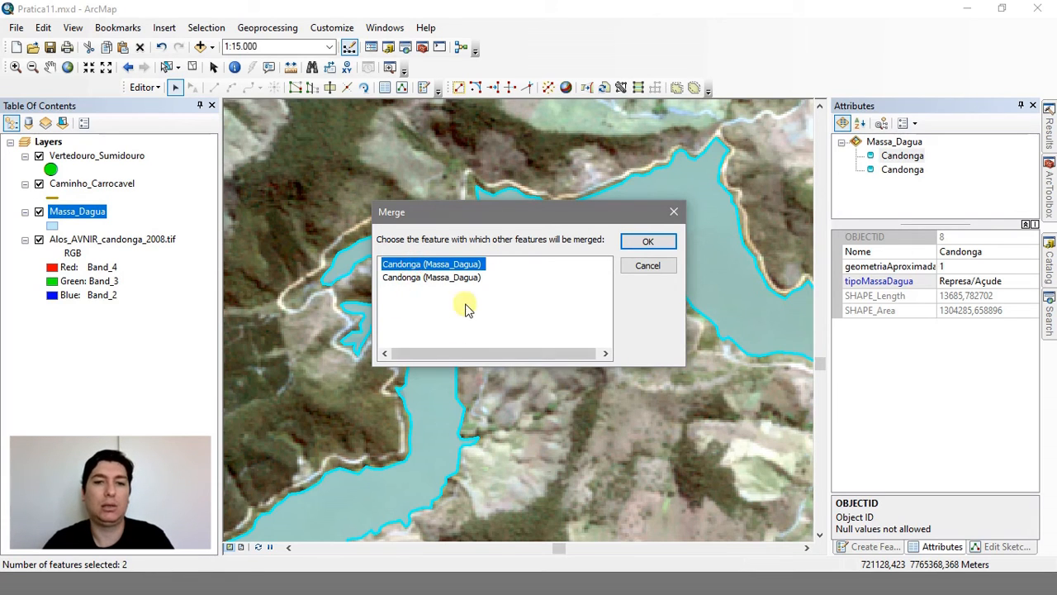
{"action": "left_click", "coordinate": [459, 279]}
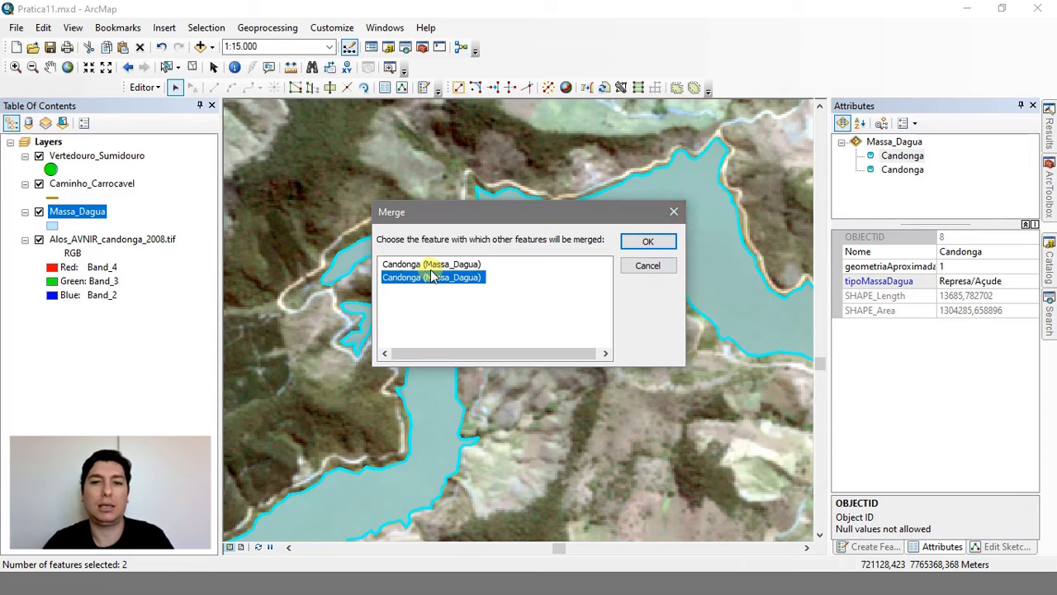
{"action": "left_click", "coordinate": [433, 264]}
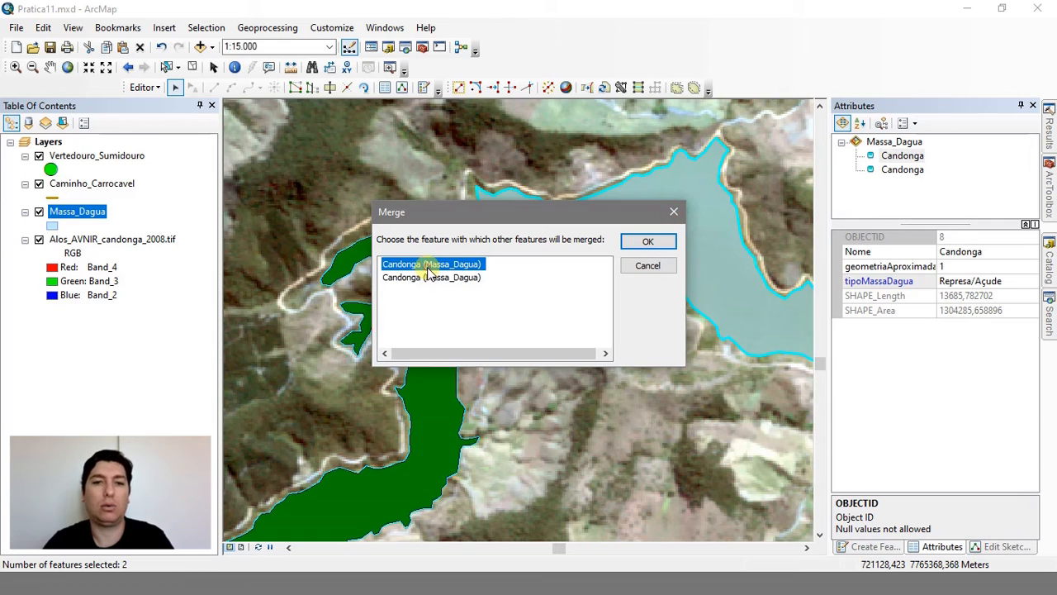
{"action": "left_click", "coordinate": [648, 242]}
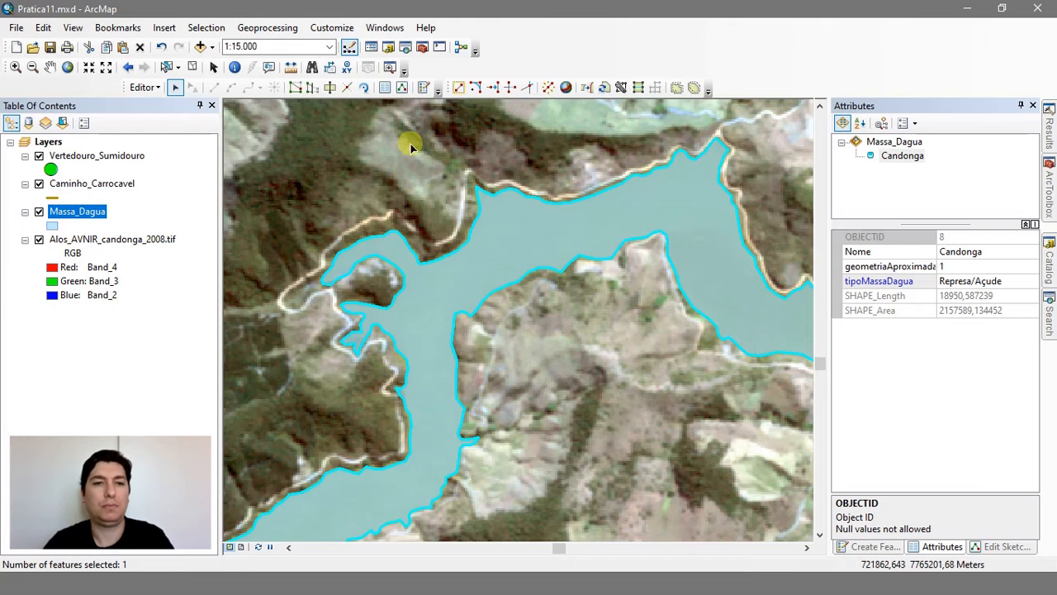
{"action": "left_click", "coordinate": [156, 88]}
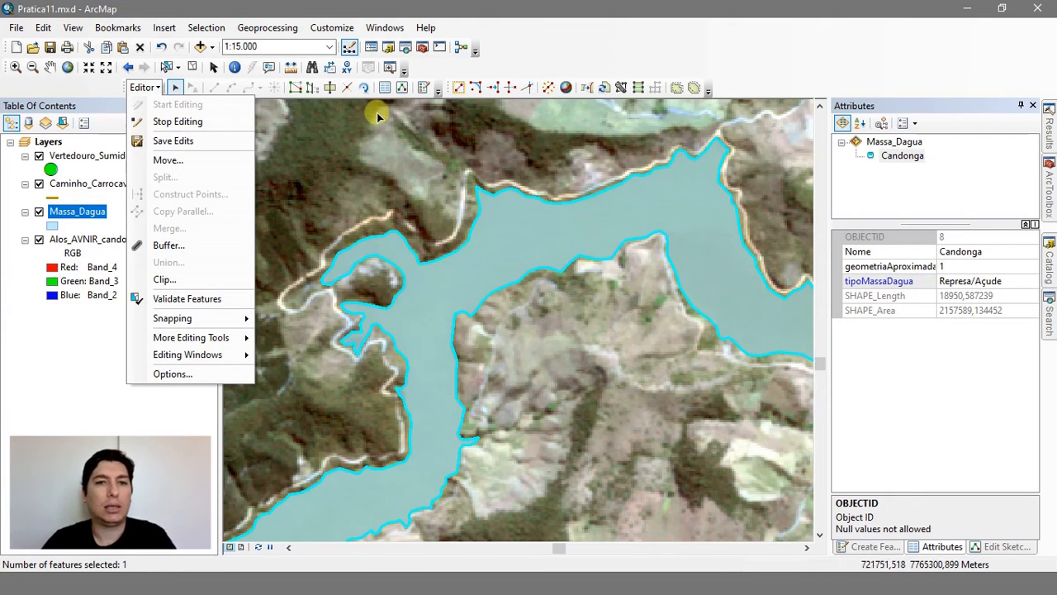
{"action": "left_click", "coordinate": [345, 117]}
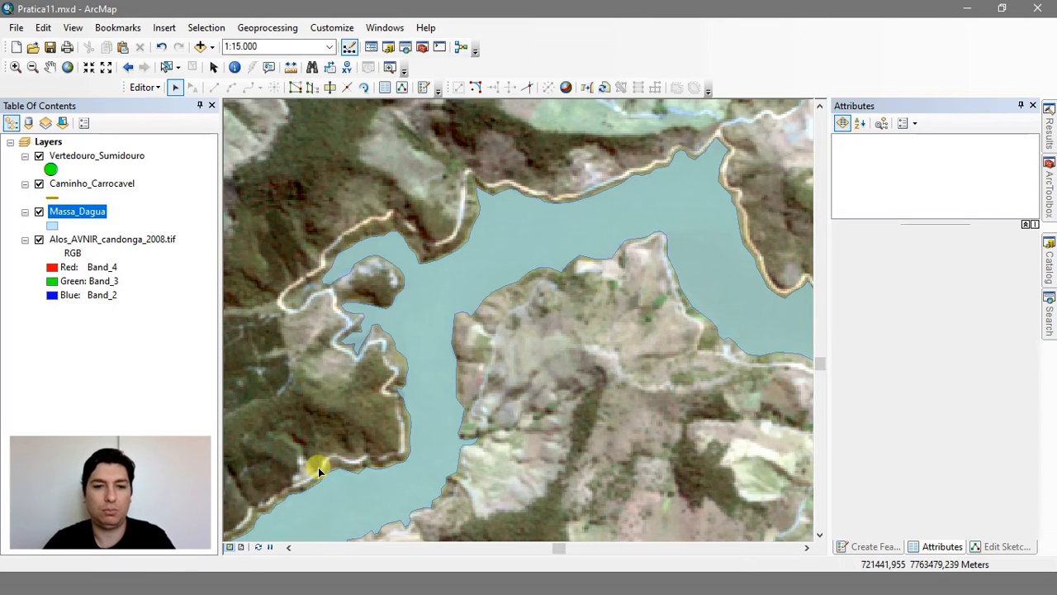
Step: Reshape the Candonga polygon to follow the west bank of the narrow southern channel and around the tip of the land spit
{"action": "left_click_drag", "start_coordinate": [314, 465], "coordinate": [538, 125]}
{"action": "left_click_drag", "start_coordinate": [497, 361], "coordinate": [440, 158]}
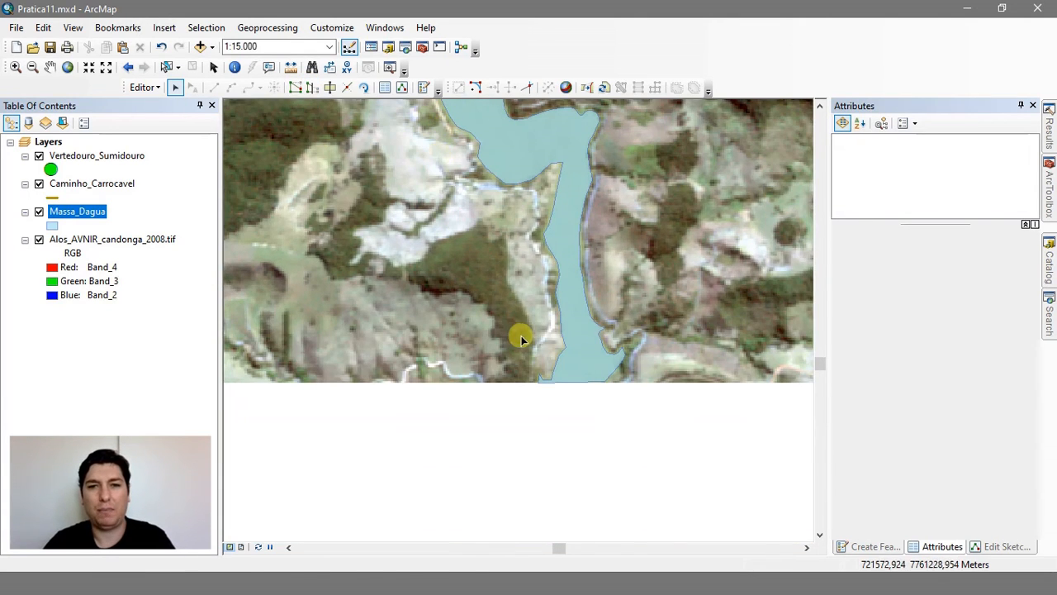
{"action": "scroll", "coordinate": [547, 314], "scroll_direction": "up", "scroll_amount": 3}
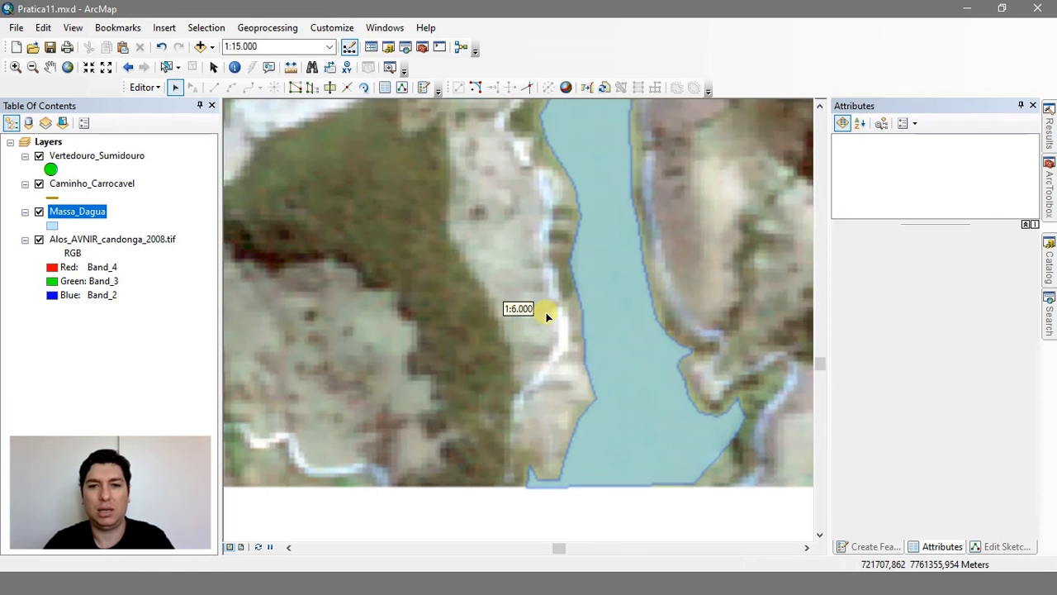
{"action": "left_click_drag", "start_coordinate": [604, 325], "coordinate": [501, 402]}
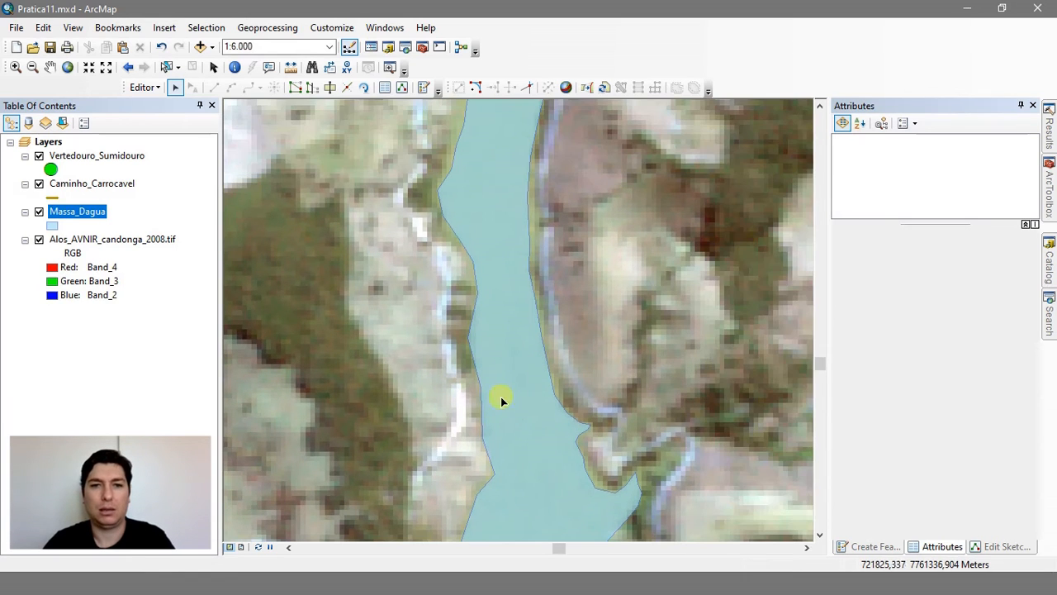
{"action": "left_click_drag", "start_coordinate": [440, 244], "coordinate": [385, 369]}
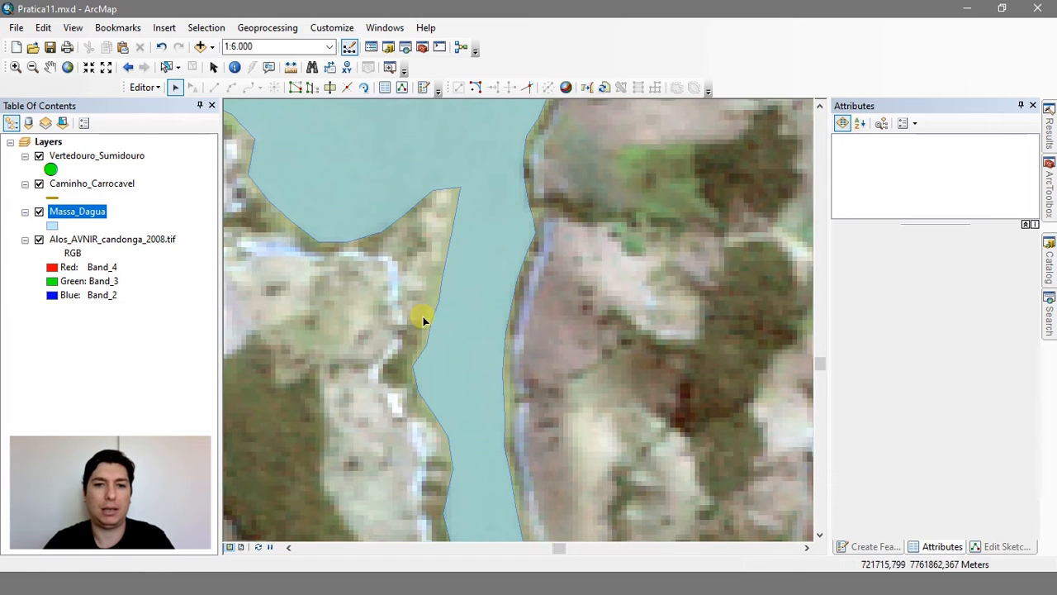
{"action": "left_click", "coordinate": [417, 366]}
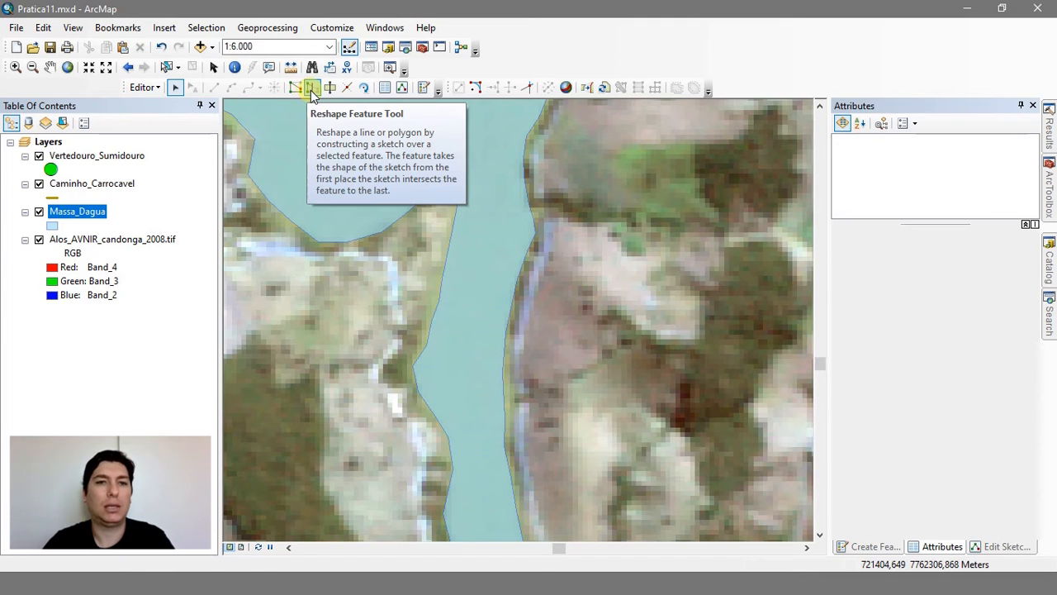
{"action": "left_click", "coordinate": [311, 89]}
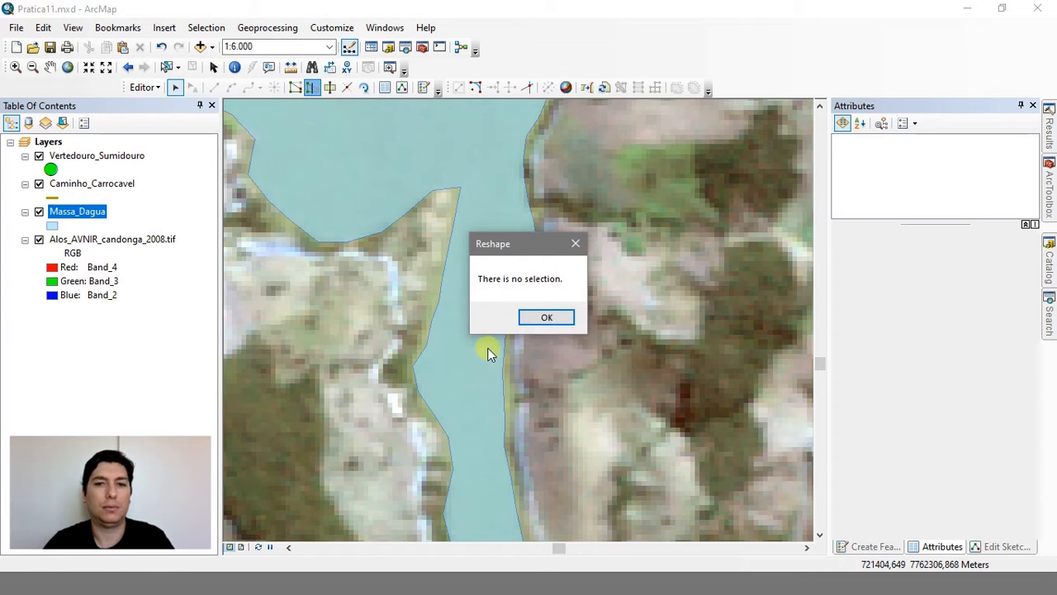
{"action": "left_click", "coordinate": [546, 324]}
{"action": "left_click", "coordinate": [430, 327]}
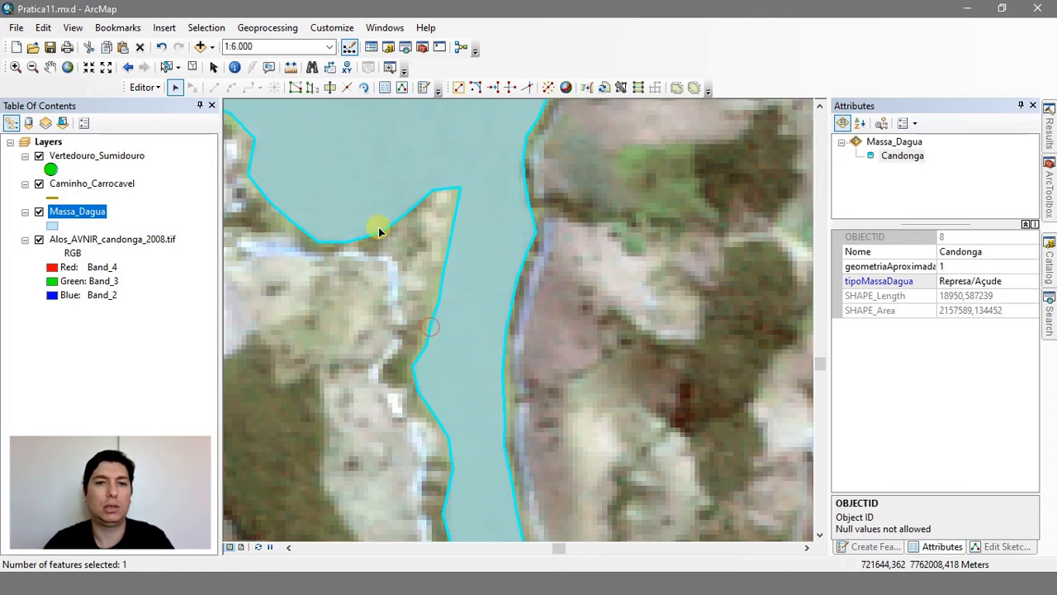
{"action": "left_click", "coordinate": [314, 90]}
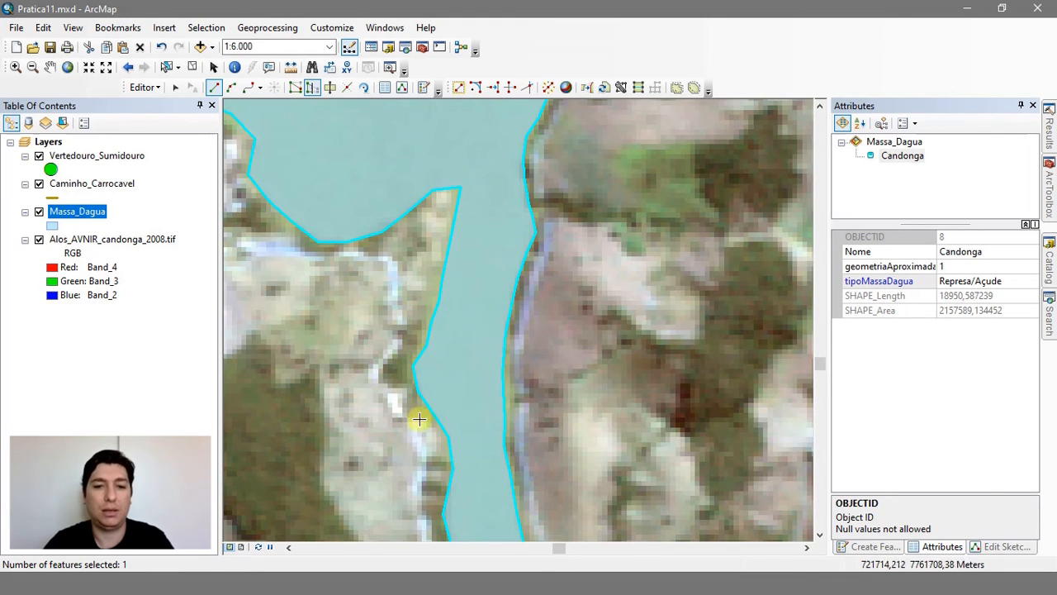
{"action": "left_click", "coordinate": [461, 458]}
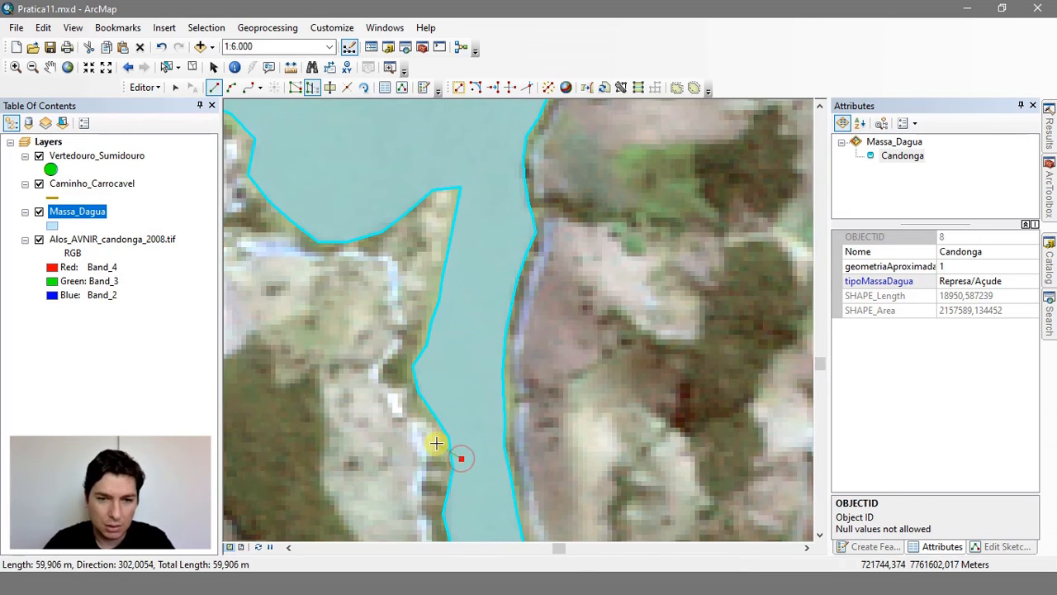
{"action": "scroll", "coordinate": [438, 442], "scroll_direction": "up", "scroll_amount": 2}
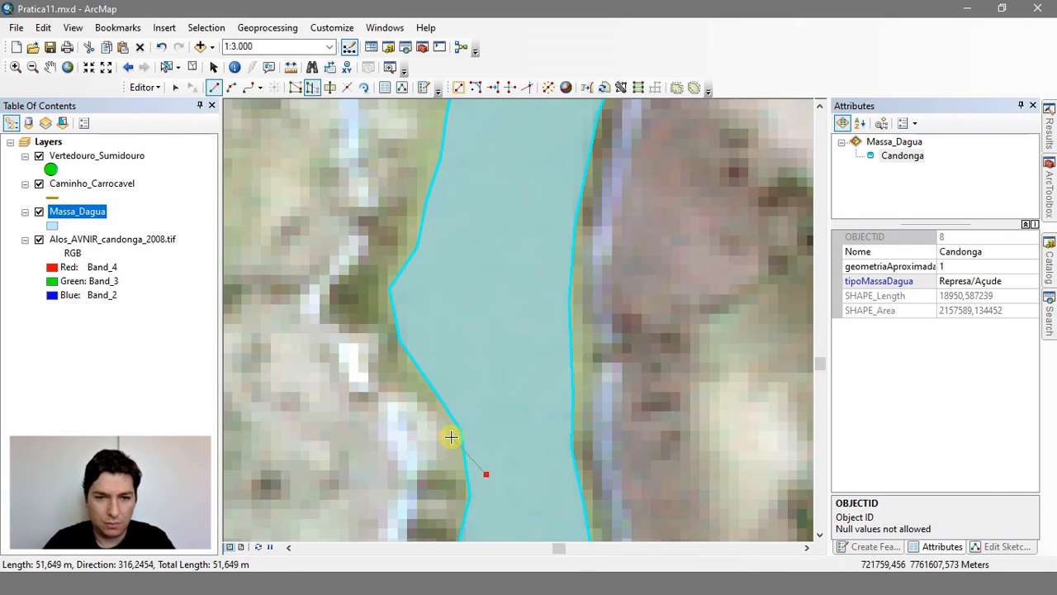
{"action": "left_click", "coordinate": [451, 434]}
{"action": "left_click", "coordinate": [440, 407]}
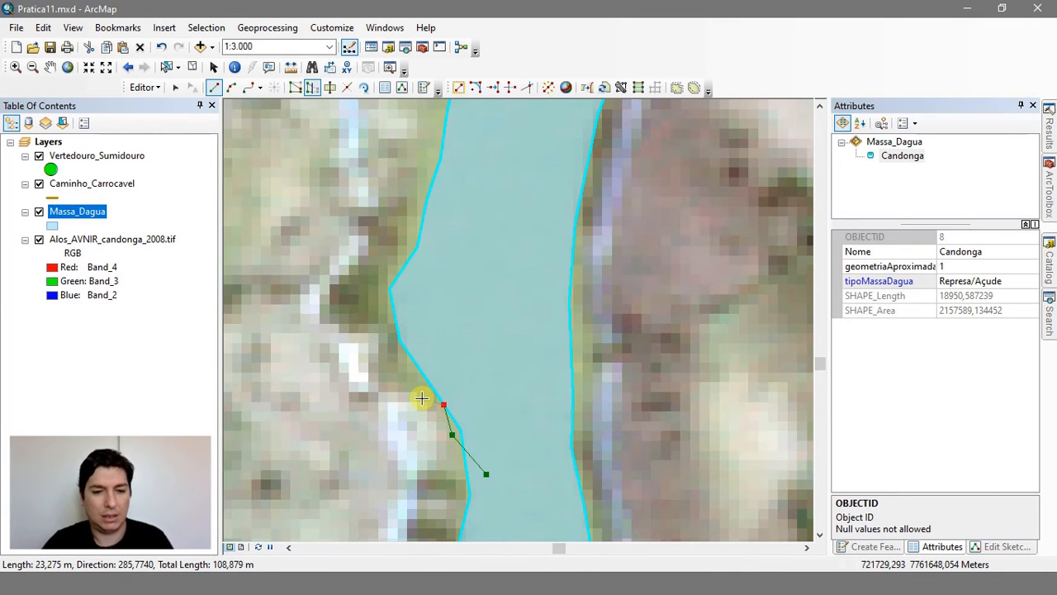
{"action": "left_click", "coordinate": [419, 398]}
{"action": "left_click", "coordinate": [404, 379]}
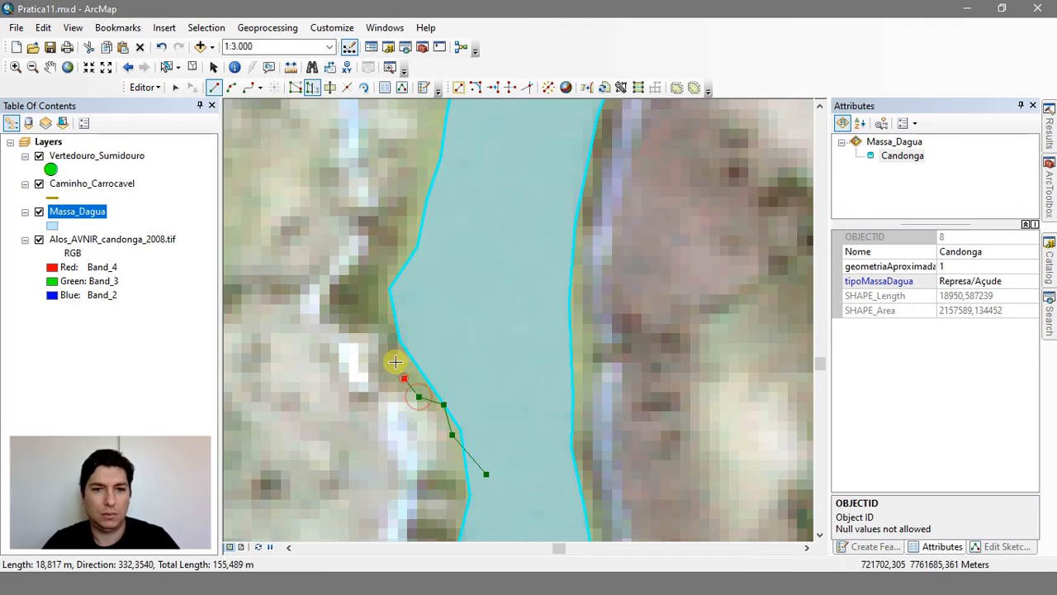
{"action": "left_click", "coordinate": [393, 361]}
{"action": "left_click", "coordinate": [397, 327]}
{"action": "left_click", "coordinate": [378, 314]}
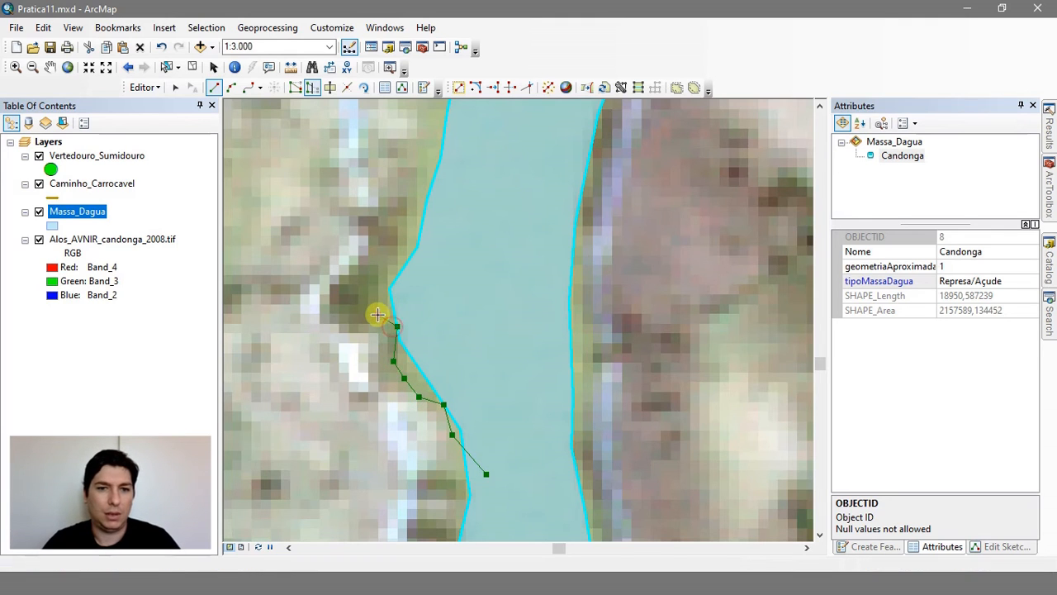
{"action": "left_click", "coordinate": [371, 291]}
{"action": "left_click", "coordinate": [384, 261]}
{"action": "left_click", "coordinate": [404, 240]}
{"action": "left_click", "coordinate": [404, 195]}
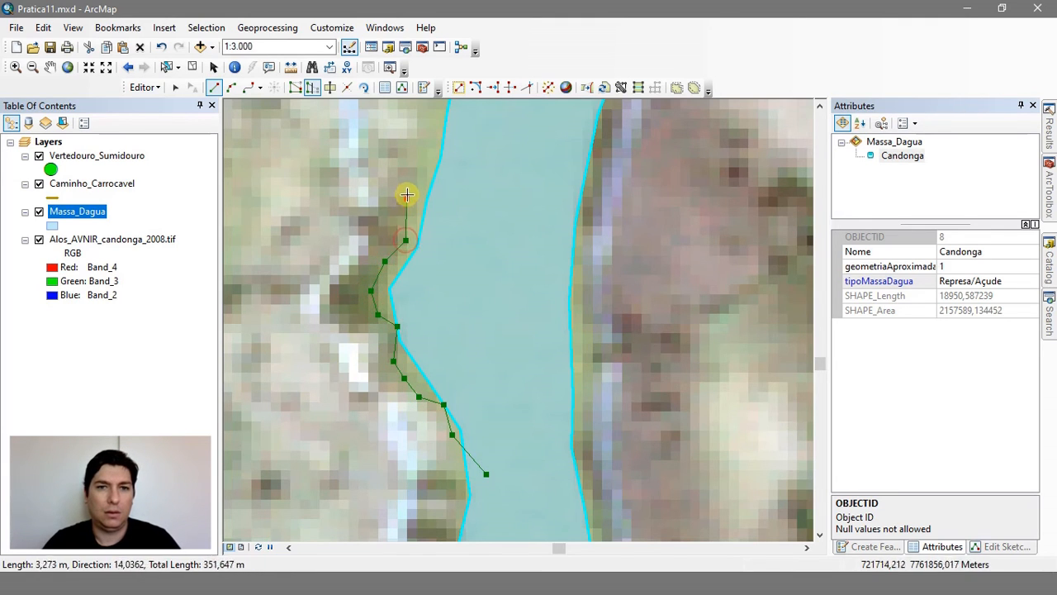
{"action": "left_click_drag", "start_coordinate": [406, 198], "coordinate": [336, 401]}
{"action": "left_click", "coordinate": [353, 369]}
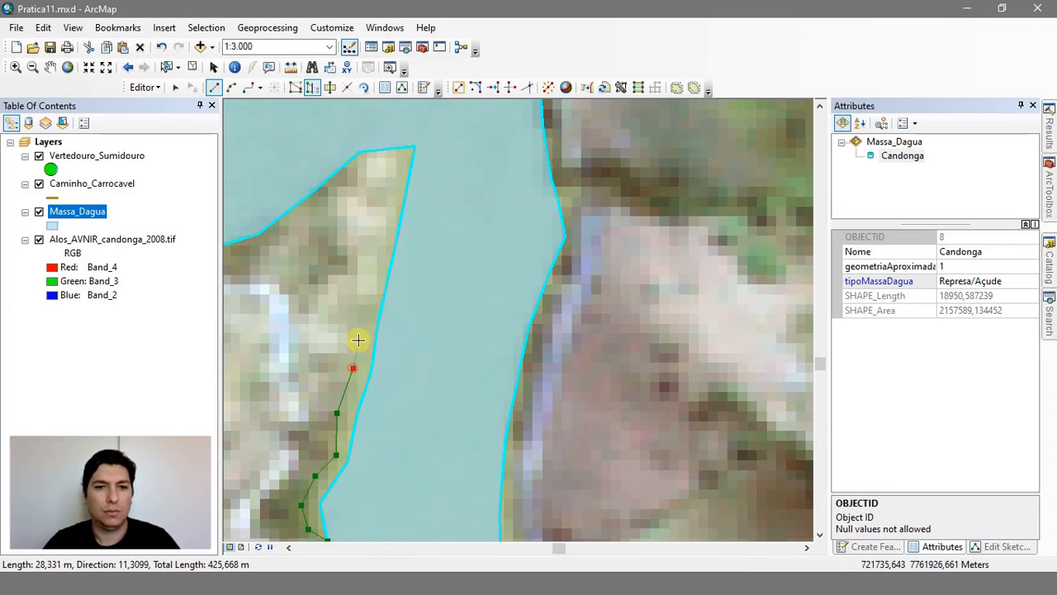
{"action": "left_click", "coordinate": [358, 337]}
{"action": "left_click", "coordinate": [364, 307]}
{"action": "left_click", "coordinate": [383, 293]}
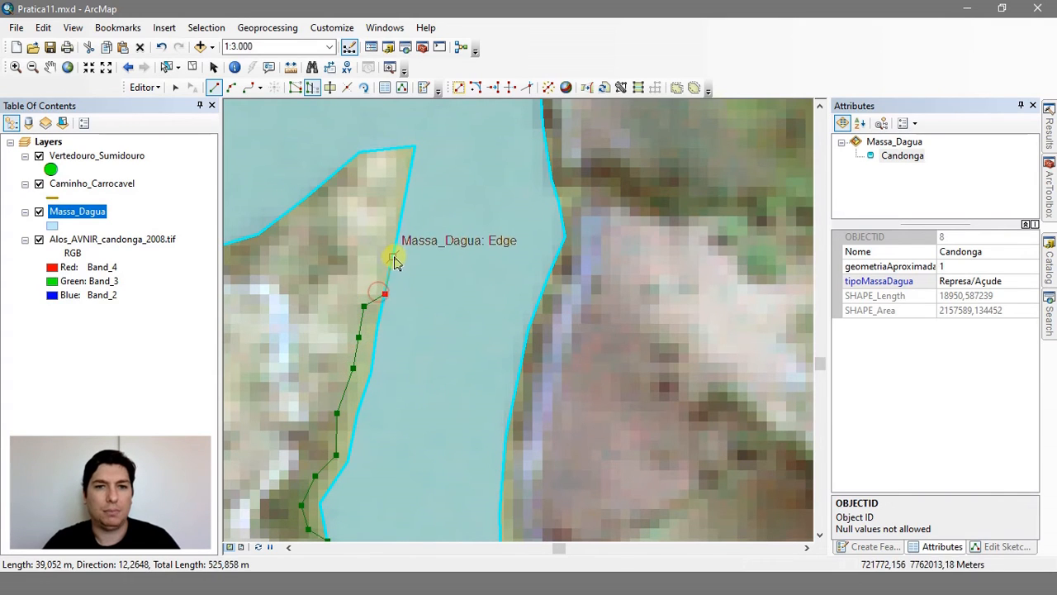
{"action": "left_click", "coordinate": [391, 213]}
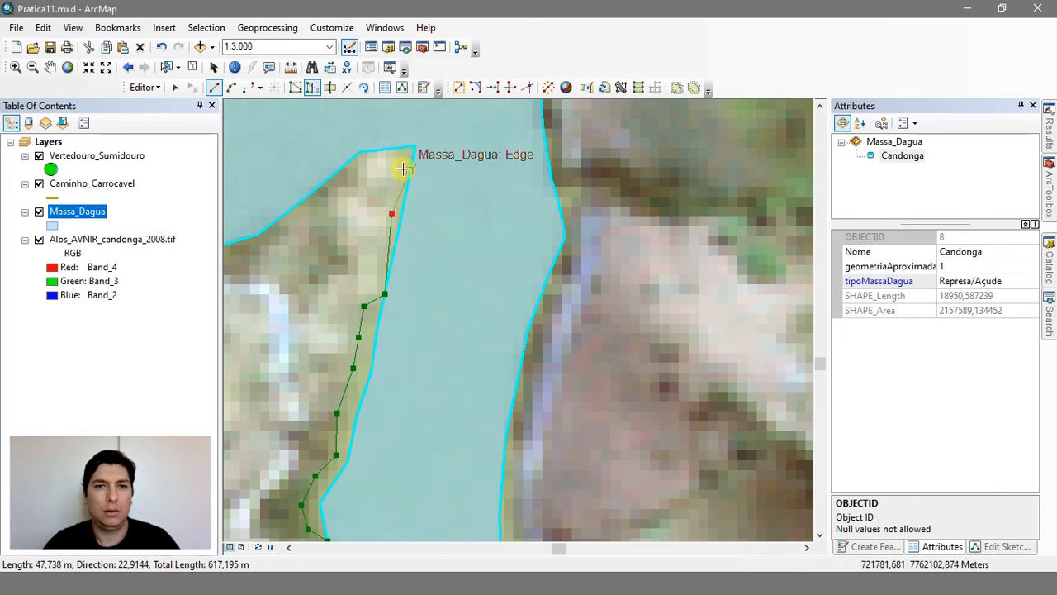
{"action": "left_click", "coordinate": [400, 147]}
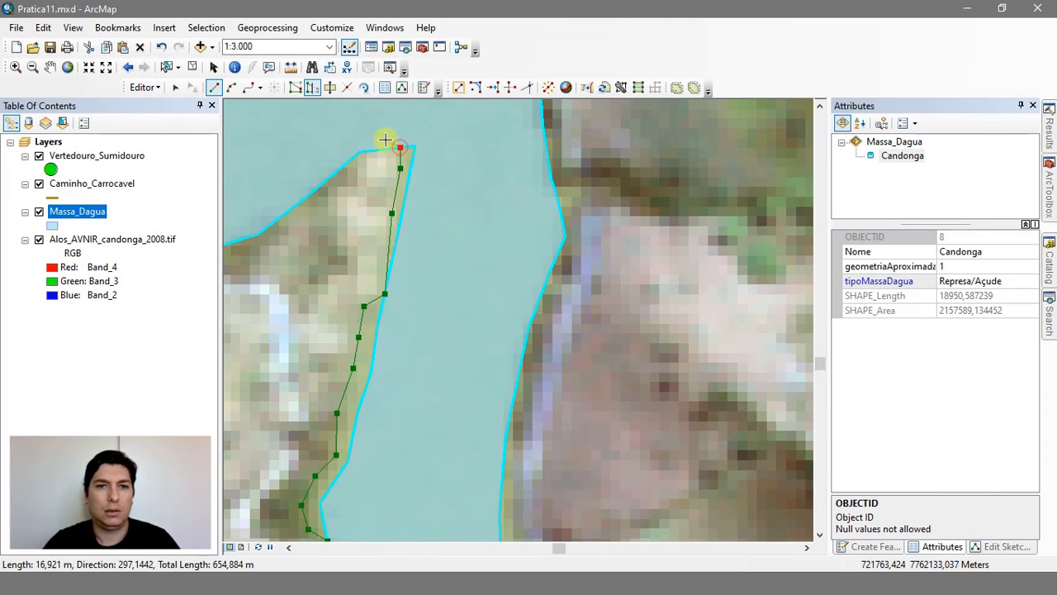
{"action": "left_click", "coordinate": [386, 138]}
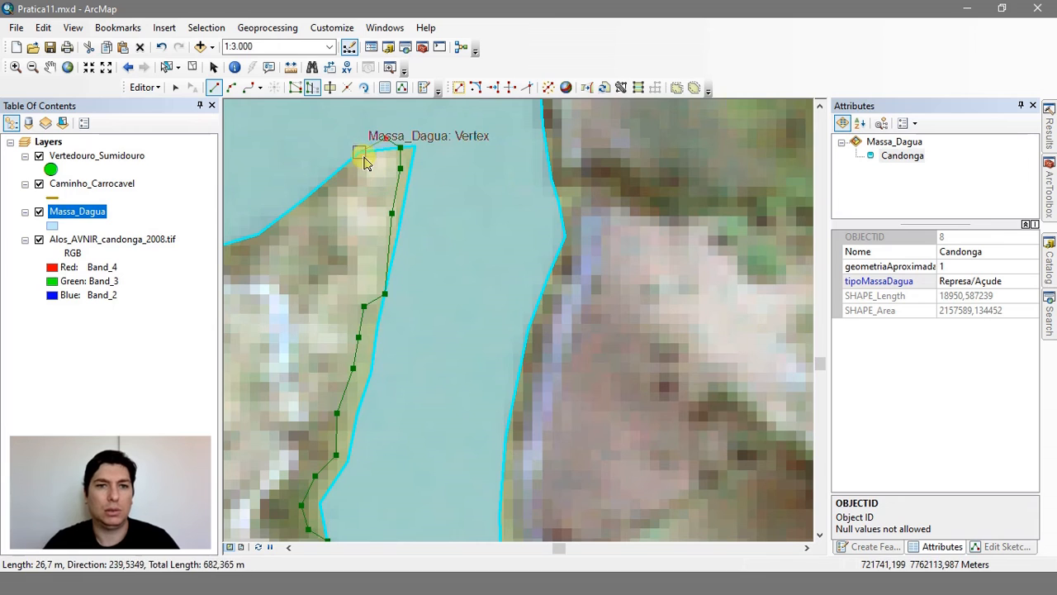
{"action": "left_click", "coordinate": [361, 153]}
{"action": "left_click", "coordinate": [353, 181]}
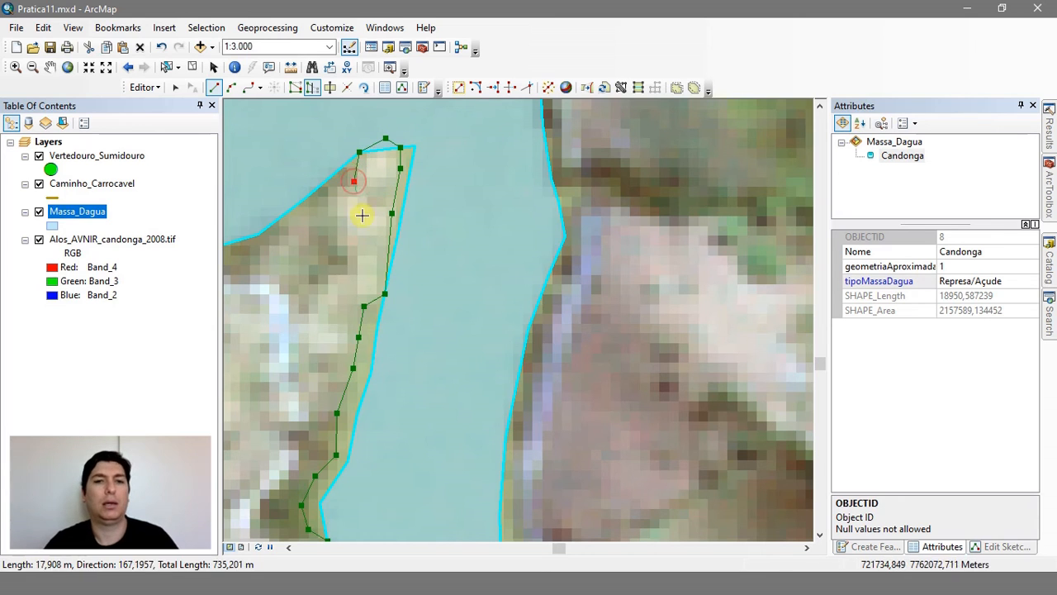
{"action": "scroll", "coordinate": [364, 234], "scroll_direction": "up", "scroll_amount": 2}
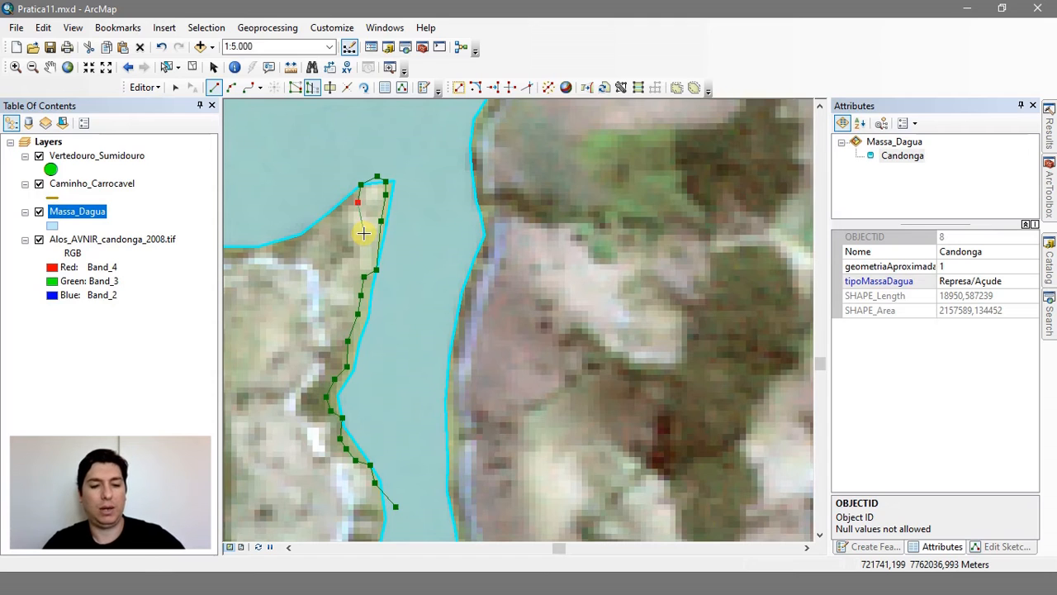
{"action": "double_click", "coordinate": [362, 233]}
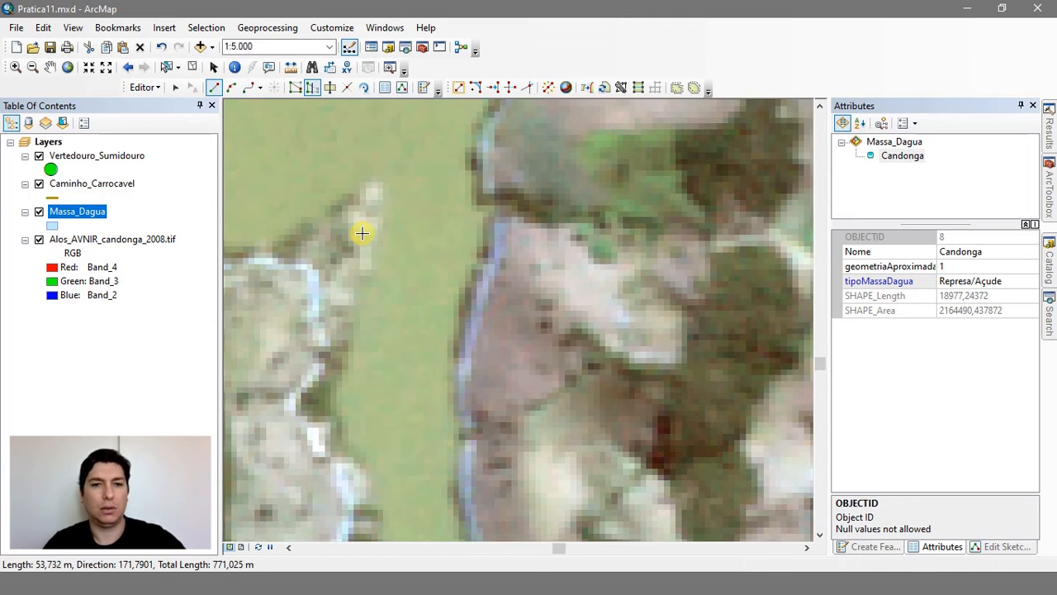
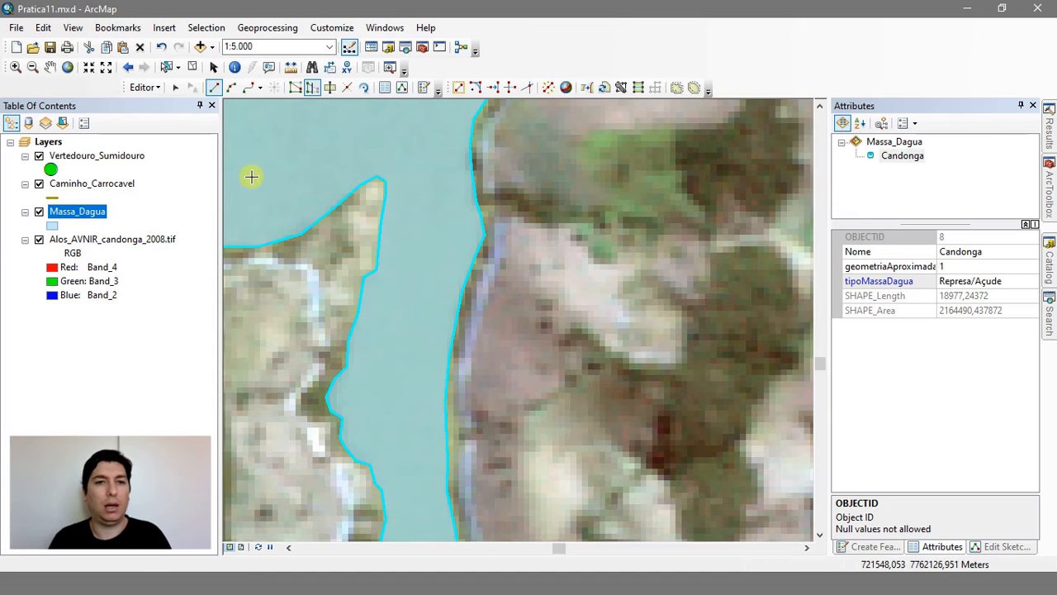
Step: Show the Candonga polygon's editable vertices and activate the Rotate tool
{"action": "left_click", "coordinate": [297, 90]}
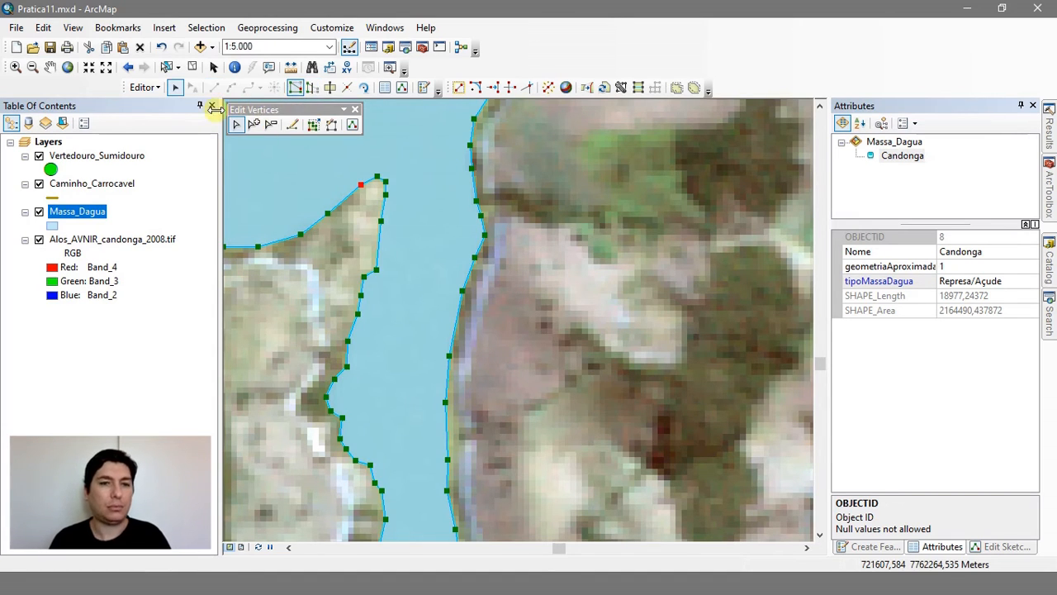
{"action": "left_click", "coordinate": [355, 110]}
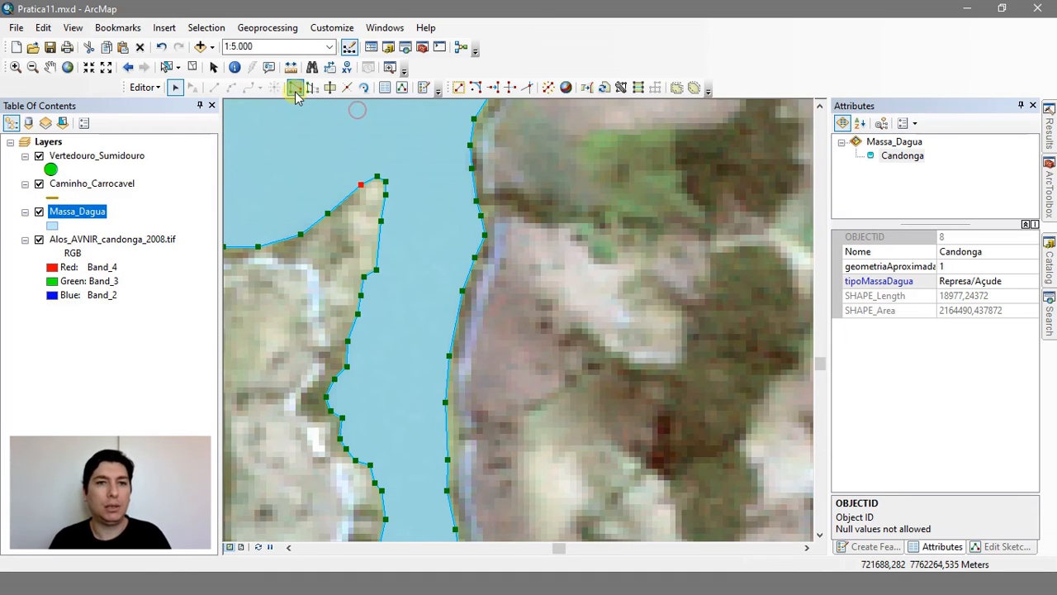
{"action": "left_click", "coordinate": [361, 90]}
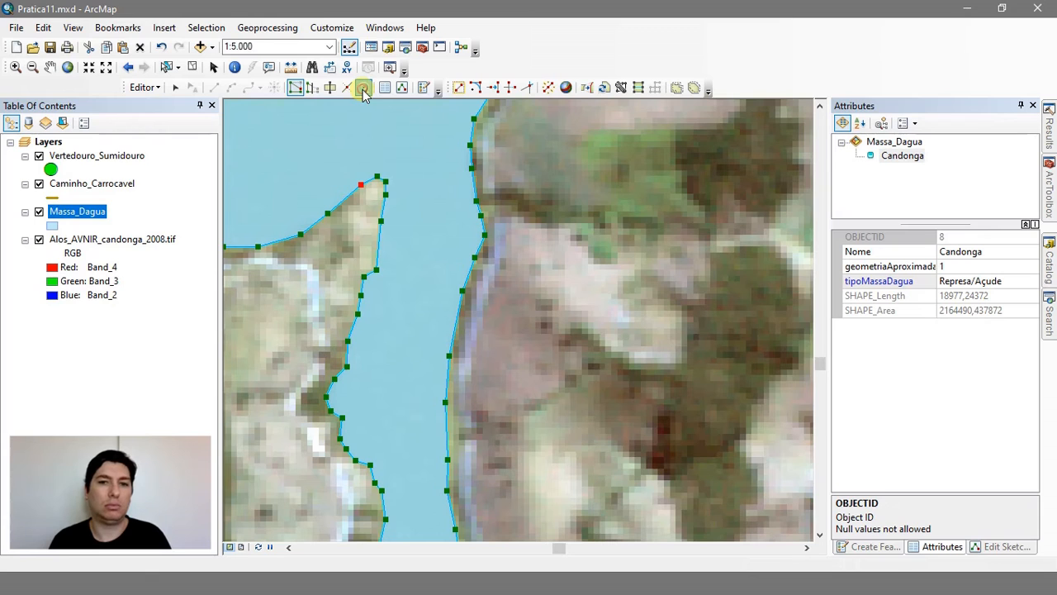
{"action": "right_click", "coordinate": [450, 188]}
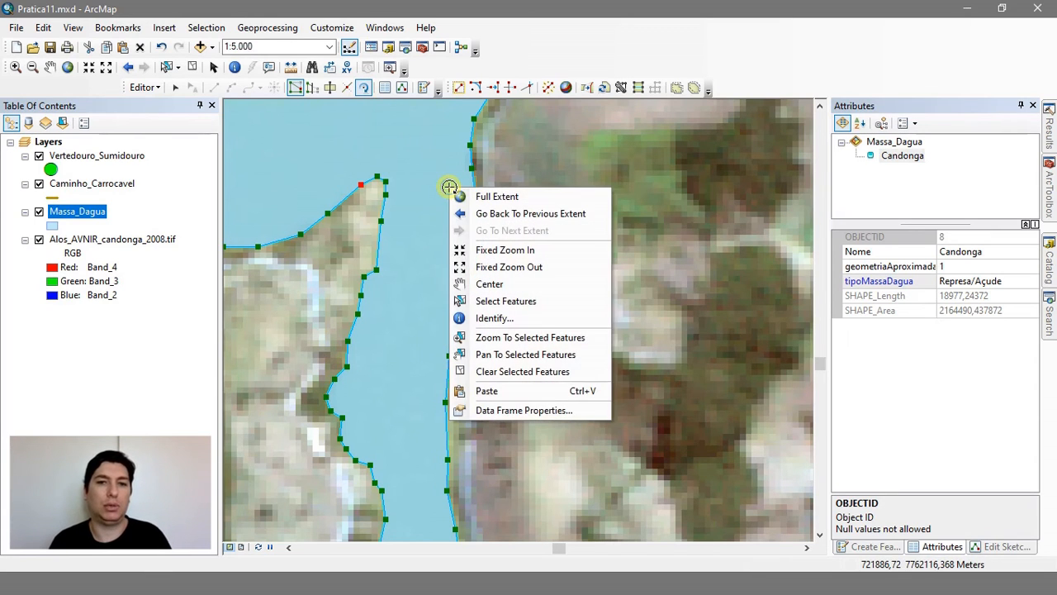
{"action": "left_click", "coordinate": [383, 237]}
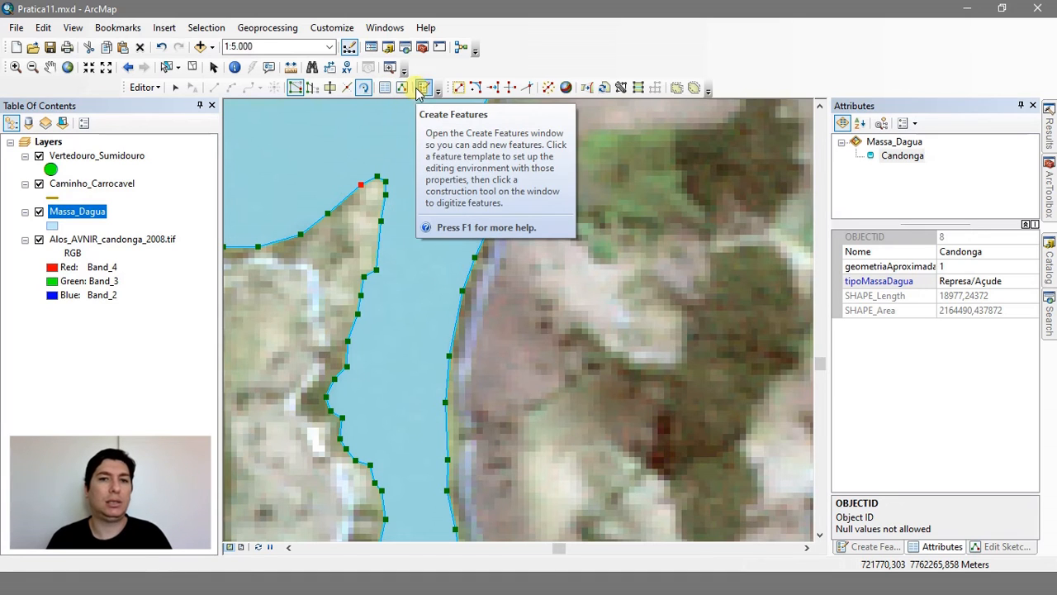
Step: Move the Candonga polygon by a delta X of 200, leaving delta Y at 0
{"action": "left_click", "coordinate": [142, 87]}
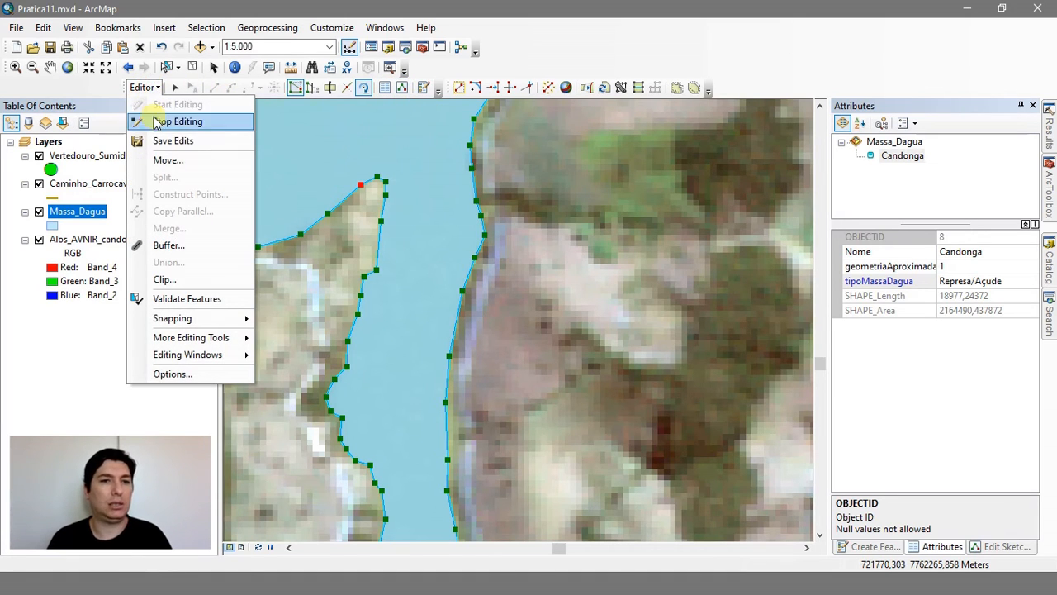
{"action": "left_click", "coordinate": [160, 162]}
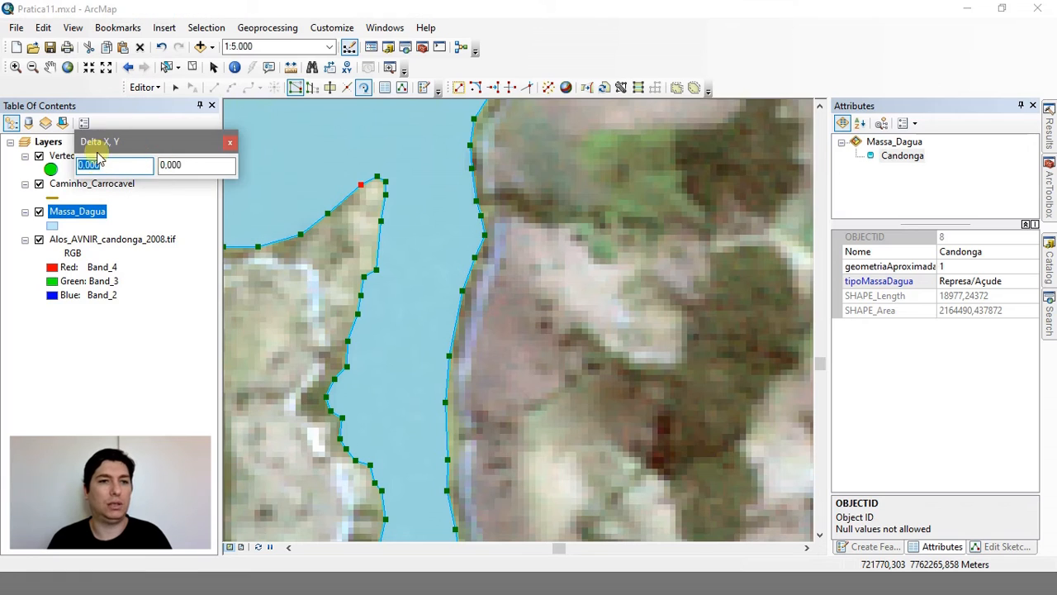
{"action": "left_click_drag", "start_coordinate": [112, 137], "coordinate": [613, 217]}
{"action": "left_click", "coordinate": [592, 237]}
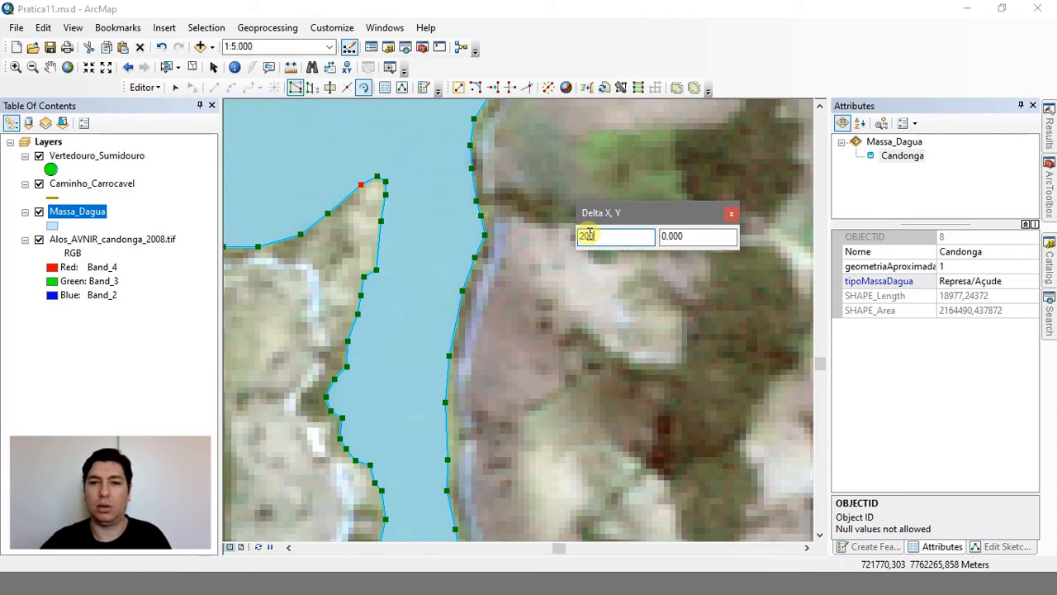
{"action": "key", "text": "Return"}
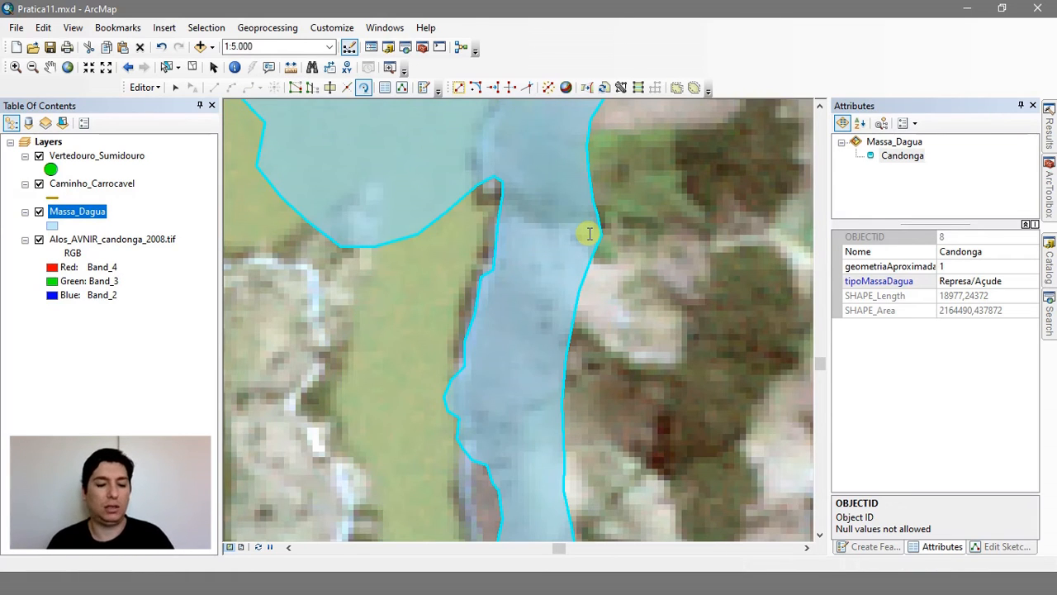
Step: Delete the shifted Candonga polygon and undo both the deletion and the move
{"action": "key", "text": "Delete"}
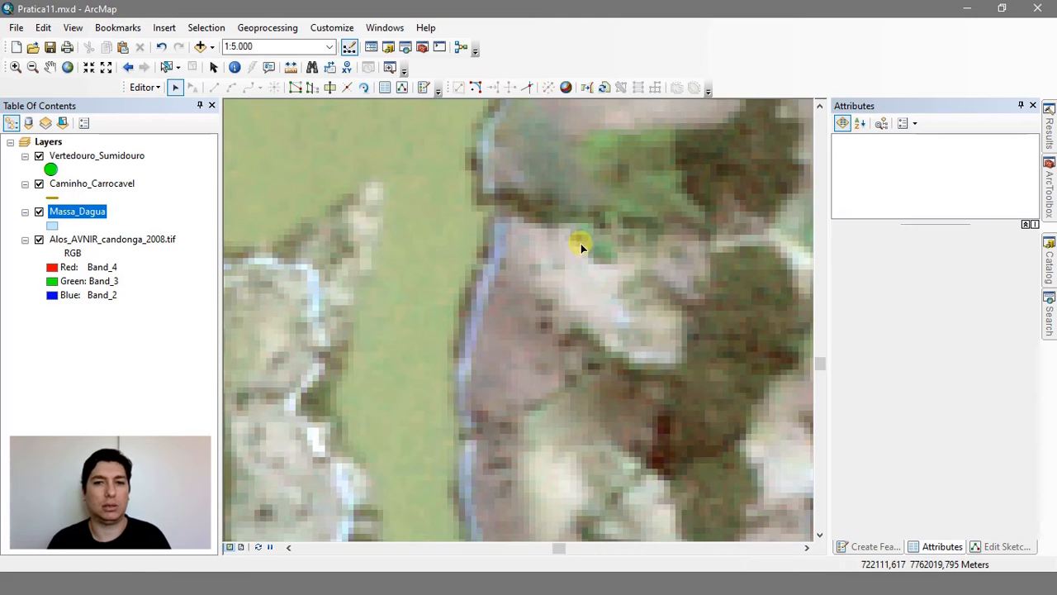
{"action": "key", "text": "ctrl+z"}
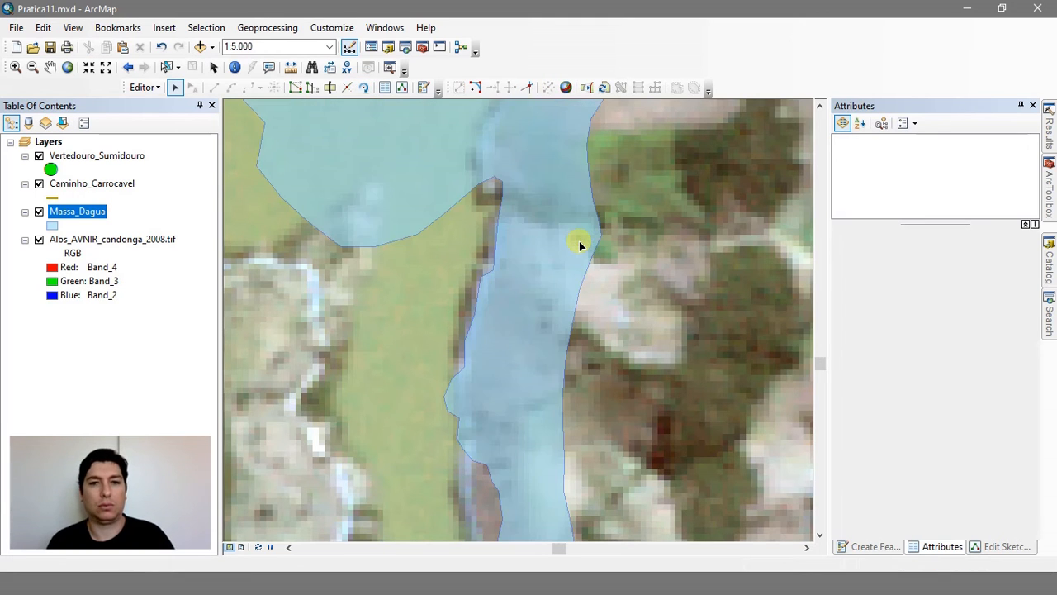
{"action": "key", "text": "ctrl+z"}
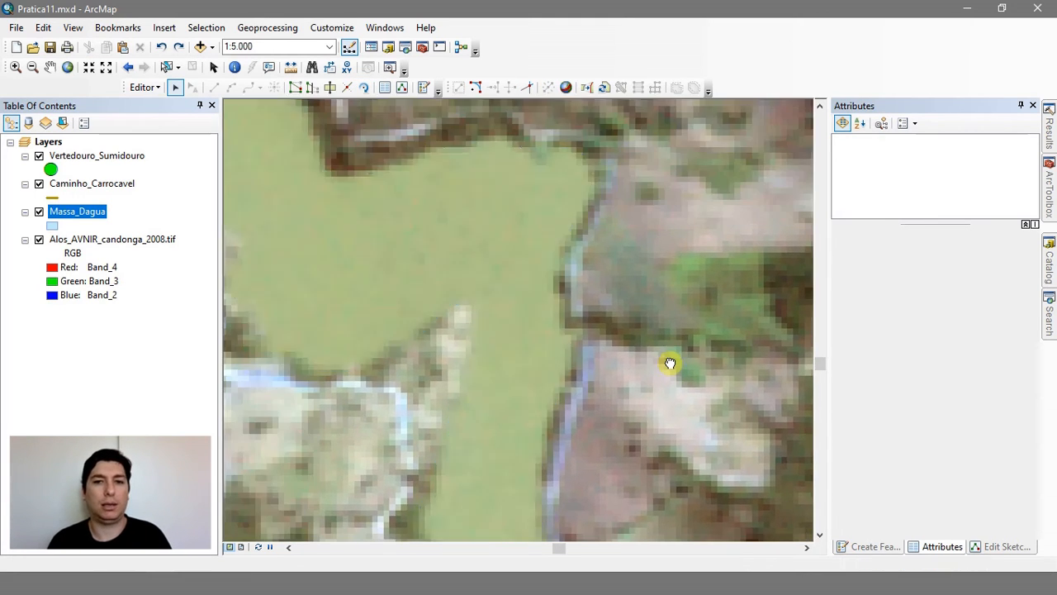
Step: Start a buffer of the Candonga polygon and choose Caminho_Carrocavel as its feature template
{"action": "scroll", "coordinate": [578, 300], "scroll_direction": "down", "scroll_amount": 5}
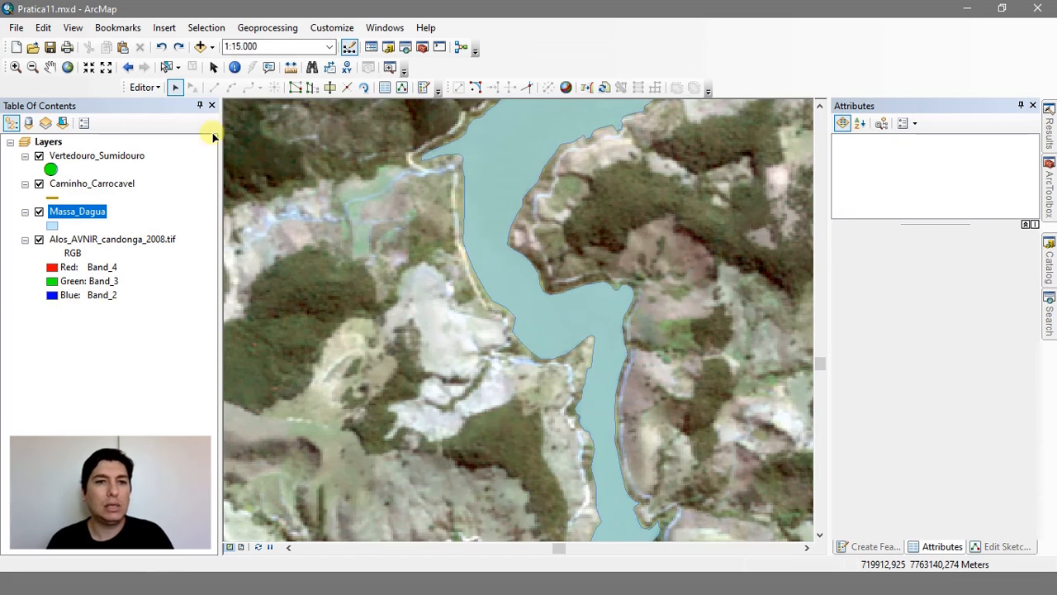
{"action": "left_click", "coordinate": [144, 88]}
{"action": "left_click", "coordinate": [527, 309]}
{"action": "left_click", "coordinate": [528, 313]}
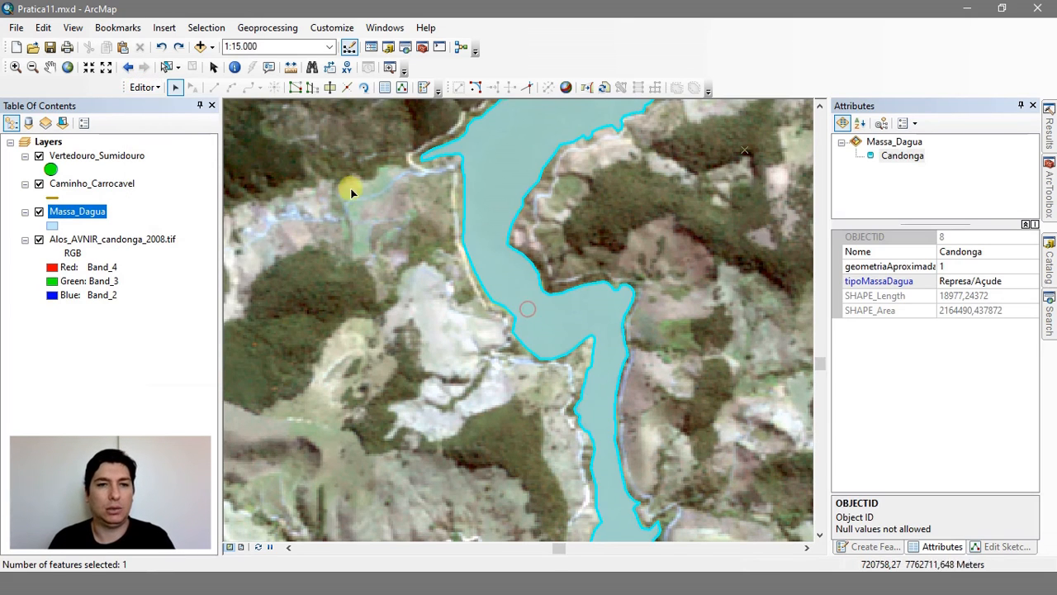
{"action": "left_click", "coordinate": [142, 88]}
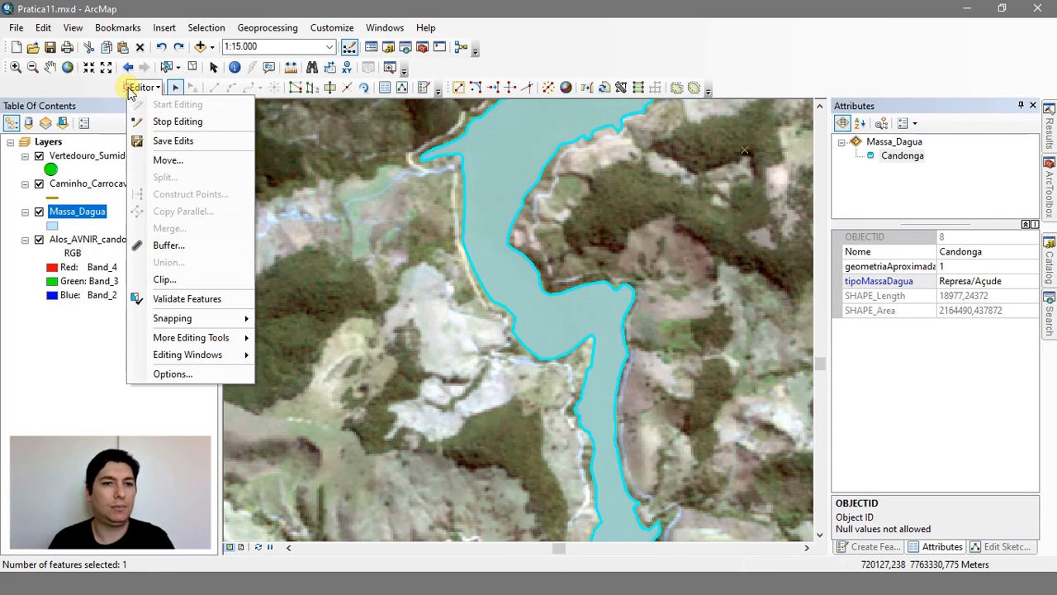
{"action": "left_click", "coordinate": [168, 245]}
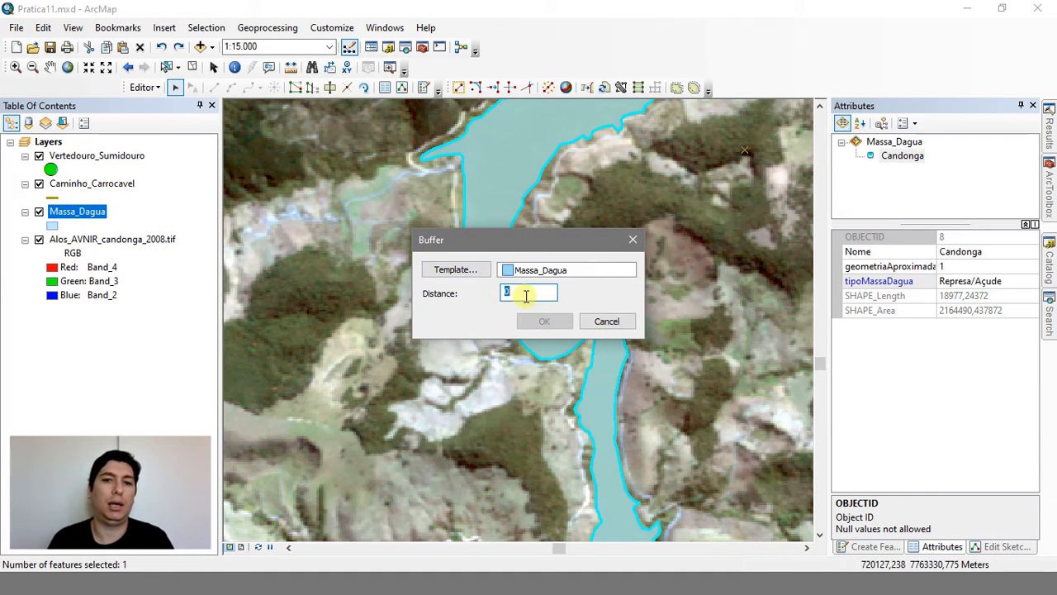
{"action": "left_click", "coordinate": [460, 277]}
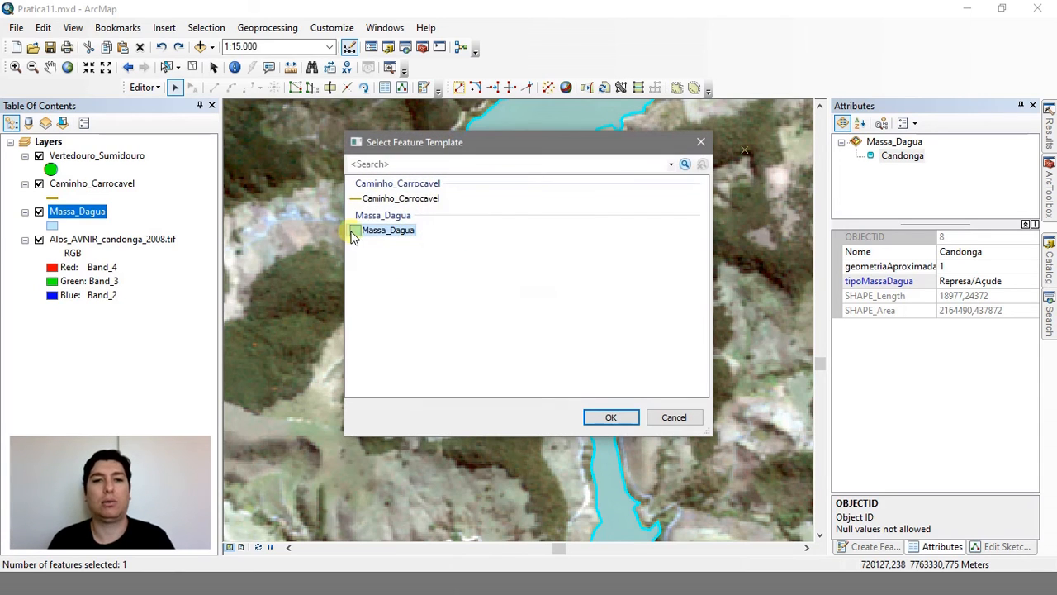
{"action": "left_click", "coordinate": [387, 200]}
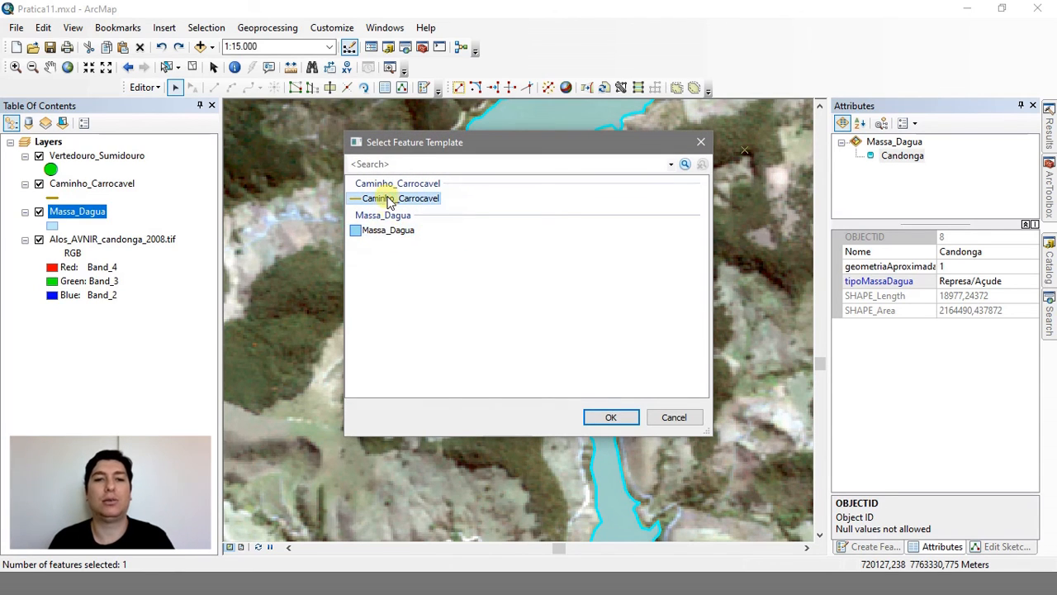
{"action": "left_click", "coordinate": [609, 417]}
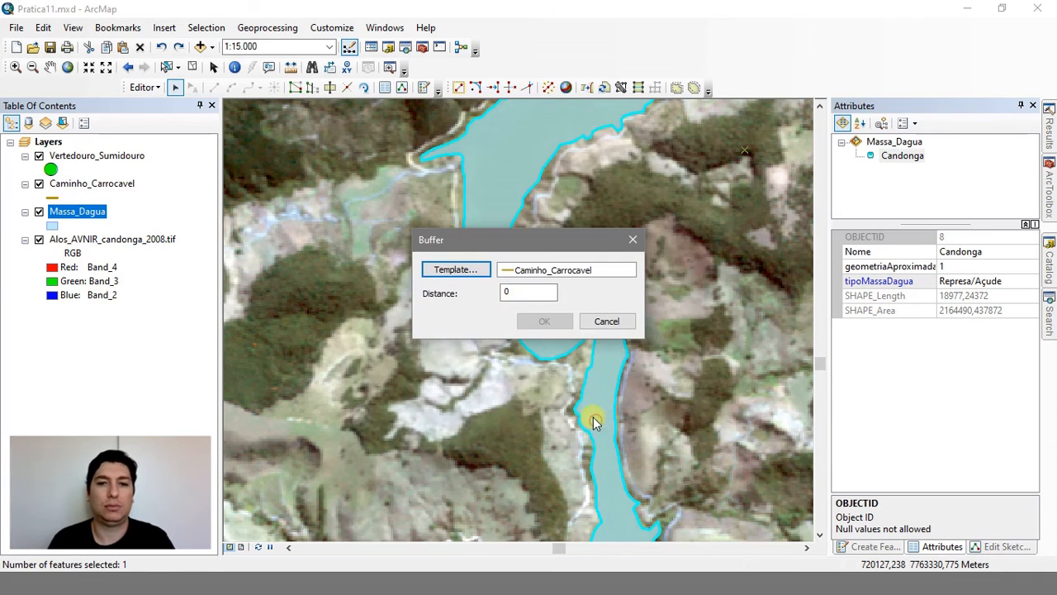
Step: Set the buffer distance to 50, create the buffer line around the Candonga polygon and clear the selection
{"action": "type", "text": "59"}
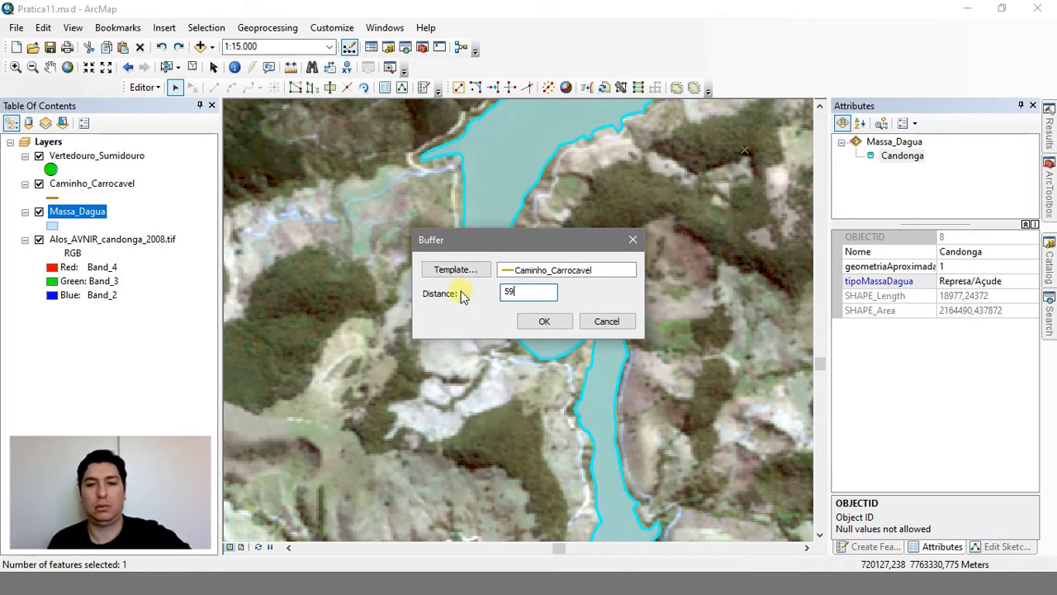
{"action": "key", "text": "BackSpace"}
{"action": "type", "text": "0"}
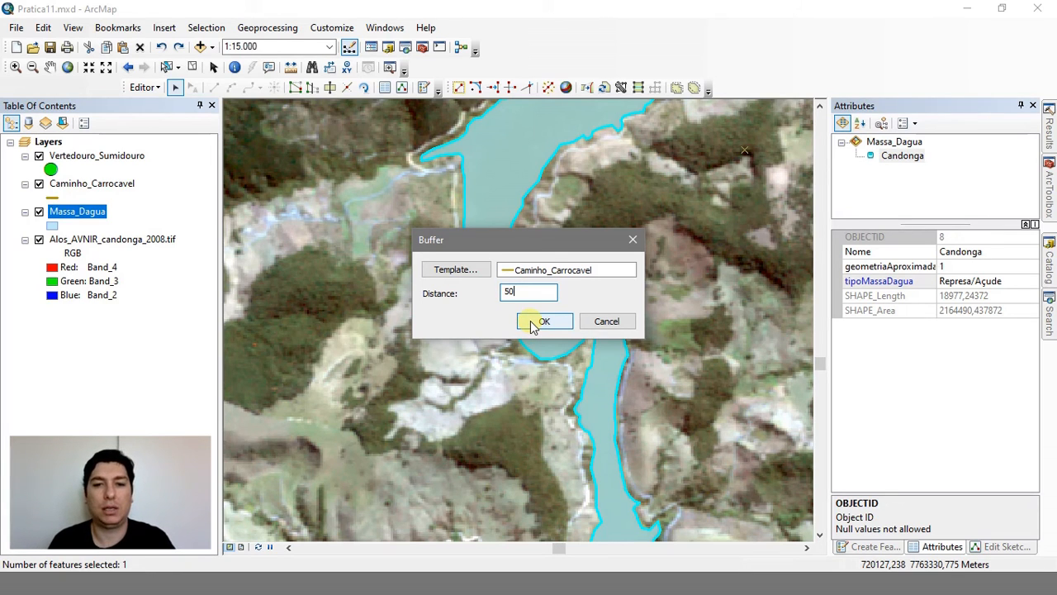
{"action": "left_click", "coordinate": [533, 323]}
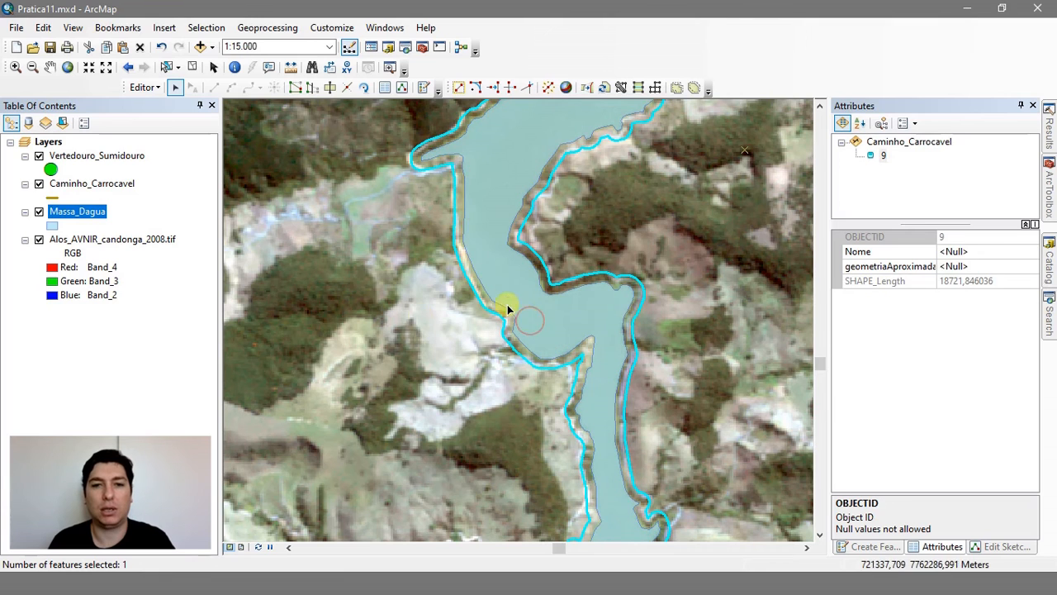
{"action": "left_click", "coordinate": [403, 326]}
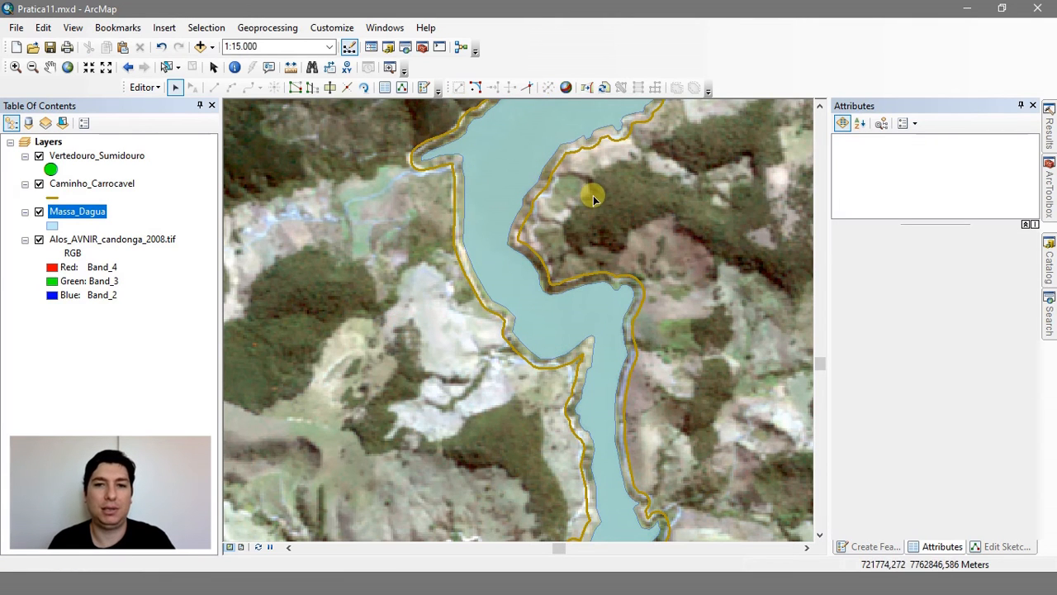
Step: Inspect the Caminho_Carrocavel buffer line around the reservoir up to the dam and delete it
{"action": "left_click_drag", "start_coordinate": [578, 229], "coordinate": [486, 386]}
{"action": "left_click_drag", "start_coordinate": [591, 246], "coordinate": [576, 495]}
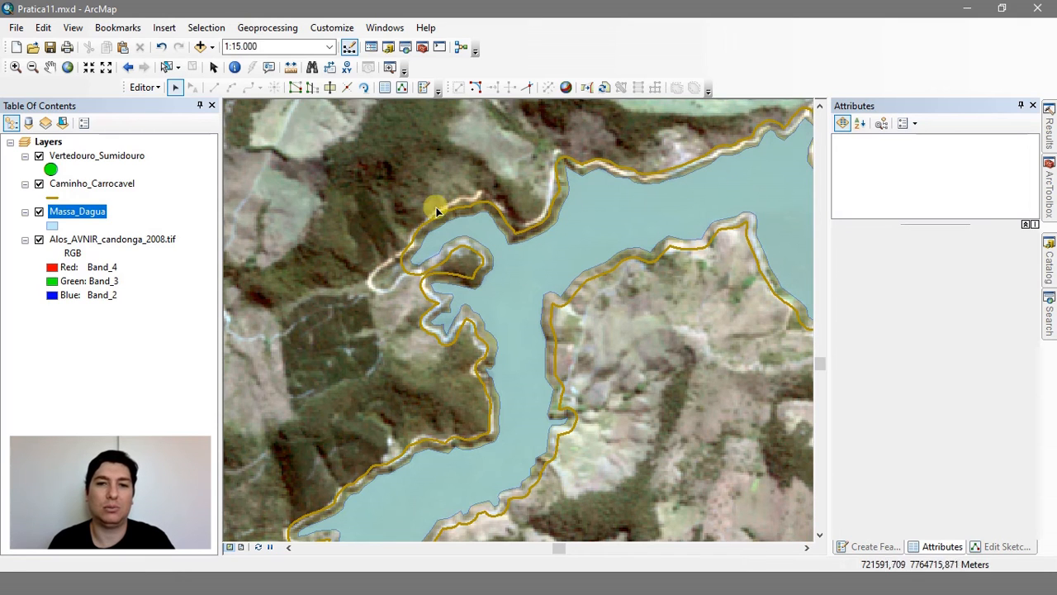
{"action": "left_click_drag", "start_coordinate": [609, 304], "coordinate": [267, 252]}
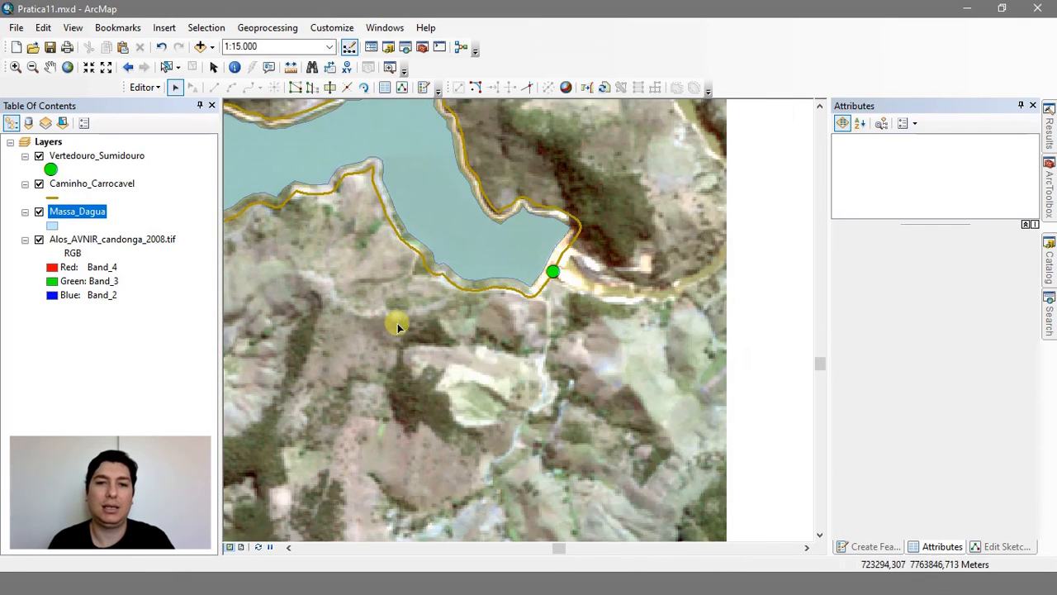
{"action": "scroll", "coordinate": [404, 326], "scroll_direction": "down", "scroll_amount": 2}
{"action": "left_click_drag", "start_coordinate": [415, 330], "coordinate": [602, 279]}
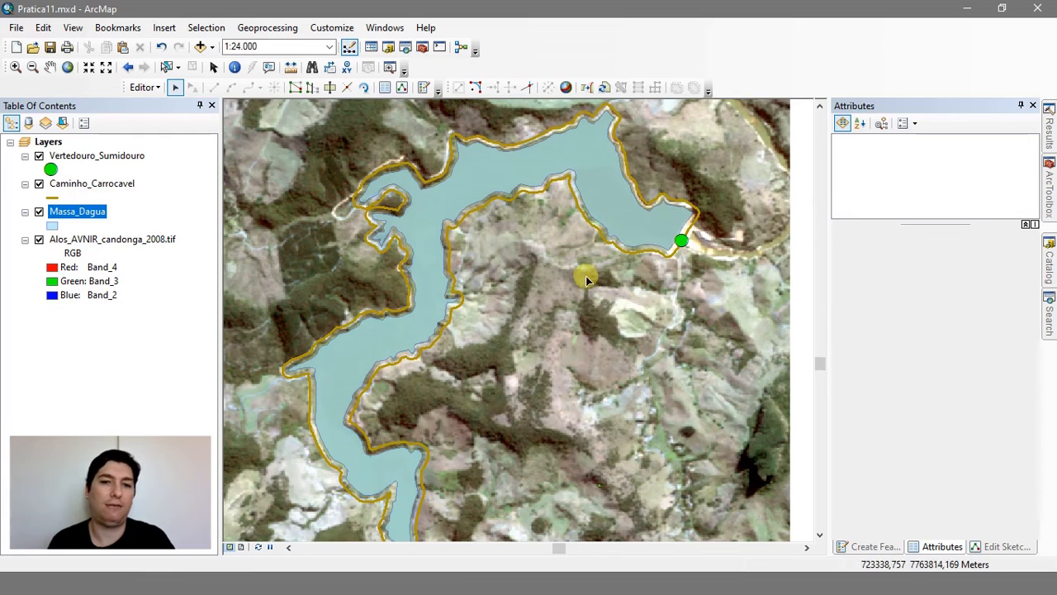
{"action": "left_click", "coordinate": [450, 325]}
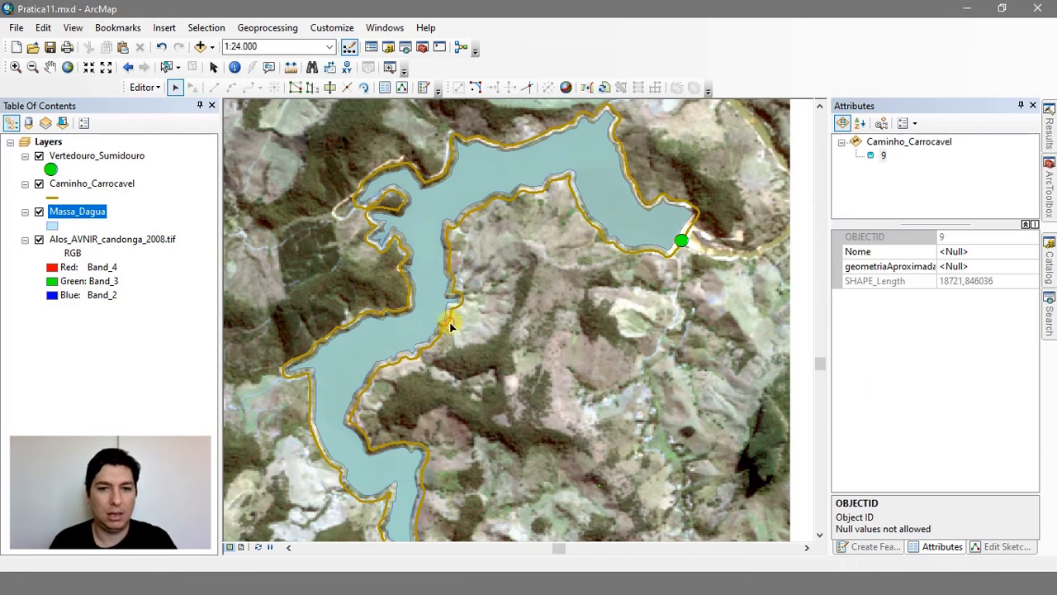
{"action": "left_click", "coordinate": [447, 318]}
{"action": "key", "text": "Delete"}
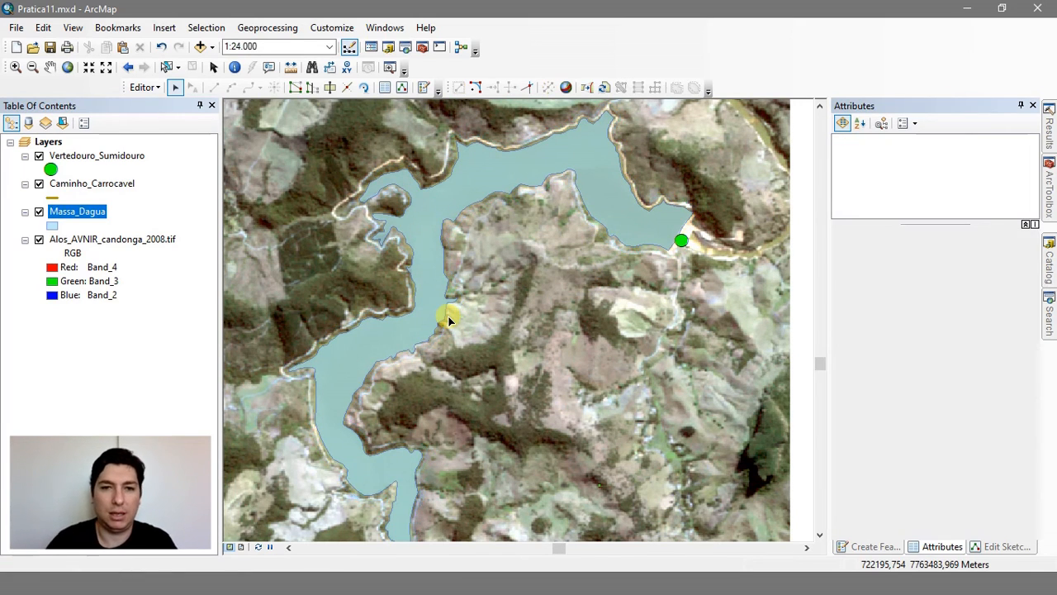
{"action": "left_click_drag", "start_coordinate": [475, 357], "coordinate": [544, 280]}
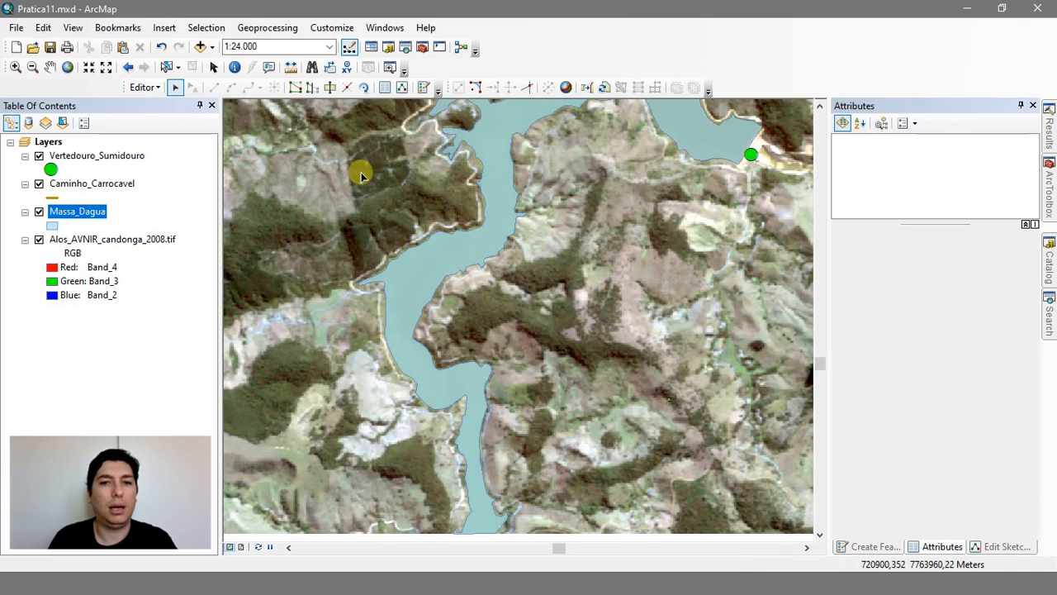
{"action": "left_click", "coordinate": [451, 261]}
{"action": "left_click", "coordinate": [145, 89]}
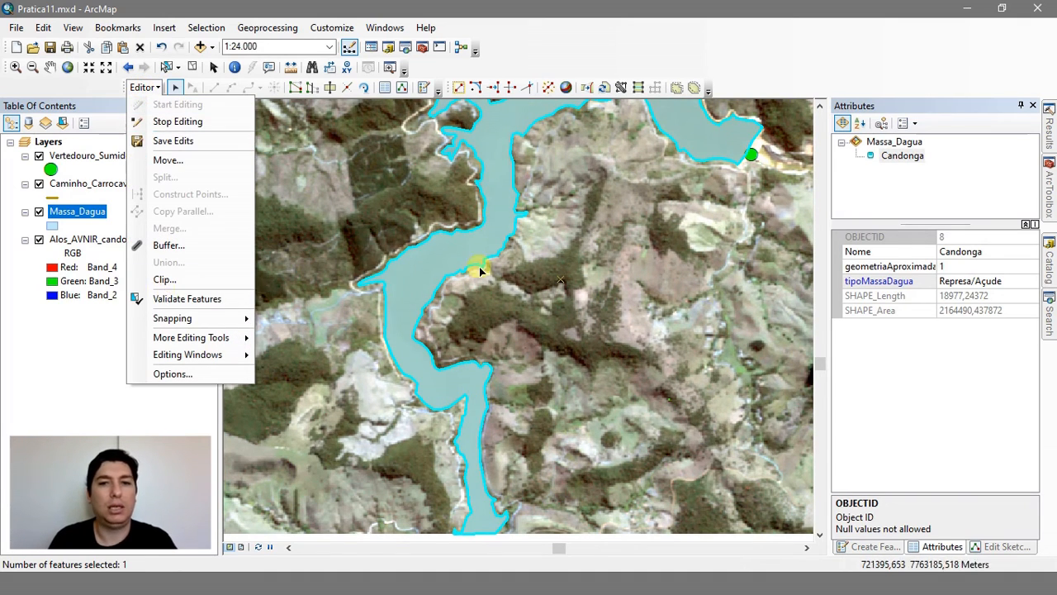
{"action": "left_click", "coordinate": [520, 359]}
{"action": "scroll", "coordinate": [499, 395], "scroll_direction": "down", "scroll_amount": 3}
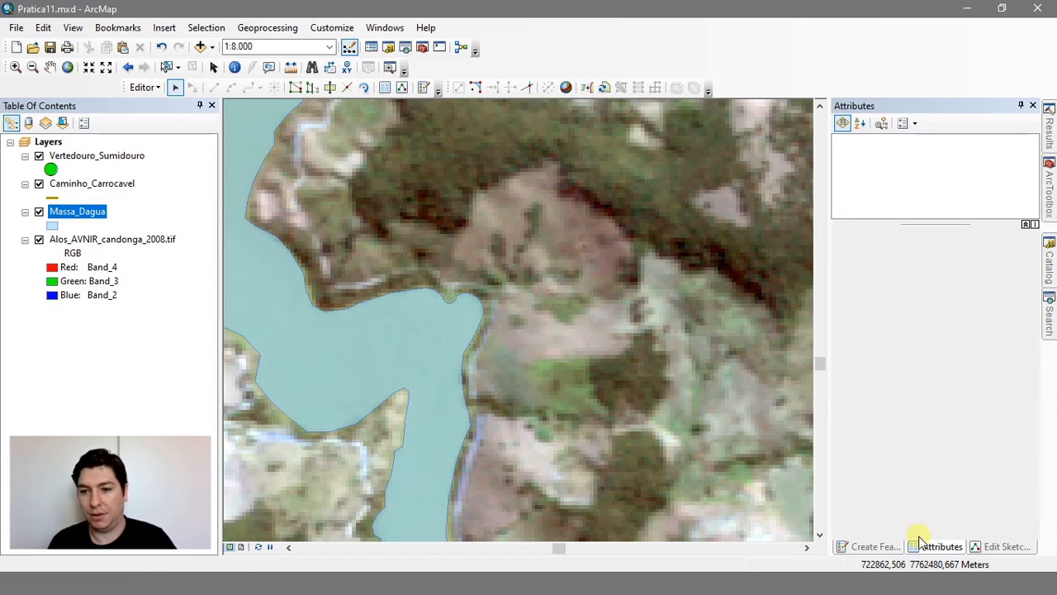
Step: Draw a circular Massa_Dagua polygon overlapping the reservoir's southwest bank beside the land spit
{"action": "left_click", "coordinate": [876, 546]}
{"action": "left_click", "coordinate": [875, 189]}
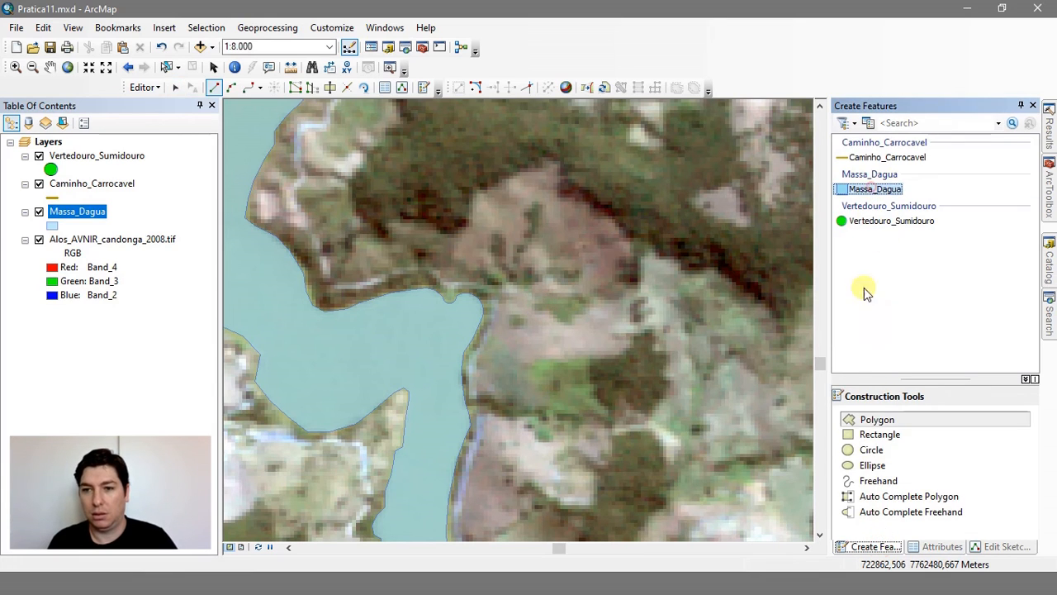
{"action": "left_click", "coordinate": [865, 450]}
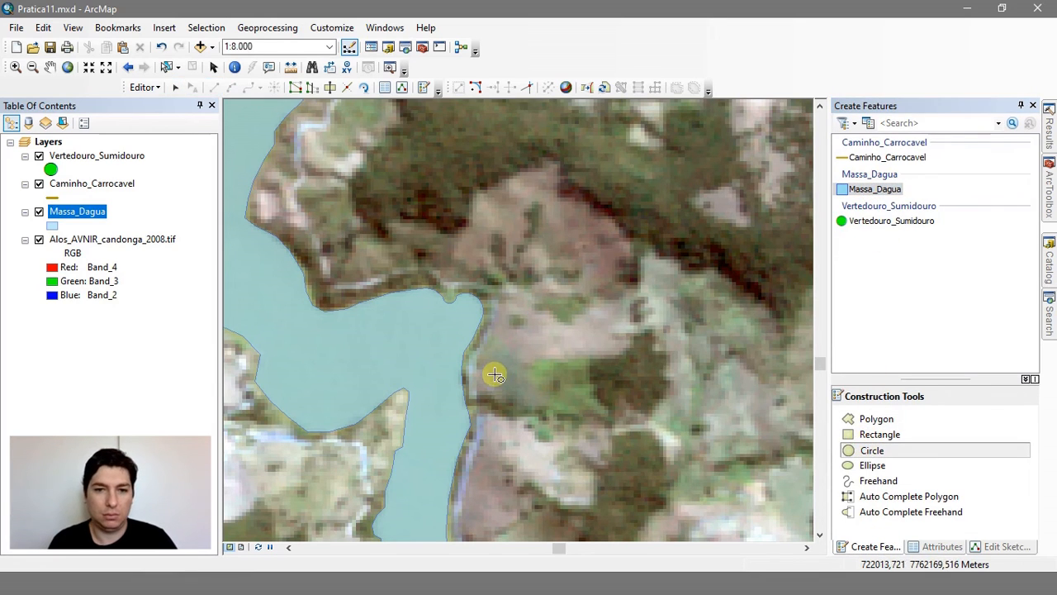
{"action": "left_click_drag", "start_coordinate": [538, 381], "coordinate": [575, 353]}
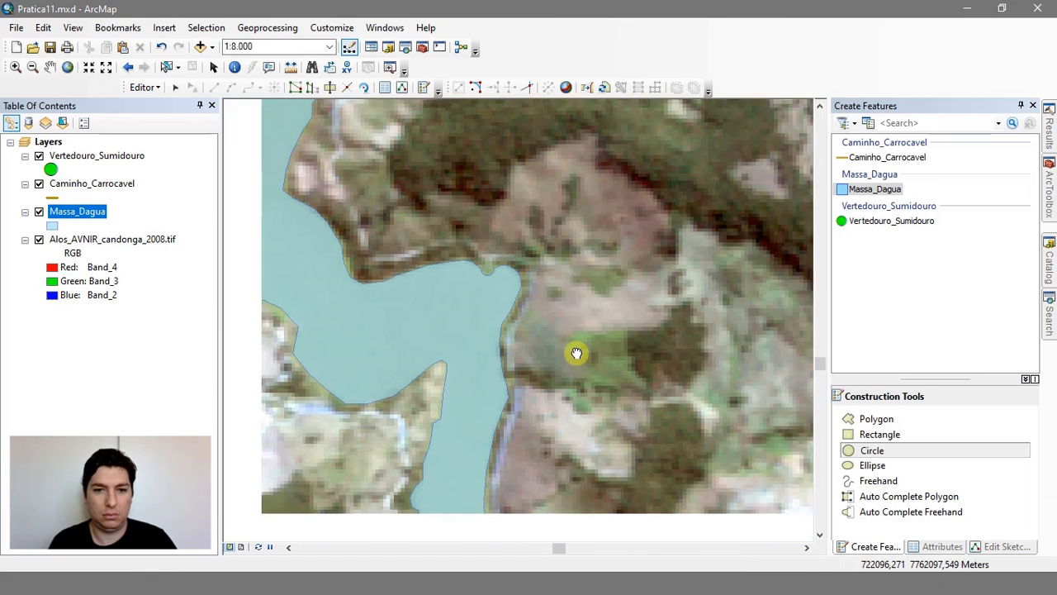
{"action": "left_click", "coordinate": [522, 270]}
{"action": "left_click", "coordinate": [560, 199]}
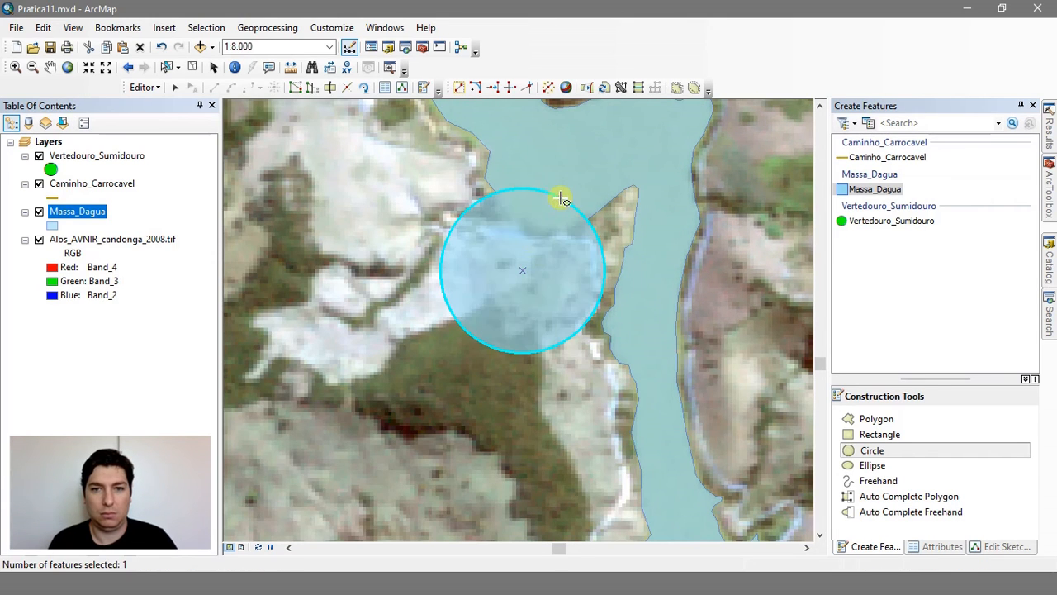
Step: Select the circle together with the Candonga polygon and view the description of the Union command
{"action": "left_click", "coordinate": [173, 88]}
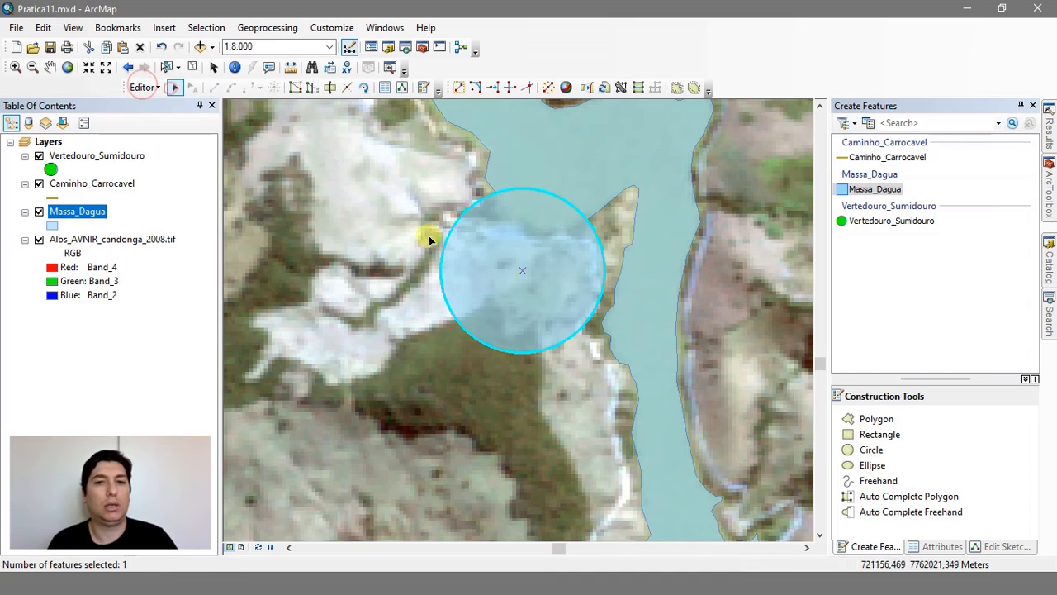
{"action": "left_click", "coordinate": [569, 163], "text": "shift"}
{"action": "left_click", "coordinate": [144, 87]}
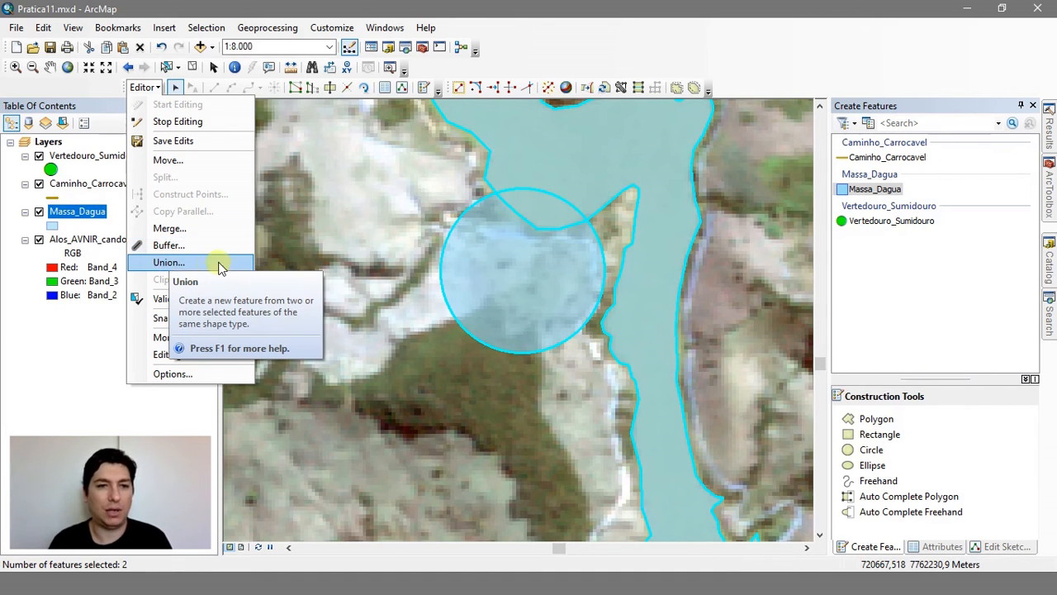
{"action": "left_click", "coordinate": [303, 239]}
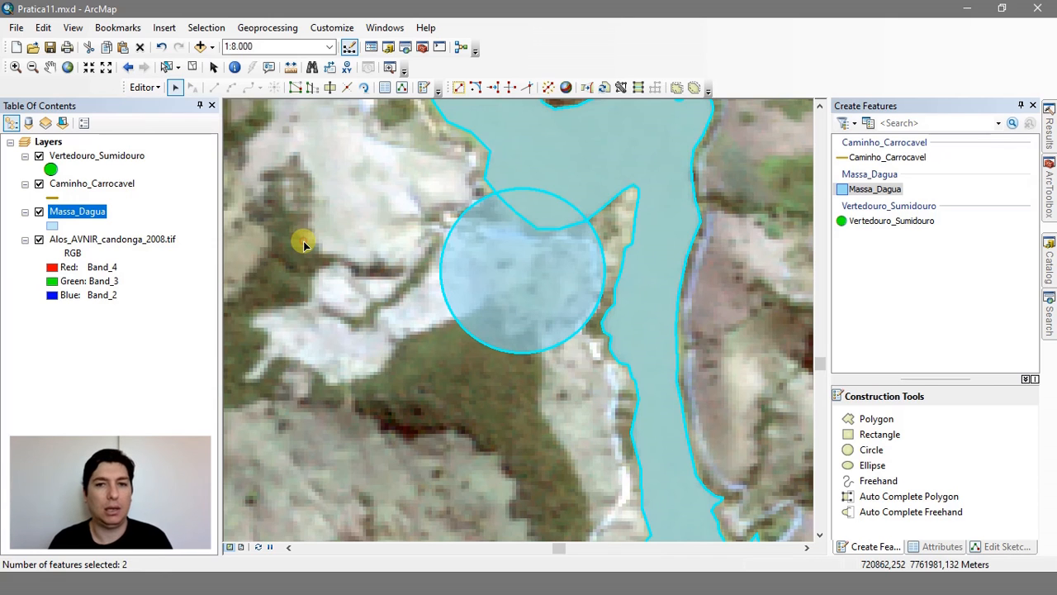
Step: Clip the Candonga polygon with the circle, using a buffer distance of 0 and discarding the area that intersects
{"action": "left_click", "coordinate": [506, 238]}
{"action": "left_click", "coordinate": [146, 87]}
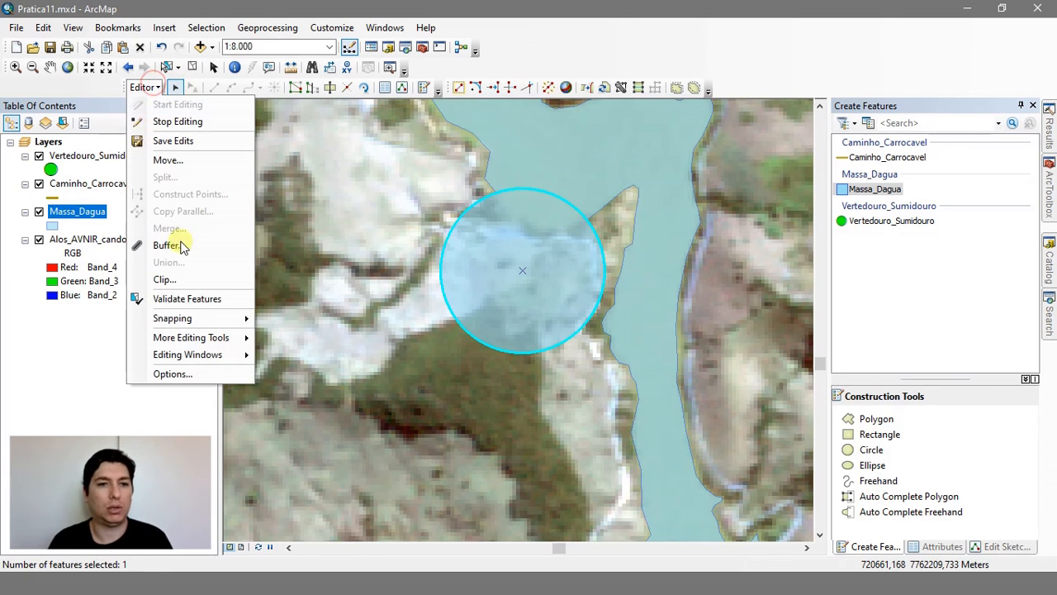
{"action": "left_click", "coordinate": [183, 277]}
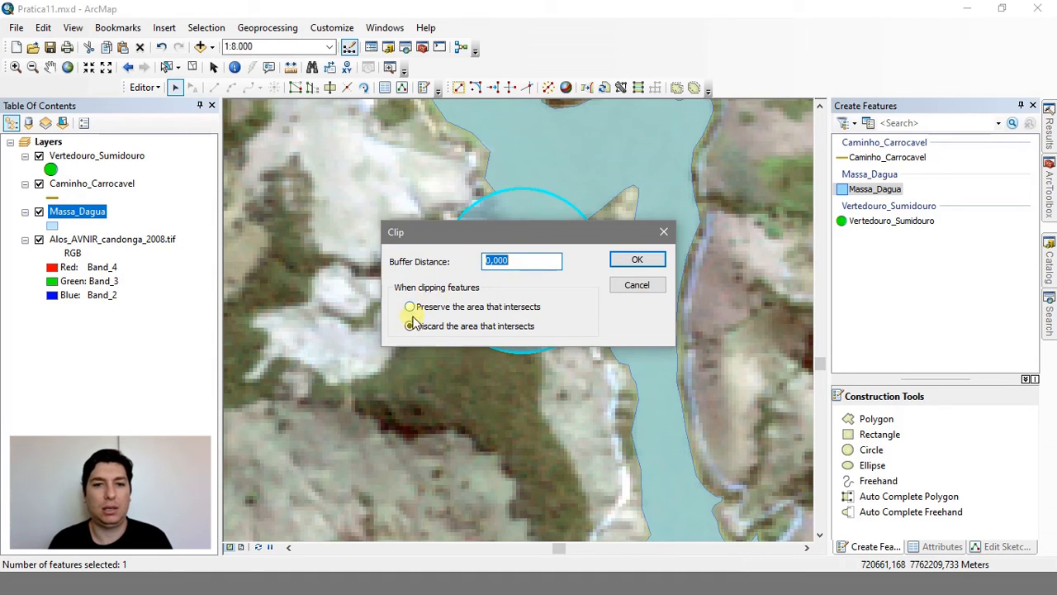
{"action": "left_click", "coordinate": [634, 261]}
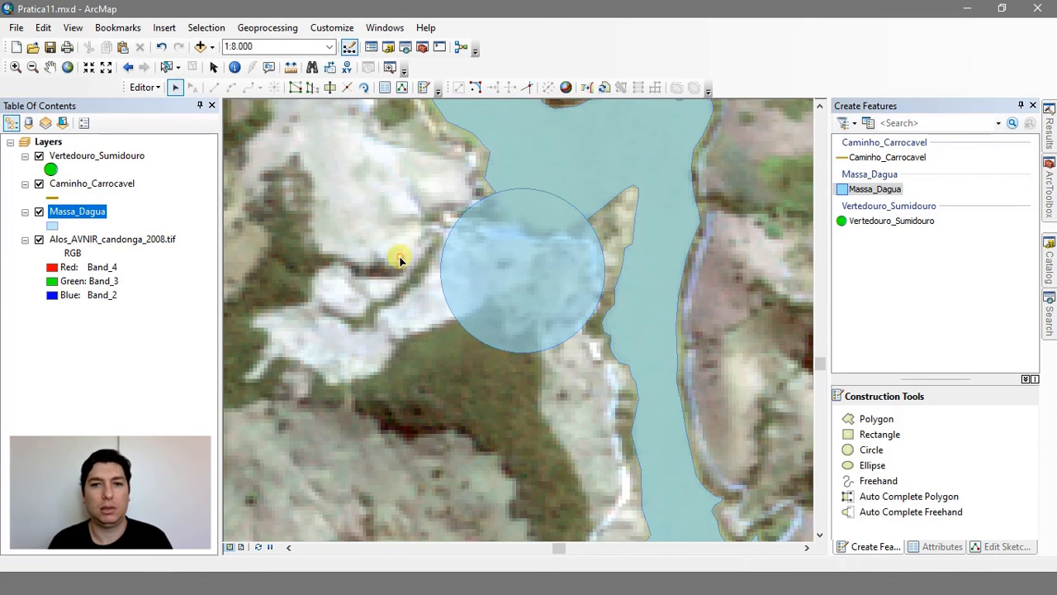
Step: Check the clipped Candonga outline by selecting it, and delete the overlapping circle
{"action": "left_click", "coordinate": [579, 204]}
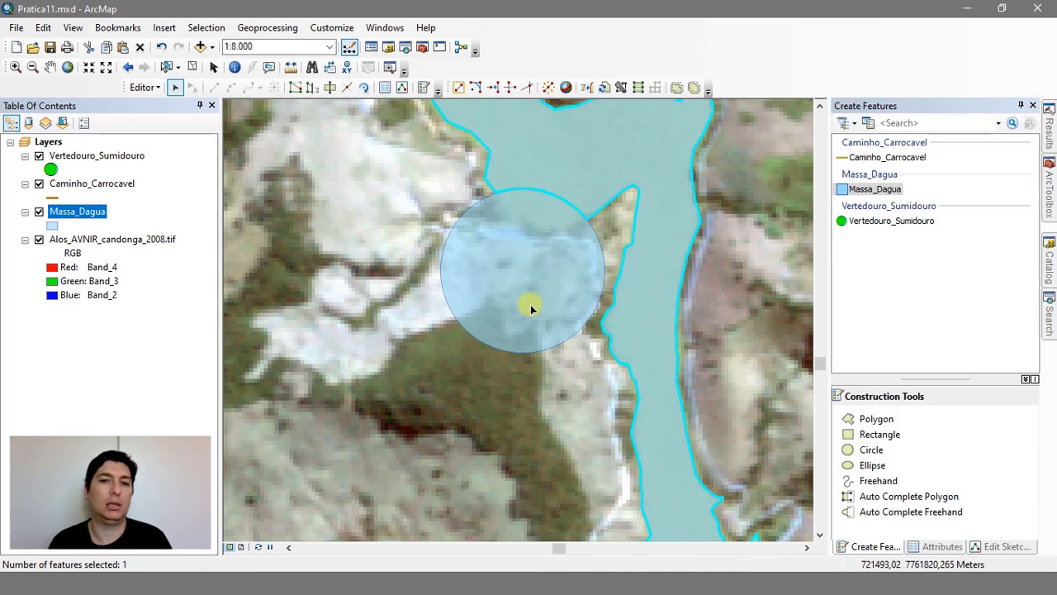
{"action": "left_click", "coordinate": [509, 272]}
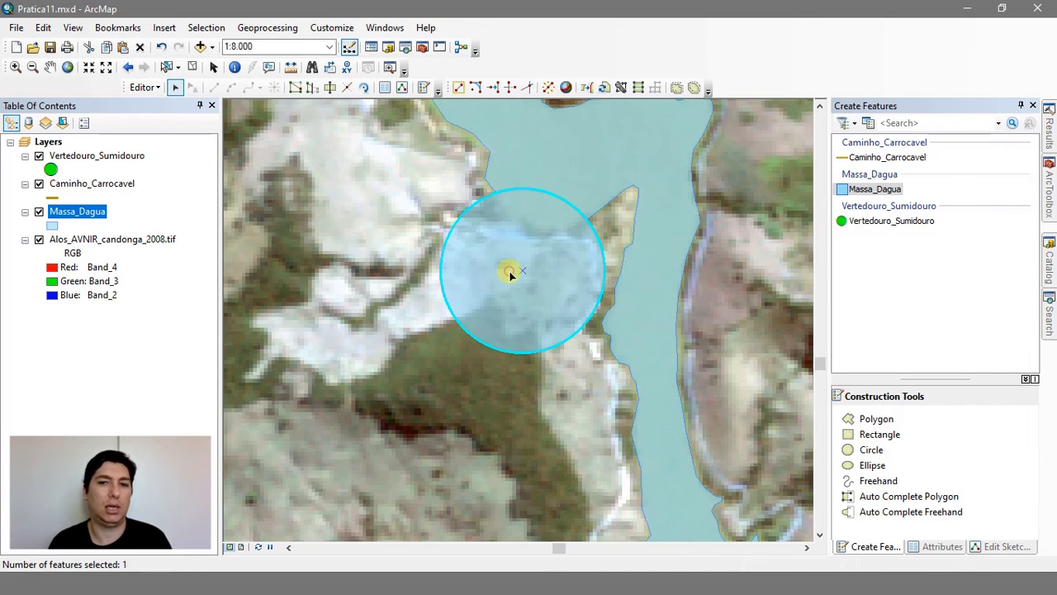
{"action": "key", "text": "Delete"}
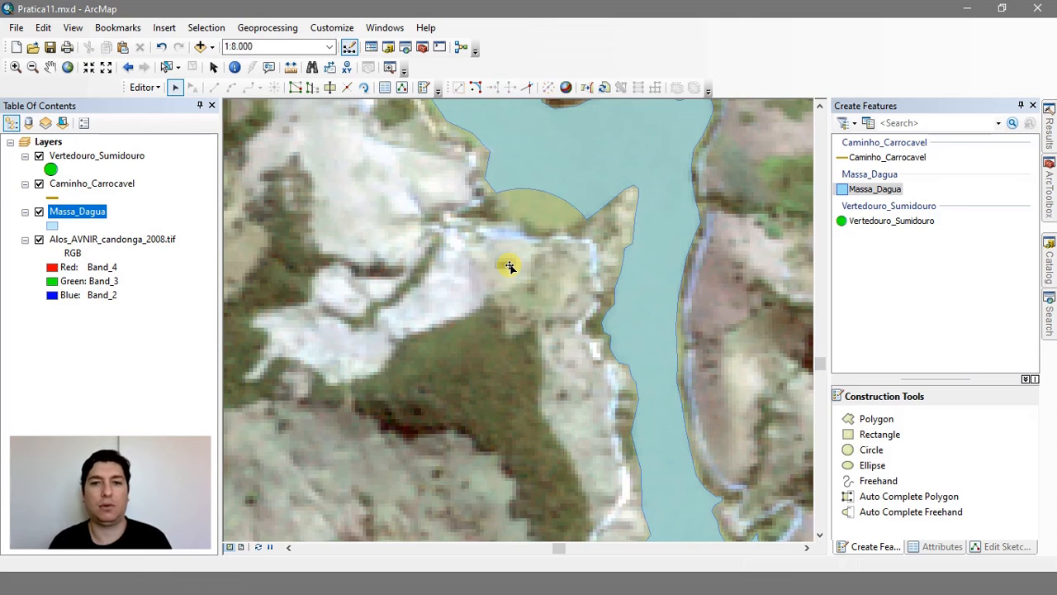
Step: Undo the circle's deletion and the clip of the Candonga polygon, and delete the circle again
{"action": "key", "text": "ctrl+z"}
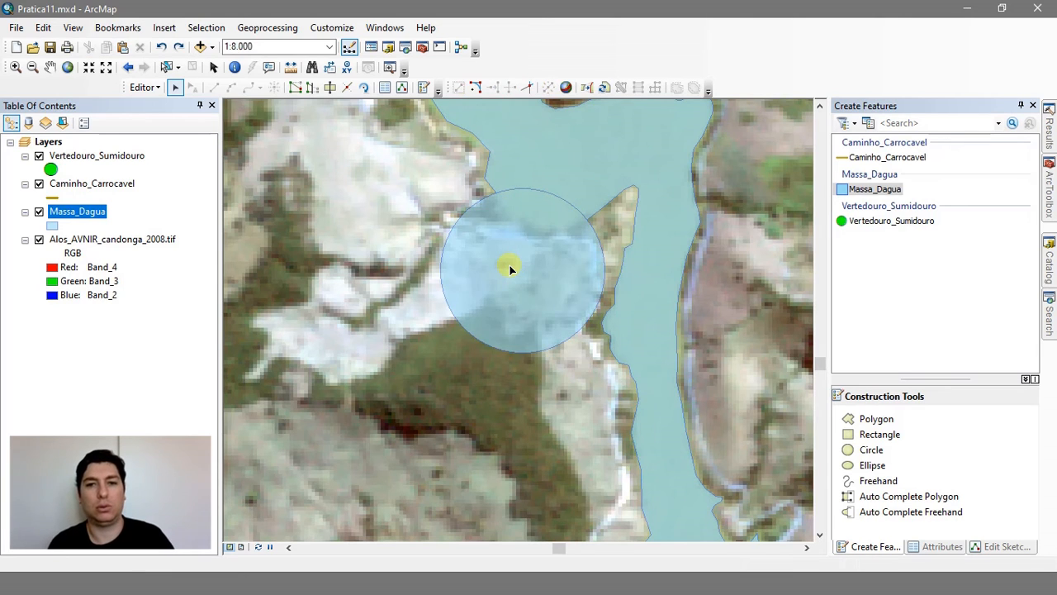
{"action": "left_click", "coordinate": [531, 225]}
{"action": "left_click", "coordinate": [503, 276]}
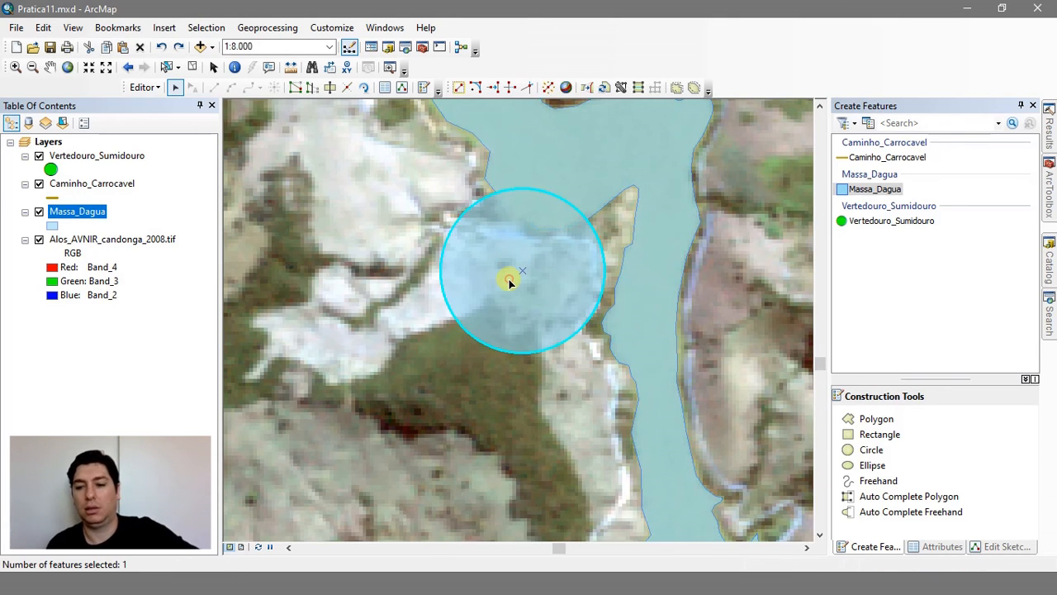
{"action": "key", "text": "Delete"}
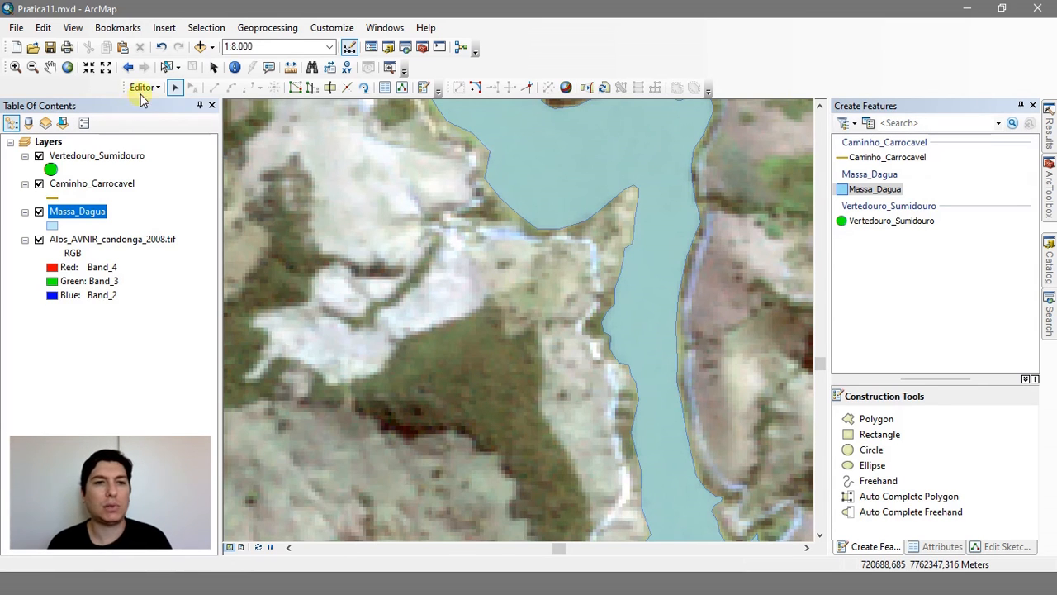
Step: Select the Candonga polygon in Massa_Dagua and bring its angular bank outline into close view
{"action": "left_click", "coordinate": [142, 87]}
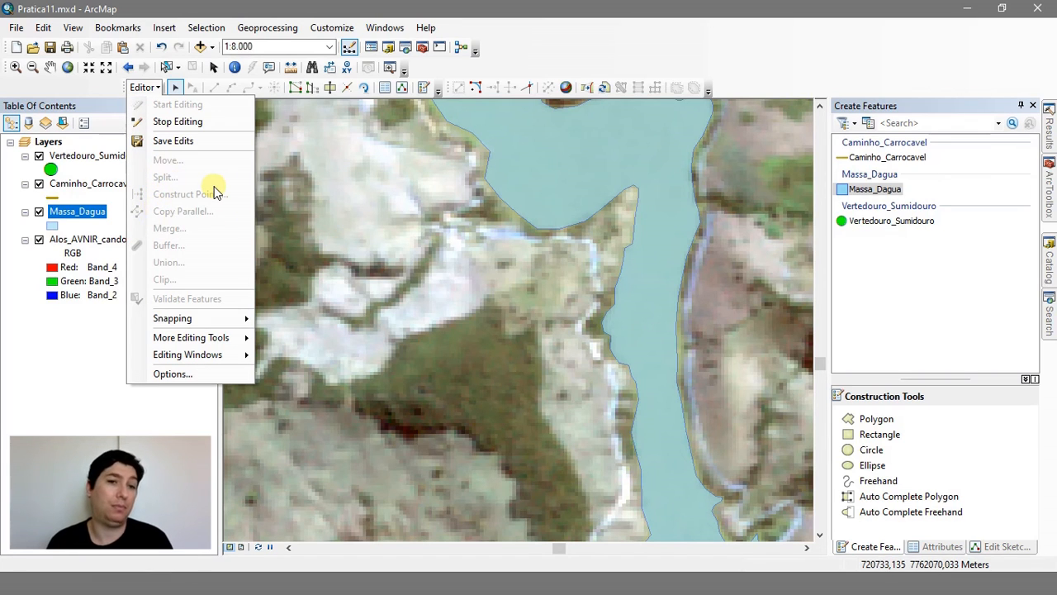
{"action": "left_click", "coordinate": [508, 202]}
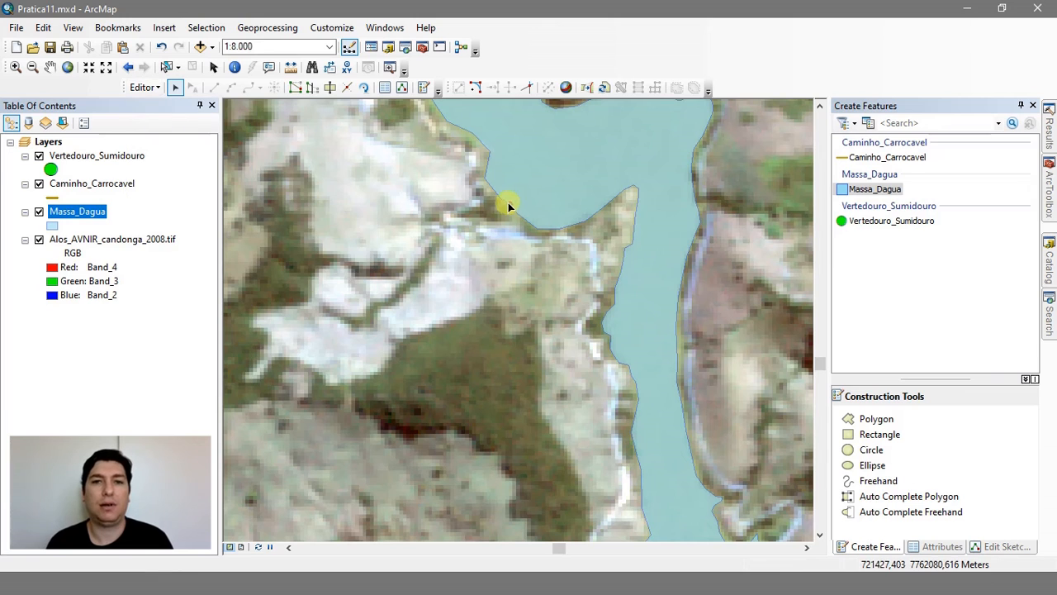
{"action": "left_click", "coordinate": [508, 203]}
{"action": "left_click_drag", "start_coordinate": [459, 220], "coordinate": [399, 292]}
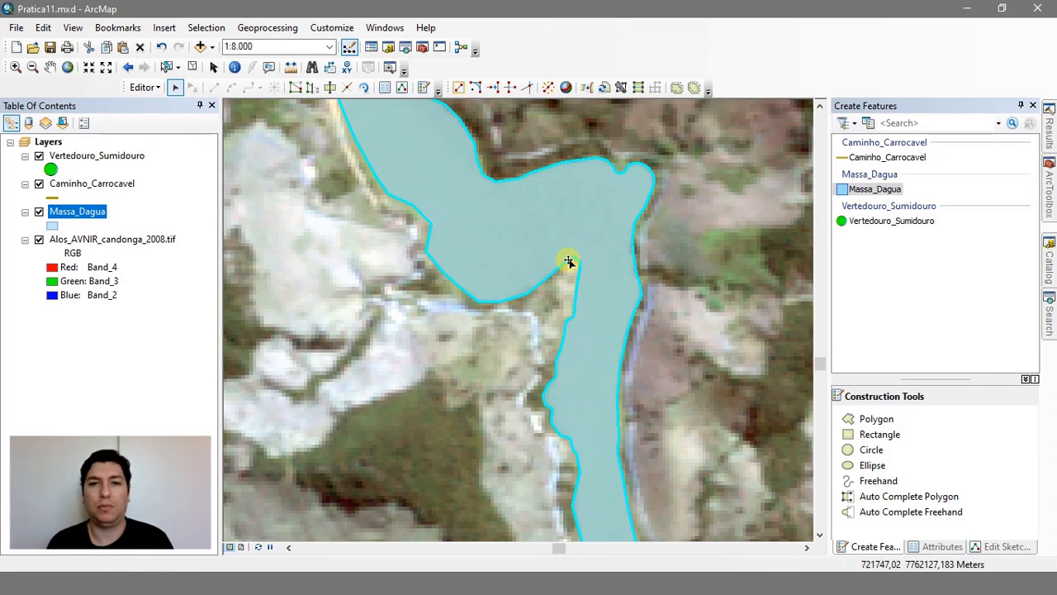
{"action": "left_click_drag", "start_coordinate": [565, 259], "coordinate": [502, 340]}
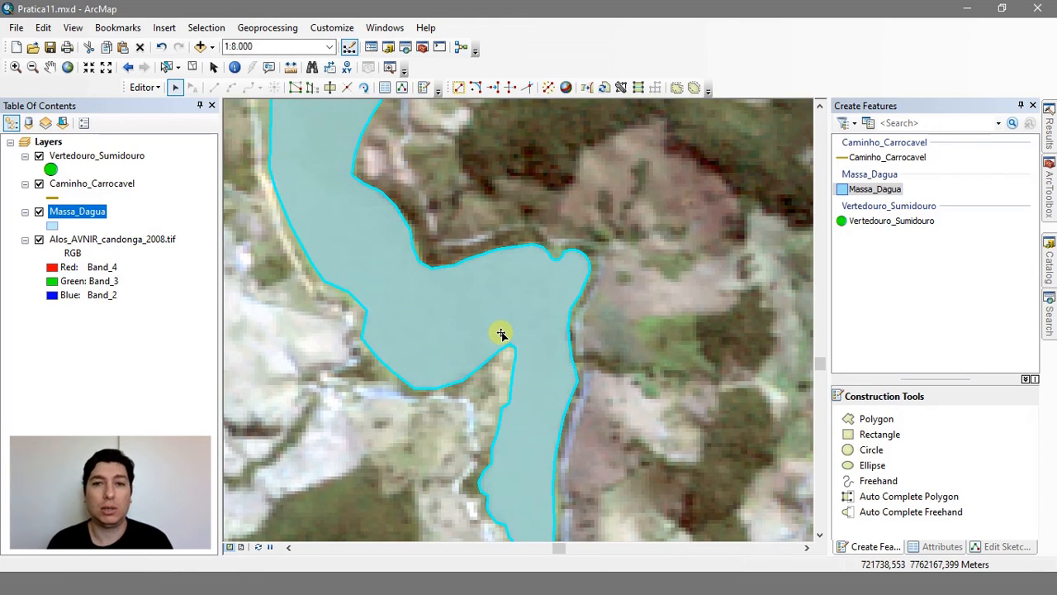
{"action": "scroll", "coordinate": [498, 322], "scroll_direction": "up", "scroll_amount": 5}
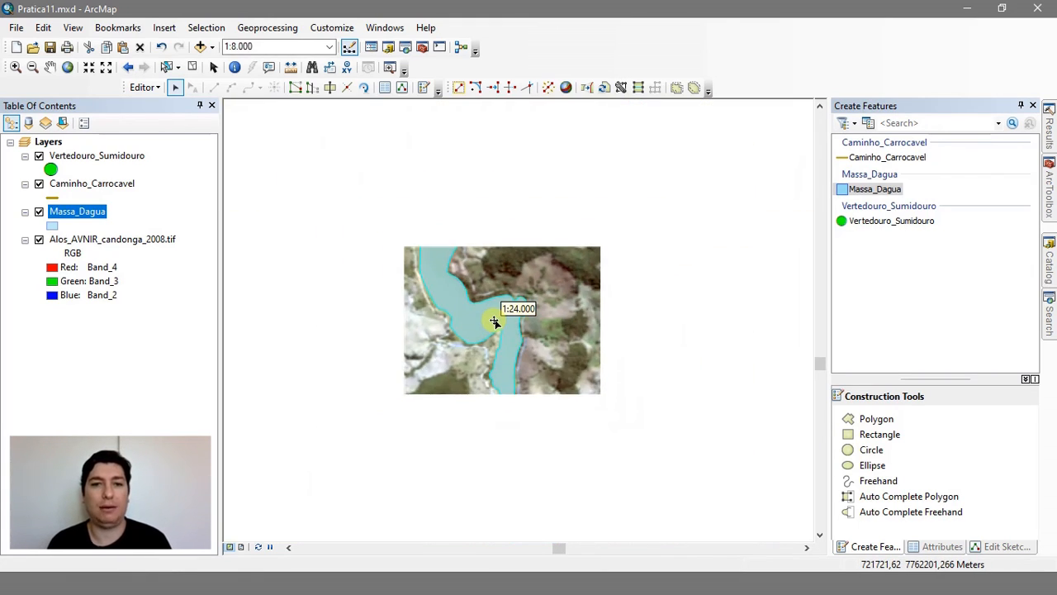
{"action": "scroll", "coordinate": [475, 247], "scroll_direction": "down", "scroll_amount": 3}
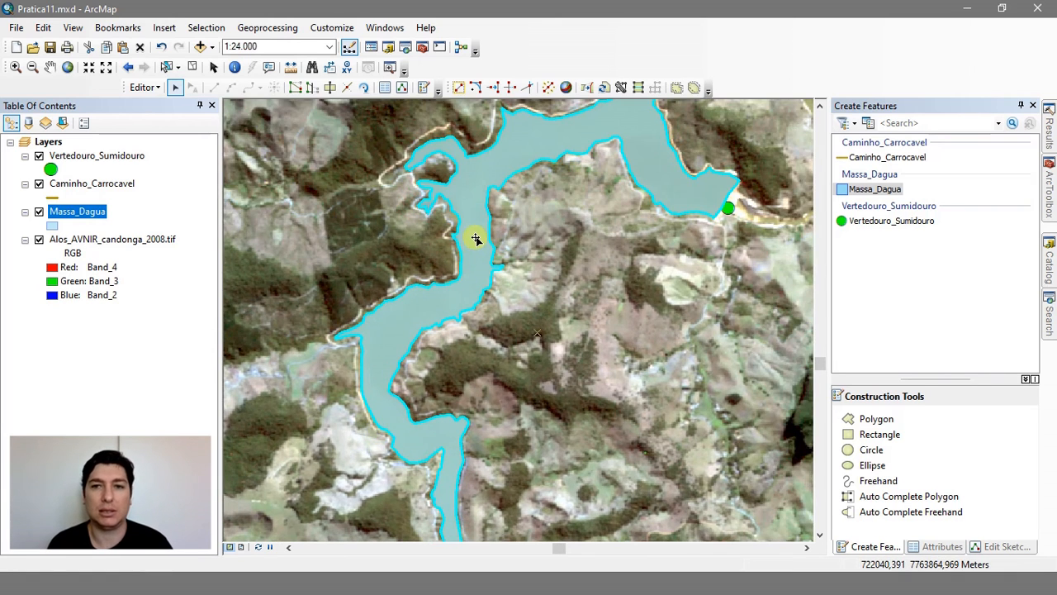
{"action": "scroll", "coordinate": [477, 239], "scroll_direction": "down", "scroll_amount": 3}
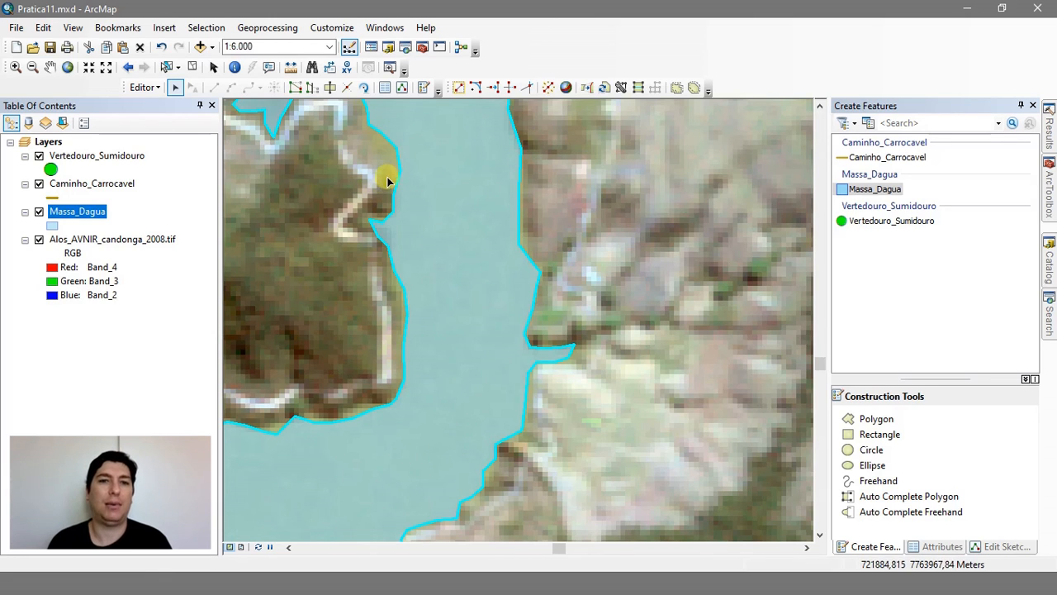
Step: Try smoothing the selected Candonga polygon with a maximum allowable offset of 0,2, and undo it
{"action": "left_click", "coordinate": [695, 88]}
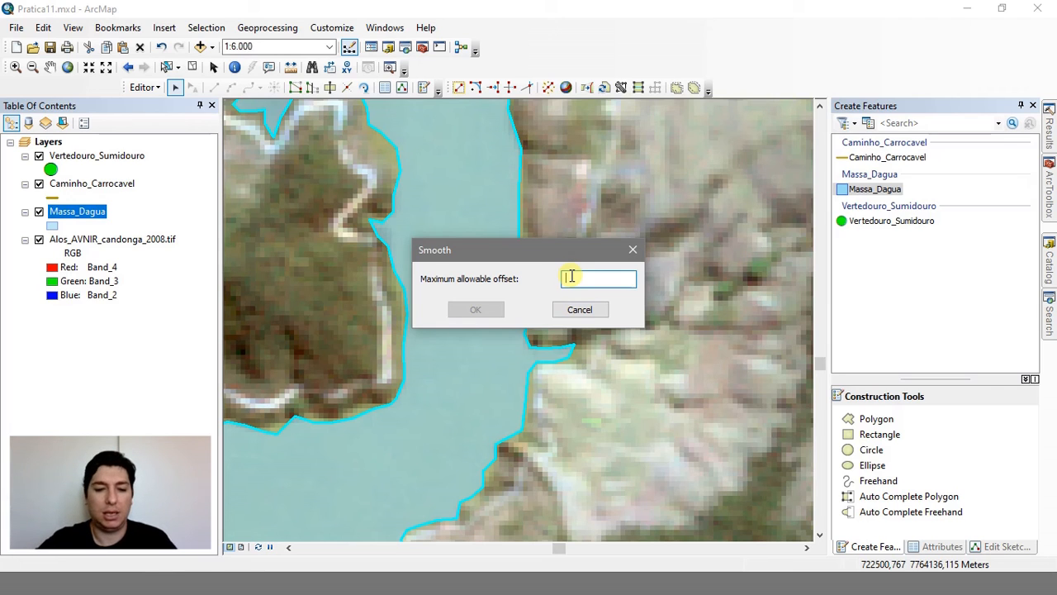
{"action": "type", "text": "2"}
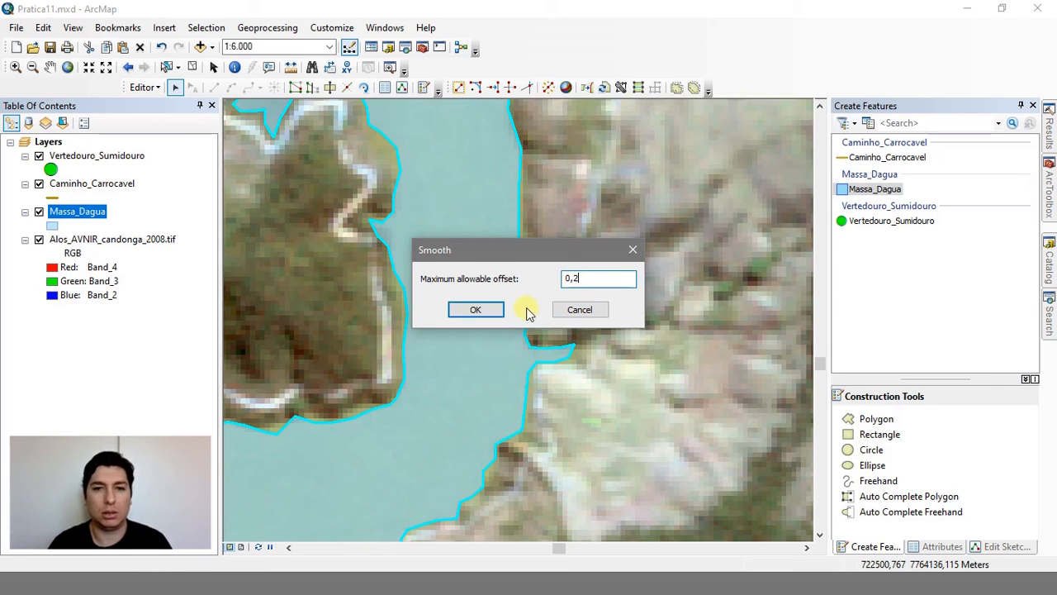
{"action": "left_click", "coordinate": [470, 311]}
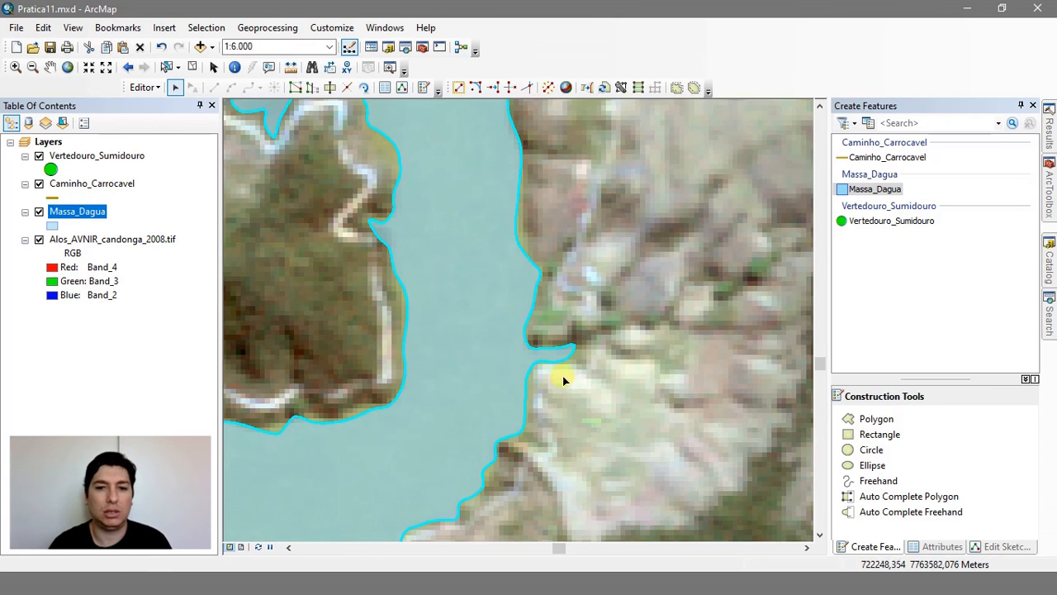
{"action": "left_click", "coordinate": [380, 231]}
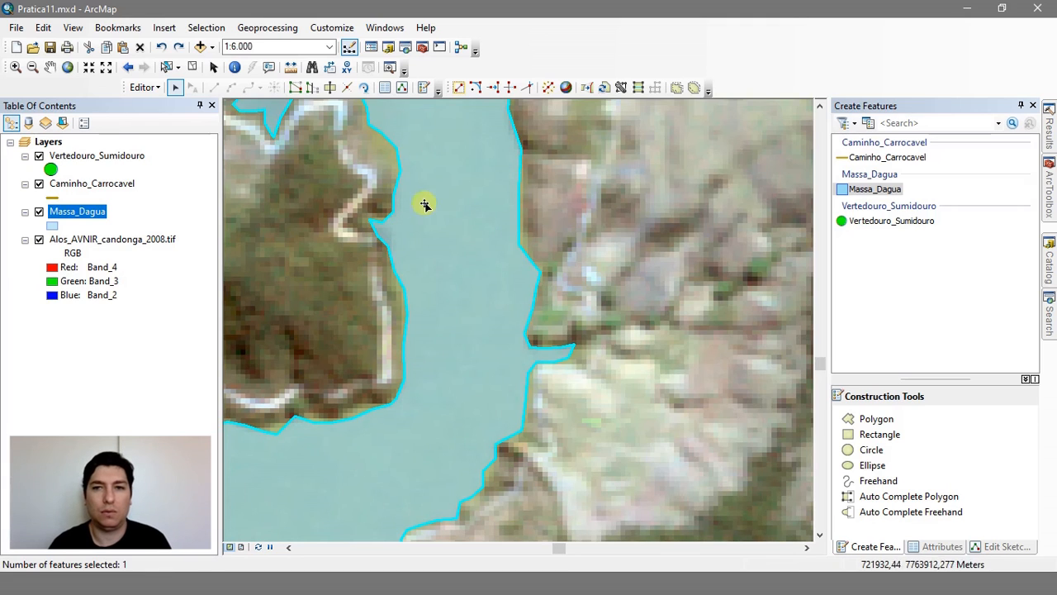
Step: Smooth the outline of the selected Candonga polygon with a maximum allowable offset of 2
{"action": "left_click", "coordinate": [692, 89]}
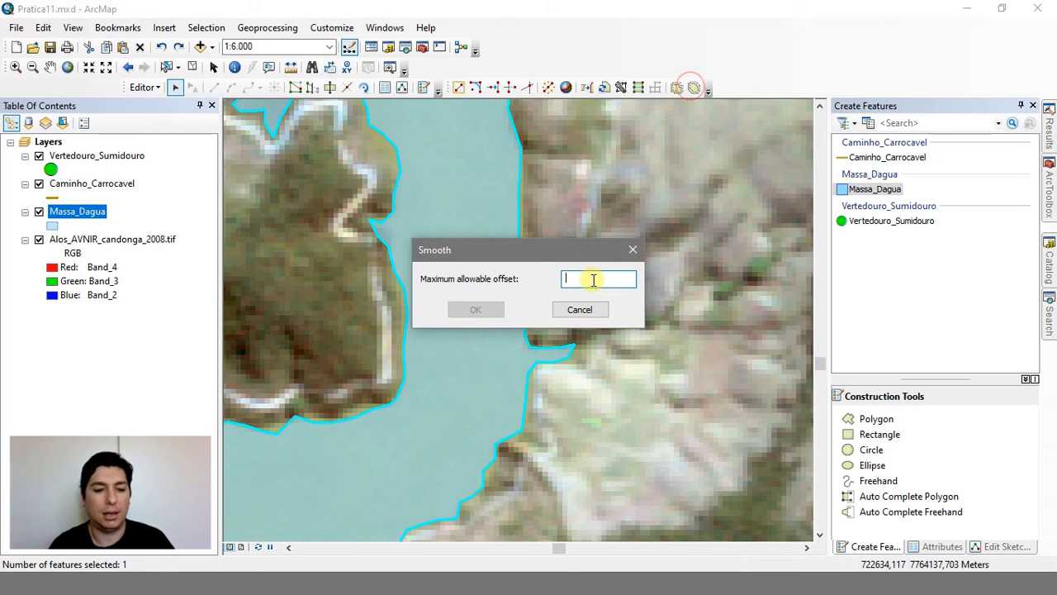
{"action": "type", "text": "2"}
{"action": "left_click", "coordinate": [476, 309]}
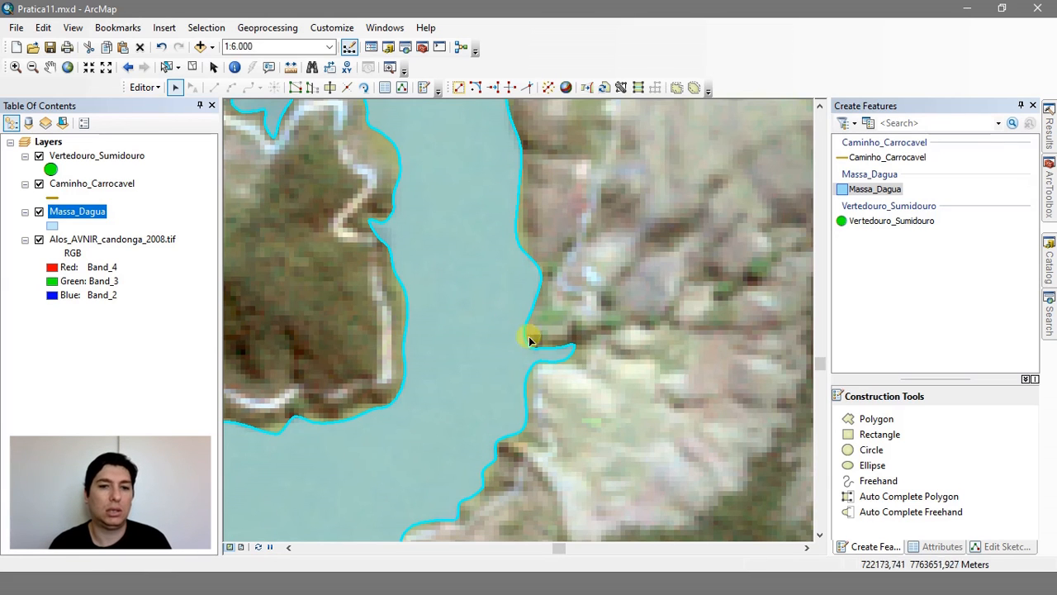
Step: Examine the smoothed Candonga outline along both banks, from the dam near the green spillway point to the western bends
{"action": "scroll", "coordinate": [570, 450], "scroll_direction": "up", "scroll_amount": 4}
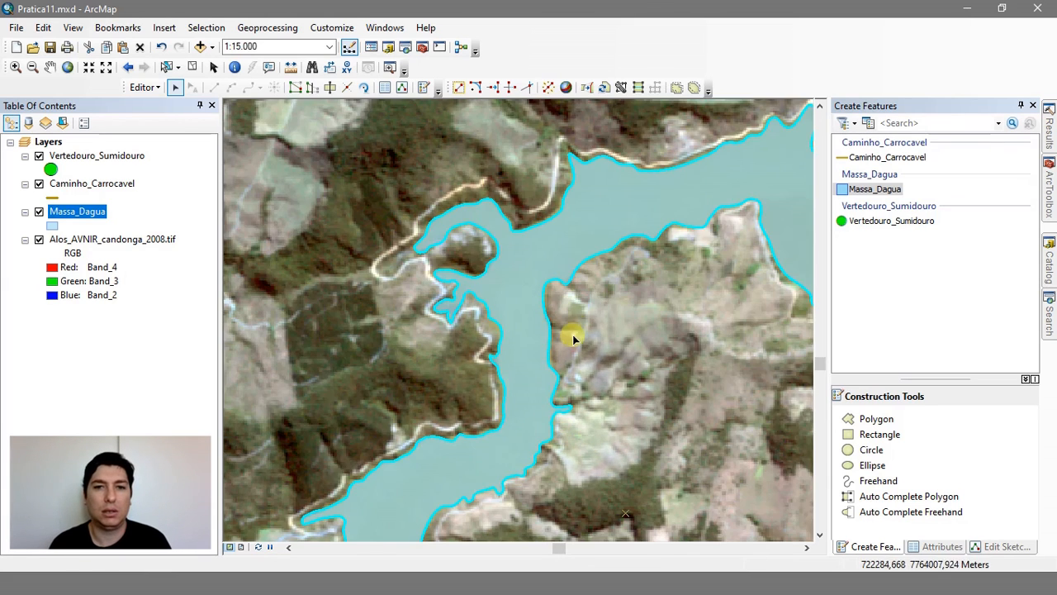
{"action": "left_click_drag", "start_coordinate": [573, 335], "coordinate": [216, 314]}
{"action": "scroll", "coordinate": [474, 266], "scroll_direction": "down", "scroll_amount": 1}
{"action": "scroll", "coordinate": [474, 265], "scroll_direction": "down", "scroll_amount": 4}
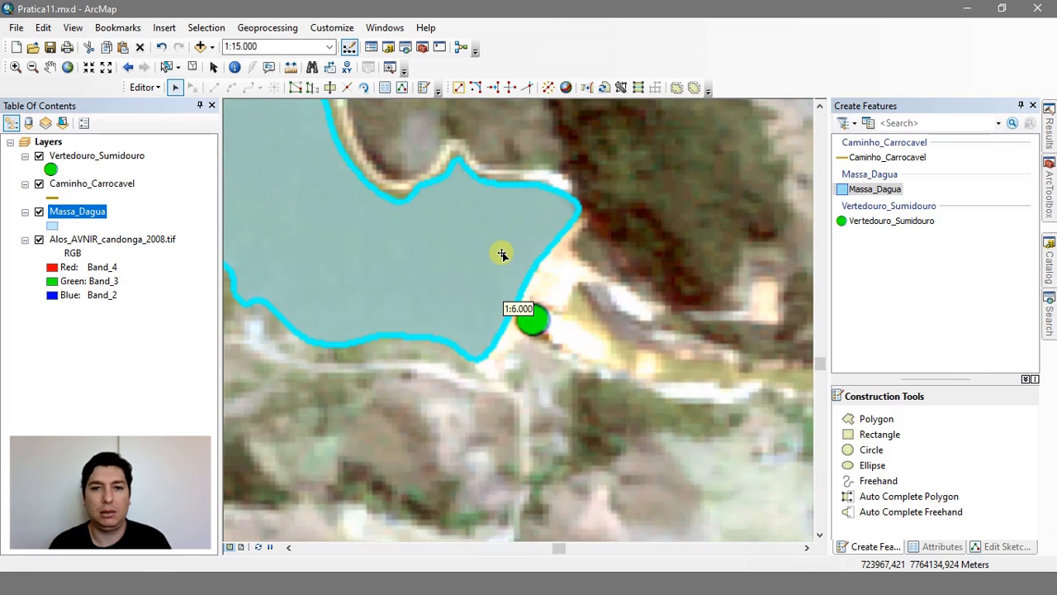
{"action": "left_click_drag", "start_coordinate": [425, 242], "coordinate": [615, 377]}
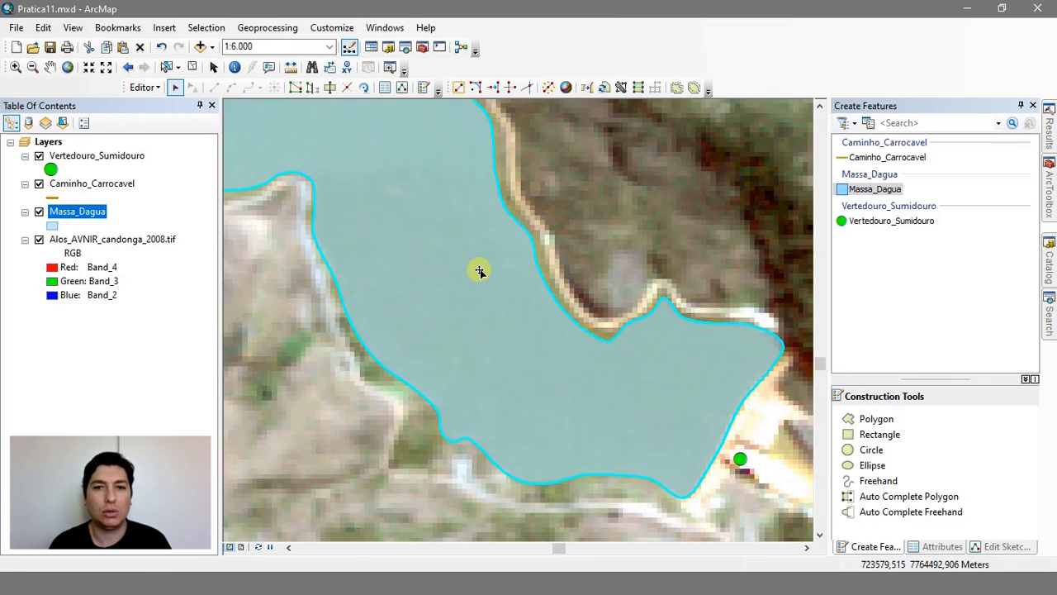
{"action": "left_click_drag", "start_coordinate": [479, 272], "coordinate": [637, 524]}
{"action": "left_click_drag", "start_coordinate": [471, 421], "coordinate": [613, 281]}
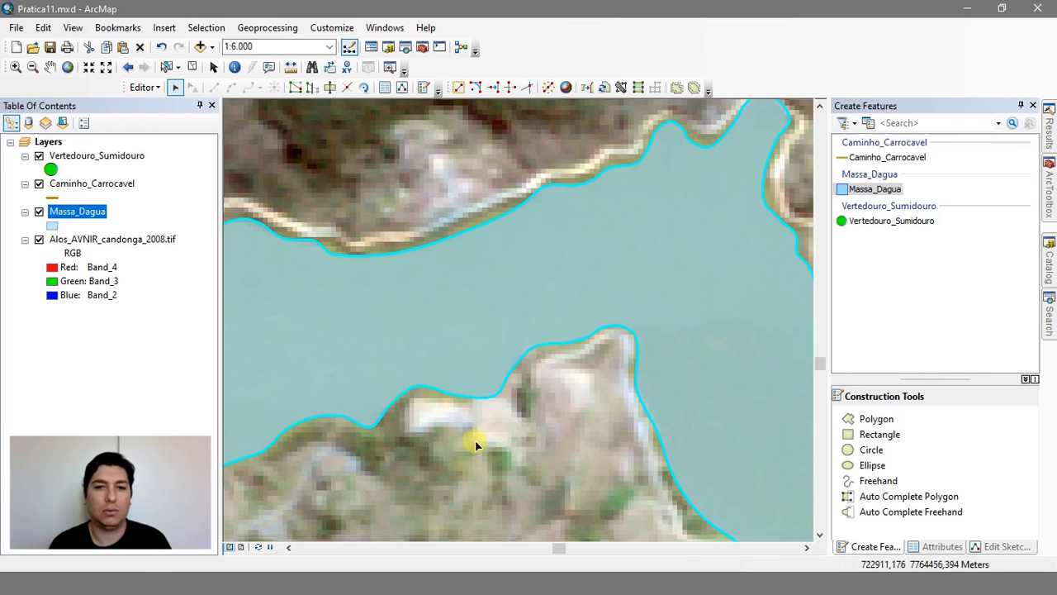
{"action": "scroll", "coordinate": [467, 482], "scroll_direction": "up", "scroll_amount": 5}
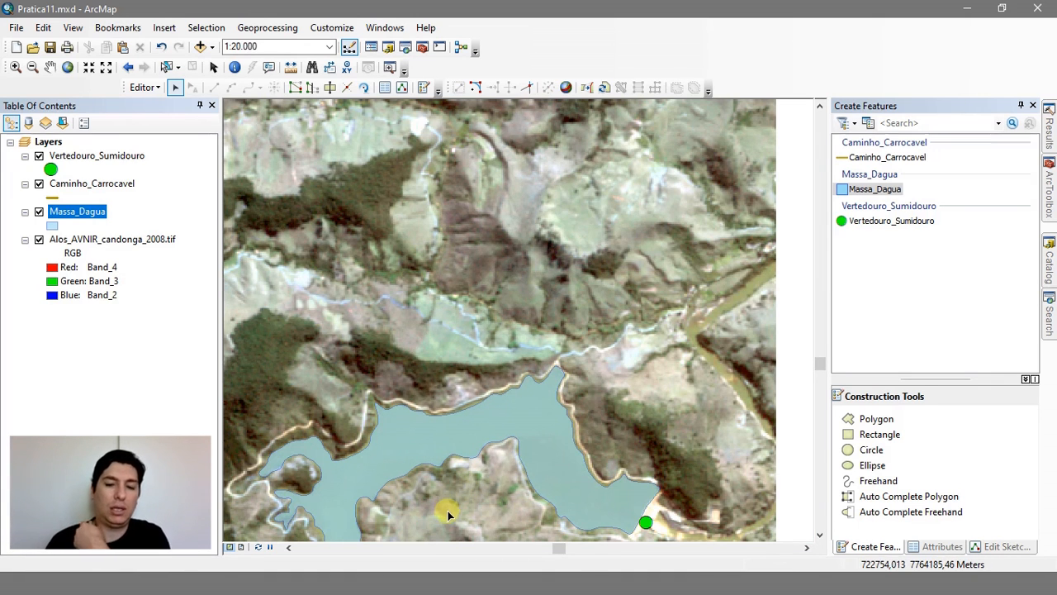
{"action": "left_click_drag", "start_coordinate": [447, 508], "coordinate": [656, 251]}
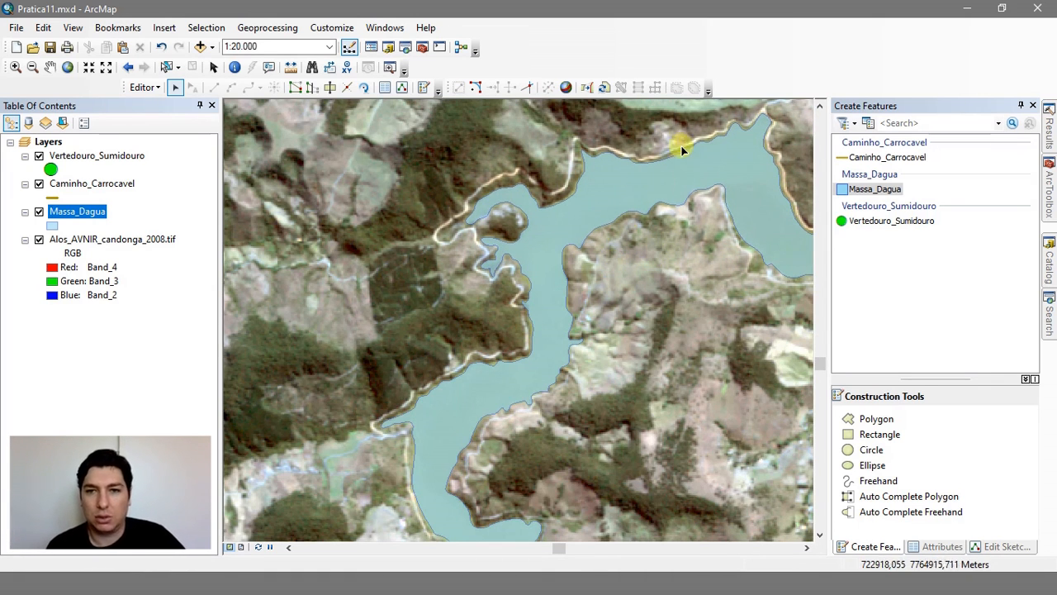
{"action": "scroll", "coordinate": [683, 136], "scroll_direction": "down", "scroll_amount": 5}
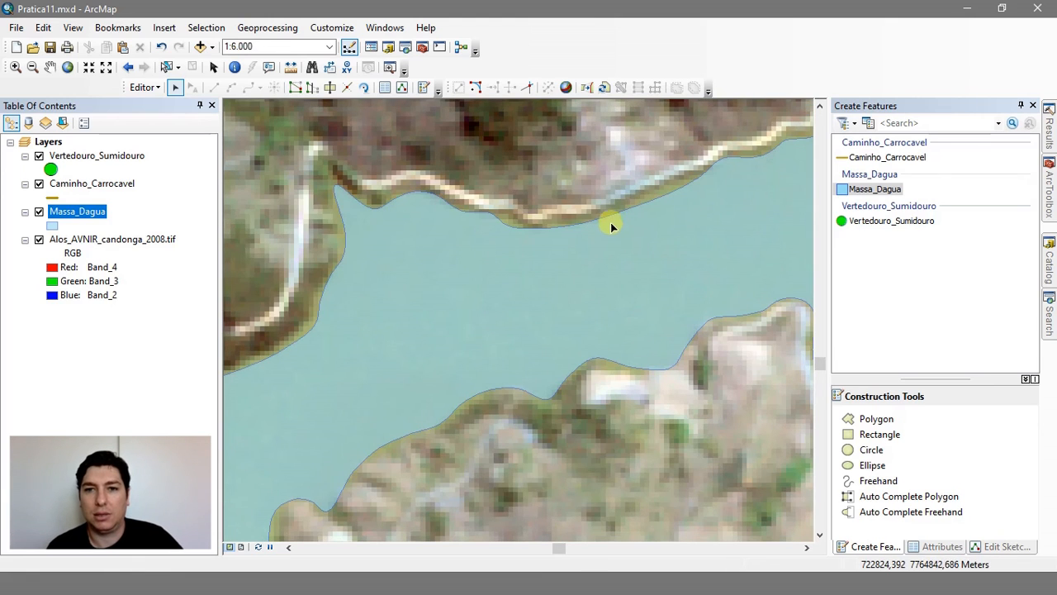
{"action": "scroll", "coordinate": [530, 330], "scroll_direction": "up", "scroll_amount": 5}
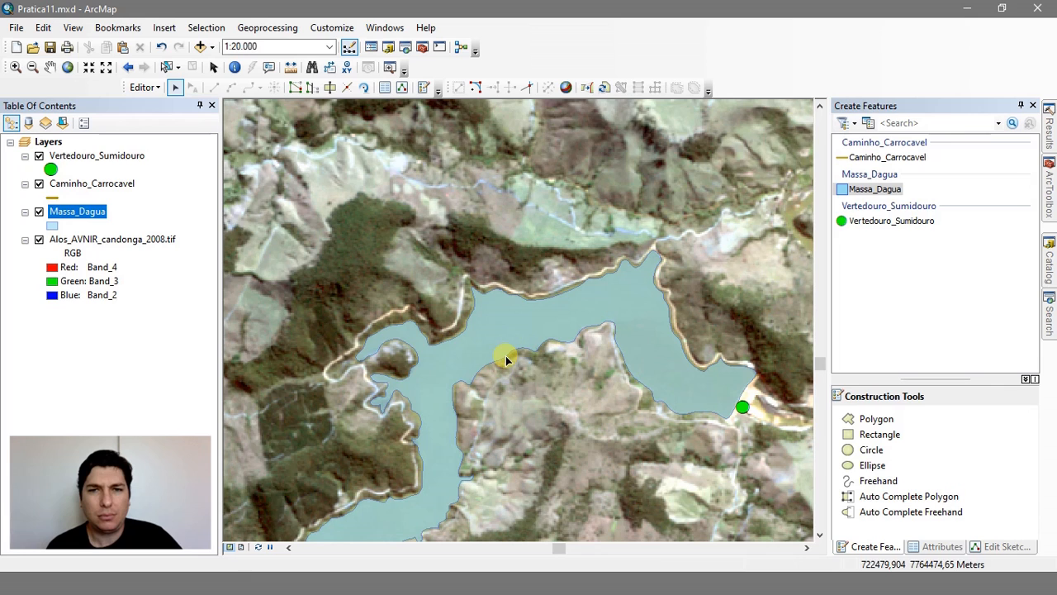
{"action": "left_click_drag", "start_coordinate": [578, 381], "coordinate": [498, 292]}
Step: Select the Candonga polygon, view the description of the Replace Geometry Tool, and clear the selection
{"action": "left_click", "coordinate": [471, 256]}
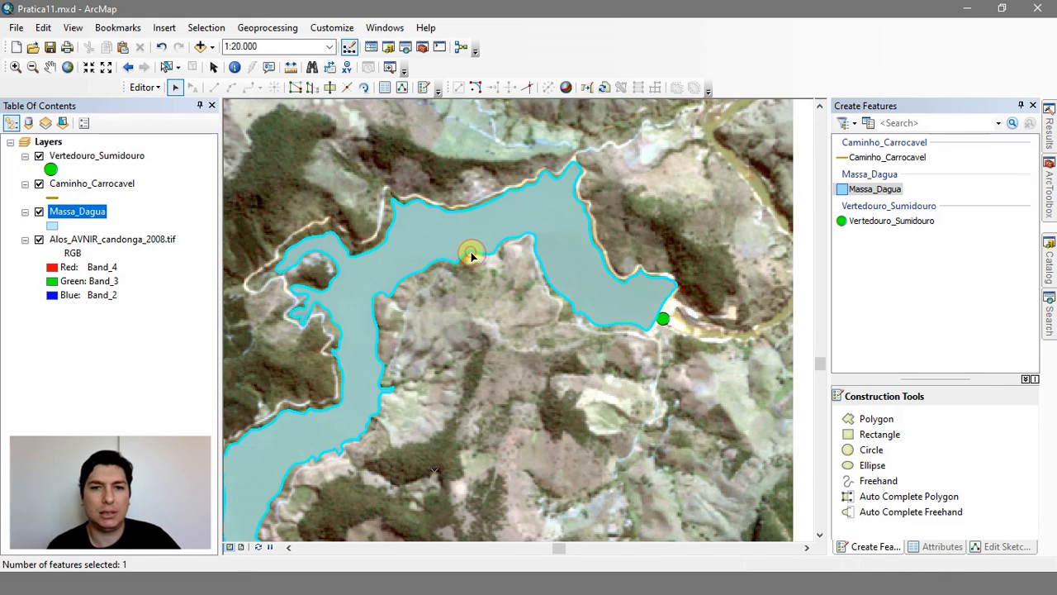
{"action": "left_click_drag", "start_coordinate": [448, 357], "coordinate": [538, 299]}
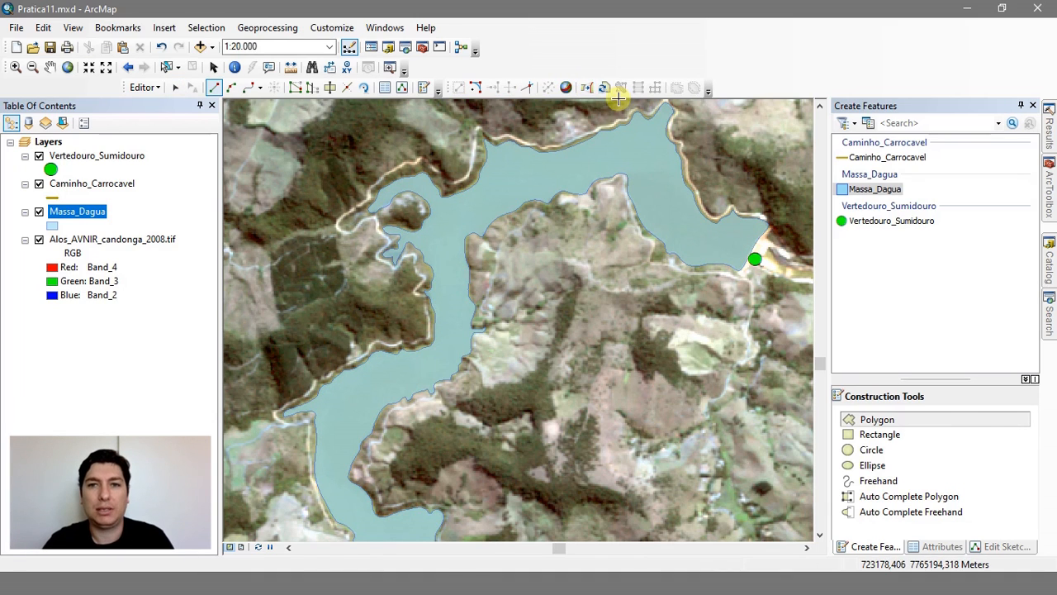
{"action": "left_click", "coordinate": [176, 89]}
{"action": "left_click", "coordinate": [495, 203]}
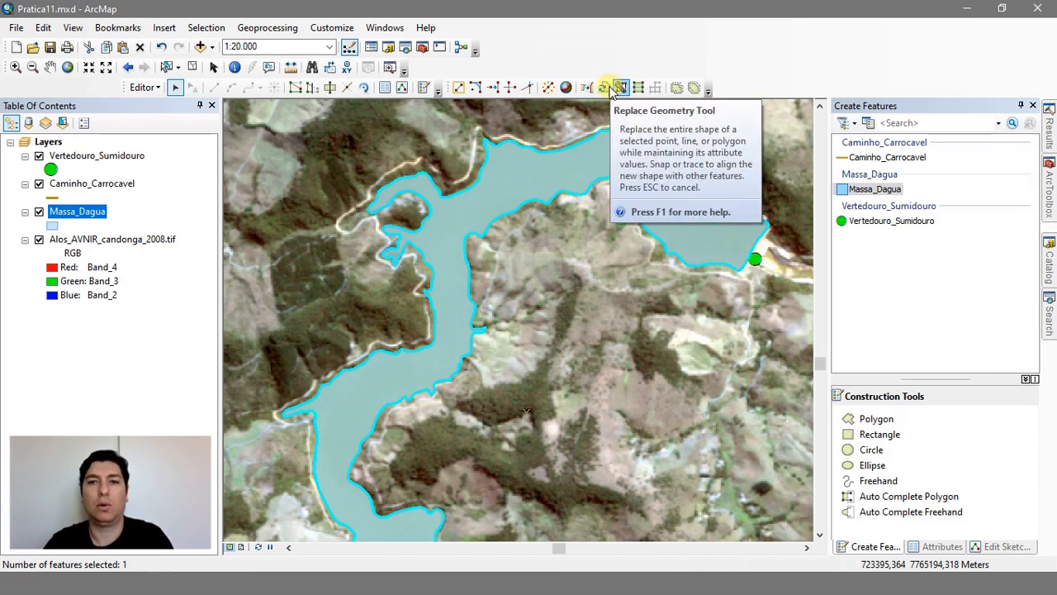
{"action": "left_click", "coordinate": [523, 271]}
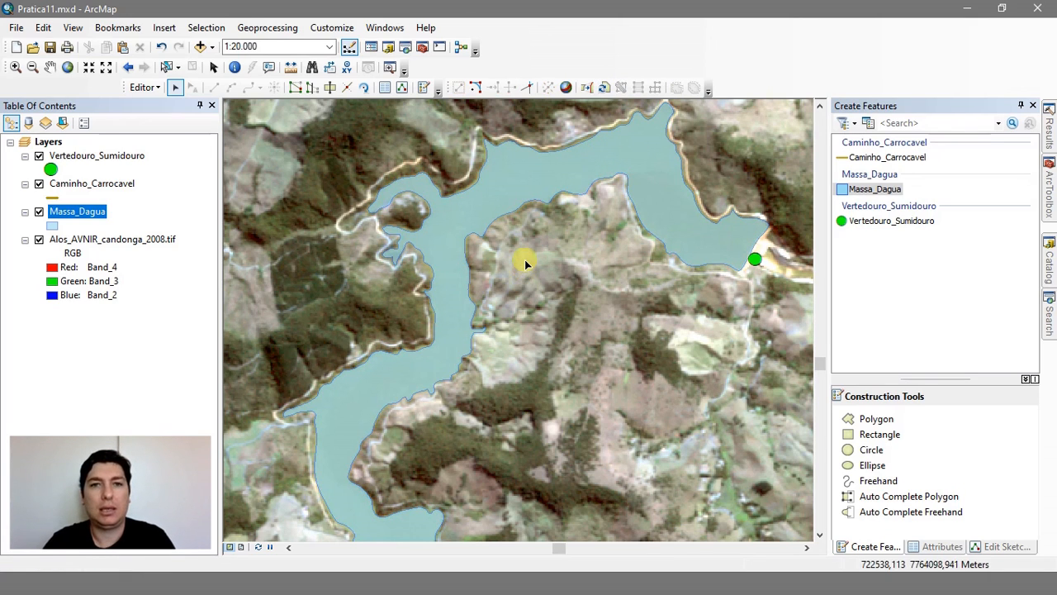